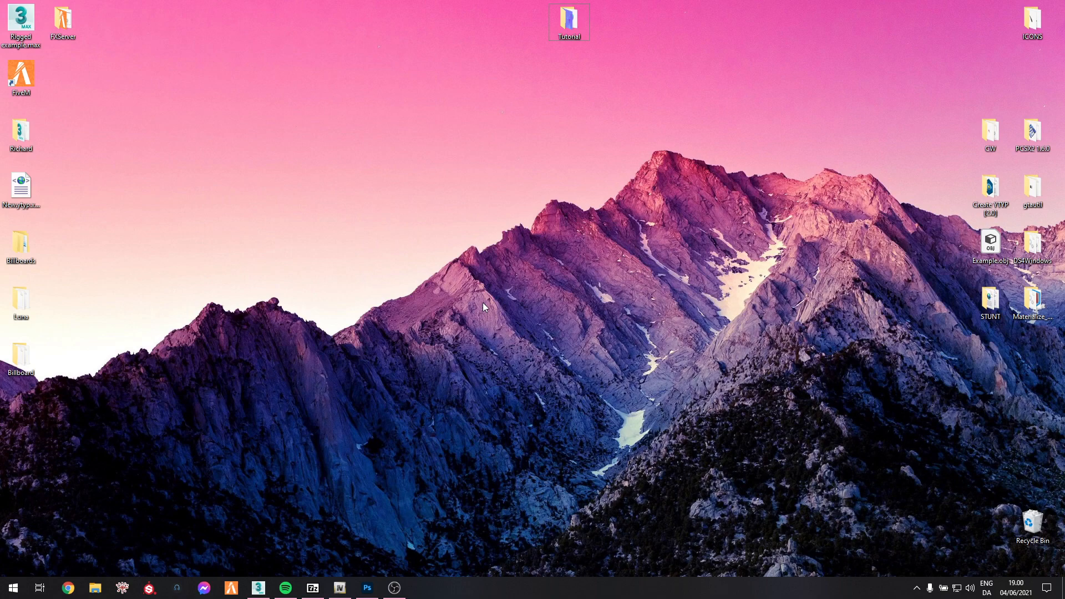
# Examine the contents of the custom_weapons_melee archive in 7-Zip.
pyautogui.click(312, 588)
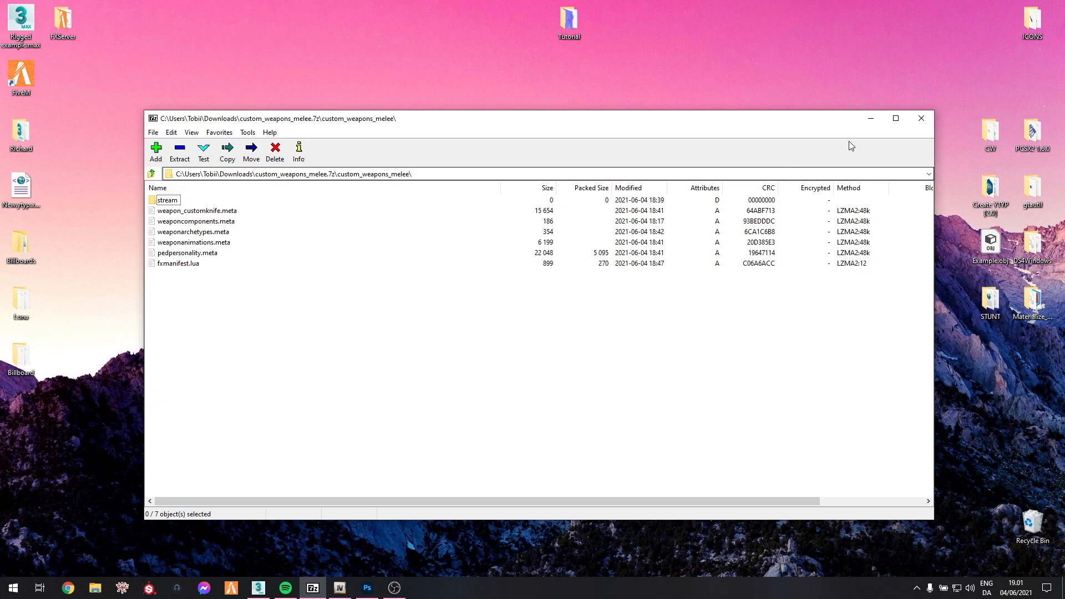
pyautogui.click(871, 119)
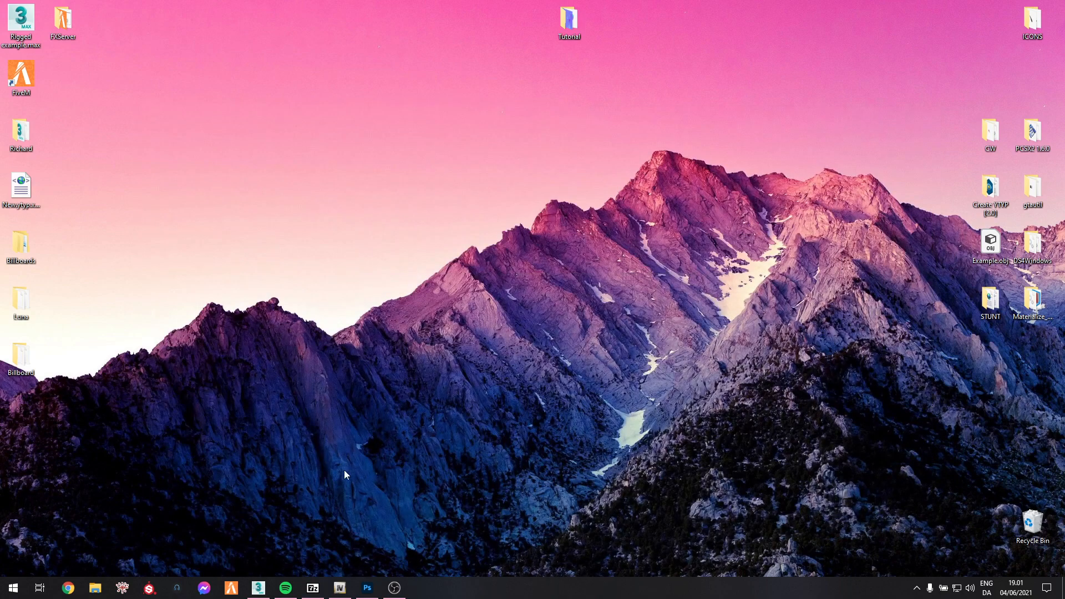
# Switch to 3ds Max, check the knife model and launch the GIMS Evo tools for GTA V.
pyautogui.click(259, 591)
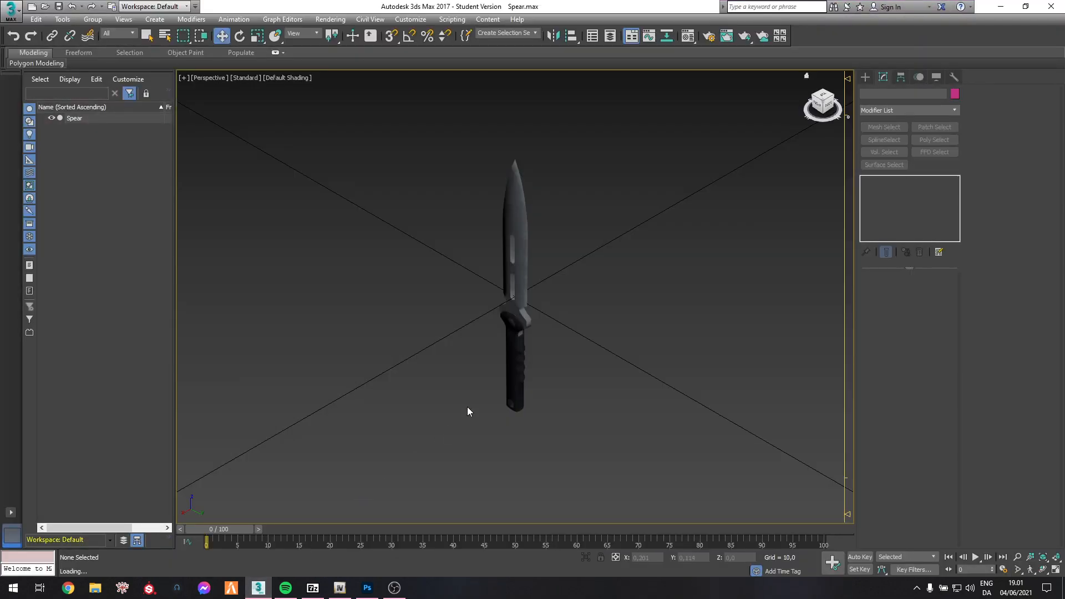
pyautogui.keyDown('alt'); pyautogui.moveTo(465, 291); pyautogui.dragTo(516, 338, button='middle'); pyautogui.keyUp('alt')
pyautogui.click(953, 78)
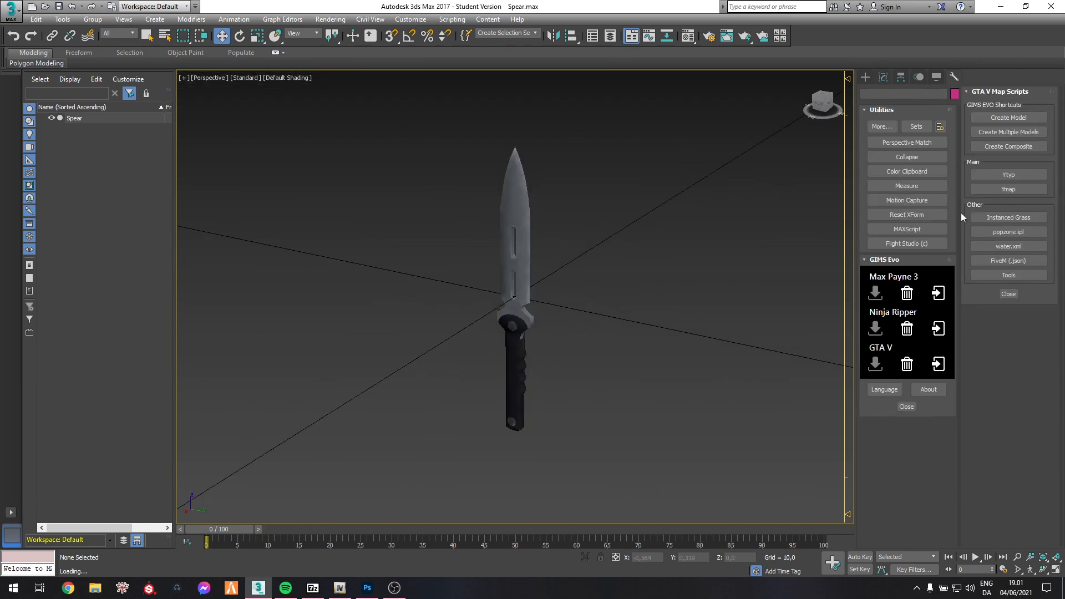
pyautogui.click(941, 370)
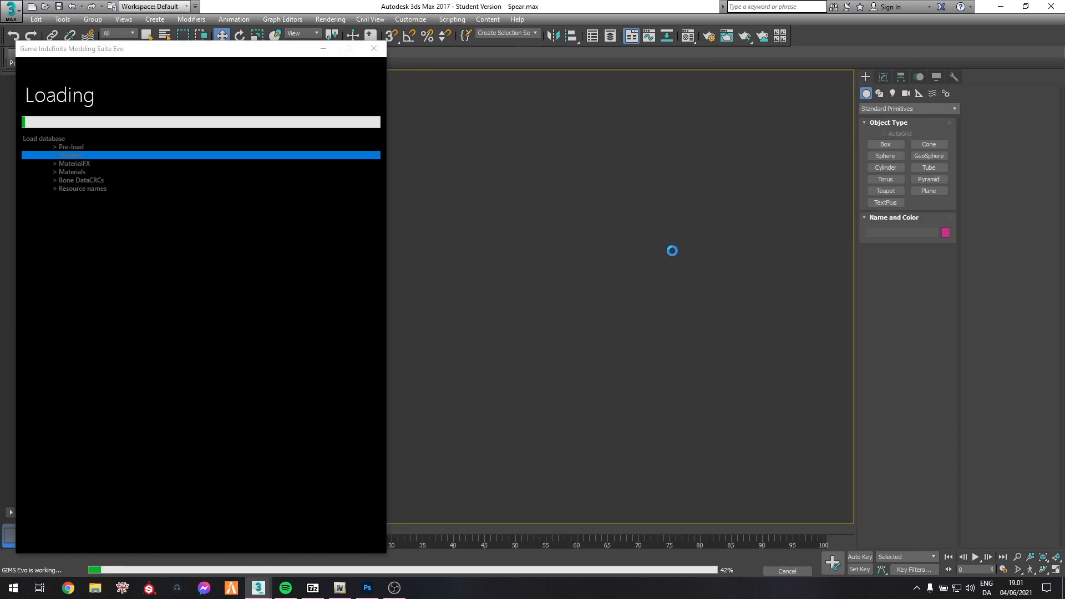
# Switch to OpenIV, search all archives for "Machette" and go to the location of w_me_machette_lr+hi.ytd.
pyautogui.click(341, 592)
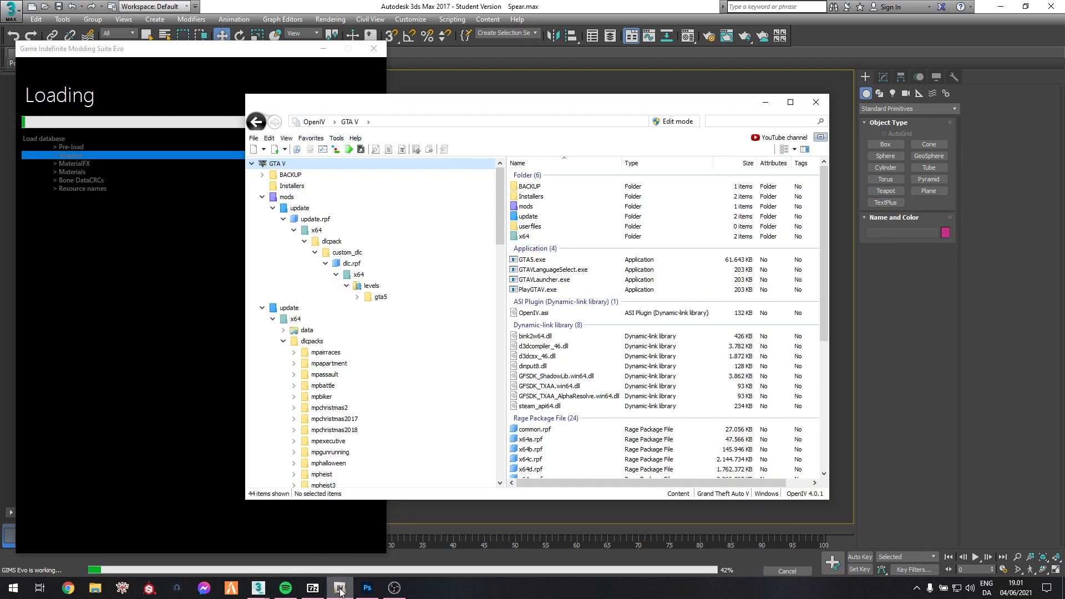
pyautogui.click(737, 122)
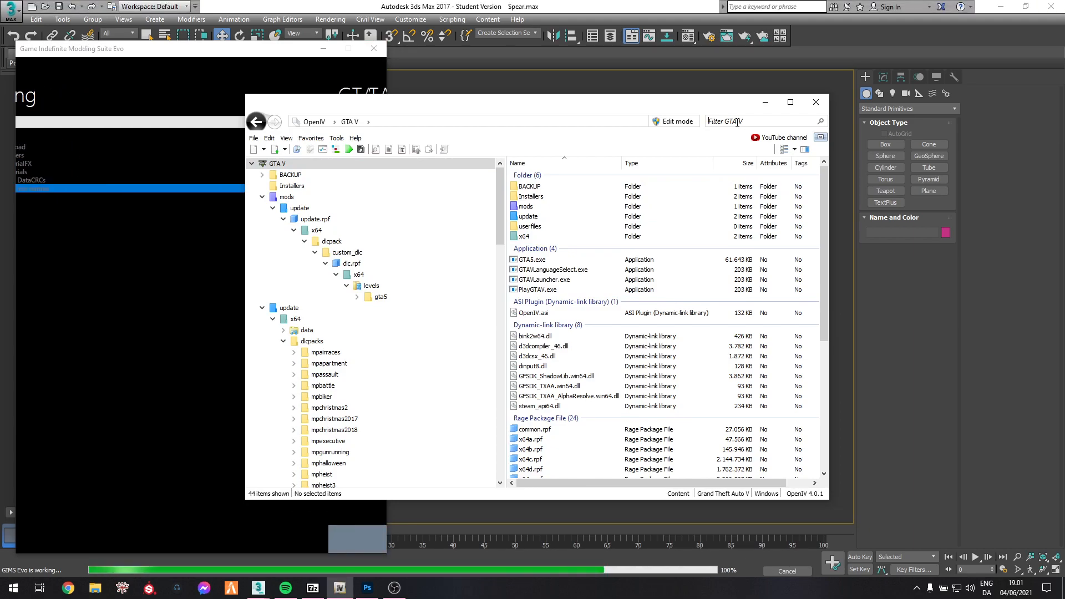
pyautogui.write('M')
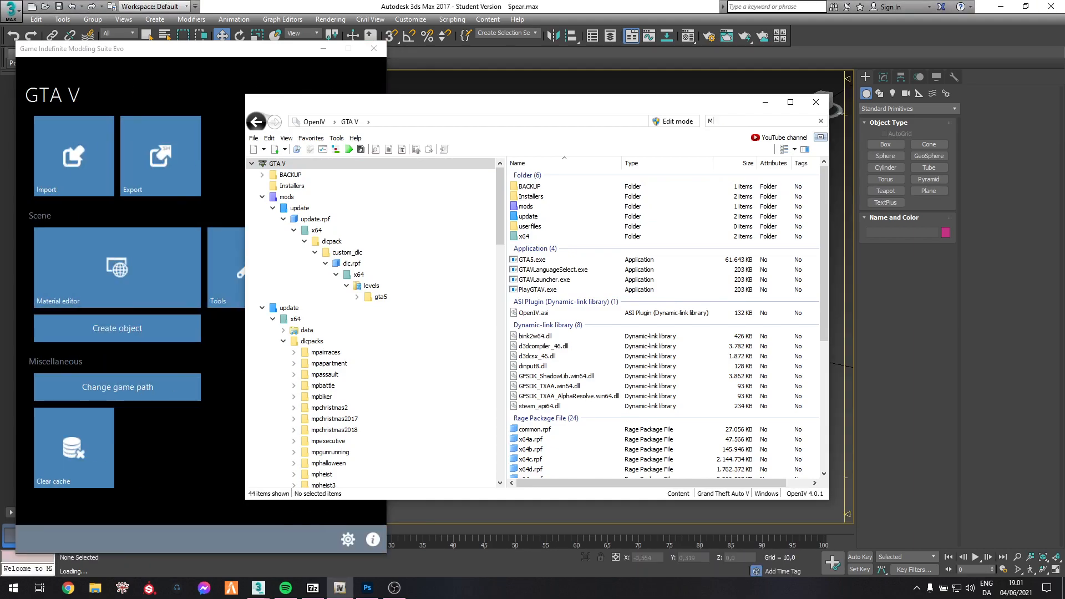
pyautogui.write('achette')
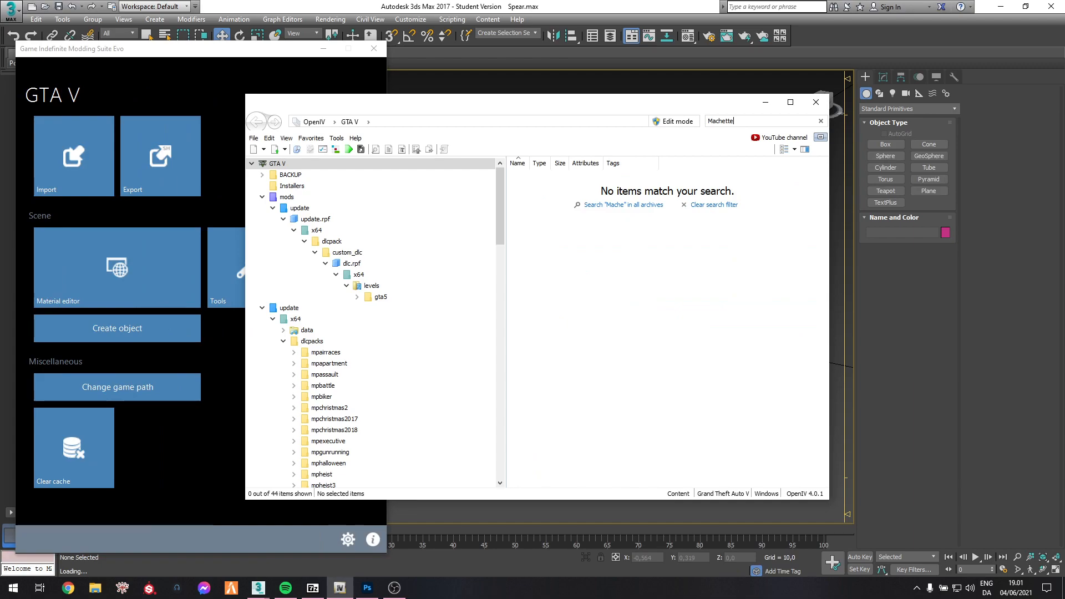
pyautogui.click(631, 209)
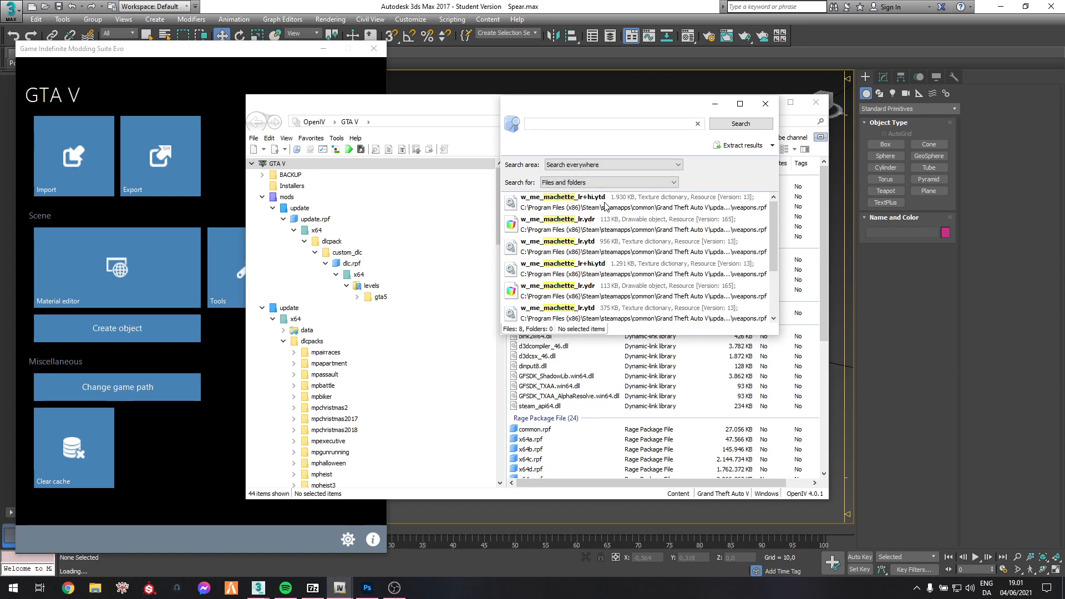
pyautogui.doubleClick(552, 207)
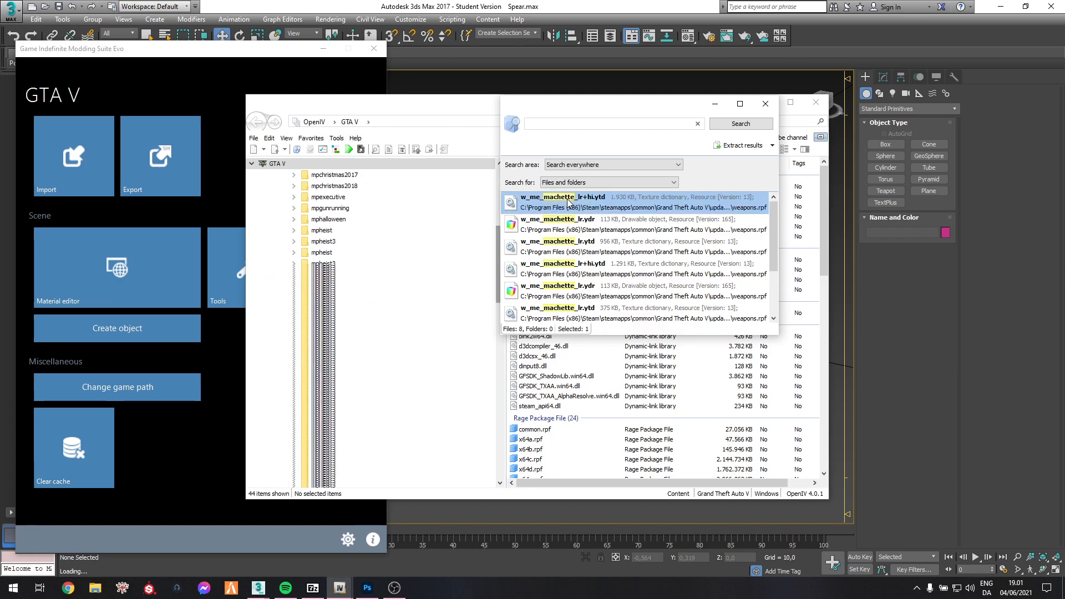
# Filter the files of the mplowrider weapons.rpf archive by "machette".
pyautogui.click(740, 125)
pyautogui.write('m')
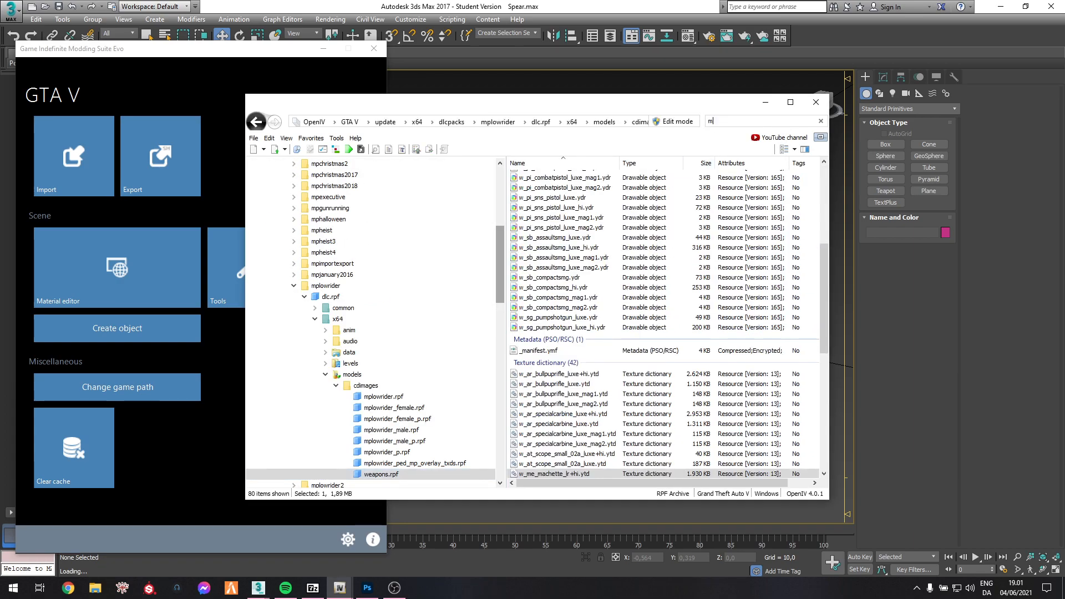
pyautogui.write('achette')
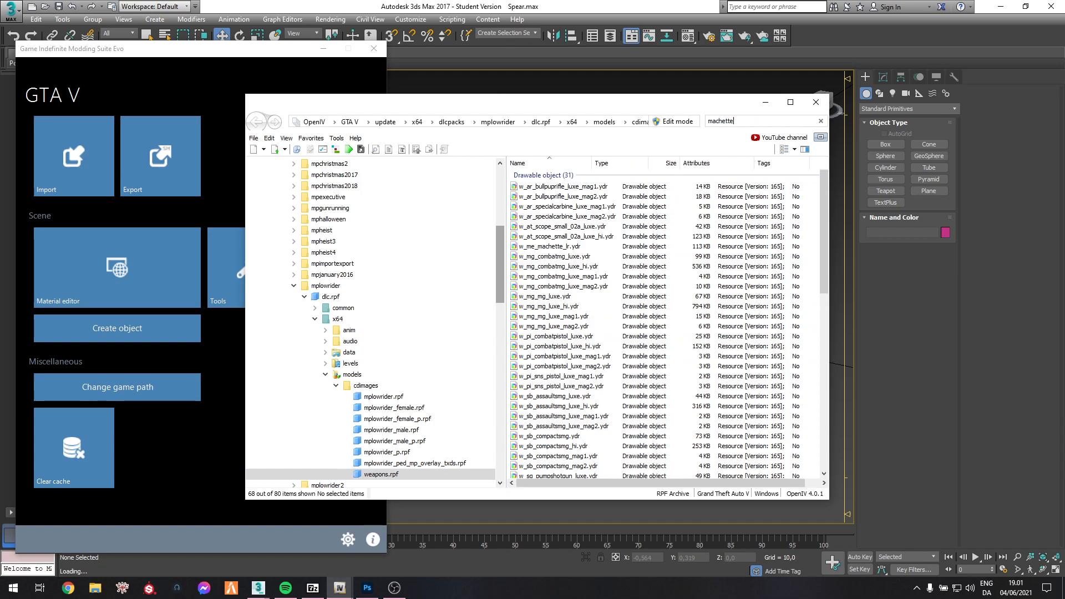
pyautogui.moveTo(603, 279); pyautogui.dragTo(528, 183)
pyautogui.click(572, 291)
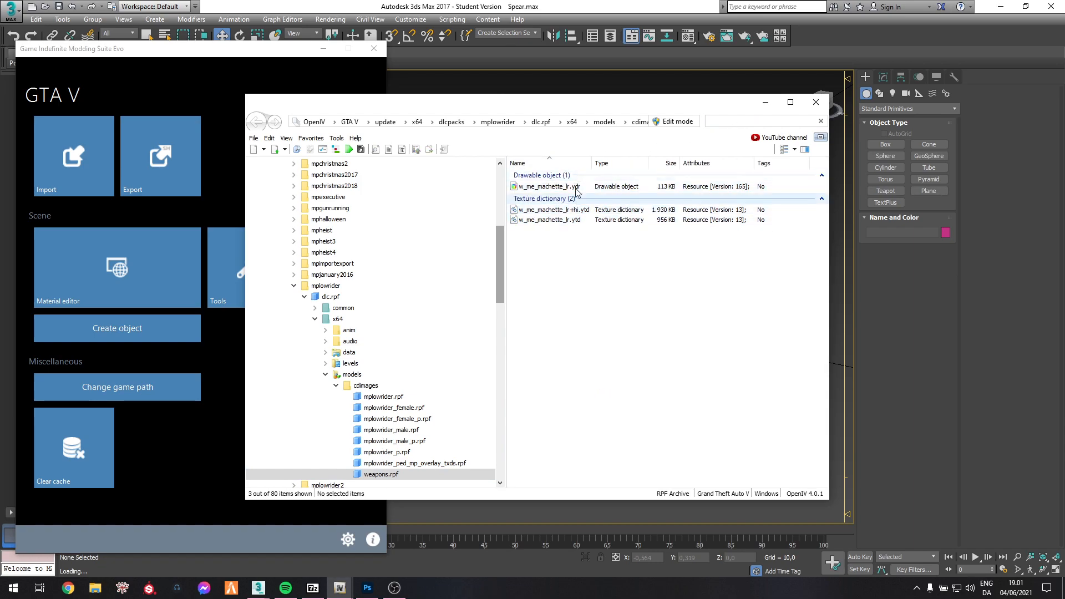
# Export w_me_machette_lr.ydr in openFormats to the Base folder inside Tutorial on the desktop.
pyautogui.click(541, 189)
pyautogui.moveTo(631, 294); pyautogui.dragTo(541, 214)
pyautogui.click(561, 188)
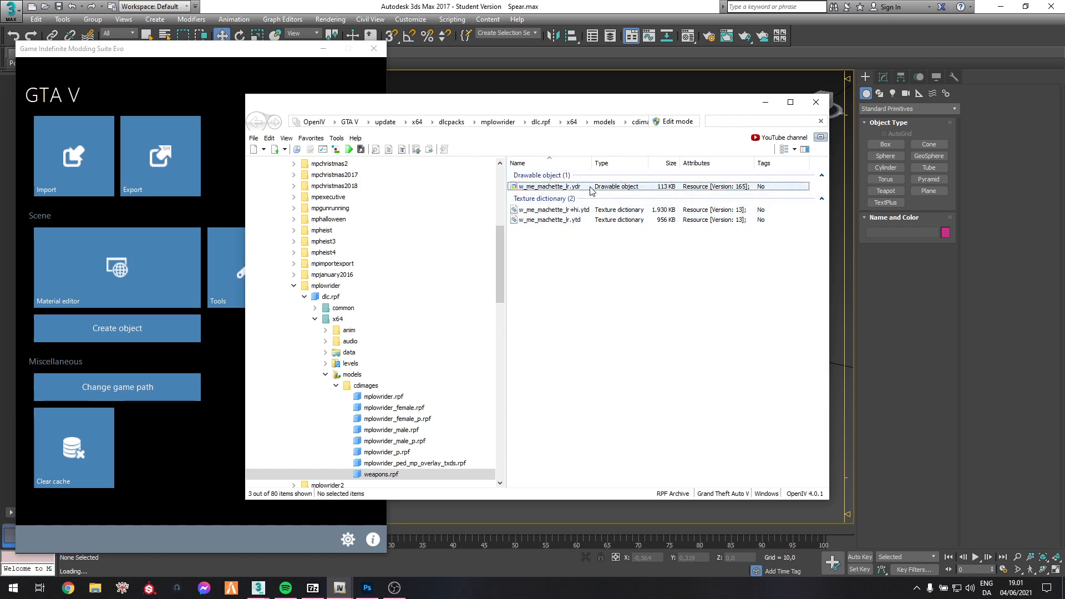
pyautogui.rightClick(566, 189)
pyautogui.click(626, 244)
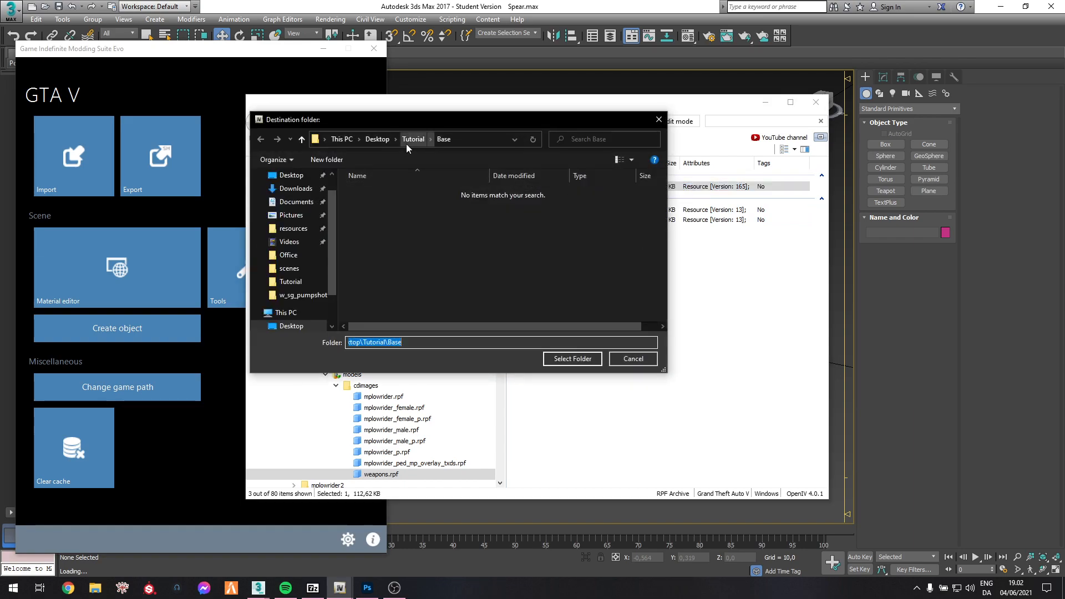
pyautogui.click(290, 176)
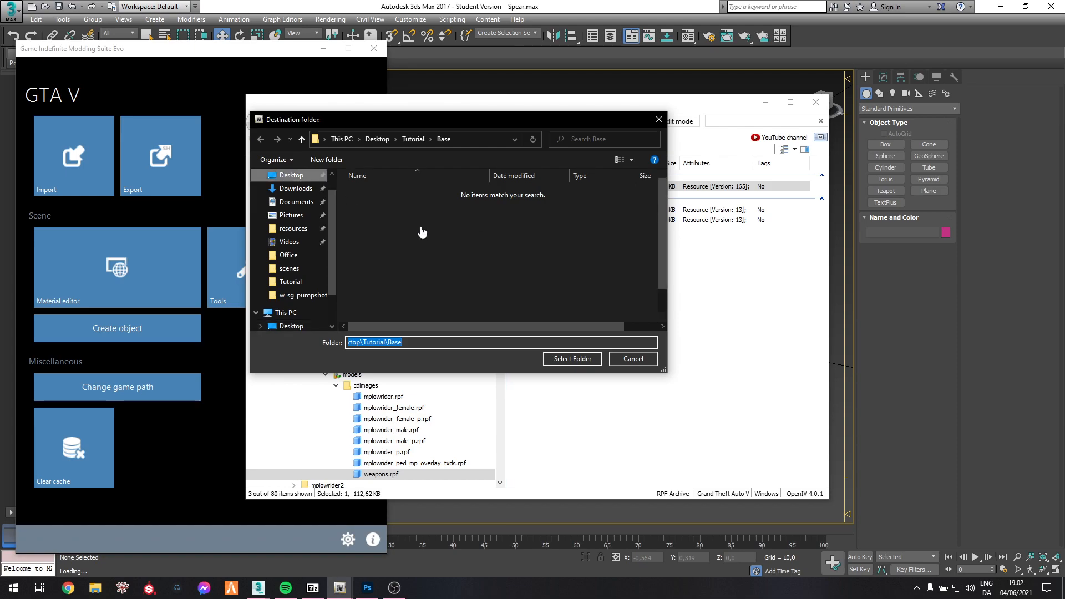
pyautogui.doubleClick(388, 313)
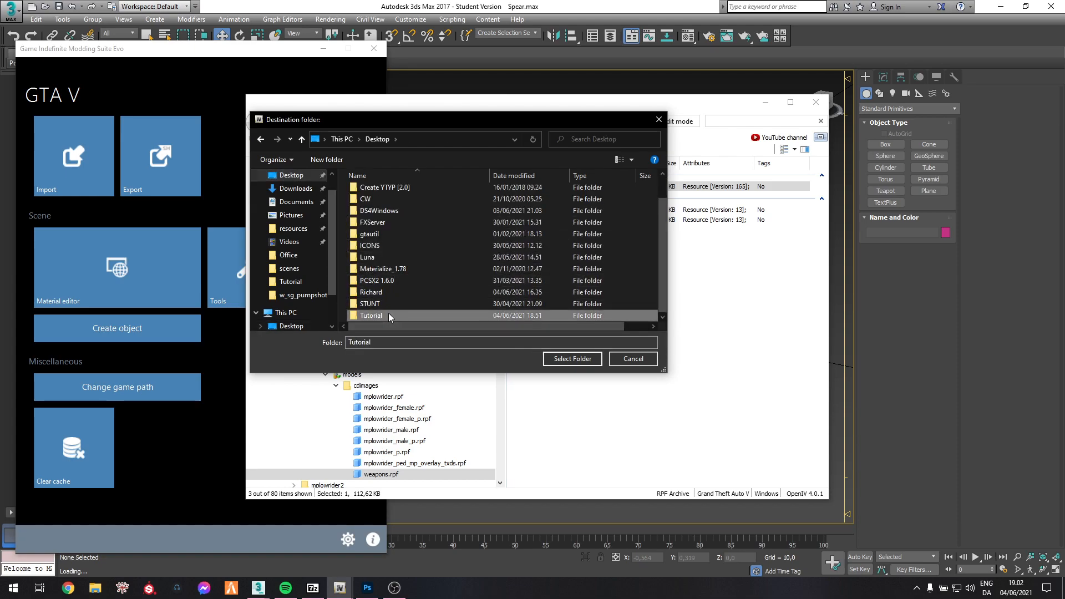
pyautogui.doubleClick(380, 209)
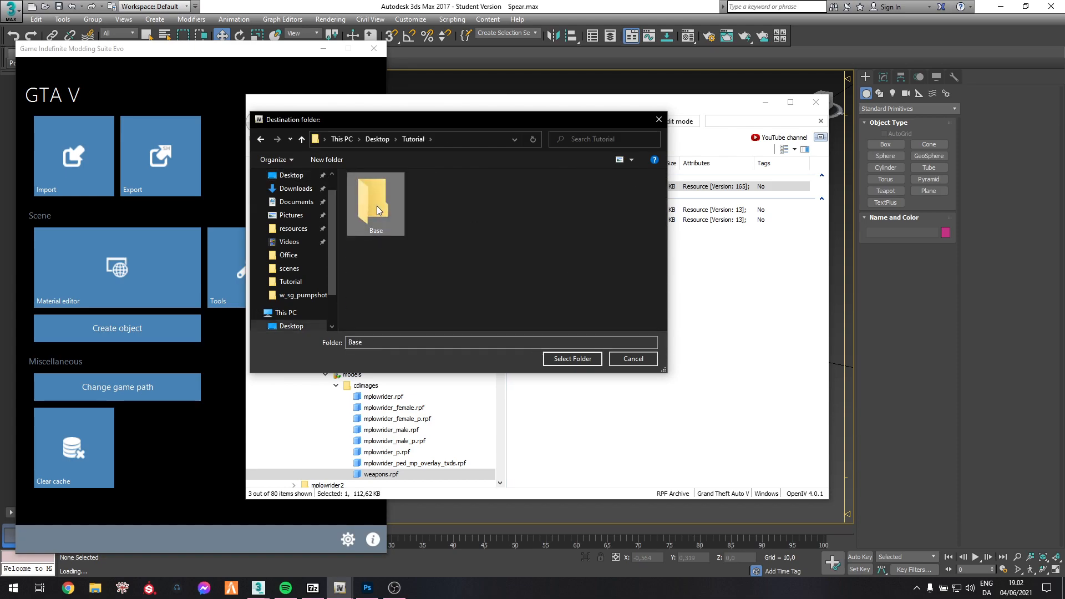
pyautogui.click(572, 359)
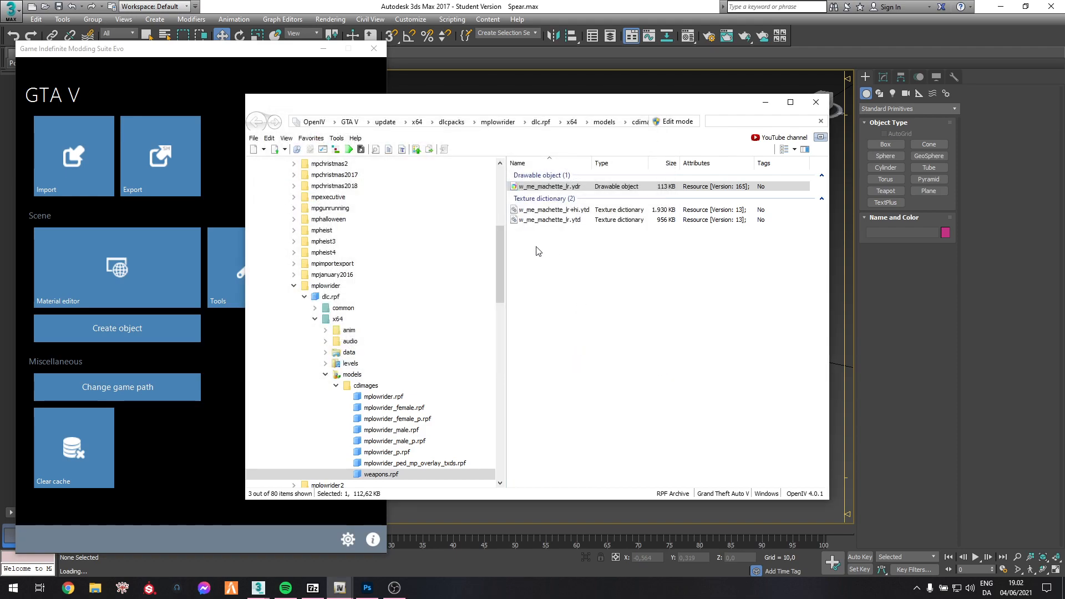
# Export the texture dictionaries w_me_machette_lr+hi.ytd and w_me_machette_lr.ytd to the Base folder and minimize the OpenIV windows.
pyautogui.moveTo(619, 266); pyautogui.dragTo(543, 205)
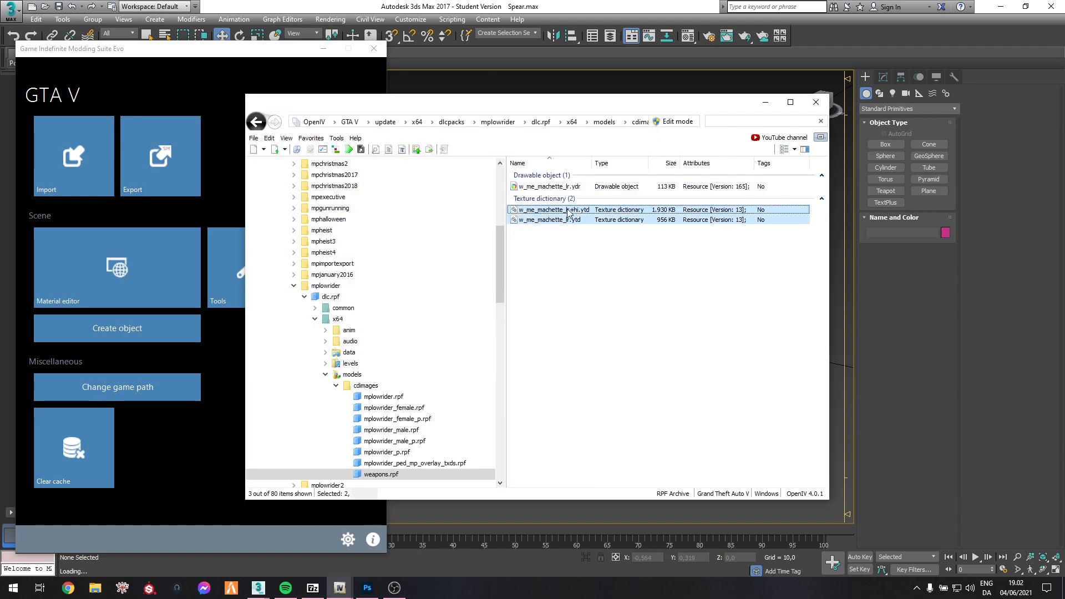
pyautogui.rightClick(567, 211)
pyautogui.click(627, 269)
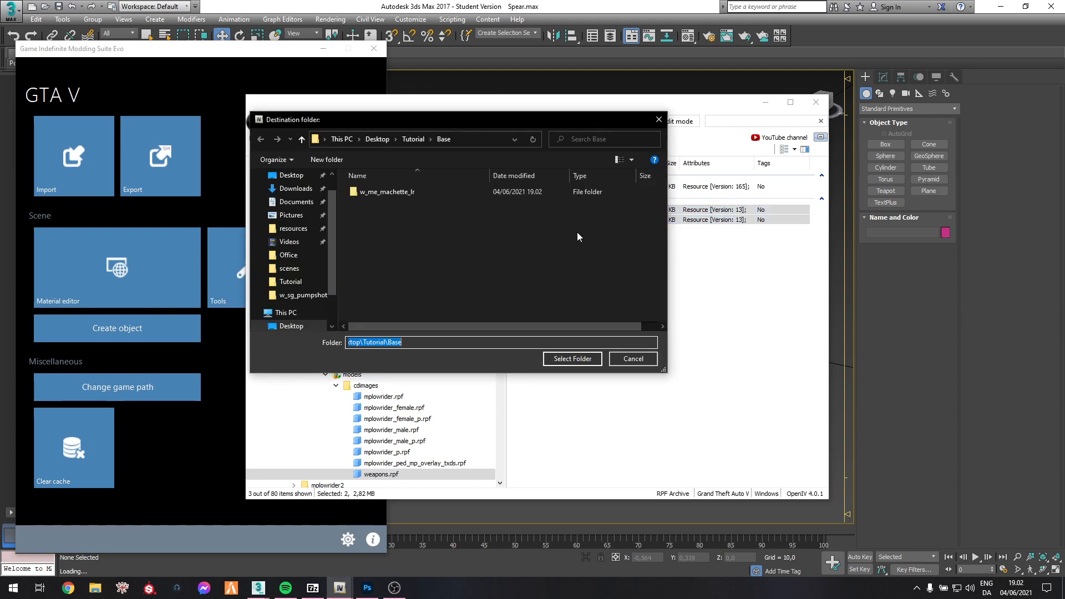
pyautogui.click(569, 359)
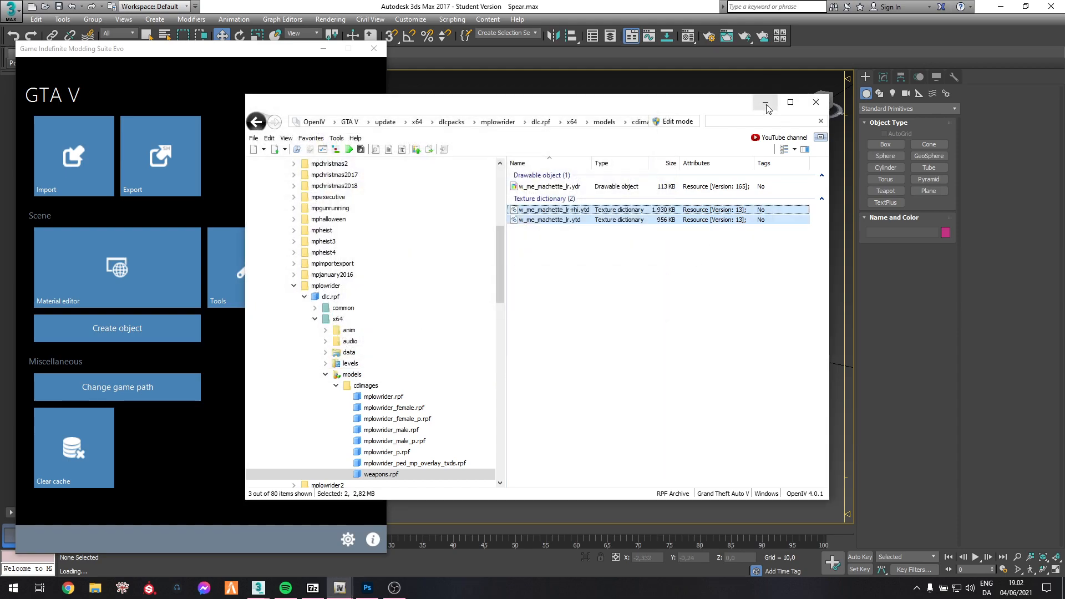
pyautogui.click(766, 104)
pyautogui.click(740, 104)
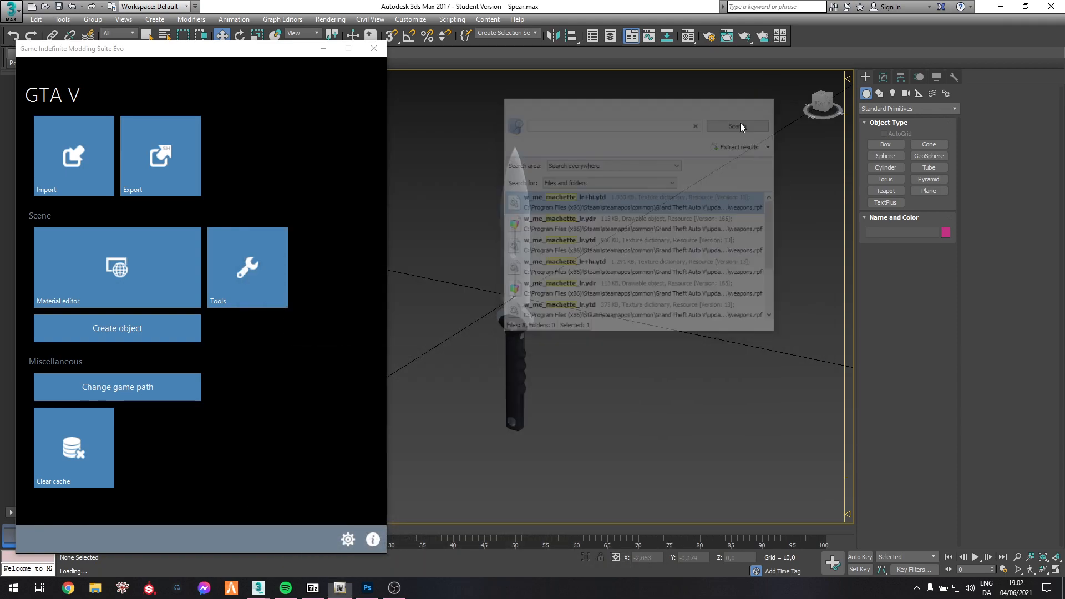
# Import w_me_machette_lr.odr with GIMS Evo, using the Base folder as the external textures directory.
pyautogui.click(80, 150)
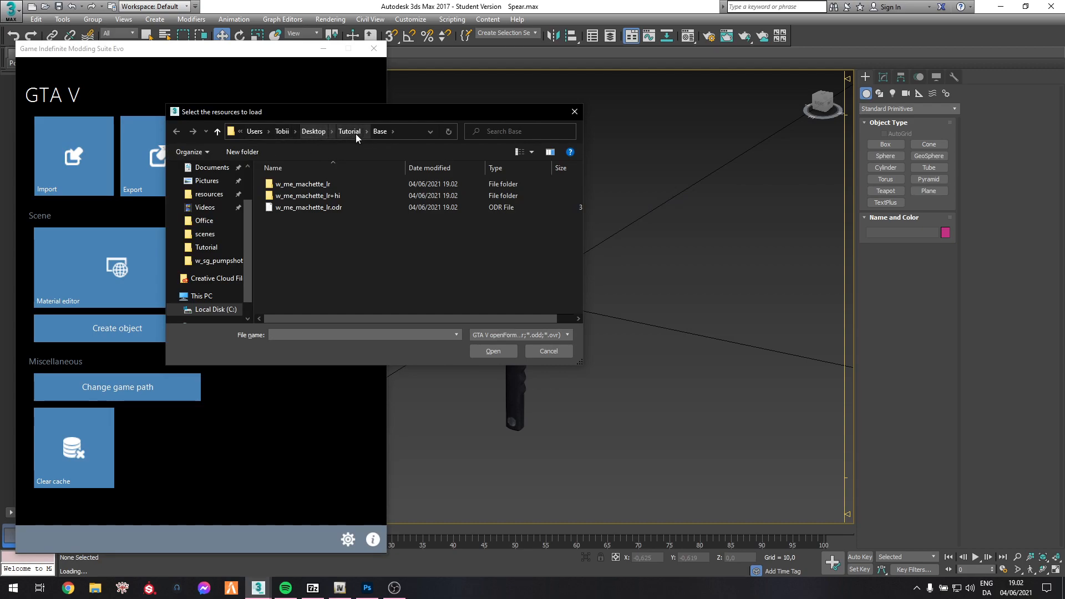
pyautogui.click(315, 208)
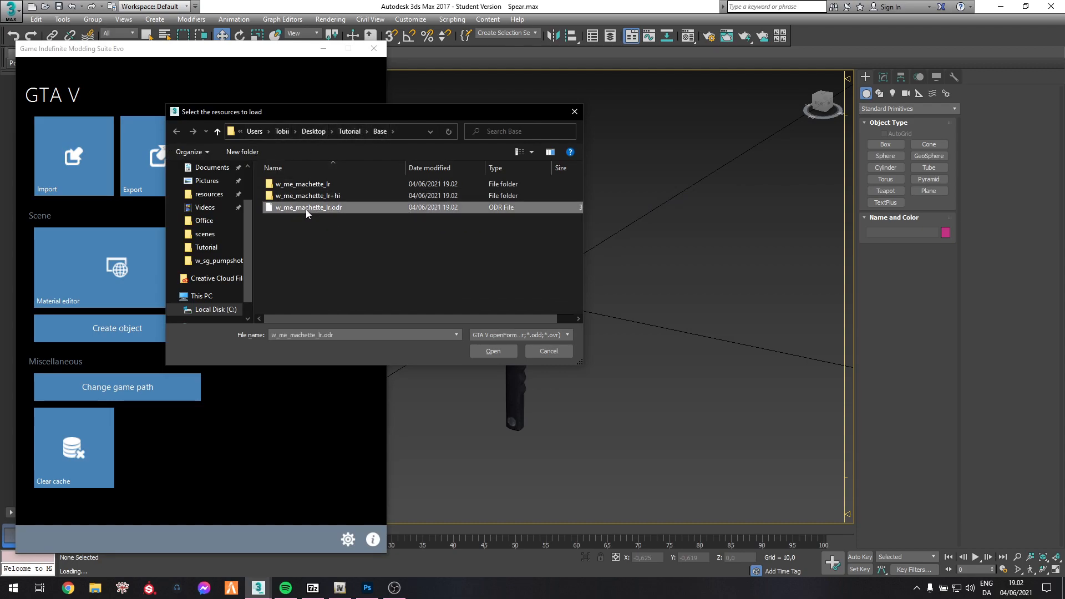
pyautogui.doubleClick(327, 208)
pyautogui.scroll(-3, 599, 370)
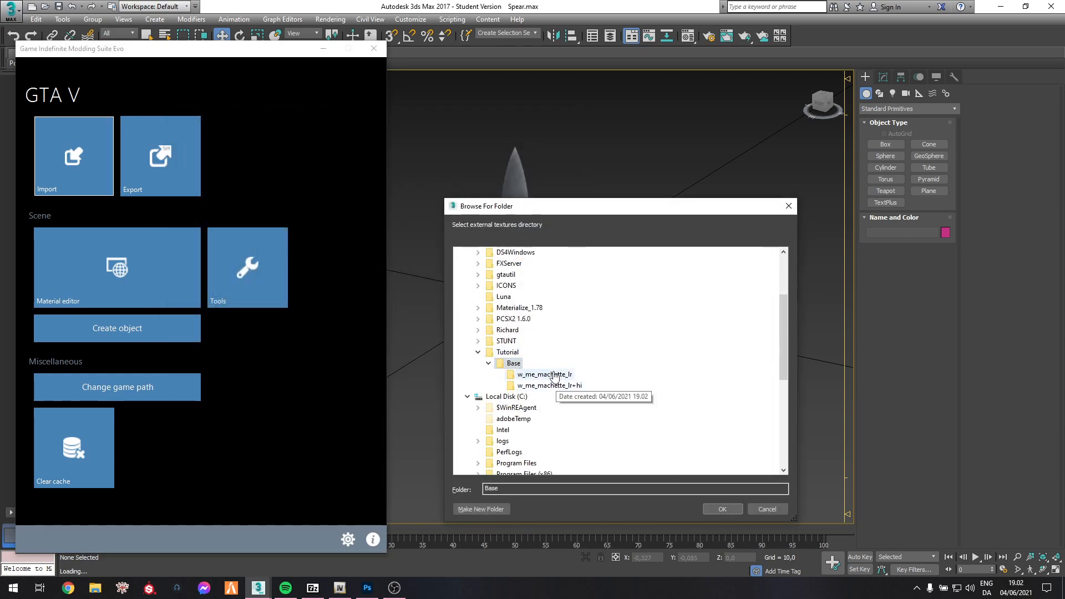
pyautogui.click(722, 509)
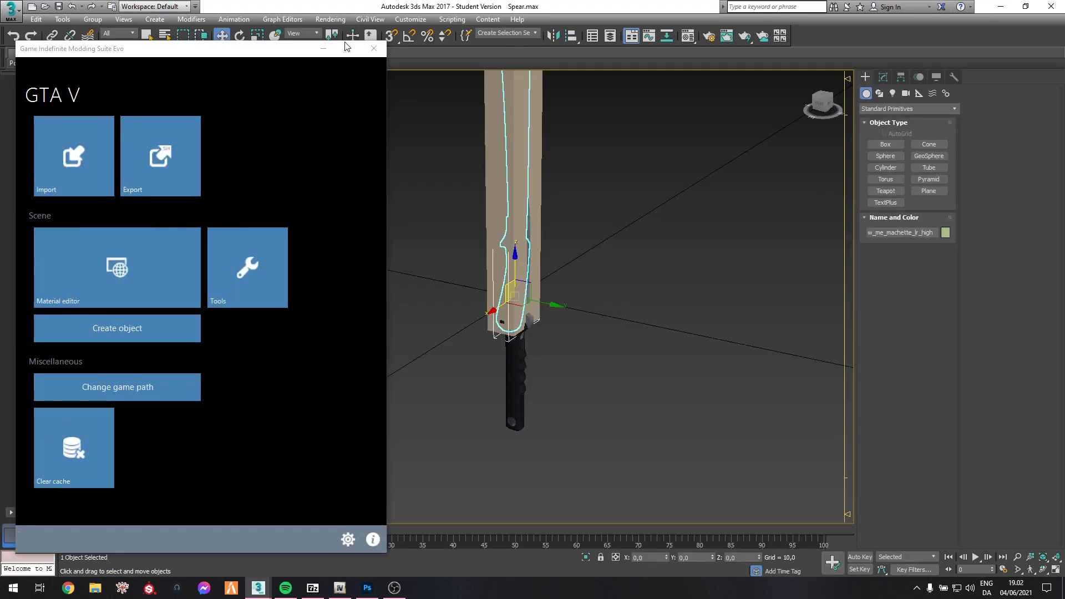
# Minimize the GIMS Evo window and hide the box object 0x1 that surrounds the machete.
pyautogui.click(320, 50)
pyautogui.keyDown('alt'); pyautogui.moveTo(496, 160); pyautogui.dragTo(561, 214, button='middle'); pyautogui.keyUp('alt')
pyautogui.click(521, 176)
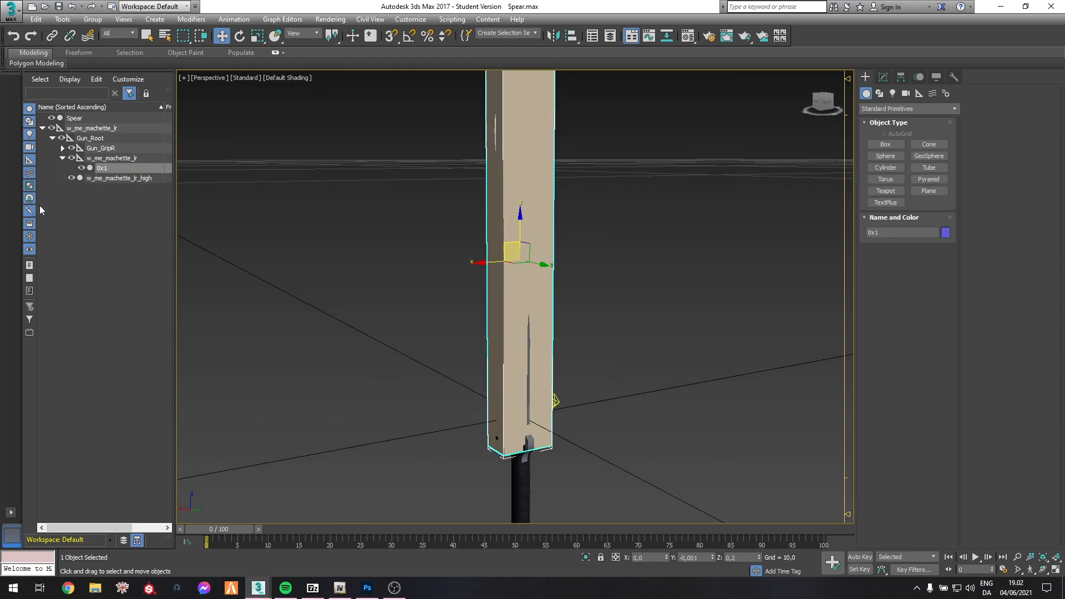
pyautogui.click(83, 167)
pyautogui.moveTo(555, 249)
pyautogui.keyDown('alt'); pyautogui.mouseDown(button='middle')
pyautogui.moveTo(563, 231)
pyautogui.moveTo(552, 230)
pyautogui.mouseUp(button='middle'); pyautogui.keyUp('alt')
pyautogui.keyDown('alt'); pyautogui.moveTo(582, 324); pyautogui.dragTo(562, 300, button='middle'); pyautogui.keyUp('alt')
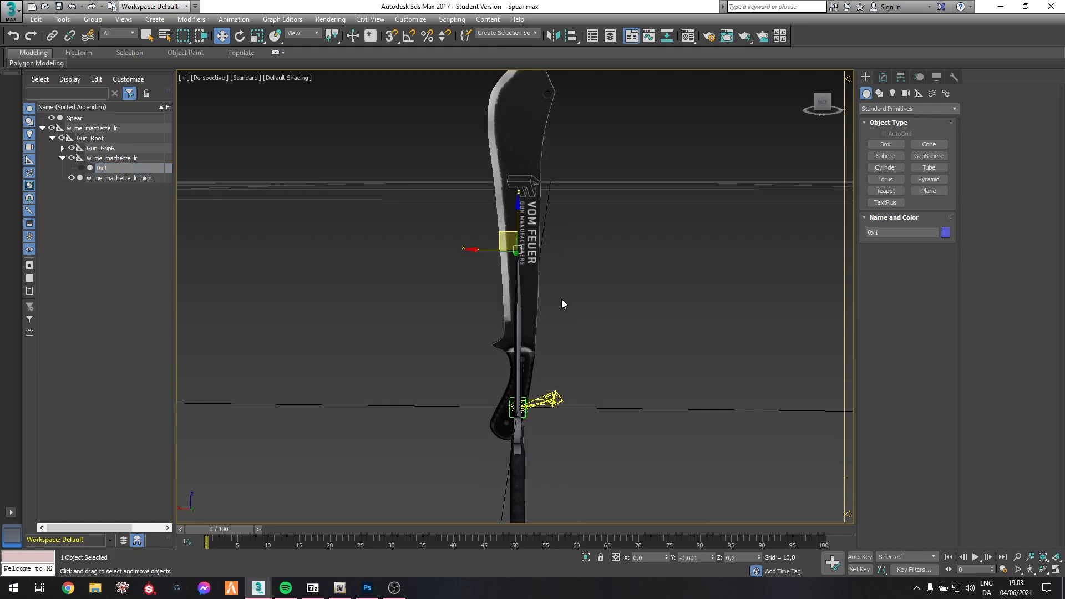
# Rotate the Spear knife -90° about the Z axis in the top view with angle snap, then return to perspective.
pyautogui.click(525, 473)
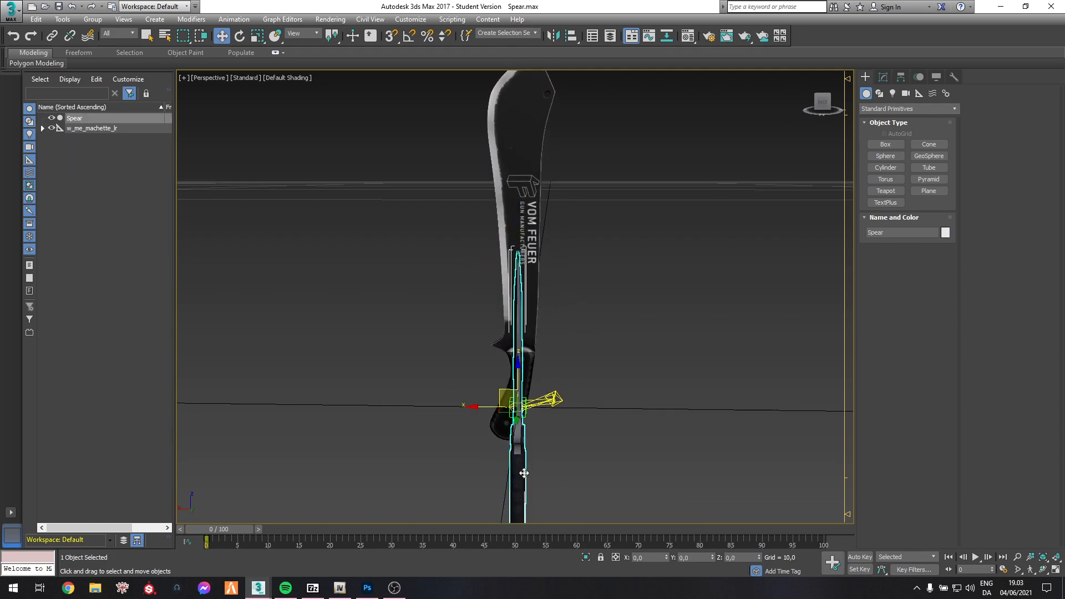
pyautogui.moveTo(556, 428); pyautogui.dragTo(600, 350, button='middle')
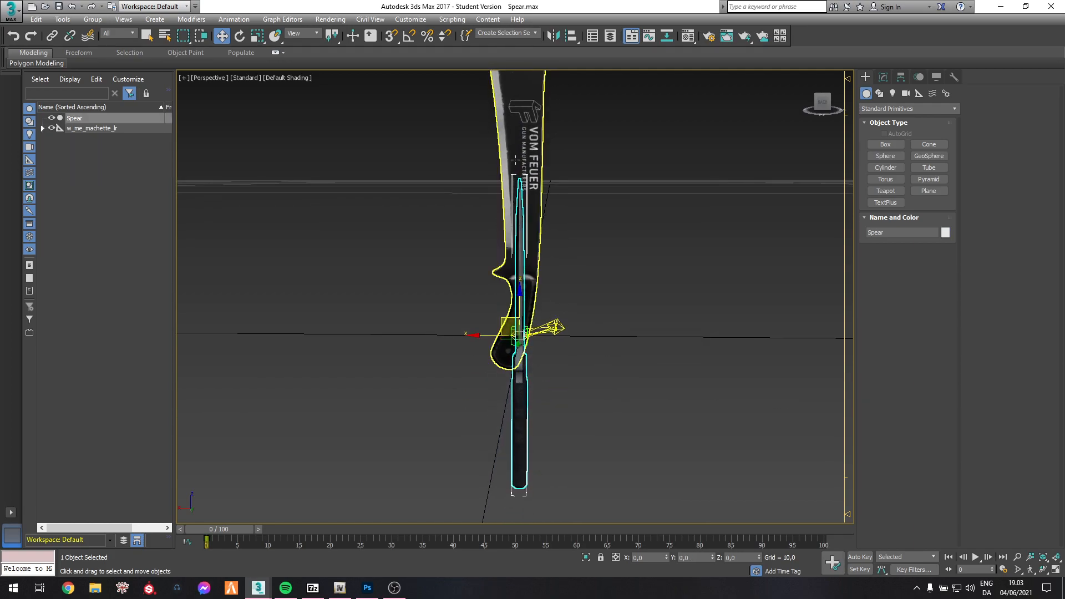
pyautogui.keyDown('alt'); pyautogui.moveTo(601, 303); pyautogui.dragTo(512, 399, button='middle'); pyautogui.keyUp('alt')
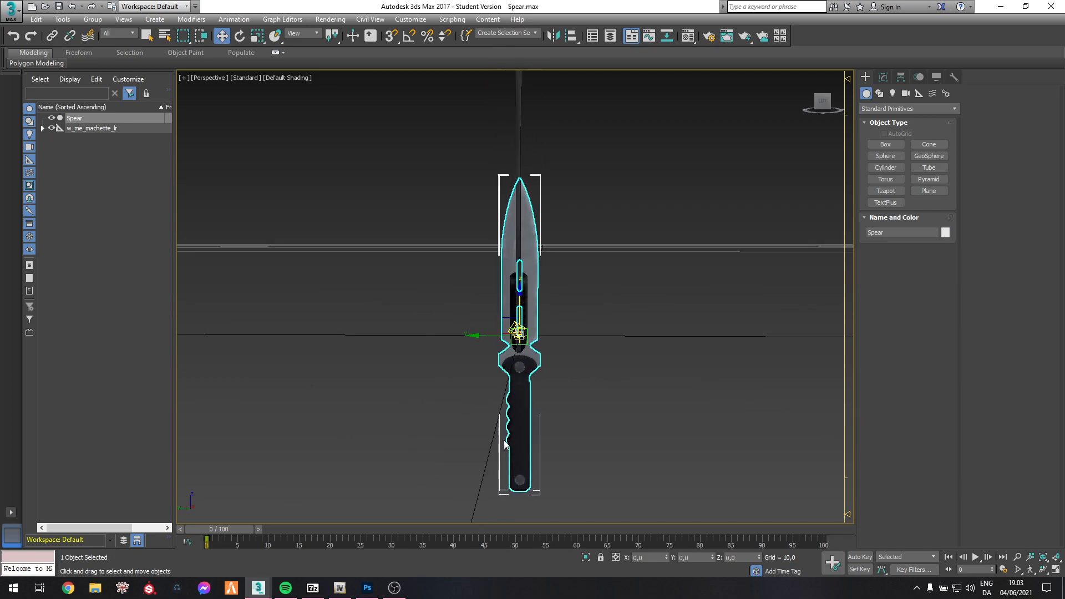
pyautogui.keyDown('alt'); pyautogui.moveTo(501, 351); pyautogui.dragTo(607, 400, button='middle'); pyautogui.keyUp('alt')
pyautogui.press('z')
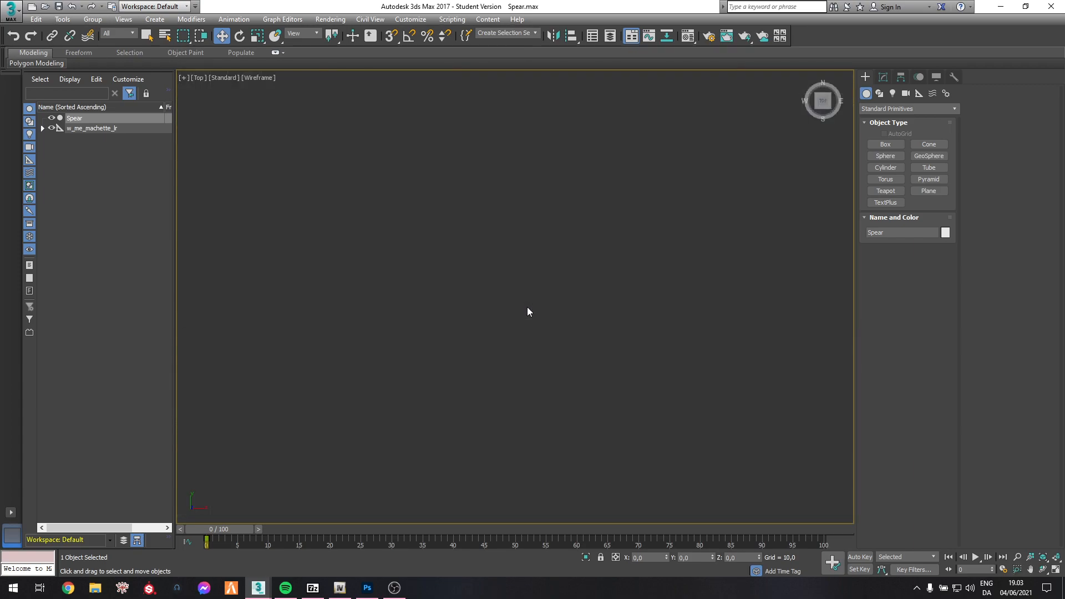
pyautogui.press('e')
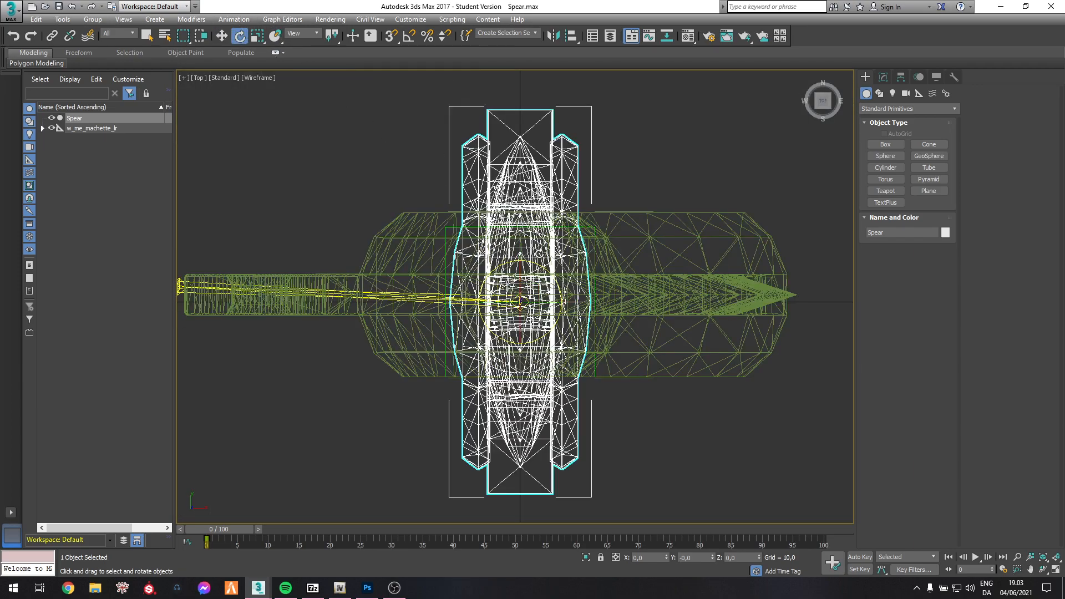
pyautogui.moveTo(539, 266); pyautogui.dragTo(624, 301)
pyautogui.hotkey('ctrl', 'z')
pyautogui.click(410, 36)
pyautogui.moveTo(536, 260); pyautogui.dragTo(585, 270)
pyautogui.press('p')
# Switch the perspective viewport to Flat Color shading and disable material transparency.
pyautogui.moveTo(535, 344)
pyautogui.mouseDown(button='middle')
pyautogui.moveTo(528, 304)
pyautogui.moveTo(511, 288)
pyautogui.mouseUp(button='middle')
pyautogui.scroll(3, 508, 286)
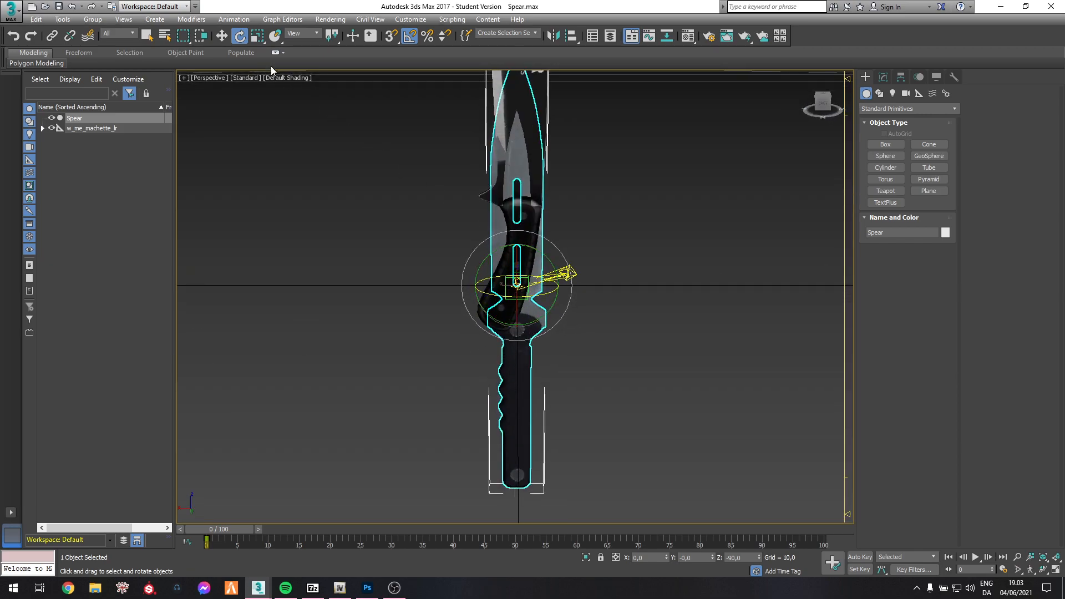
pyautogui.click(280, 78)
pyautogui.click(327, 126)
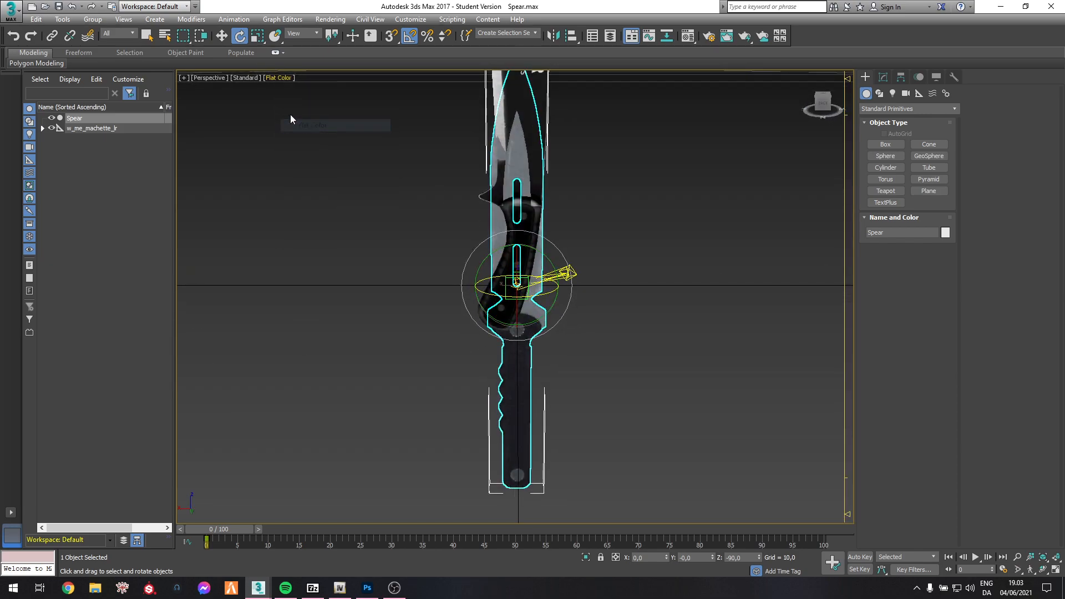
pyautogui.click(243, 78)
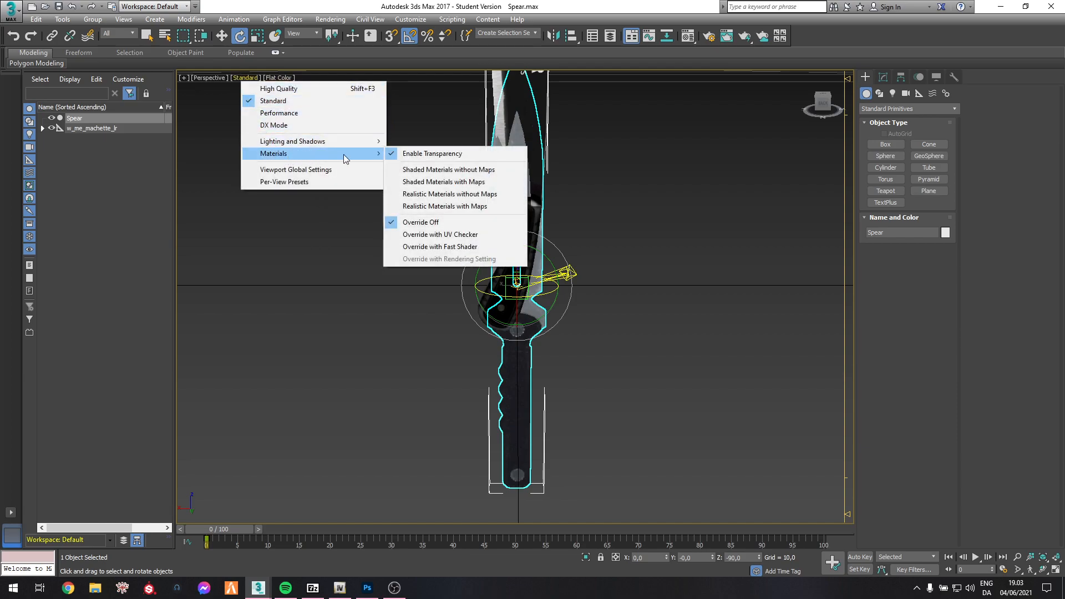
pyautogui.click(415, 154)
# Move Spear over the machete's handle, to about X -0.003 and Z 0.107.
pyautogui.keyDown('alt'); pyautogui.moveTo(448, 268); pyautogui.dragTo(606, 344, button='middle'); pyautogui.keyUp('alt')
pyautogui.press('w')
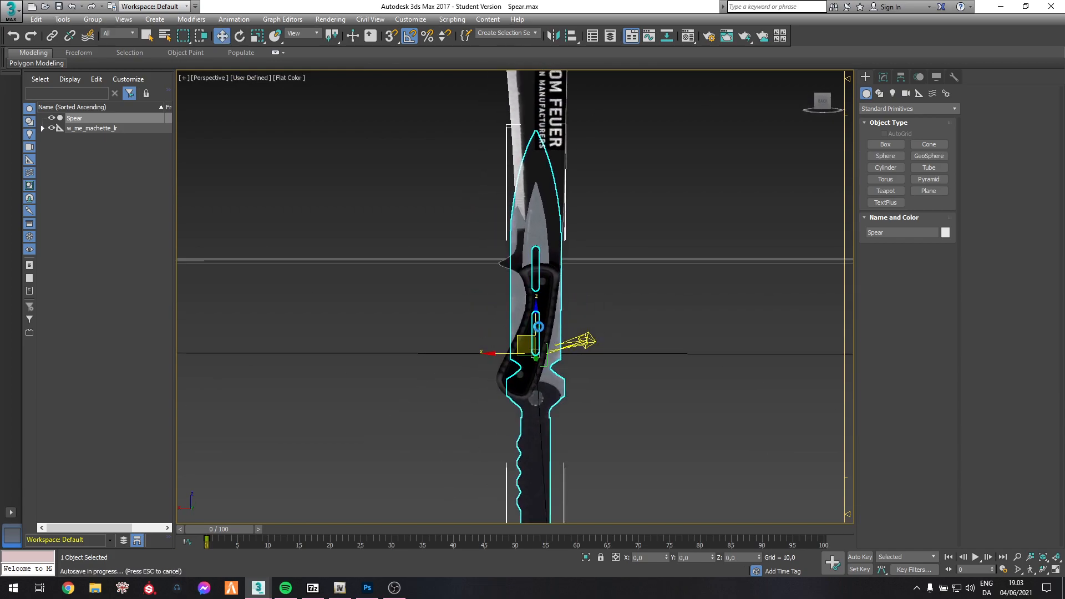
pyautogui.moveTo(537, 304); pyautogui.dragTo(539, 196)
pyautogui.scroll(8, 547, 275)
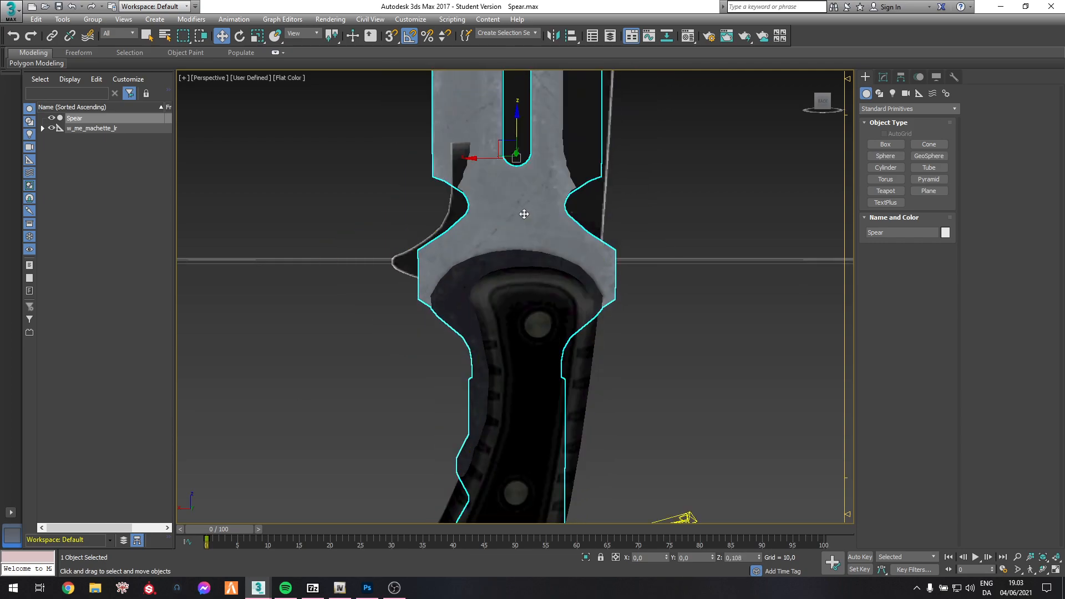
pyautogui.moveTo(501, 143); pyautogui.dragTo(513, 147)
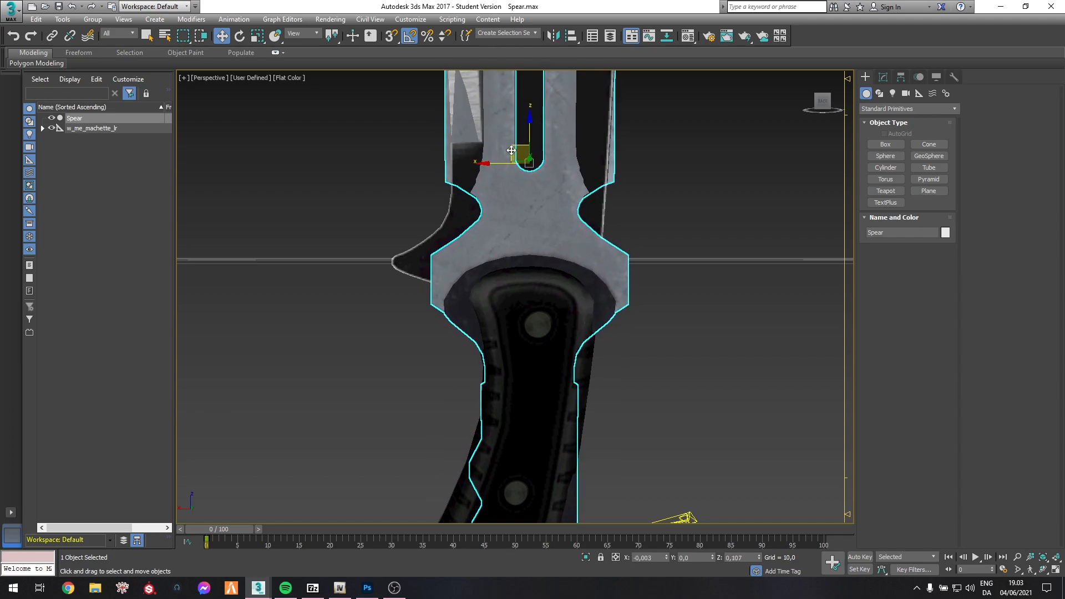
# Shift Spear along the Y axis to about 0.001 to centre it on the machete's handle thickness.
pyautogui.scroll(-5, 511, 147)
pyautogui.keyDown('alt'); pyautogui.moveTo(444, 275); pyautogui.dragTo(508, 287, button='middle'); pyautogui.keyUp('alt')
pyautogui.moveTo(591, 206); pyautogui.dragTo(642, 255, button='middle')
pyautogui.scroll(-4, 602, 274)
pyautogui.click(651, 270)
pyautogui.click(550, 316)
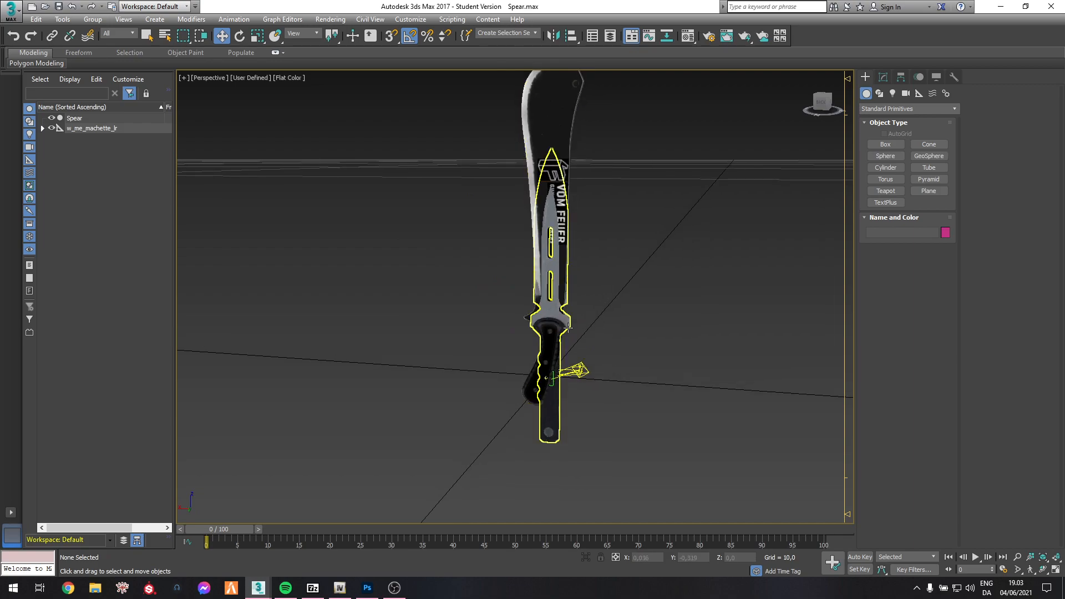
pyautogui.scroll(3, 521, 337)
pyautogui.keyDown('alt'); pyautogui.moveTo(520, 358); pyautogui.dragTo(612, 351, button='middle'); pyautogui.keyUp('alt')
pyautogui.scroll(3, 584, 314)
pyautogui.keyDown('alt'); pyautogui.moveTo(581, 314); pyautogui.dragTo(595, 309, button='middle'); pyautogui.keyUp('alt')
pyautogui.scroll(2, 588, 294)
pyautogui.click(559, 286)
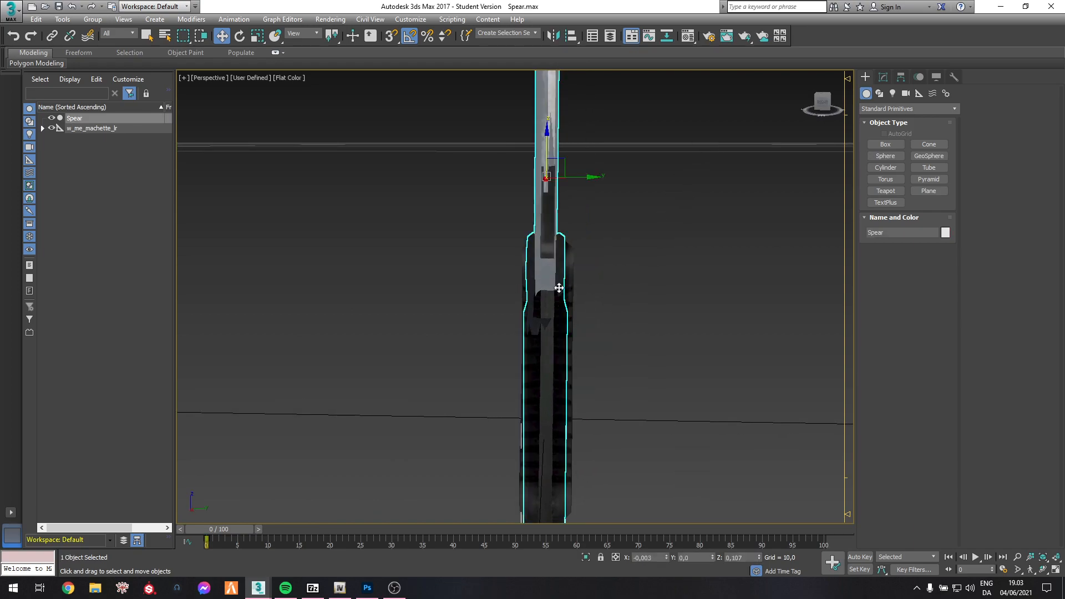
pyautogui.scroll(3, 560, 217)
pyautogui.keyDown('alt'); pyautogui.moveTo(572, 223); pyautogui.dragTo(581, 198, button='middle'); pyautogui.keyUp('alt')
pyautogui.moveTo(595, 192); pyautogui.dragTo(597, 192)
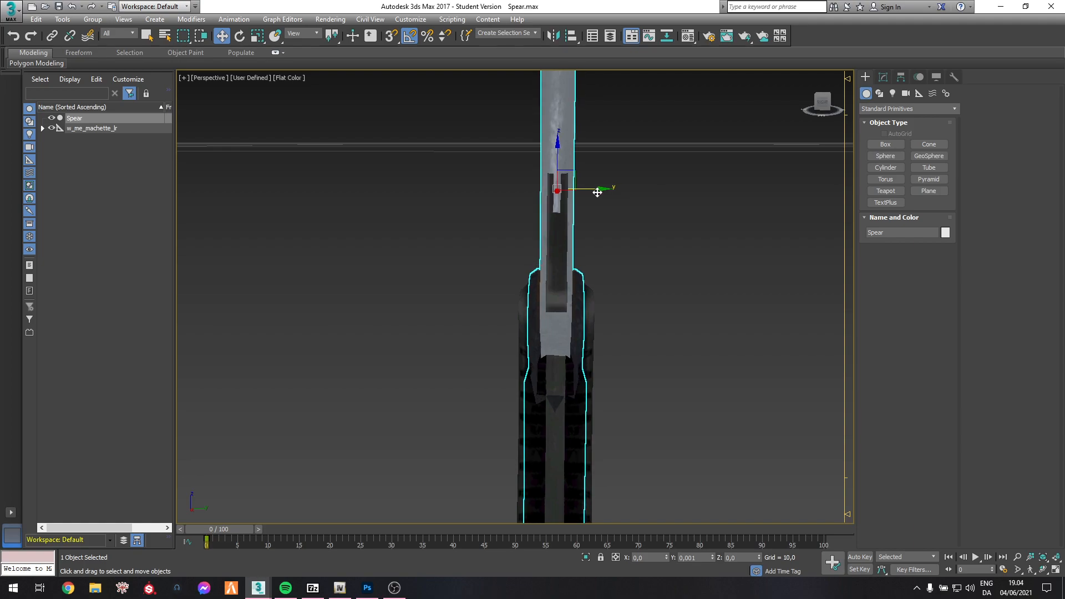
# Open the Compact Material Editor and pick the machete's w_me_machette_lr material into the first sample slot.
pyautogui.keyDown('alt'); pyautogui.moveTo(644, 288); pyautogui.dragTo(565, 309, button='middle'); pyautogui.keyUp('alt')
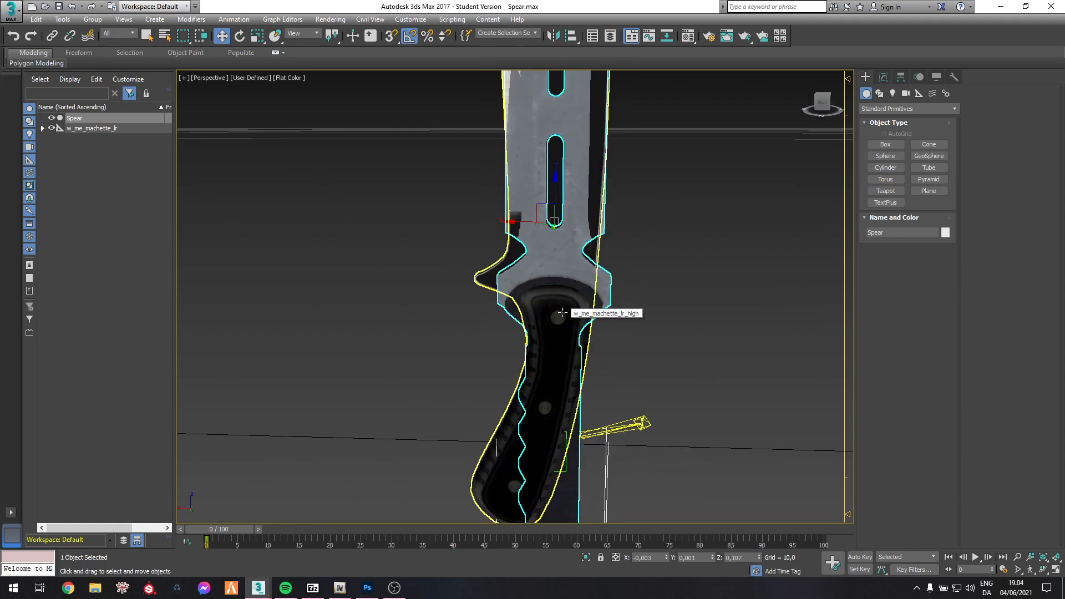
pyautogui.keyDown('alt'); pyautogui.moveTo(624, 299); pyautogui.dragTo(663, 251, button='middle'); pyautogui.keyUp('alt')
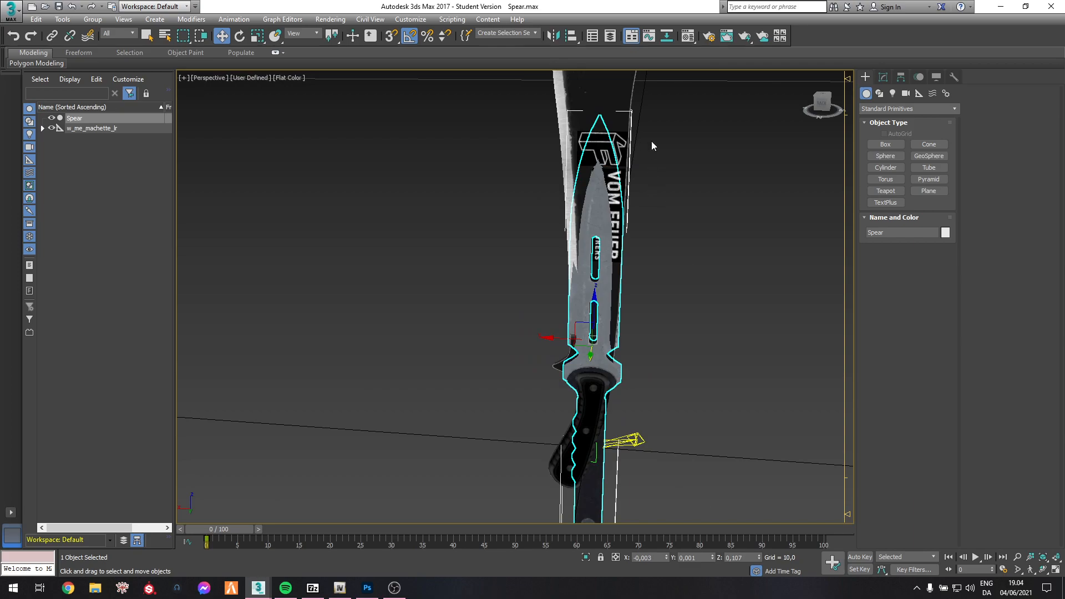
pyautogui.click(688, 36)
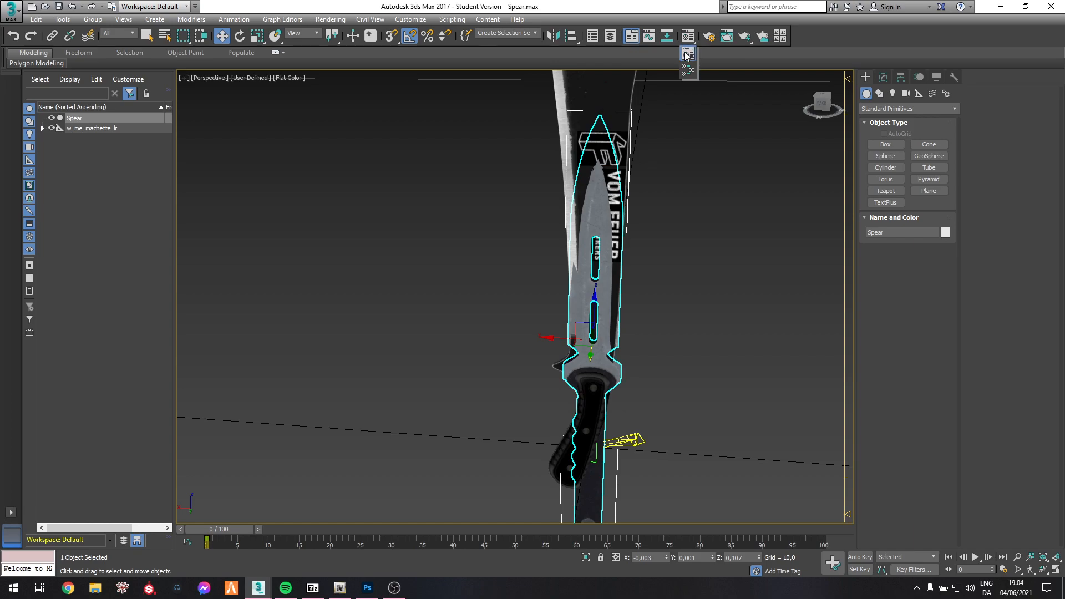
pyautogui.click(687, 54)
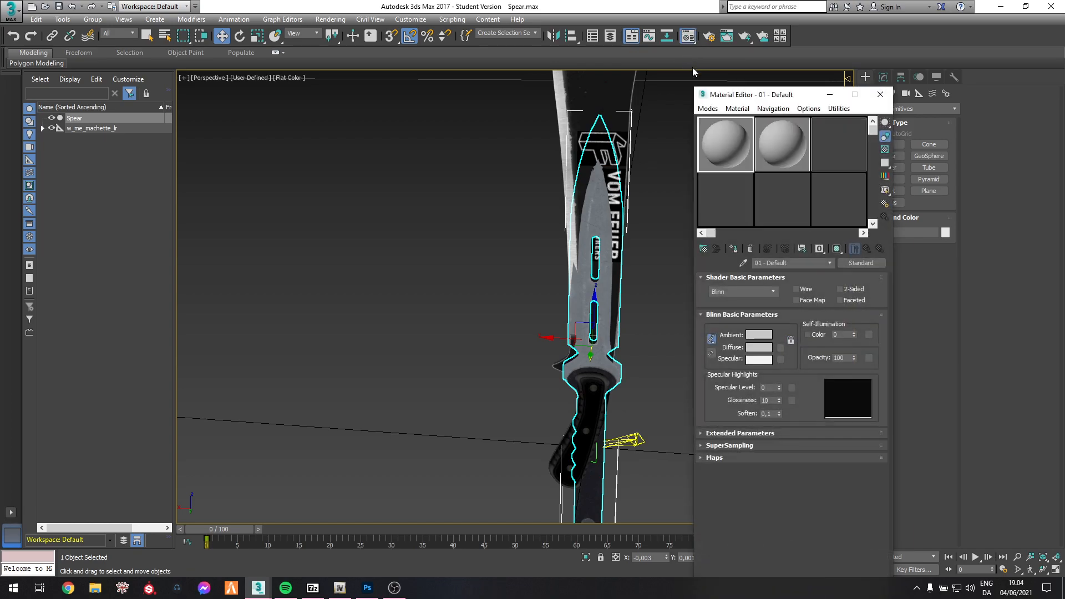
pyautogui.click(744, 264)
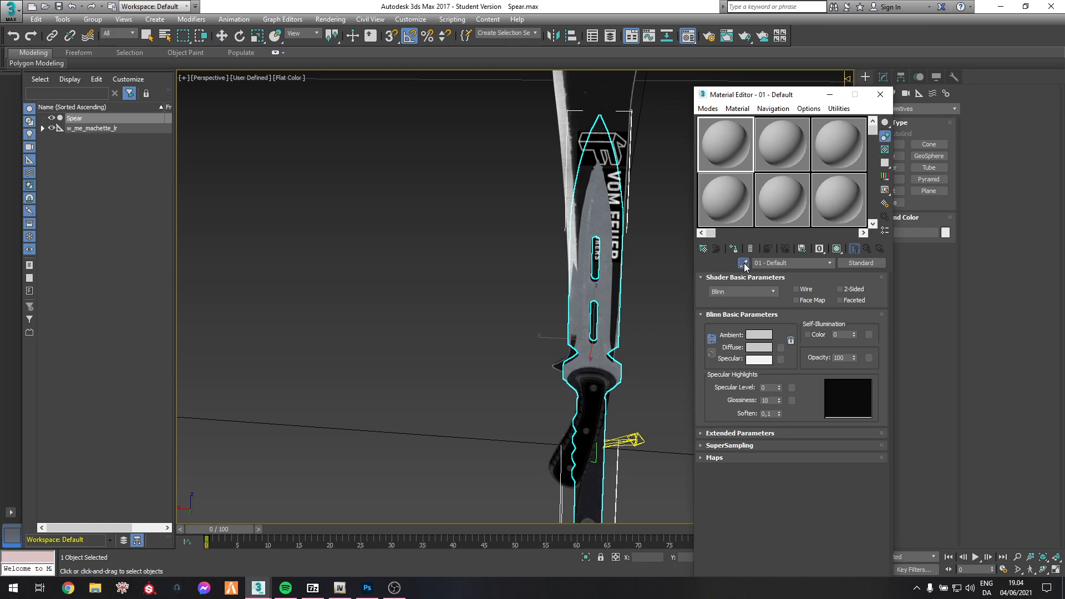
pyautogui.click(612, 94)
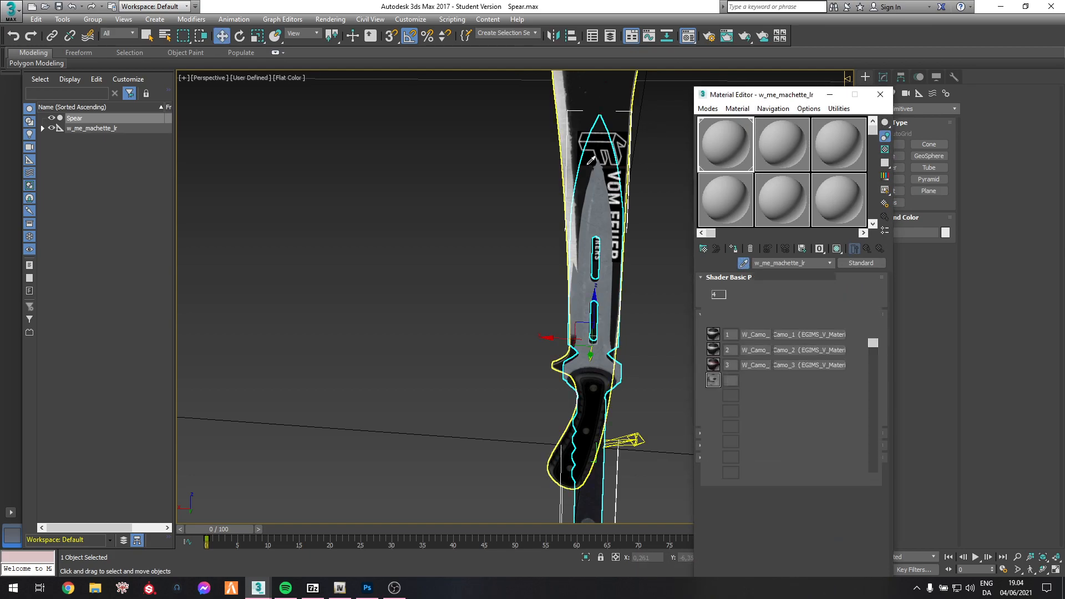
pyautogui.click(477, 322)
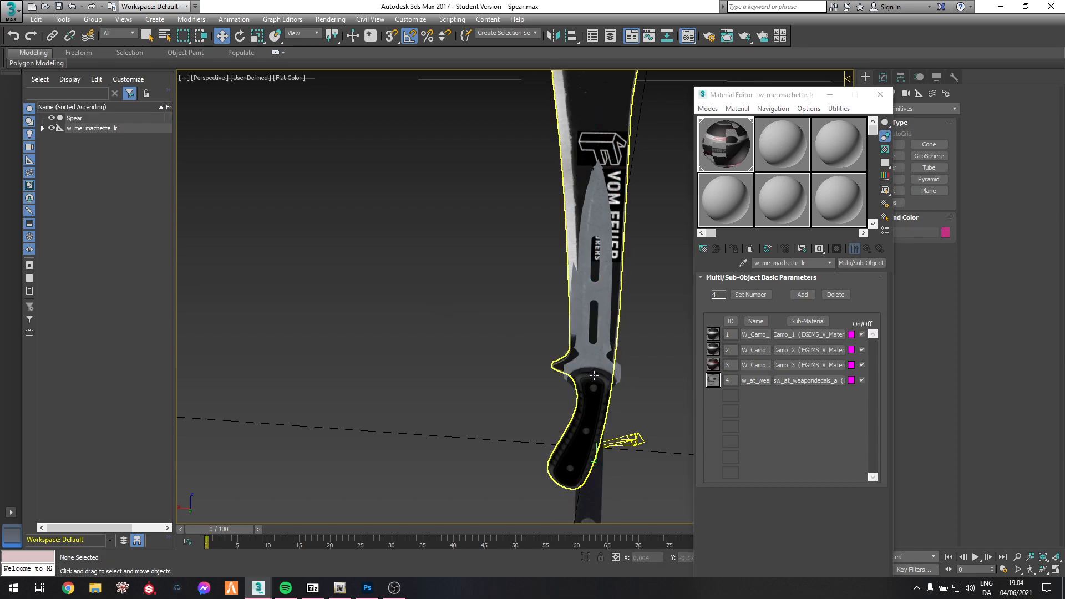
# Assign the w_me_machette_lr material to Spear and close the Material Editor.
pyautogui.click(595, 226)
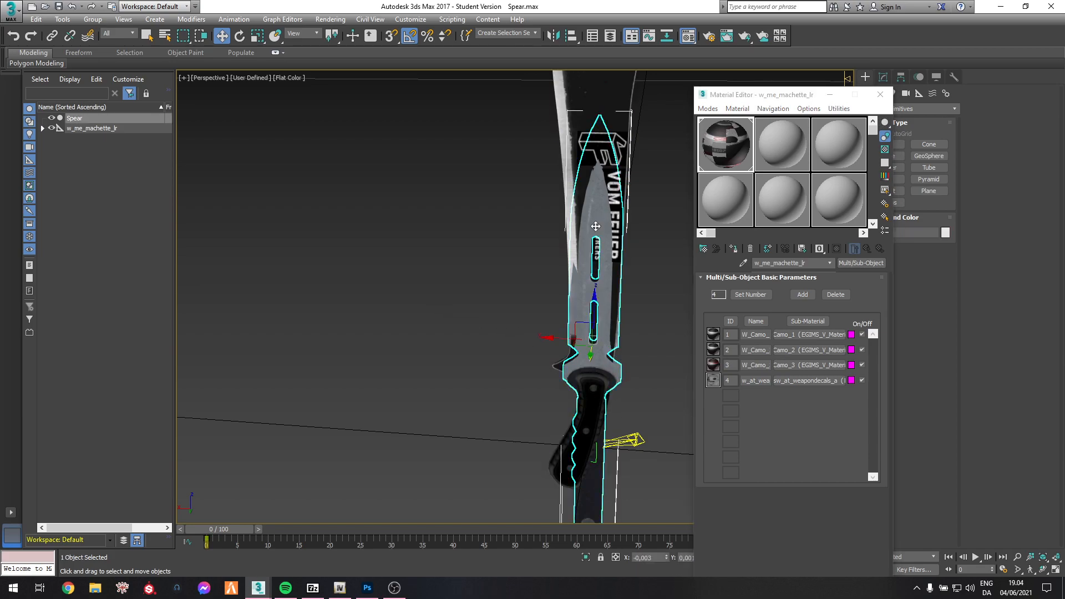
pyautogui.click(733, 249)
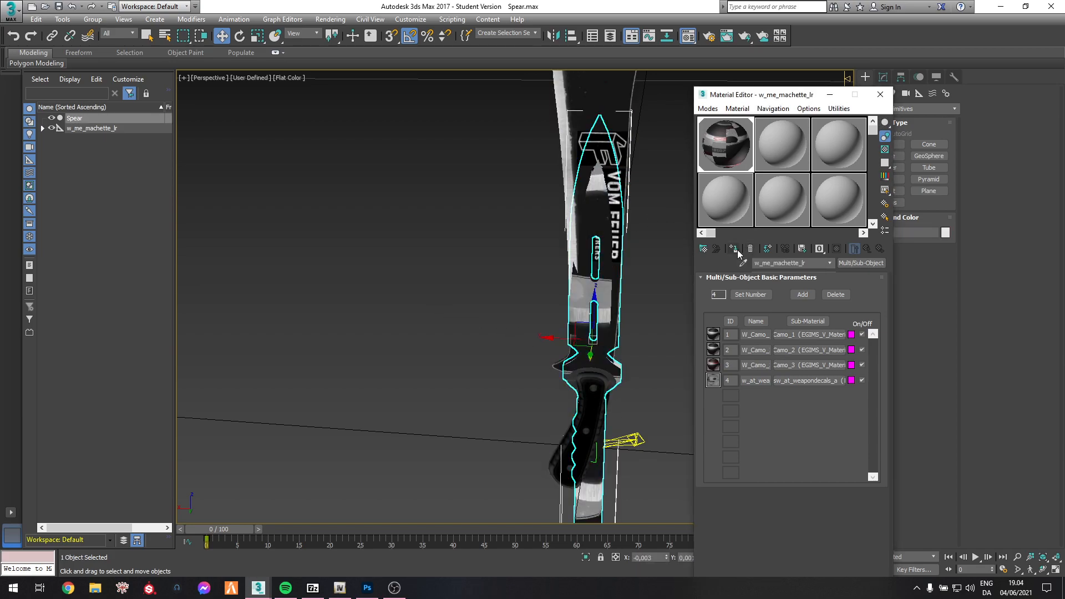
pyautogui.click(882, 96)
# Set the material ID of all polygons in the Editable Mesh of w_me_machette_lr_high to 10.
pyautogui.keyDown('alt'); pyautogui.moveTo(713, 211); pyautogui.dragTo(656, 256, button='middle'); pyautogui.keyUp('alt')
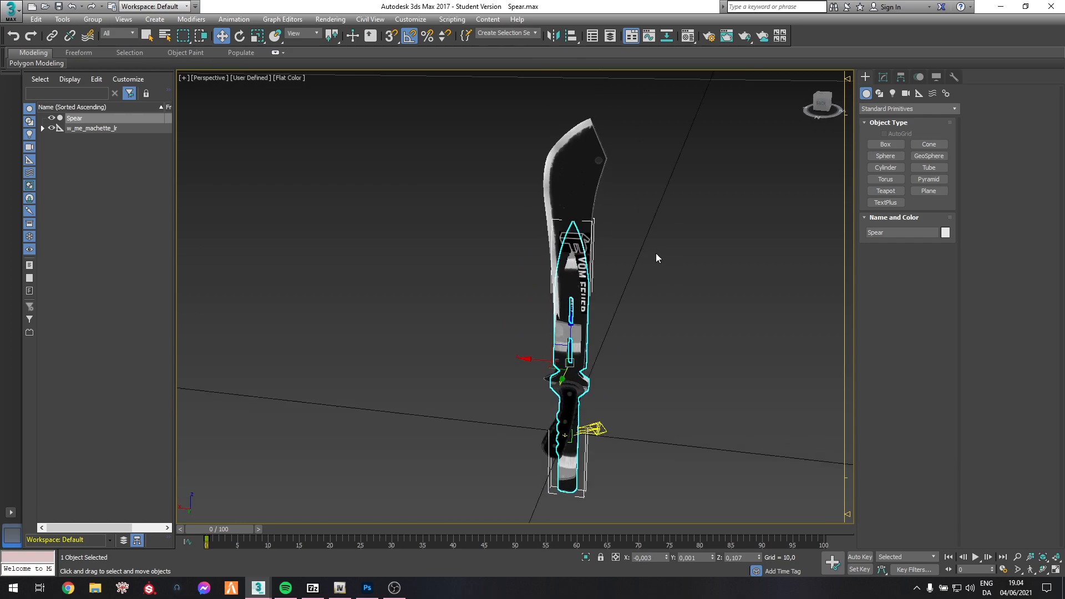
pyautogui.click(588, 184)
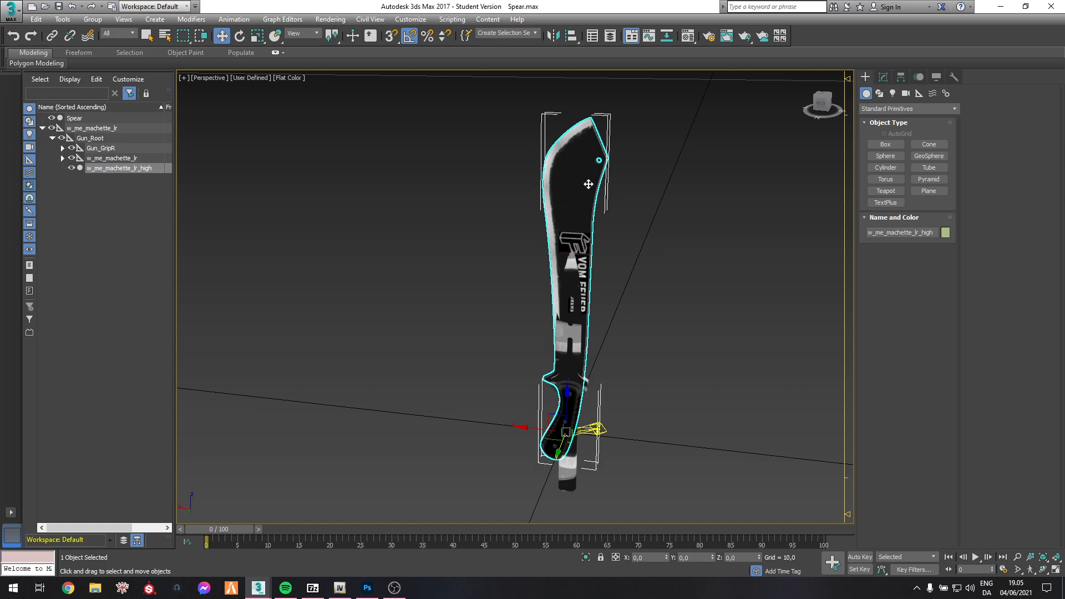
pyautogui.click(884, 77)
pyautogui.click(897, 181)
pyautogui.click(891, 201)
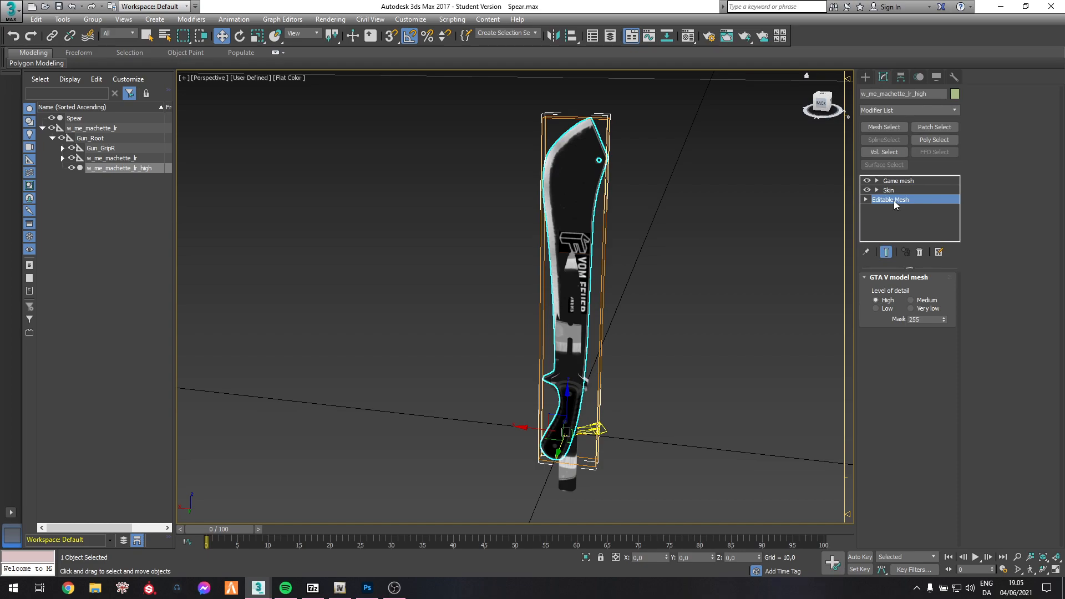
pyautogui.click(919, 295)
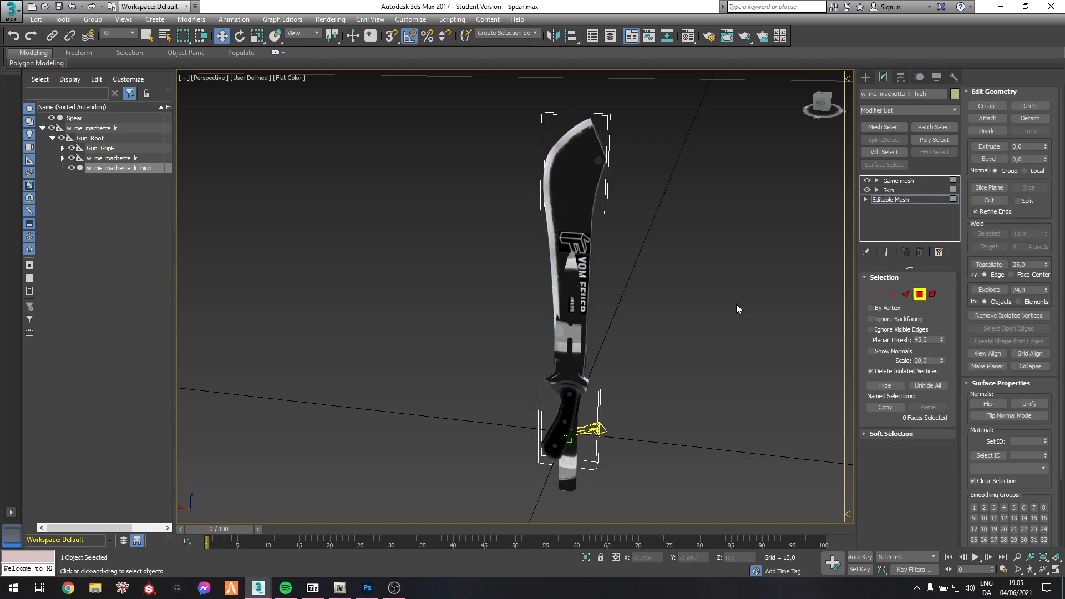
pyautogui.hotkey('ctrl', 'a')
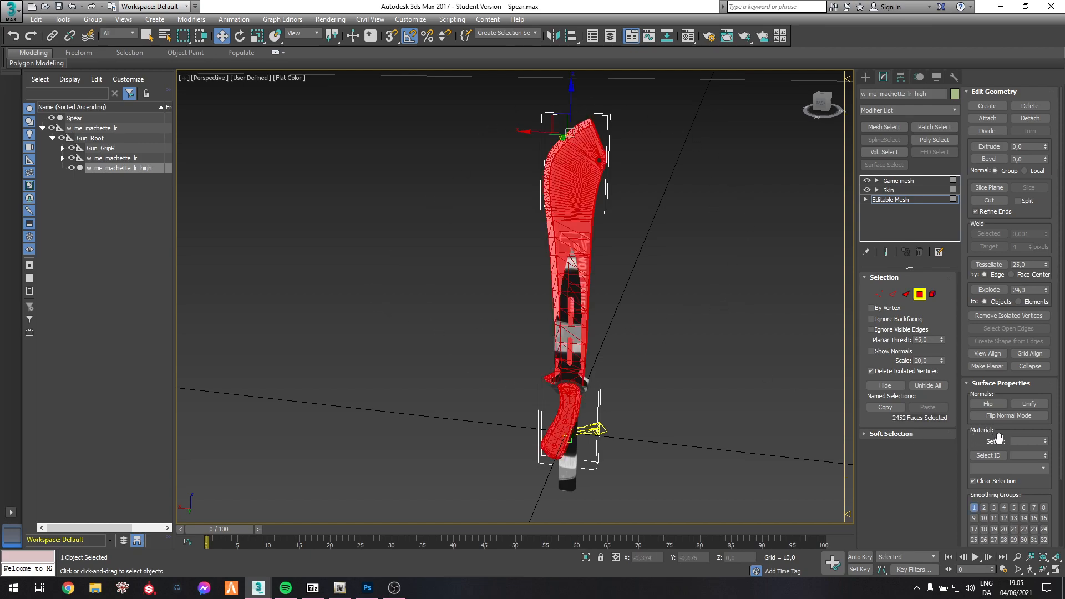
pyautogui.click(1021, 442)
pyautogui.write('10')
pyautogui.press('Return')
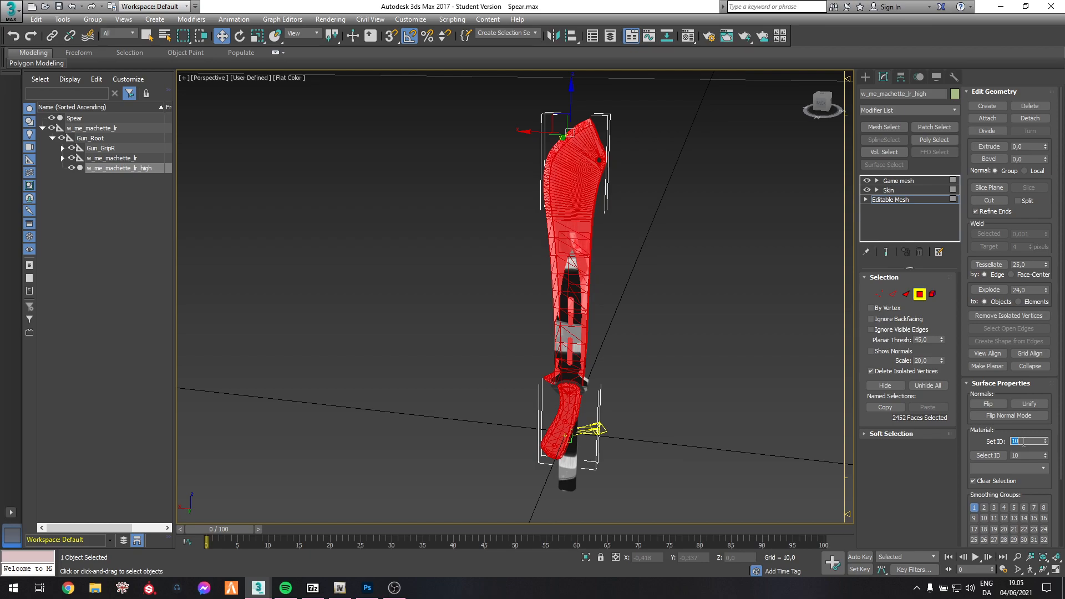
pyautogui.click(920, 294)
# Attach Spear to the Editable Mesh of w_me_machette_lr_high.
pyautogui.moveTo(762, 329)
pyautogui.keyDown('alt'); pyautogui.mouseDown(button='middle')
pyautogui.moveTo(750, 314)
pyautogui.moveTo(775, 320)
pyautogui.mouseUp(button='middle'); pyautogui.keyUp('alt')
pyautogui.scroll(-1, 777, 319)
pyautogui.click(990, 121)
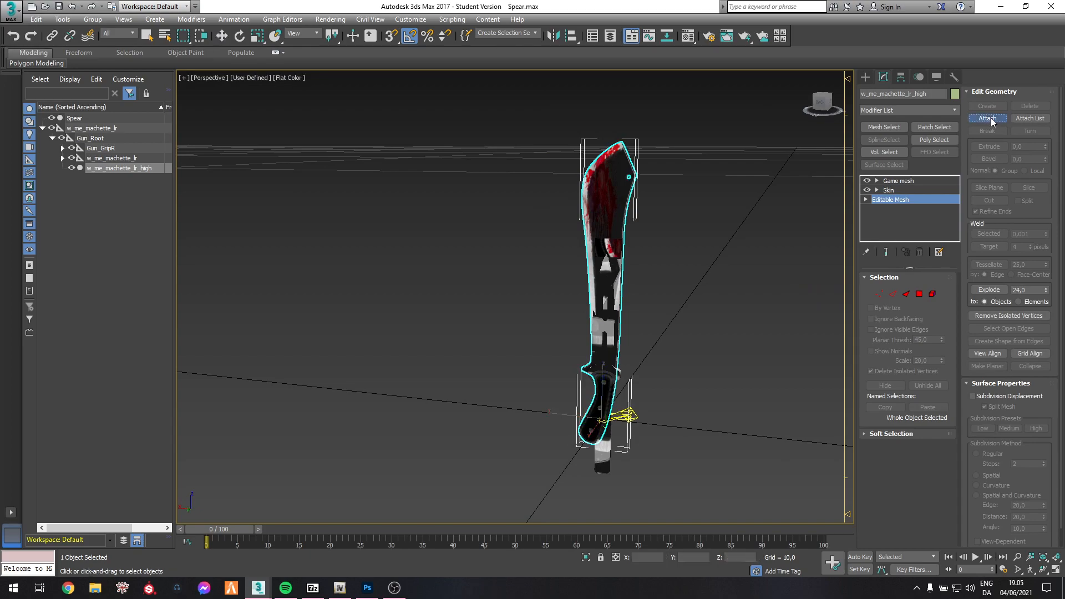
pyautogui.scroll(2, 644, 363)
pyautogui.moveTo(644, 363)
pyautogui.mouseDown(button='middle')
pyautogui.moveTo(651, 348)
pyautogui.moveTo(645, 382)
pyautogui.mouseUp(button='middle')
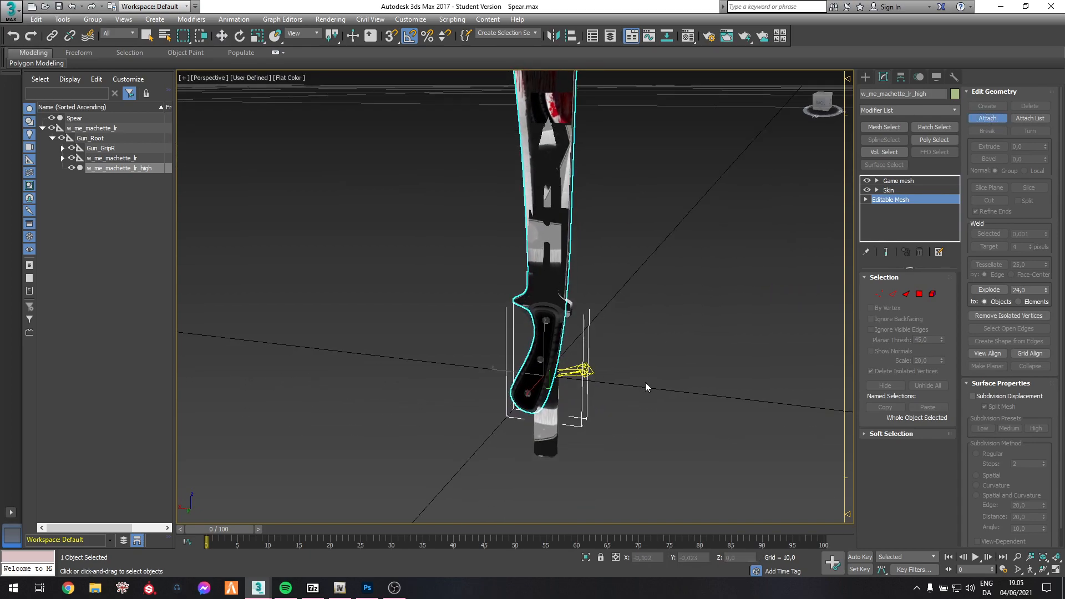
pyautogui.click(547, 431)
# Select all elements with material ID 10 in the Editable Mesh of w_me_machette_lr_high and detach them as Ref.
pyautogui.moveTo(628, 280); pyautogui.dragTo(666, 302, button='middle')
pyautogui.moveTo(749, 251); pyautogui.dragTo(702, 300, button='middle')
pyautogui.scroll(-3, 657, 274)
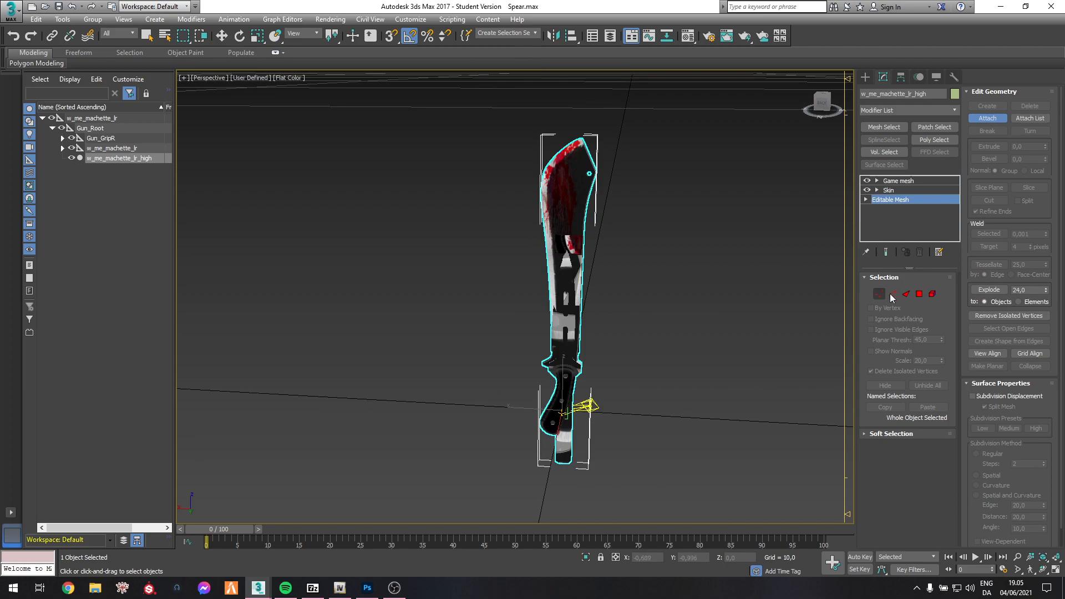
pyautogui.click(932, 294)
pyautogui.click(571, 188)
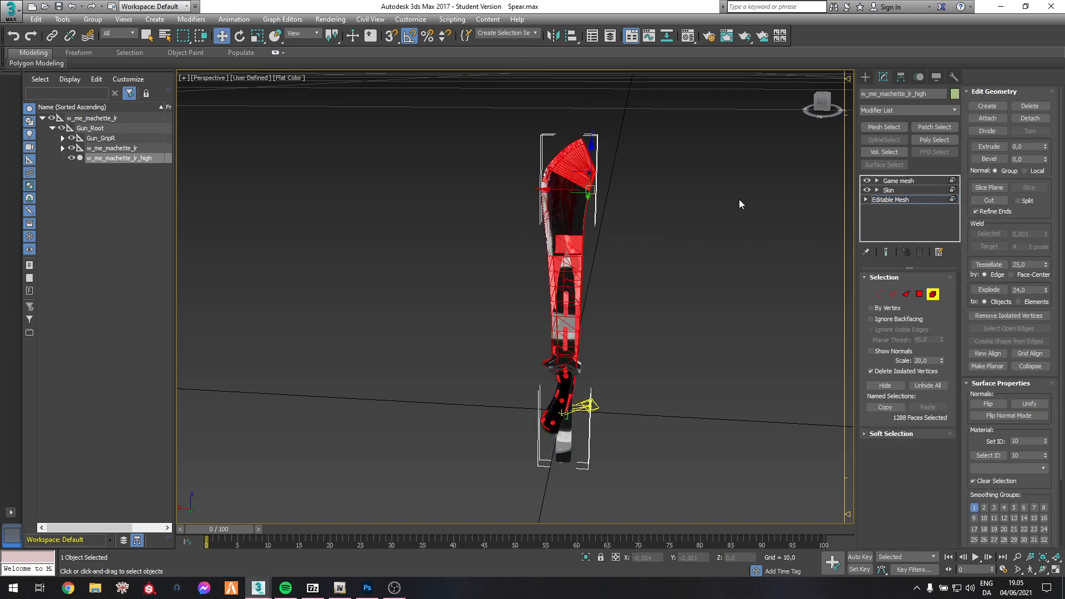
pyautogui.click(989, 456)
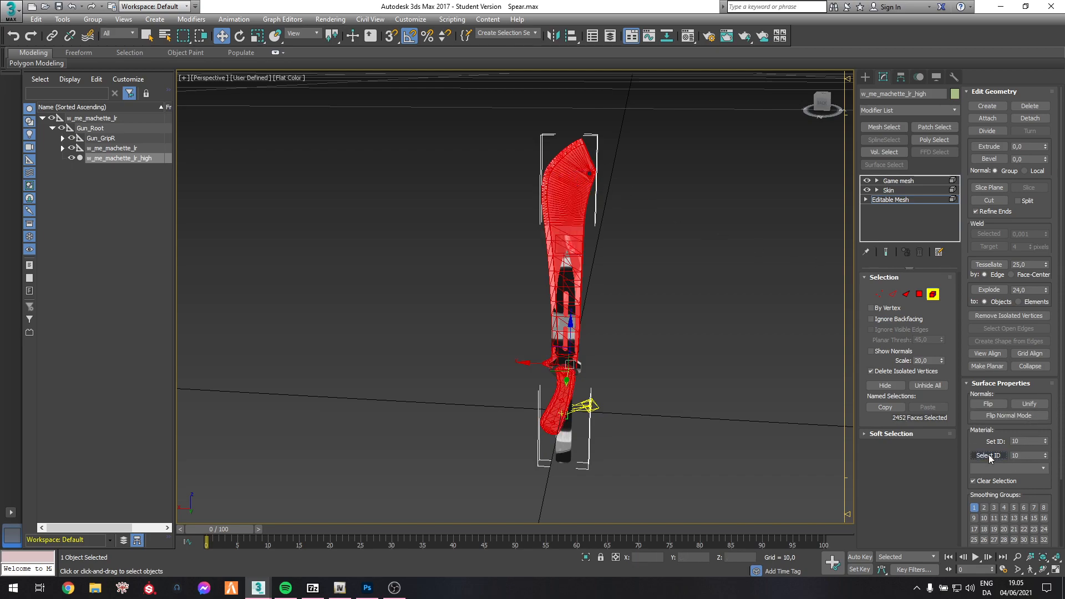
pyautogui.click(1033, 119)
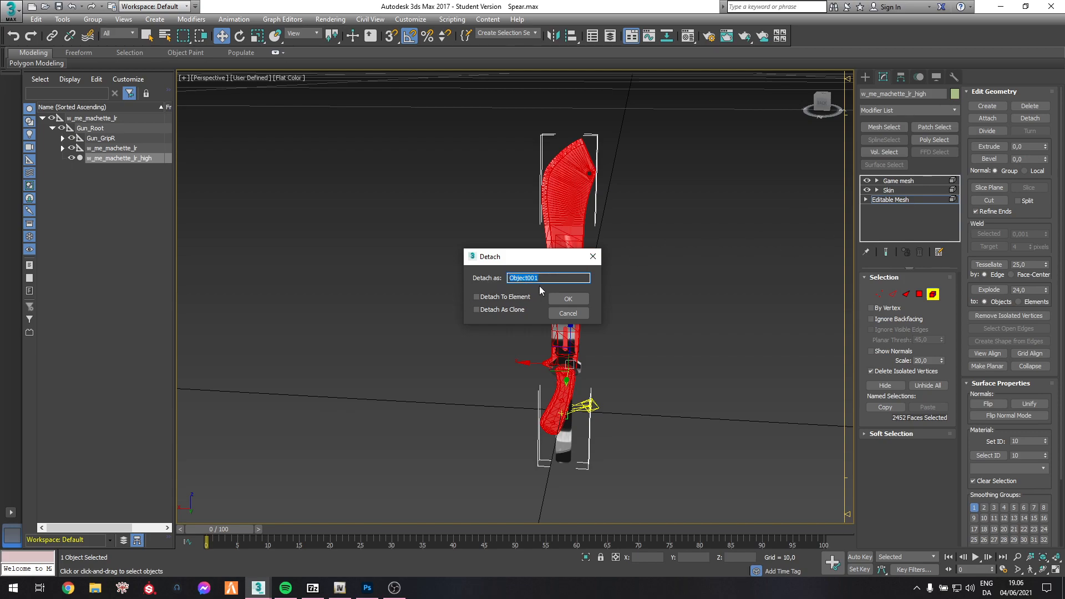
pyautogui.write('Ref')
pyautogui.click(573, 301)
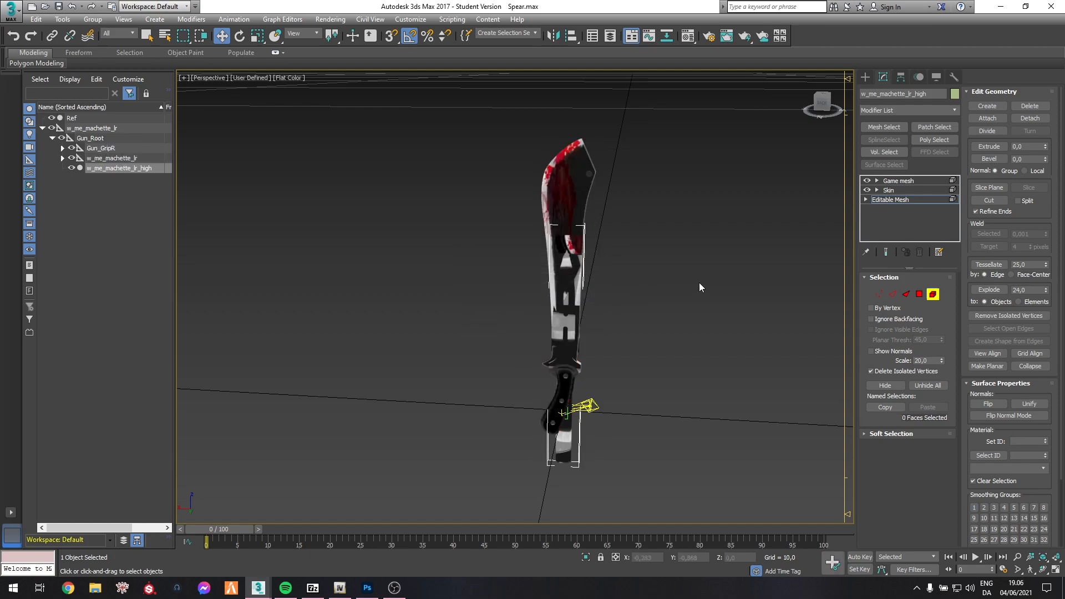
# Hide the Ref object and inspect the knife geometry left in the machete mesh.
pyautogui.click(72, 118)
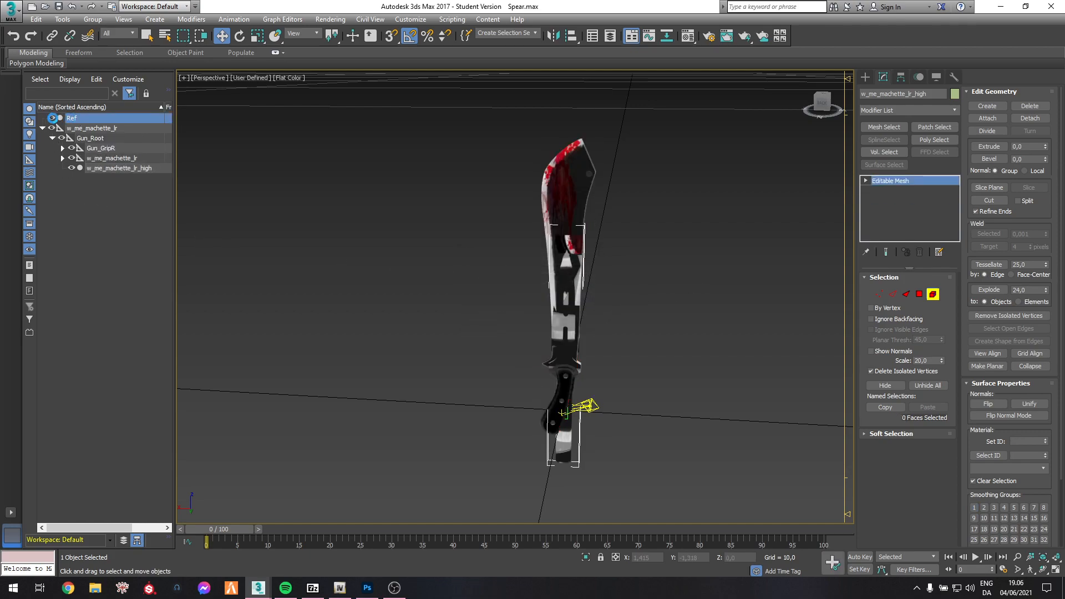
pyautogui.click(51, 118)
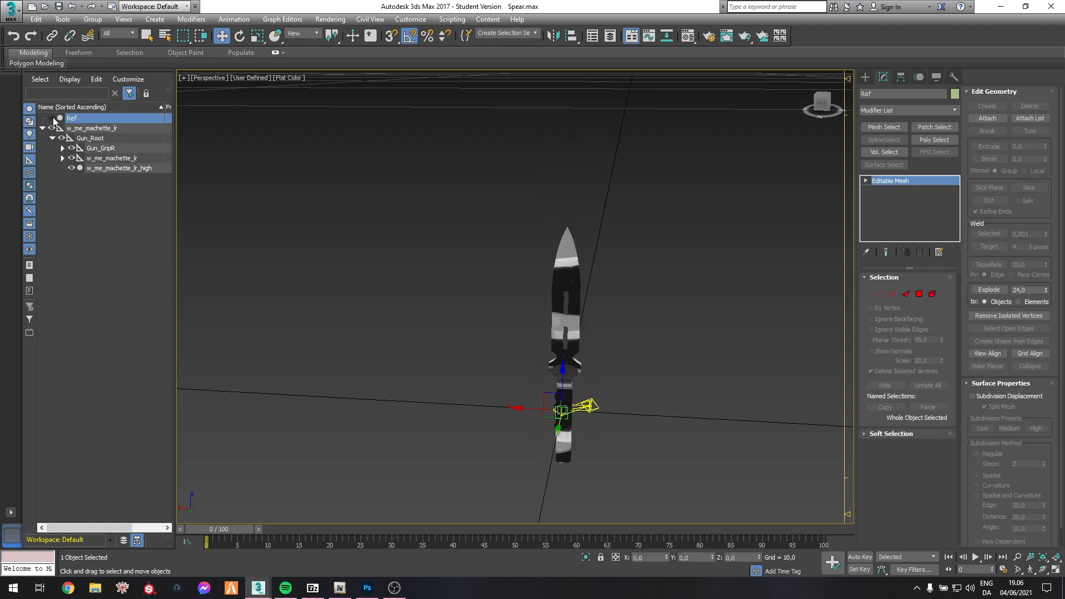
pyautogui.keyDown('alt'); pyautogui.moveTo(530, 274); pyautogui.dragTo(572, 251, button='middle'); pyautogui.keyUp('alt')
pyautogui.scroll(3, 553, 241)
pyautogui.scroll(-2, 554, 241)
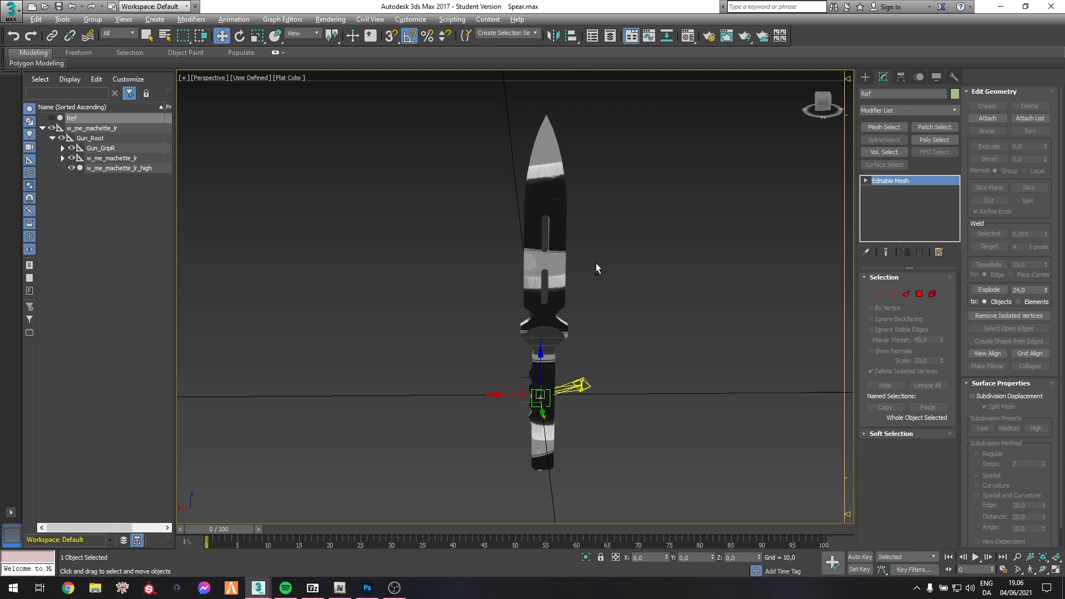
pyautogui.keyDown('alt'); pyautogui.moveTo(596, 263); pyautogui.dragTo(575, 259, button='middle'); pyautogui.keyUp('alt')
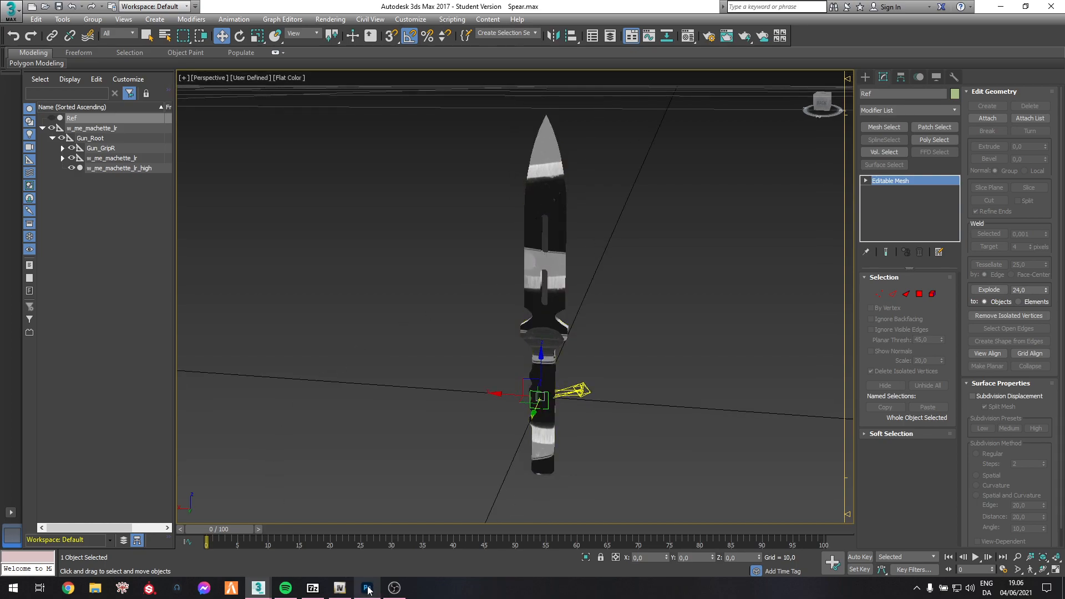
# Switch to Photoshop and open the Tutorial folder from the Desktop in File Explorer.
pyautogui.moveTo(368, 591)
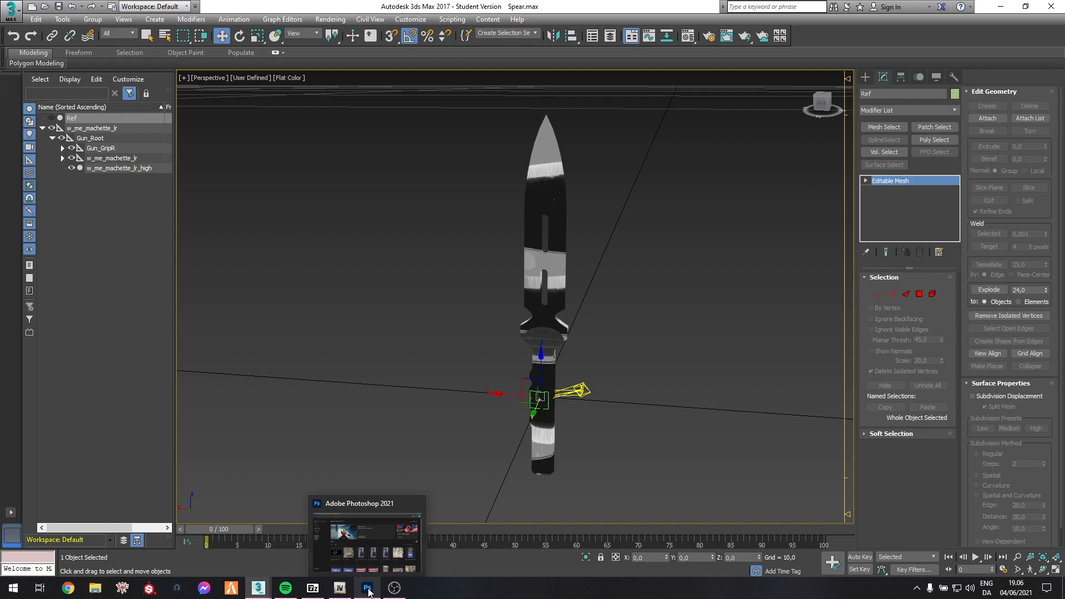
pyautogui.click(368, 591)
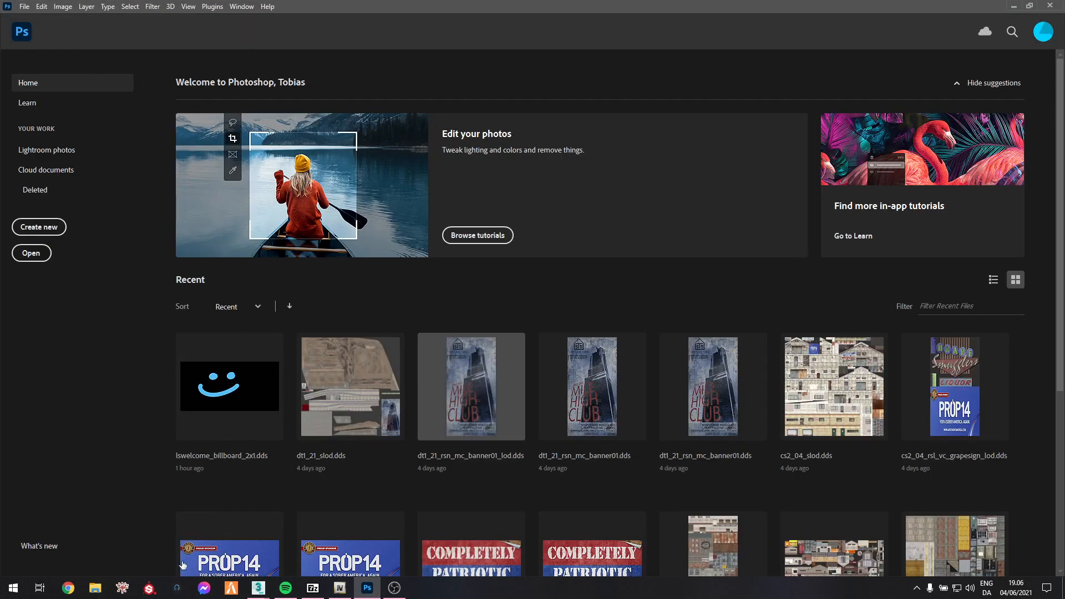
pyautogui.click(97, 591)
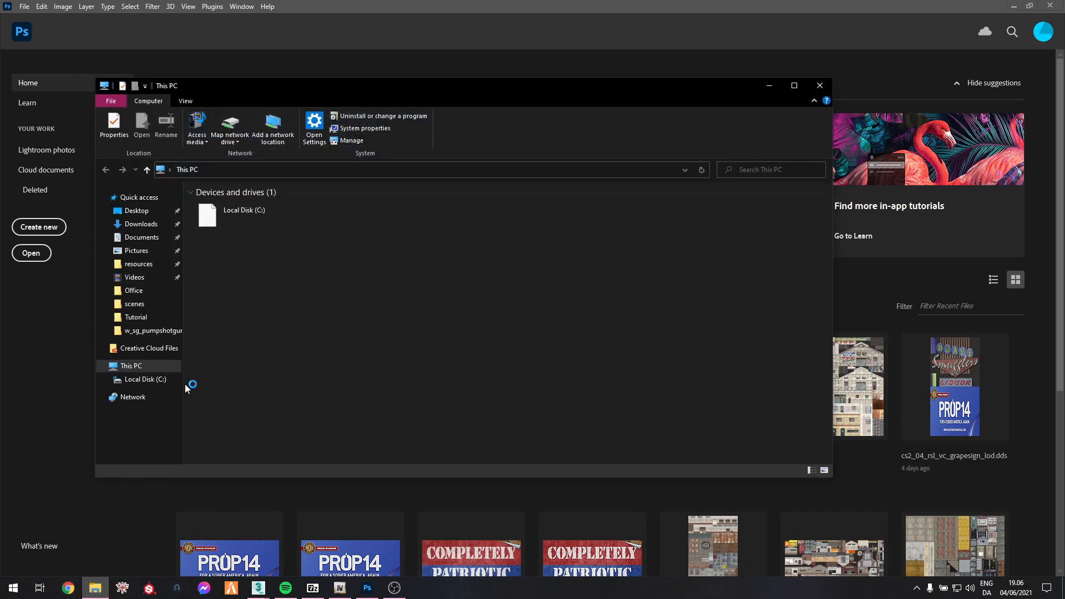
pyautogui.click(131, 214)
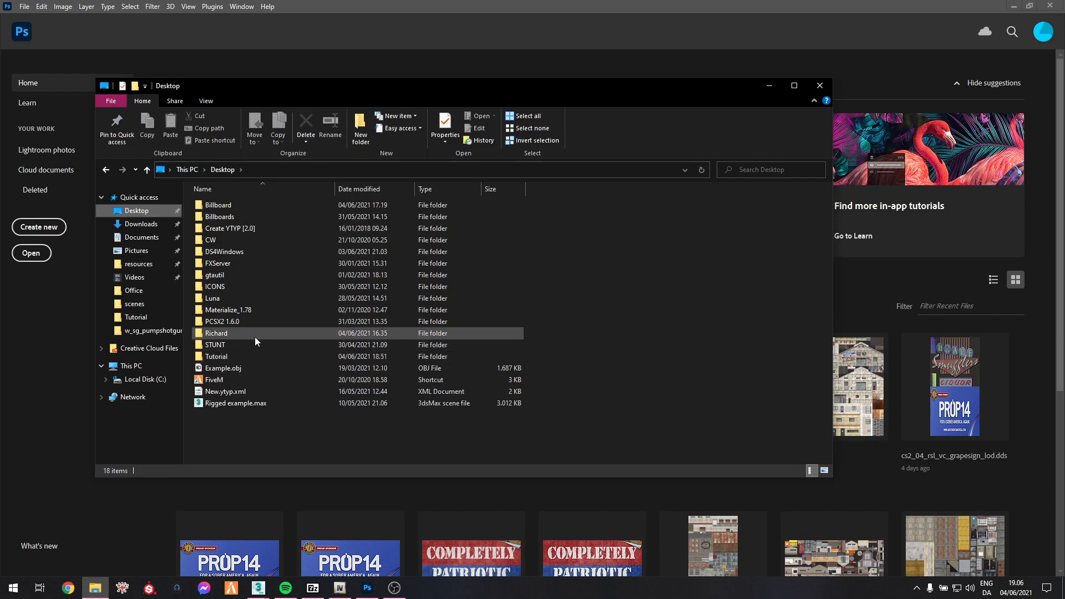
pyautogui.doubleClick(215, 357)
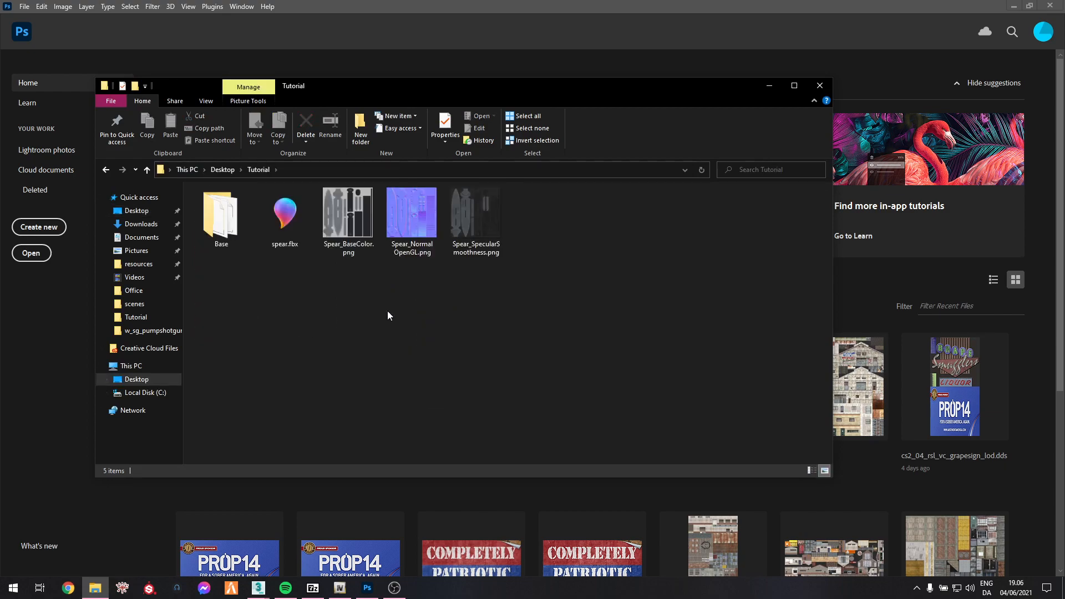
pyautogui.moveTo(356, 302); pyautogui.dragTo(433, 258)
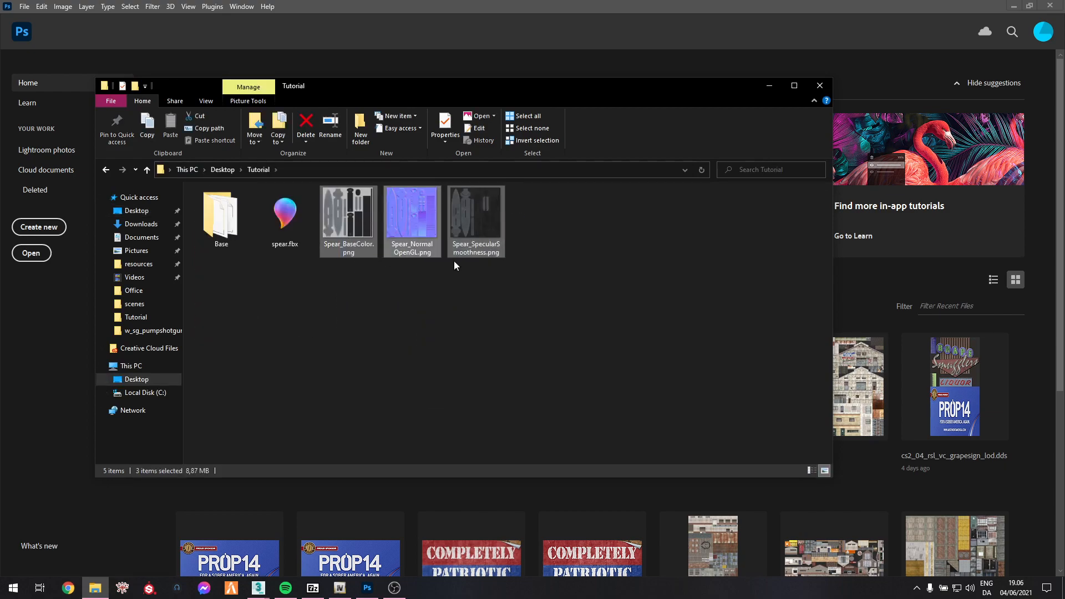
pyautogui.click(516, 331)
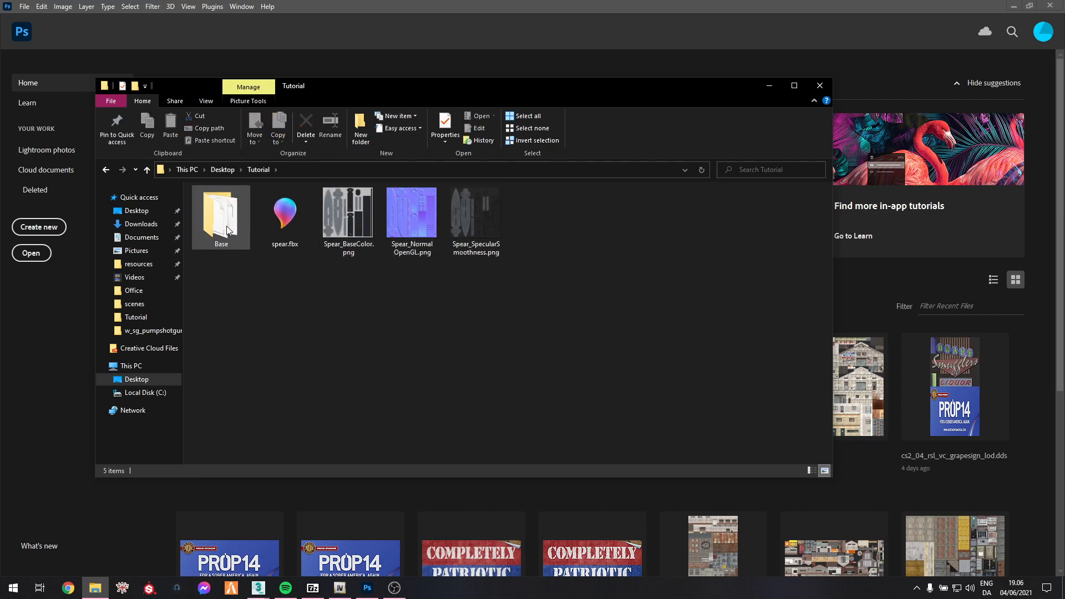
# Open the w_me_machette_lr+hi folder inside Base and show its files as large icons.
pyautogui.doubleClick(228, 230)
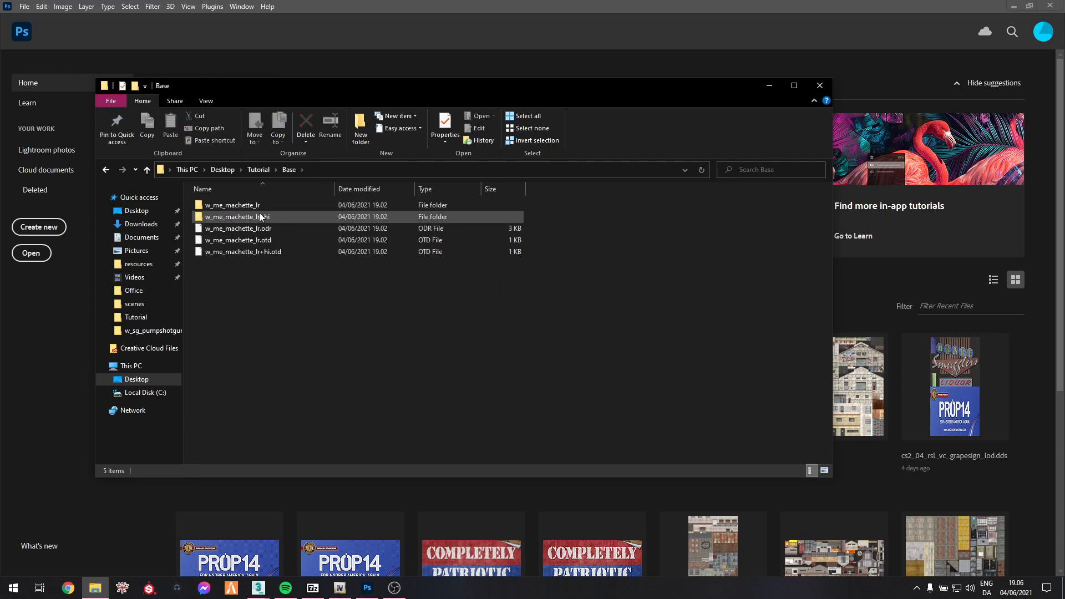
pyautogui.doubleClick(268, 218)
pyautogui.rightClick(614, 218)
pyautogui.moveTo(652, 224)
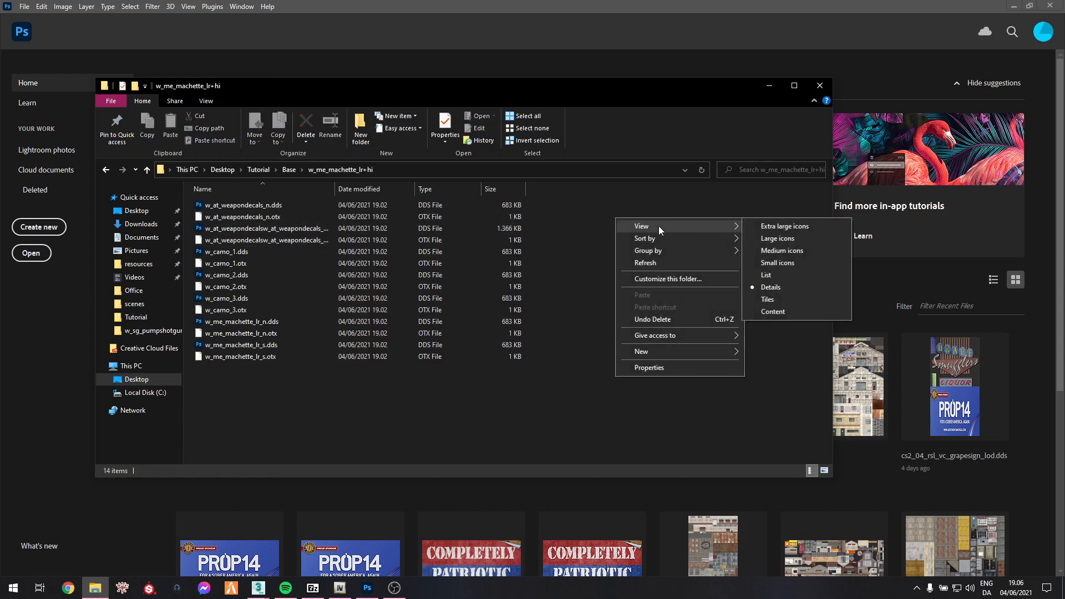
pyautogui.click(785, 239)
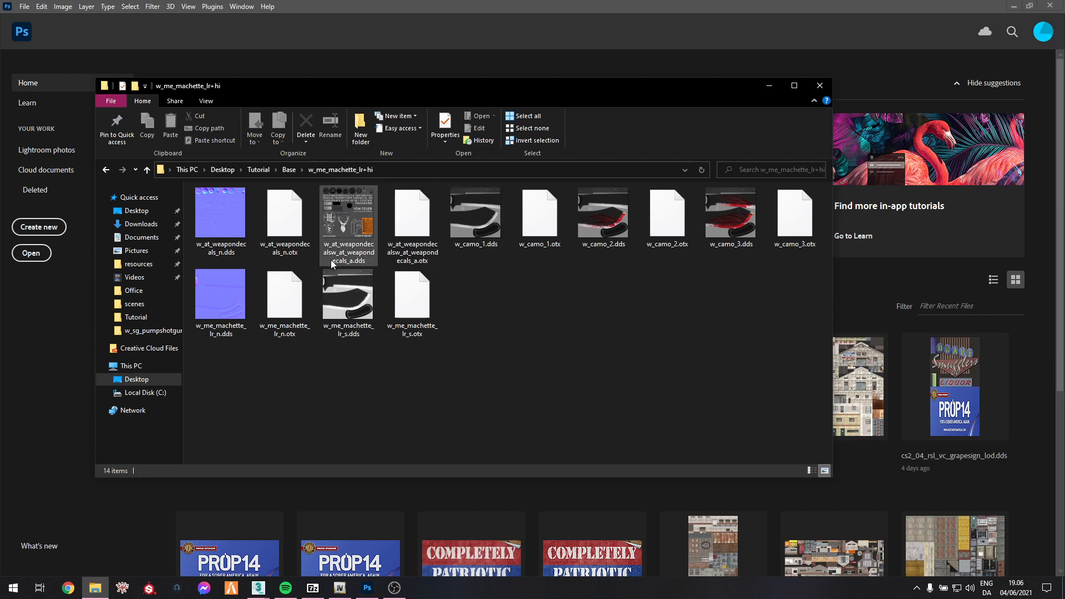
# Look over the weapon decal and camo textures, then select w_camo_1.dds, w_me_machette_lr_s.dds and w_me_machette_lr_n.dds.
pyautogui.click(215, 202)
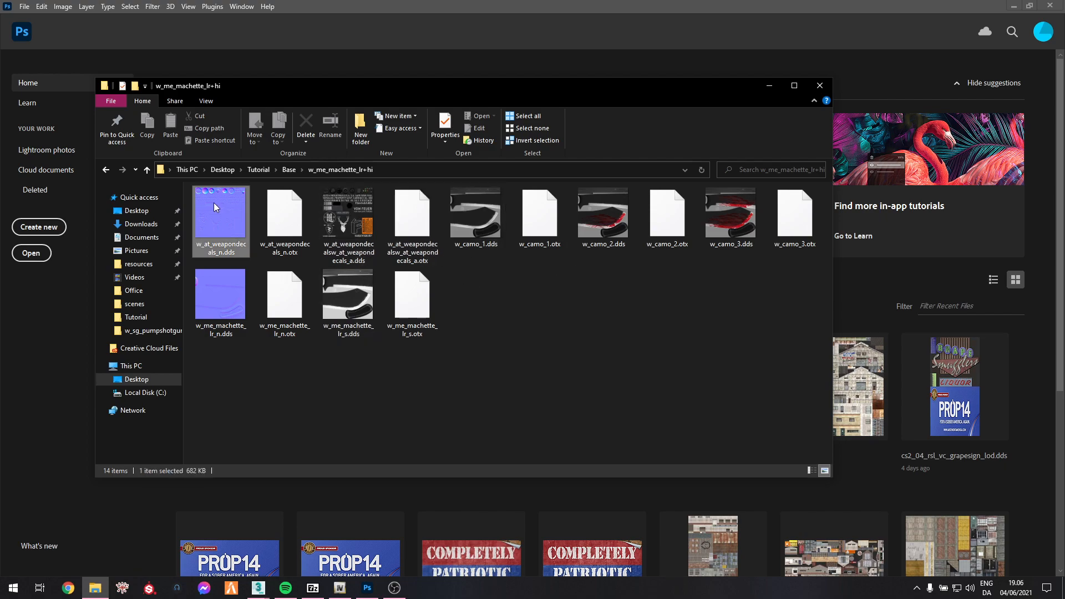
pyautogui.keyDown('ctrl'); pyautogui.click(345, 219); pyautogui.keyUp('ctrl')
pyautogui.keyDown('ctrl'); pyautogui.click(611, 218); pyautogui.keyUp('ctrl')
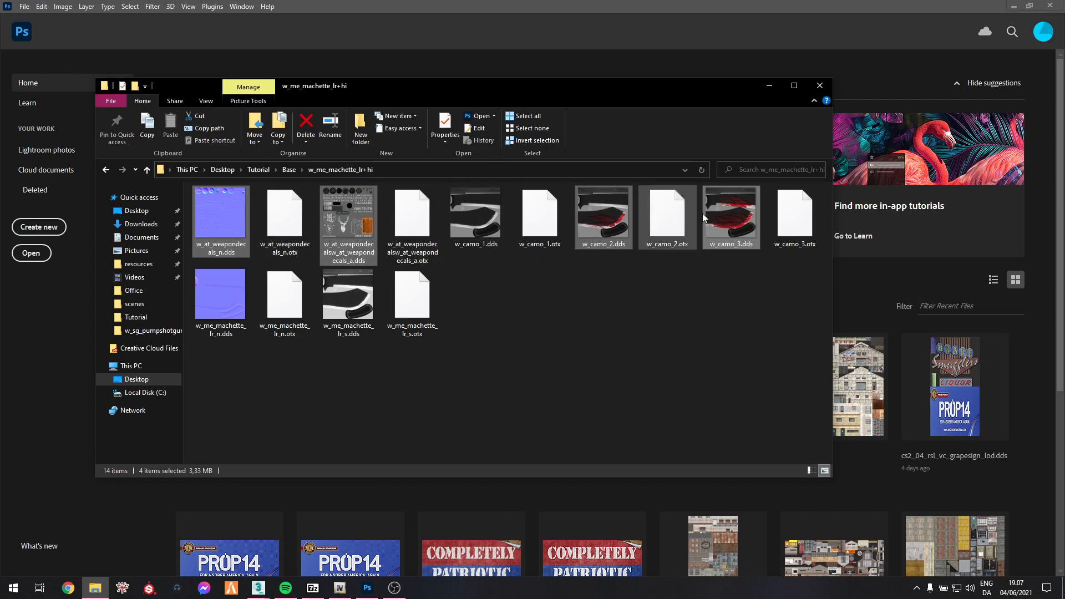
pyautogui.click(470, 224)
pyautogui.keyDown('ctrl'); pyautogui.click(349, 302); pyautogui.keyUp('ctrl')
pyautogui.keyDown('ctrl'); pyautogui.click(221, 302); pyautogui.keyUp('ctrl')
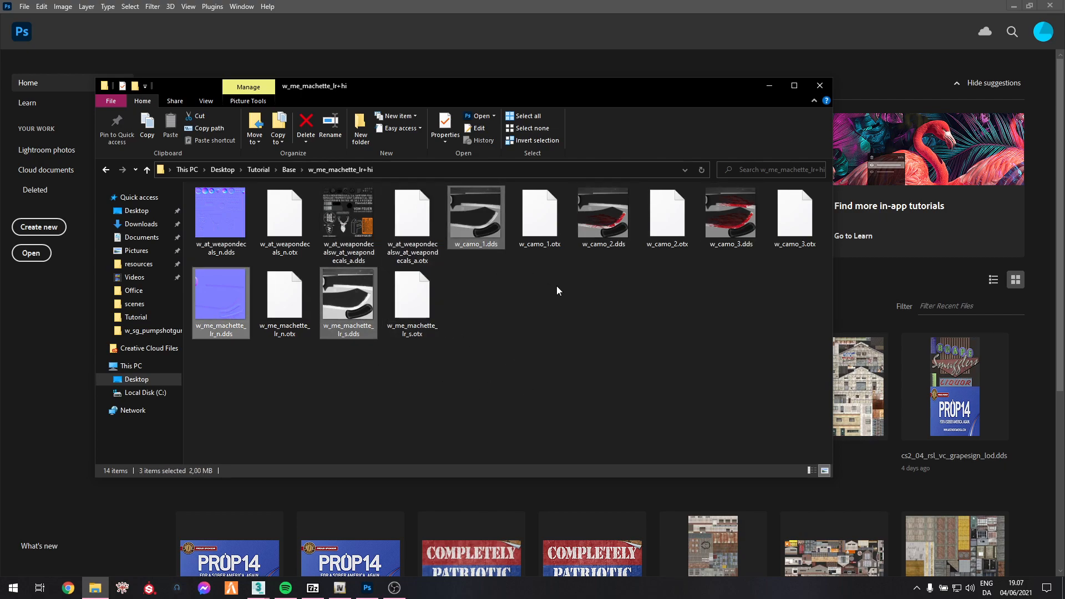
# Go back to Base, open the w_me_machette_lr folder and show its files as large icons.
pyautogui.hotkey('alt', 'Left')
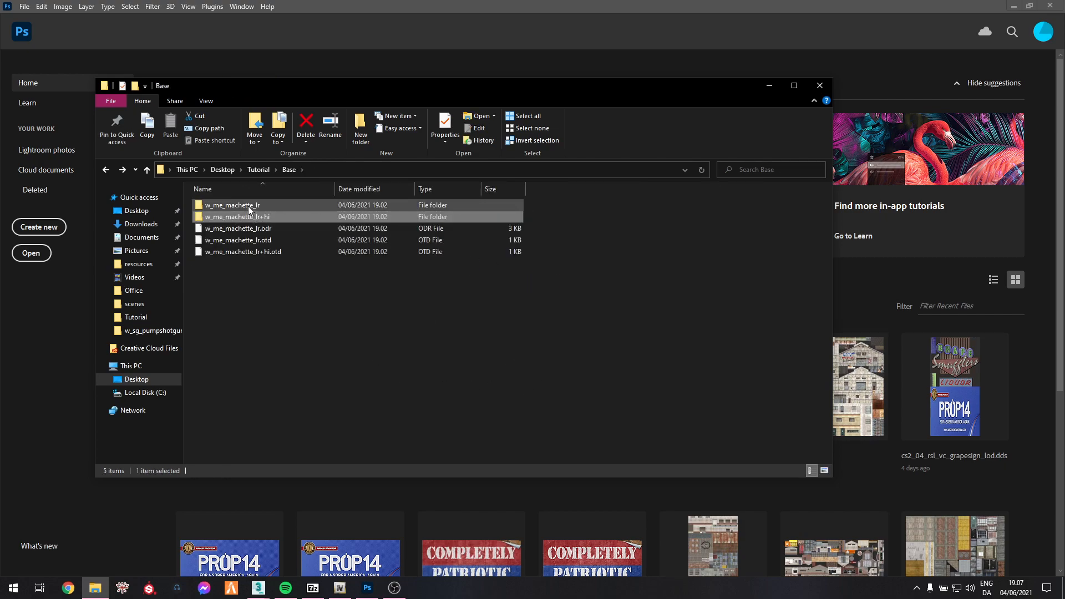
pyautogui.doubleClick(248, 208)
pyautogui.rightClick(595, 230)
pyautogui.moveTo(643, 231)
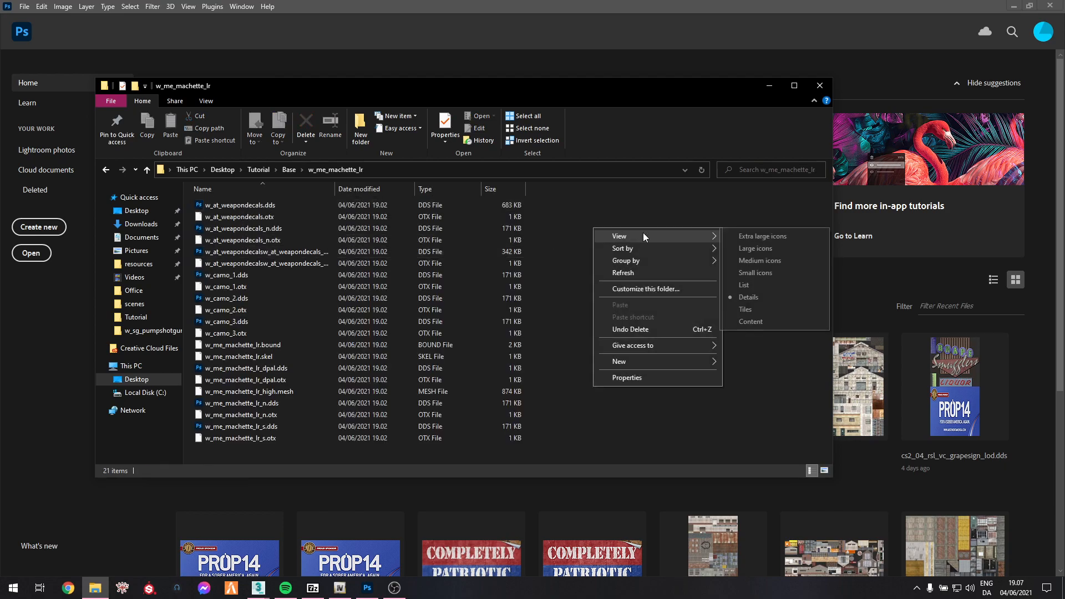
pyautogui.click(773, 260)
pyautogui.rightClick(634, 257)
pyautogui.moveTo(678, 264)
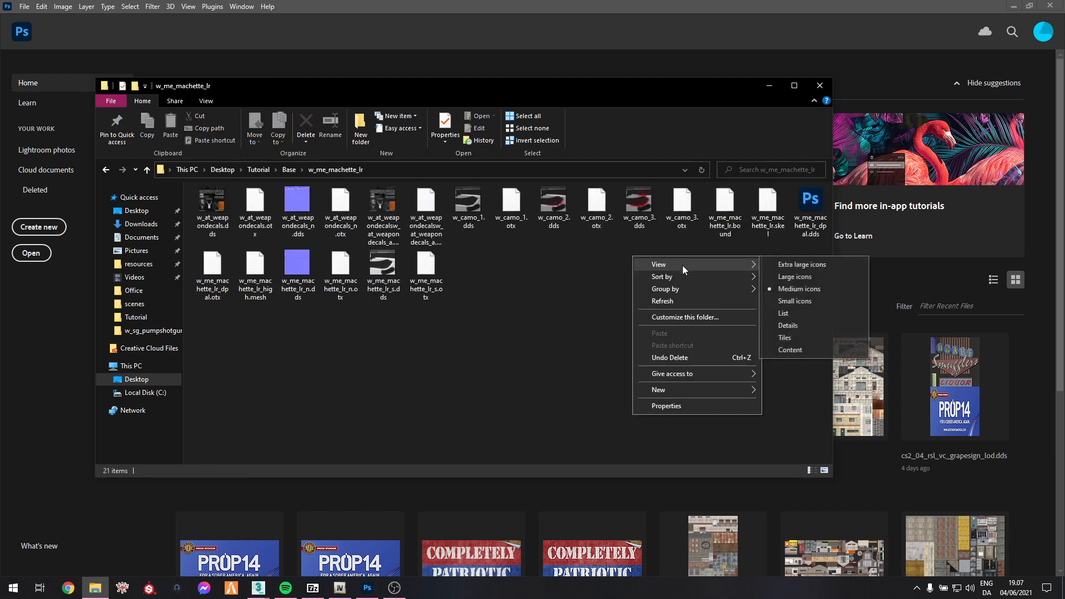
pyautogui.click(820, 280)
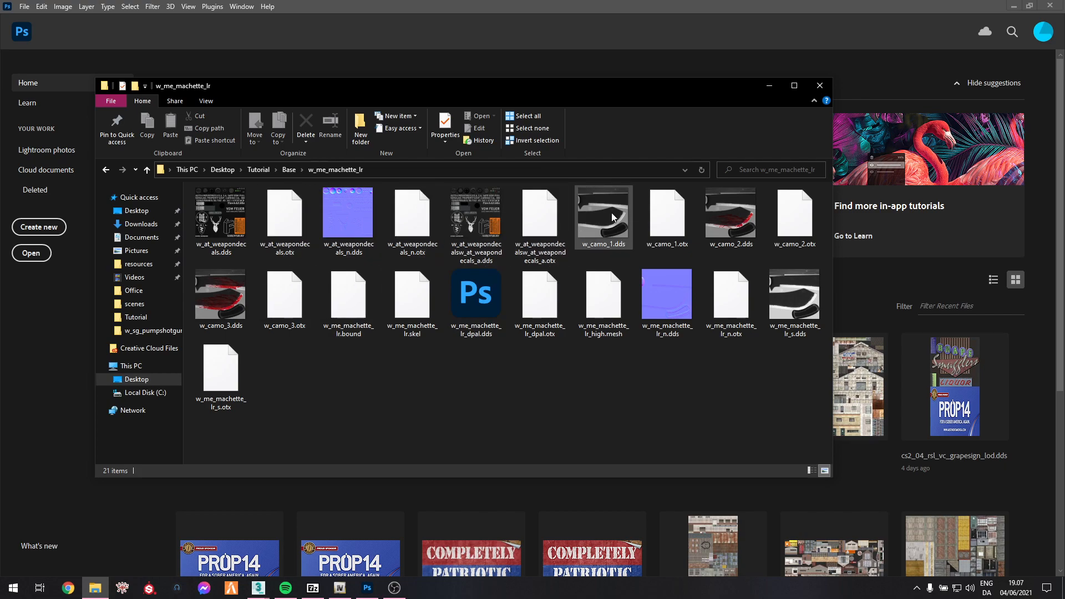
# Open w_camo_1.dds, w_me_machette_lr_n.dds and w_me_machette_lr_s.dds from the w_me_machette_lr folder in Photoshop.
pyautogui.click(597, 209)
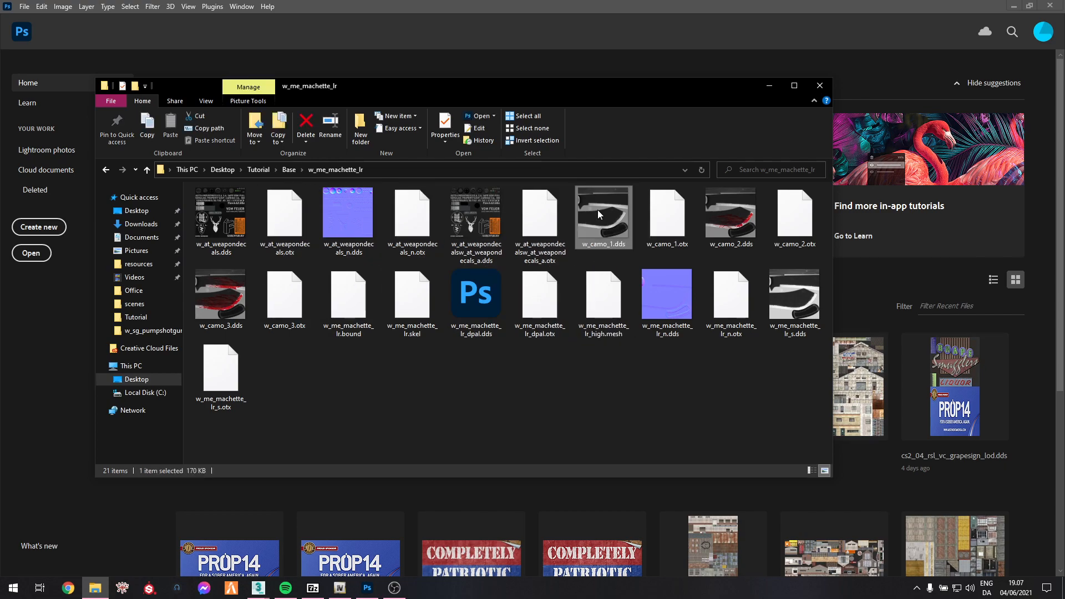
pyautogui.keyDown('ctrl'); pyautogui.click(677, 313); pyautogui.keyUp('ctrl')
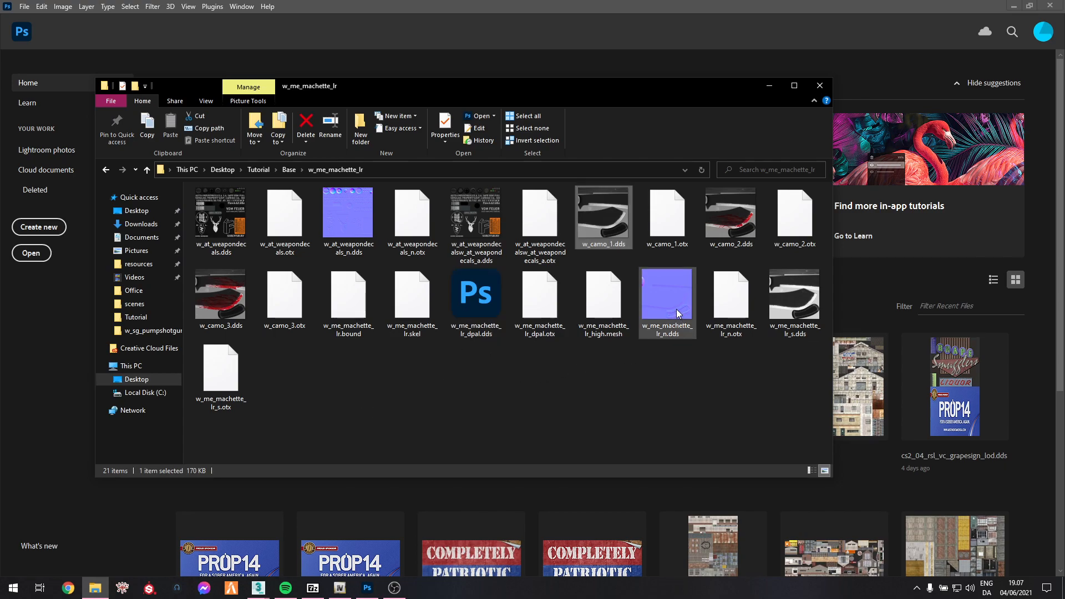
pyautogui.keyDown('ctrl'); pyautogui.click(799, 326); pyautogui.keyUp('ctrl')
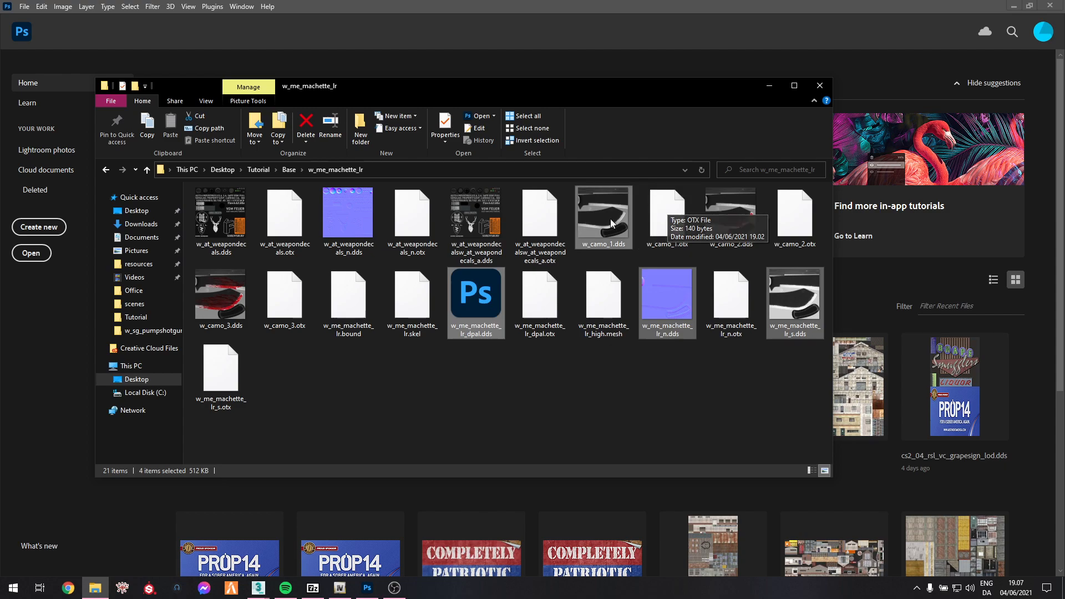
pyautogui.click(609, 242)
pyautogui.keyDown('ctrl'); pyautogui.click(657, 294); pyautogui.keyUp('ctrl')
pyautogui.keyDown('ctrl'); pyautogui.click(784, 298); pyautogui.keyUp('ctrl')
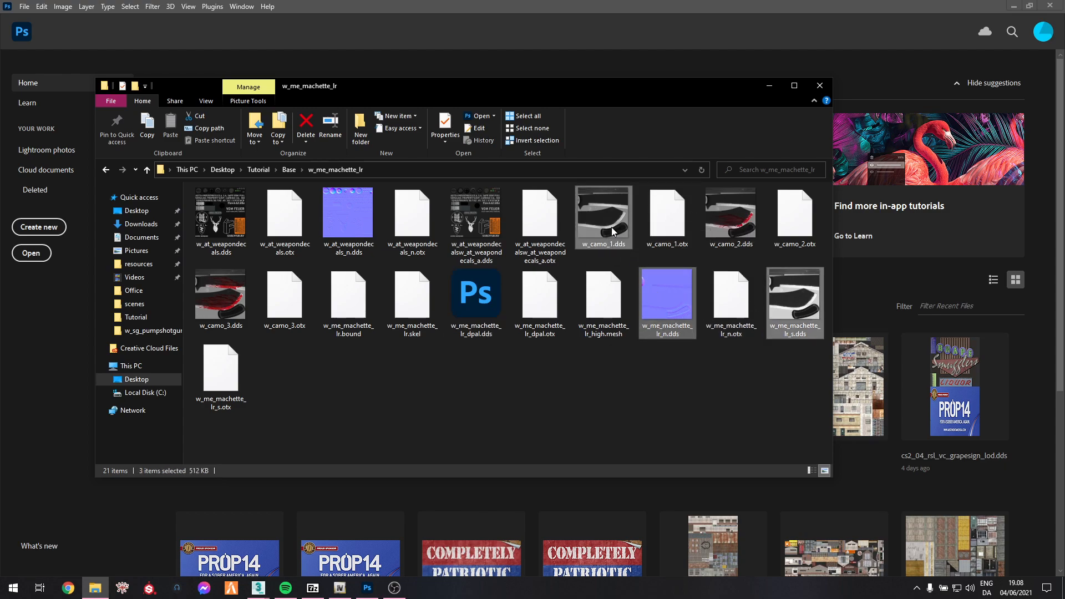
pyautogui.moveTo(582, 234); pyautogui.dragTo(712, 111)
pyautogui.click(576, 269)
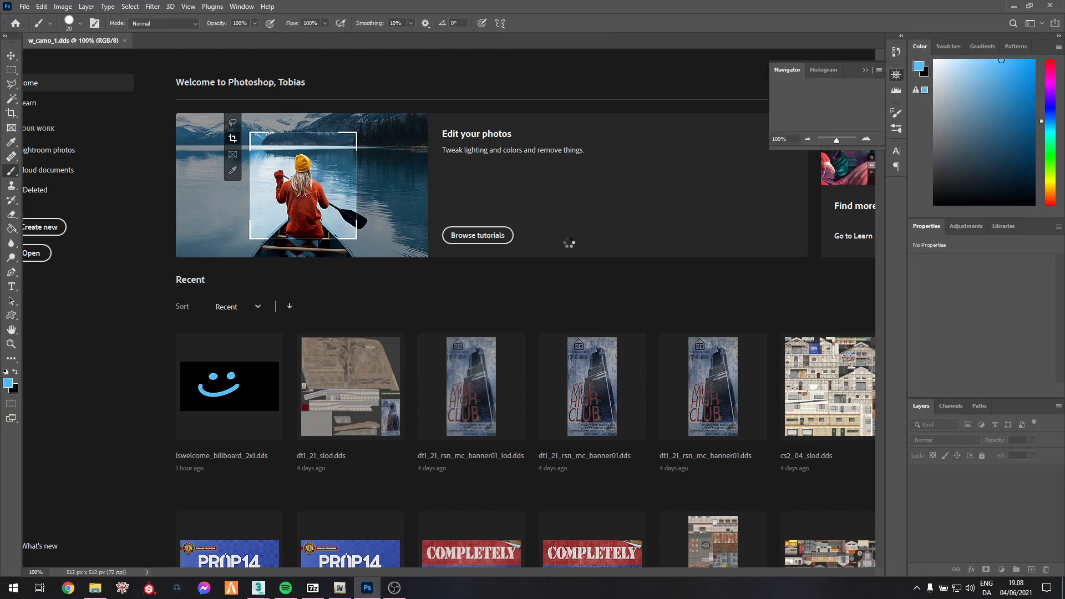
pyautogui.click(571, 268)
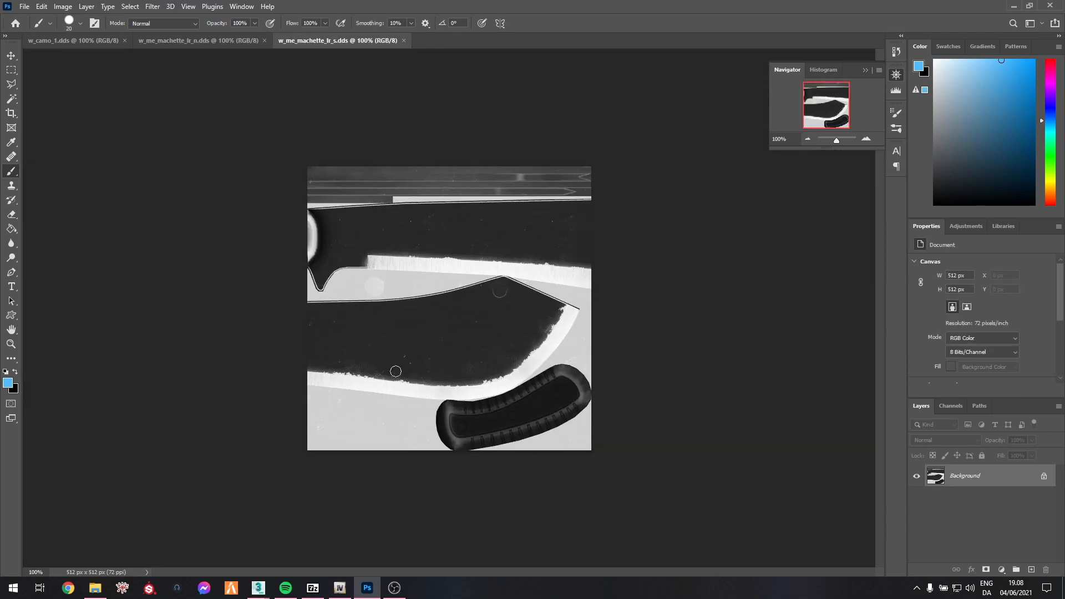
# Resize the w_camo_1.dds image to 1024 x 1024 pixels.
pyautogui.click(222, 40)
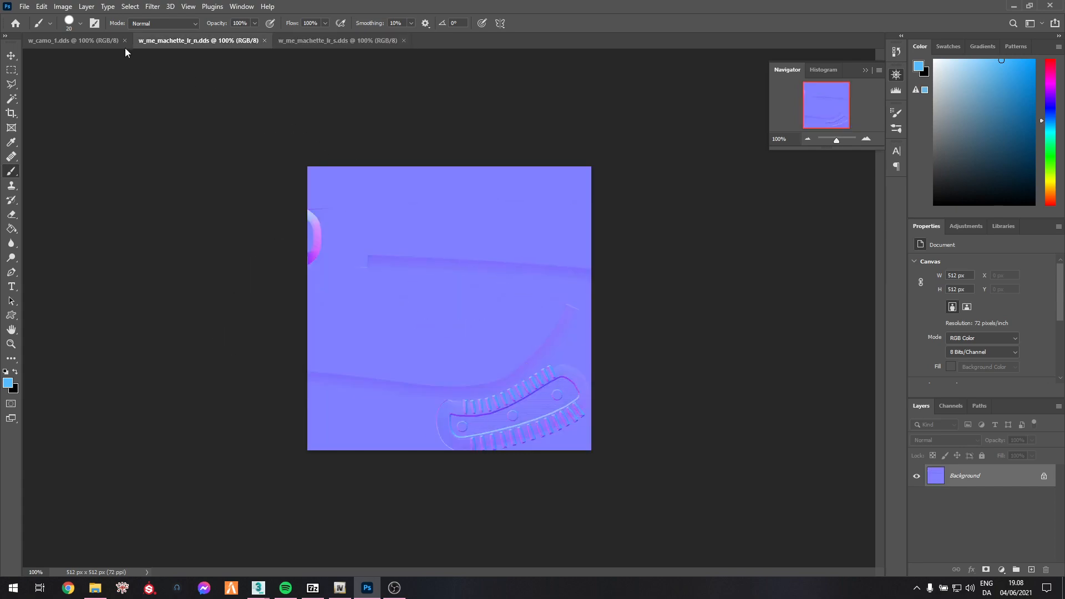
pyautogui.click(78, 41)
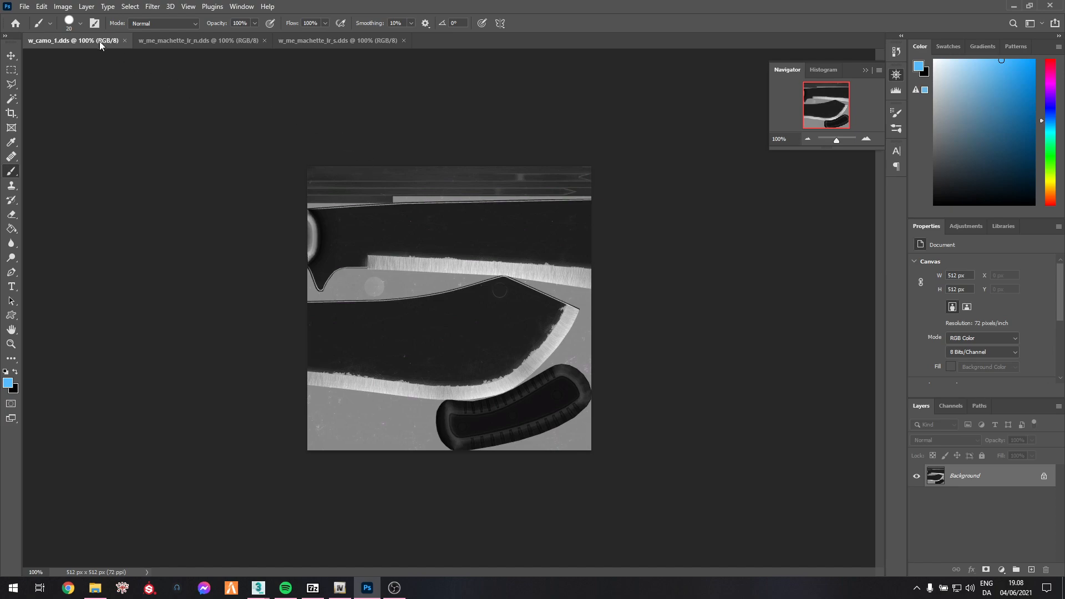
pyautogui.click(65, 7)
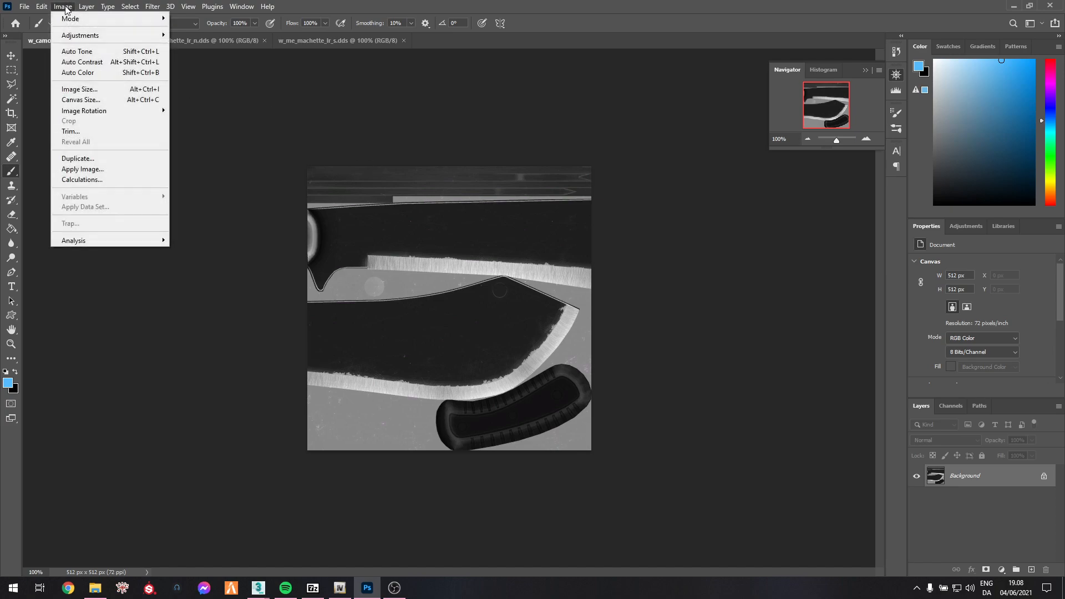
pyautogui.click(90, 90)
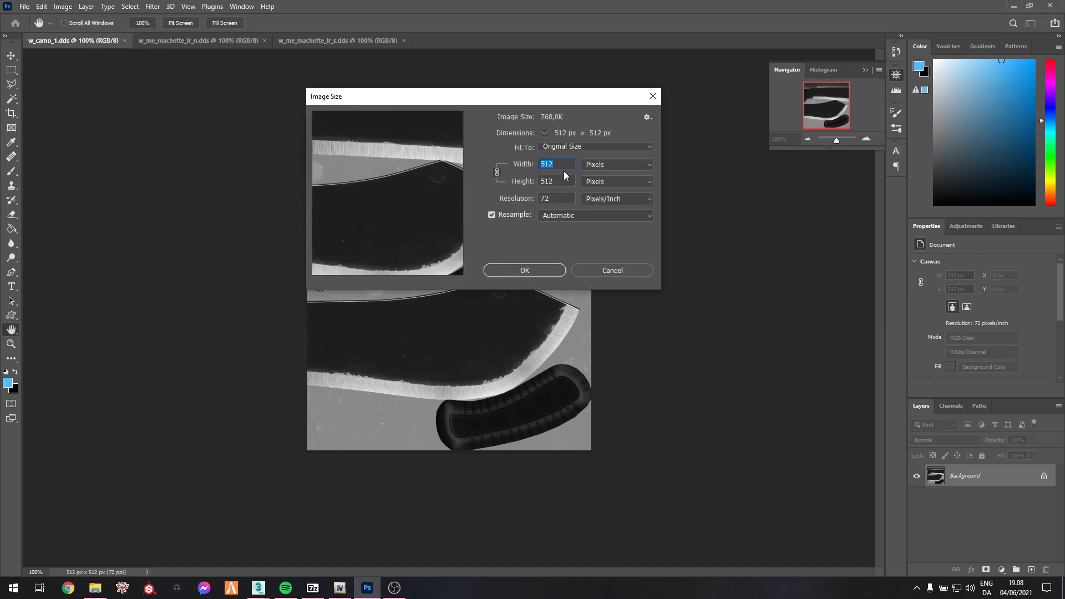
pyautogui.write('1024')
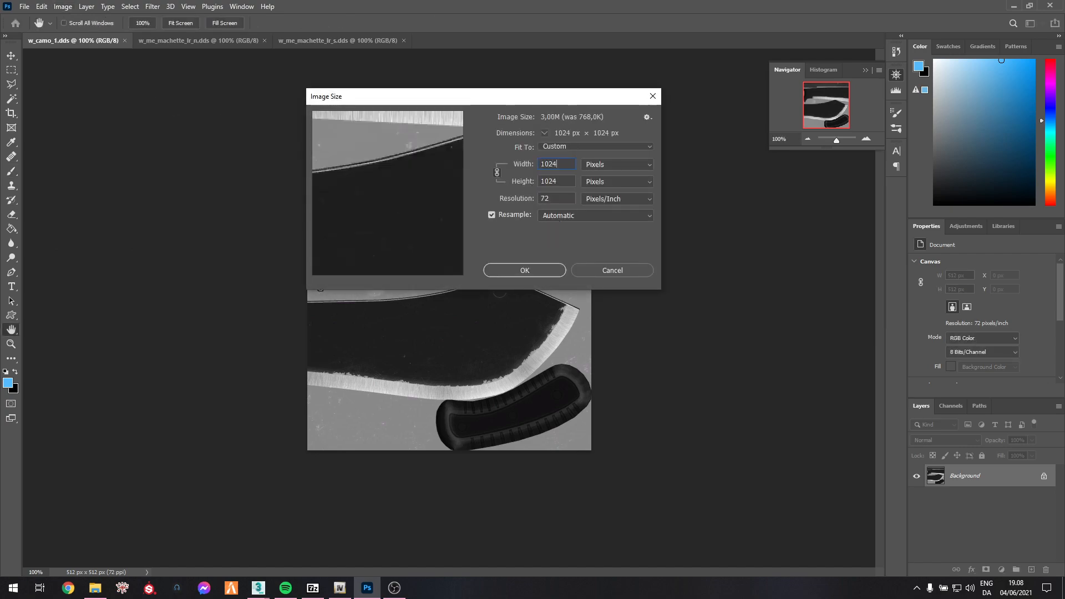
pyautogui.click(534, 268)
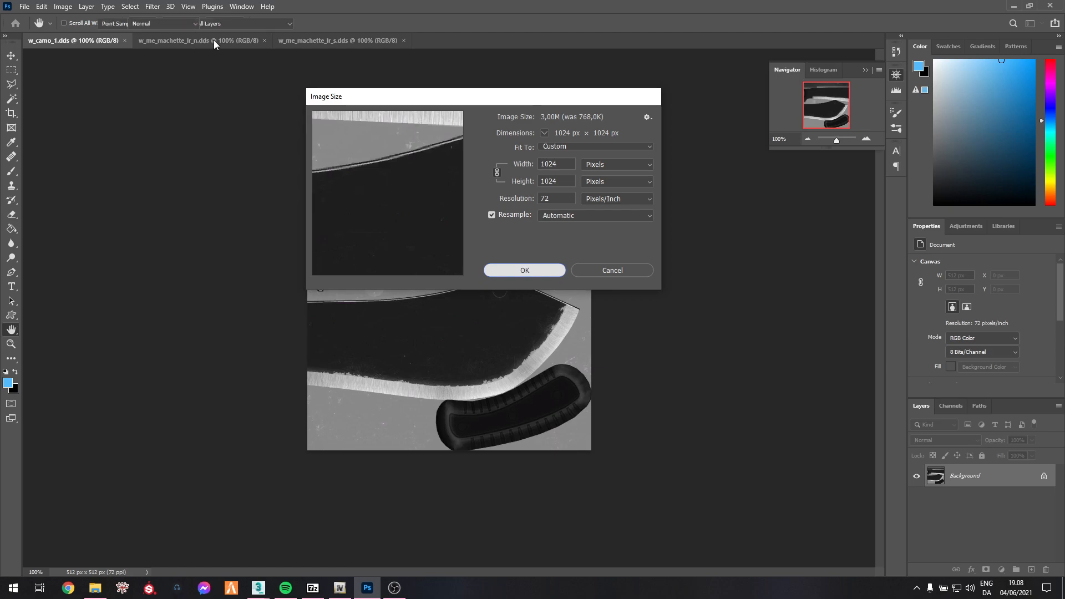
pyautogui.press('b')
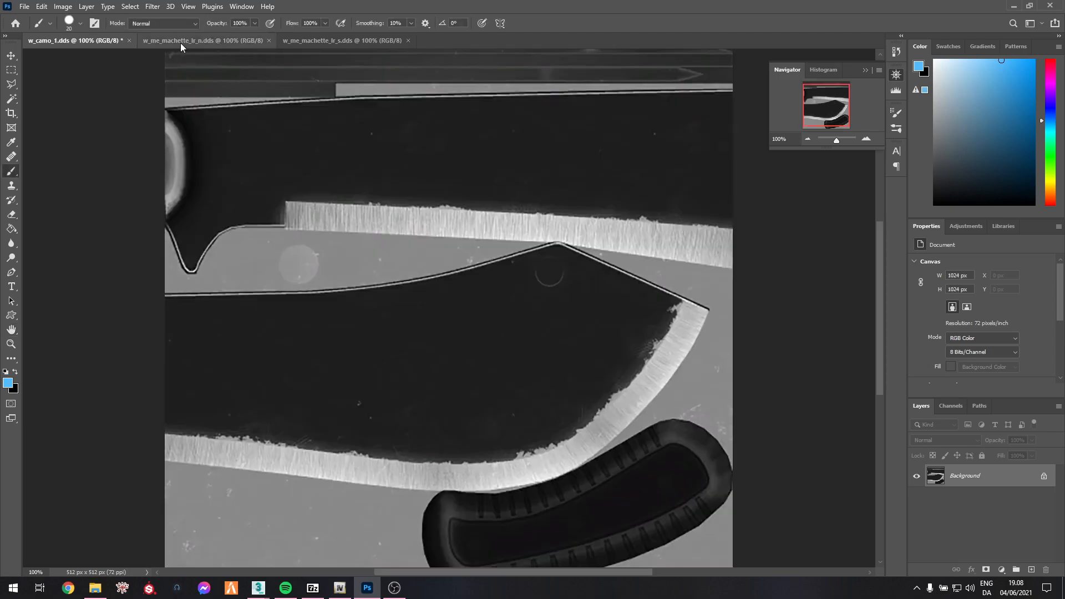
# Resize the normal map w_me_machette_lr_n.dds to 1024 x 1024 pixels.
pyautogui.click(180, 44)
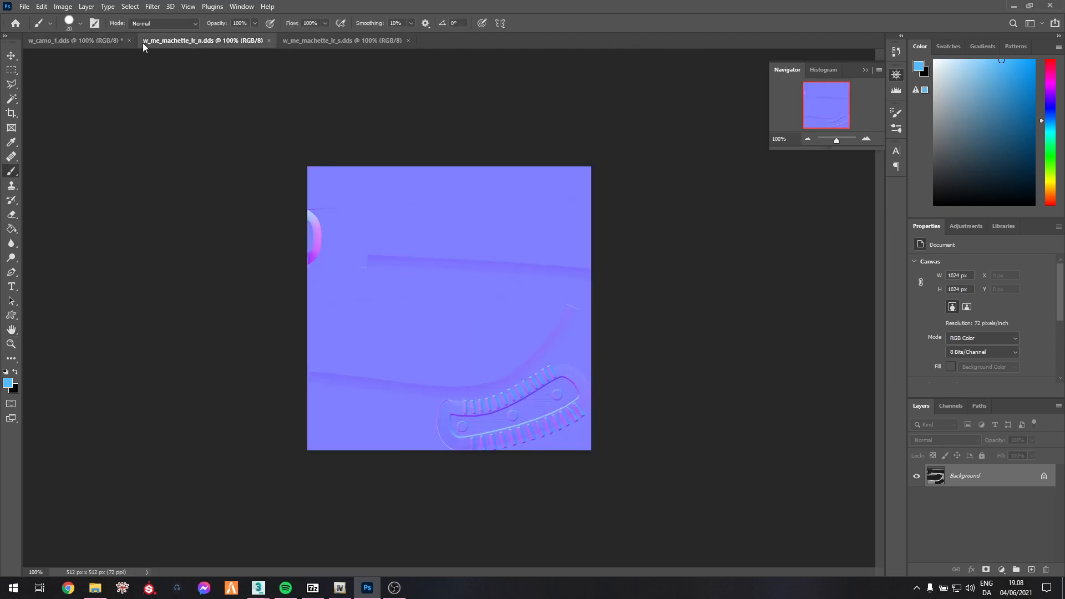
pyautogui.click(63, 6)
pyautogui.click(83, 88)
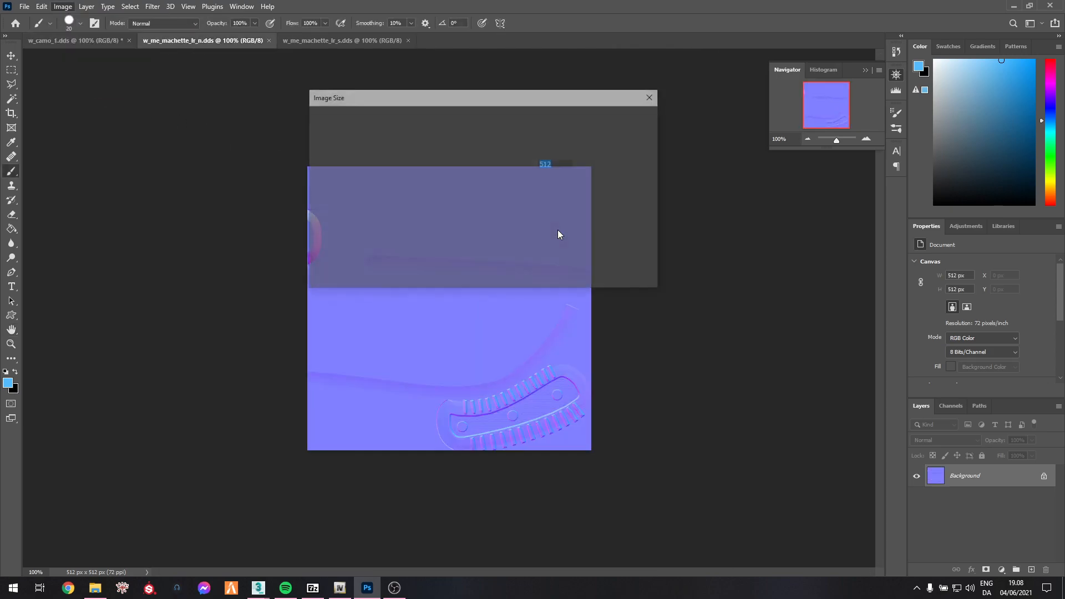
pyautogui.write('1024')
pyautogui.click(525, 270)
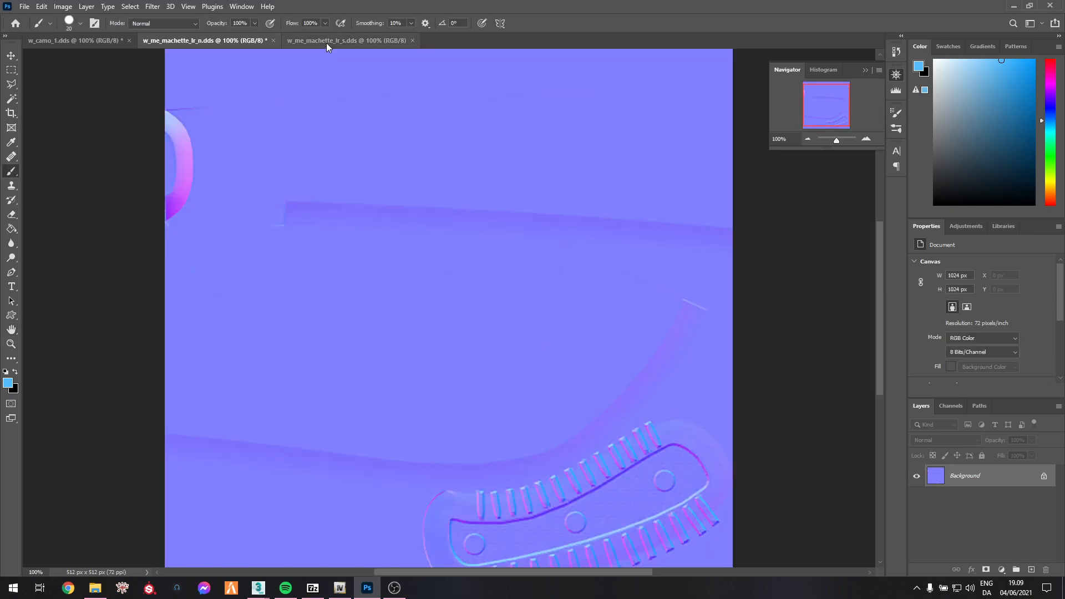
# Resize the specular map w_me_machette_lr_s.dds to 1024 x 1024 pixels.
pyautogui.click(329, 41)
pyautogui.click(62, 6)
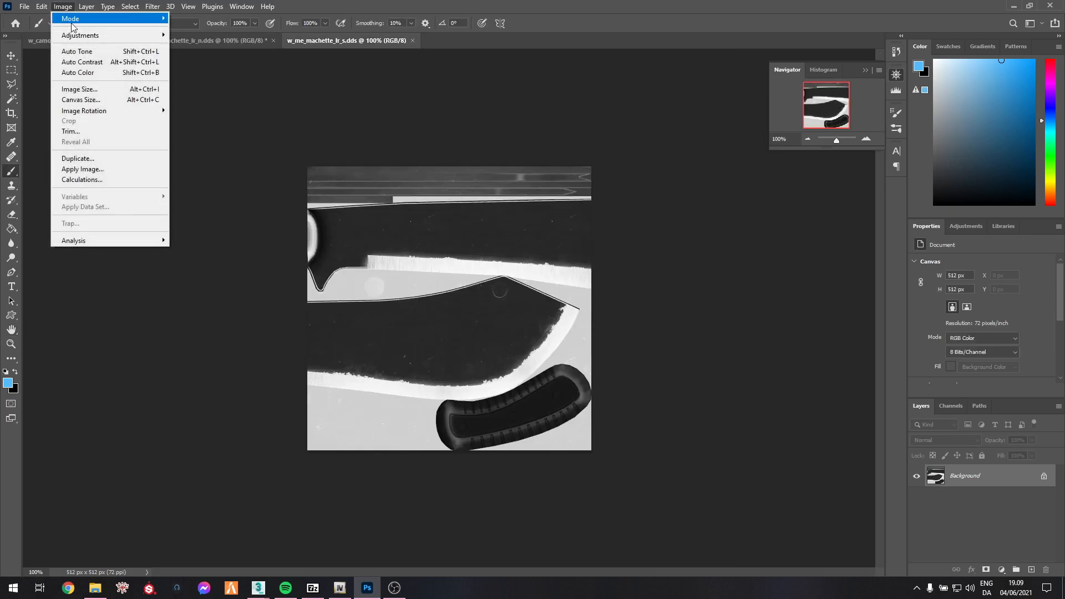
pyautogui.click(83, 89)
pyautogui.write('1024')
pyautogui.click(521, 269)
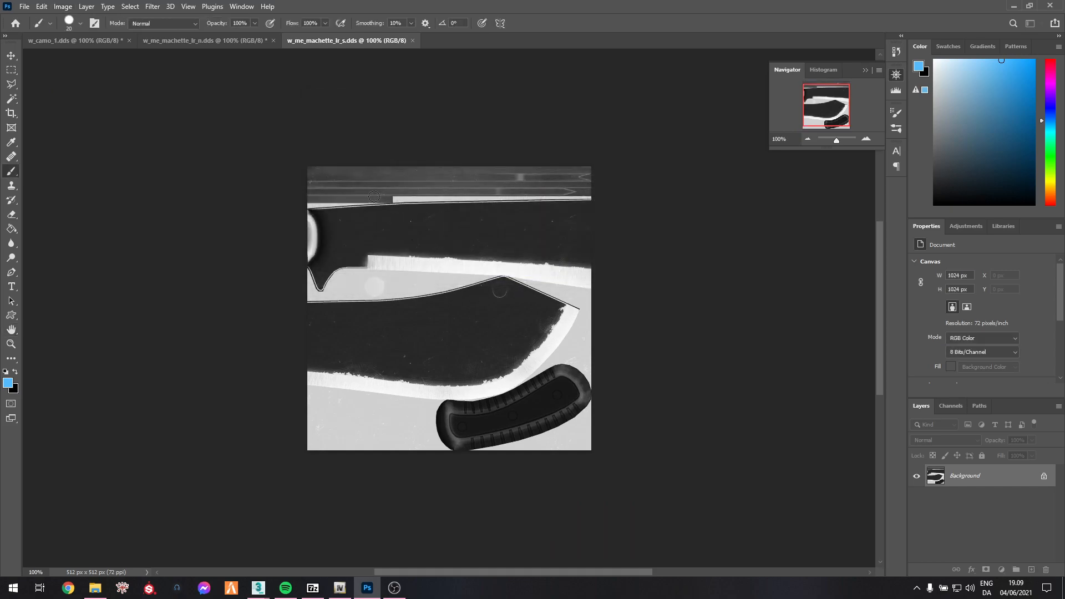
pyautogui.keyDown('alt'); pyautogui.scroll(-3, 388, 215); pyautogui.keyUp('alt')
pyautogui.keyDown('alt'); pyautogui.scroll(1, 400, 221); pyautogui.keyUp('alt')
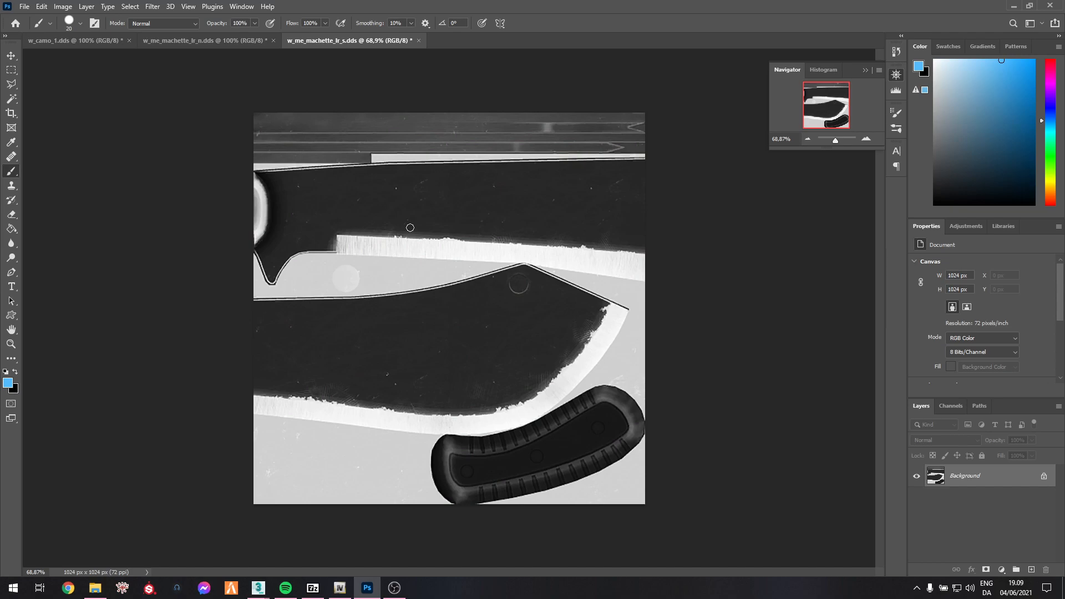
# Place Spear_BaseColor.png from the Tutorial folder over the whole canvas of w_camo_1.dds.
pyautogui.click(46, 44)
pyautogui.keyDown('alt'); pyautogui.scroll(-3, 349, 236); pyautogui.keyUp('alt')
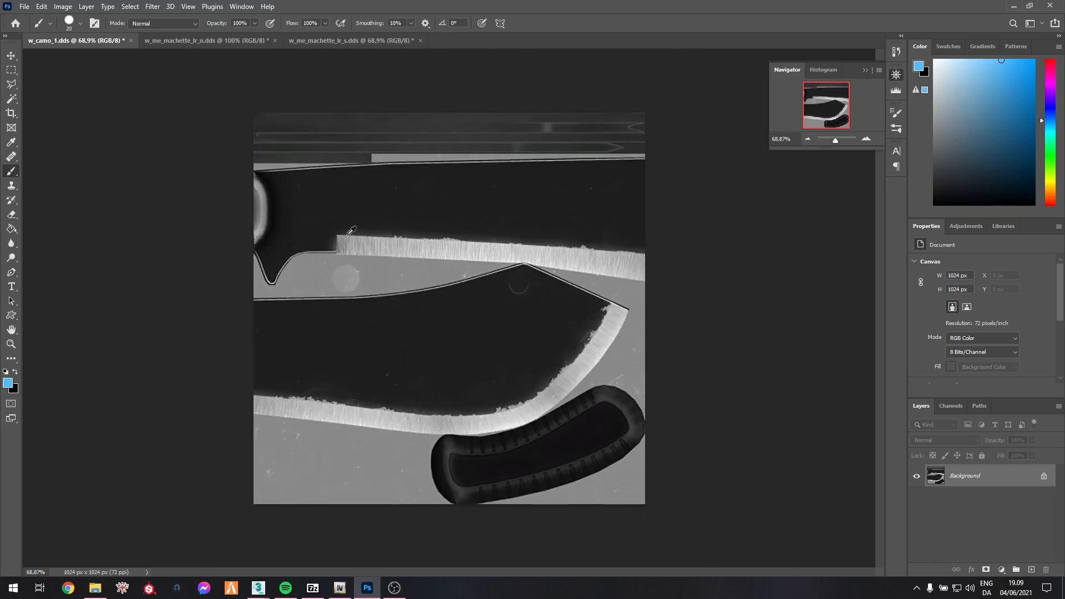
pyautogui.click(93, 589)
pyautogui.hotkey('alt', 'Left')
pyautogui.hotkey('alt', 'Left')
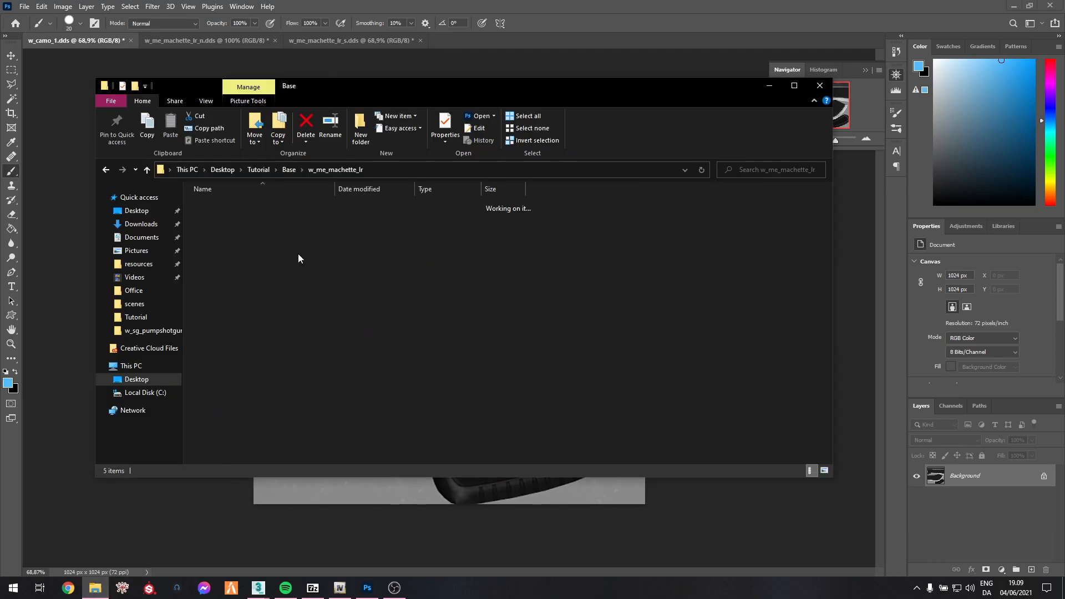
pyautogui.moveTo(341, 300); pyautogui.dragTo(557, 219)
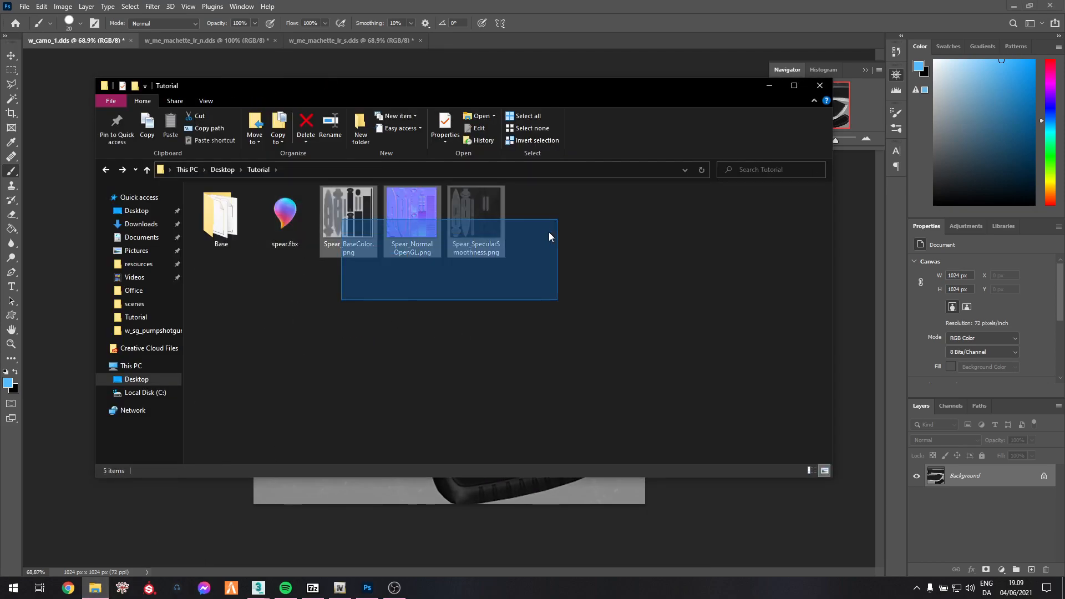
pyautogui.click(426, 336)
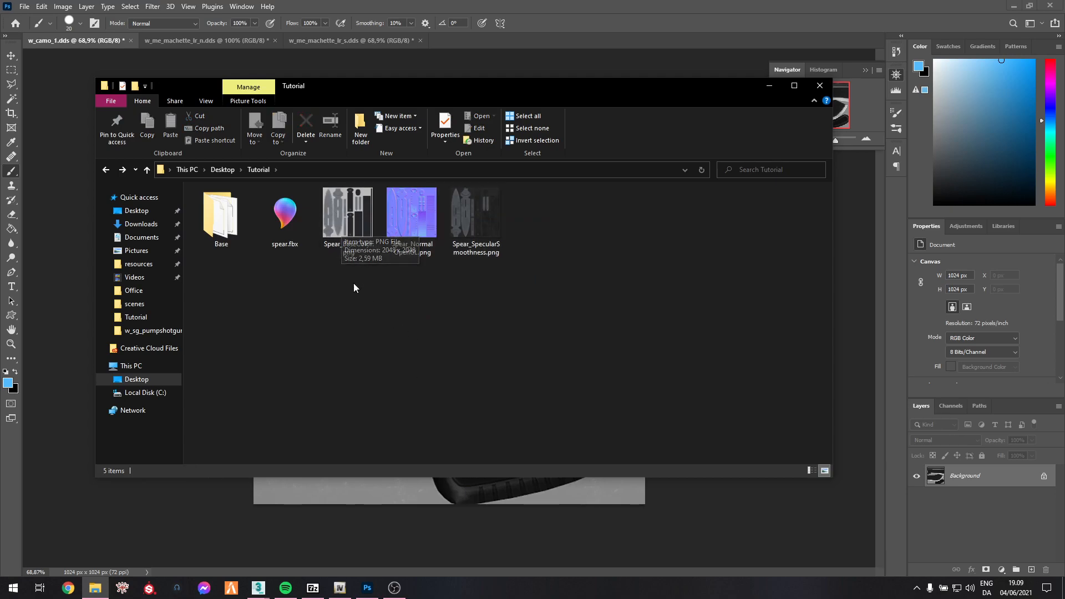
pyautogui.moveTo(353, 255); pyautogui.dragTo(428, 267)
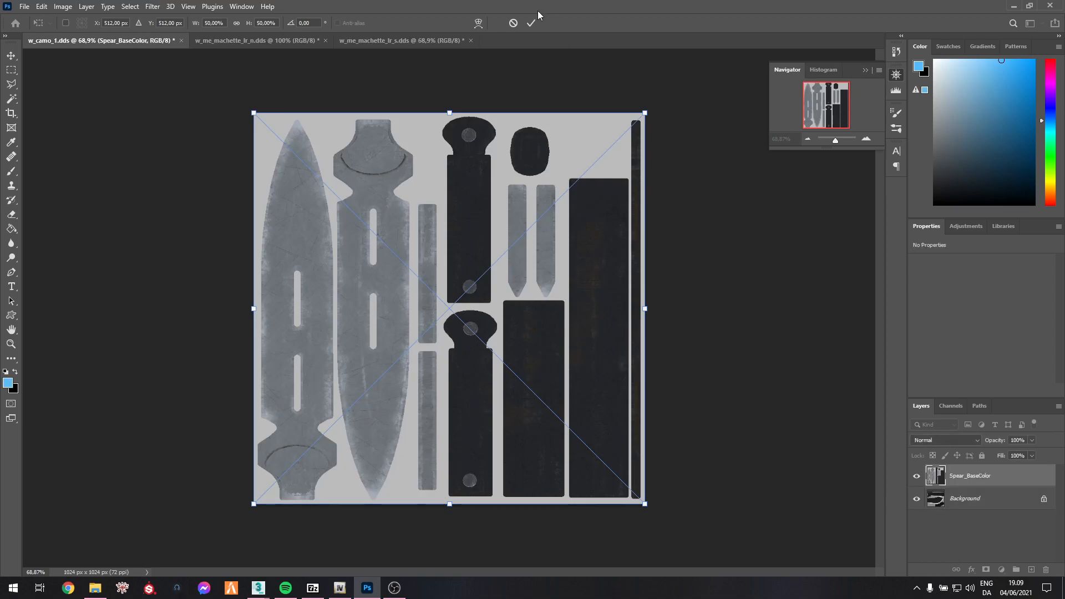
pyautogui.click(531, 22)
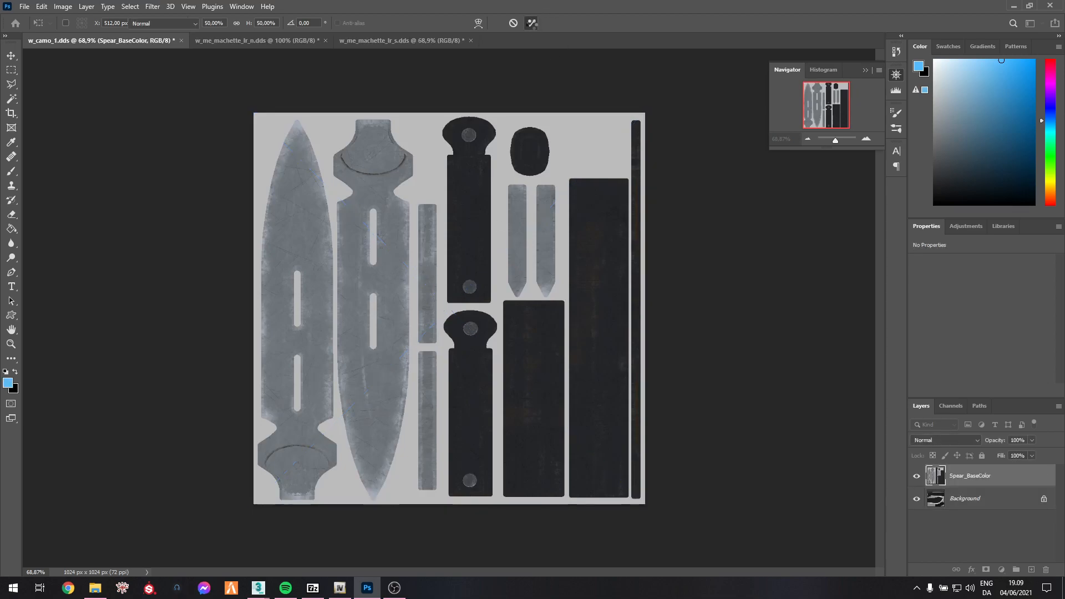
# Place Spear_Normal OpenGL.png from the Tutorial folder over the canvas of w_me_machette_lr_n.dds.
pyautogui.click(281, 41)
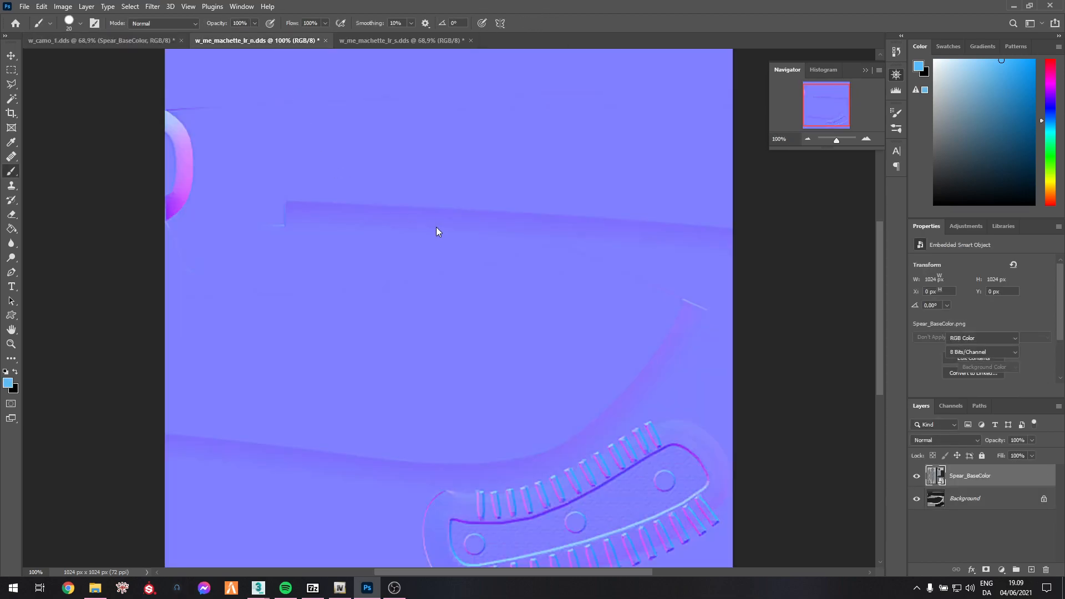
pyautogui.hotkey('alt', 'Tab')
pyautogui.moveTo(428, 215); pyautogui.dragTo(434, 243)
pyautogui.hotkey('alt', 'Tab')
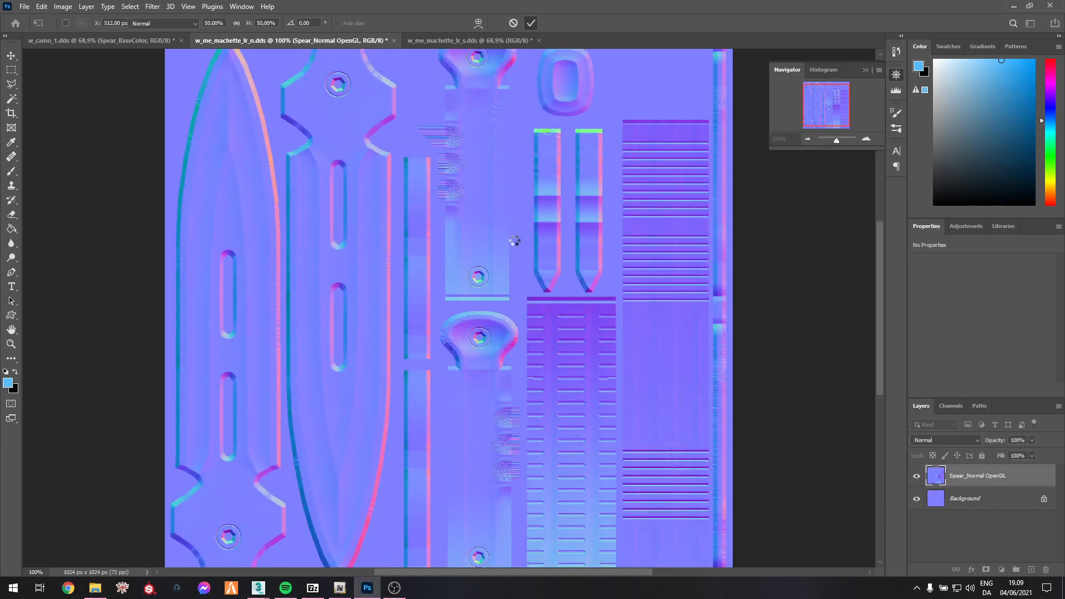
pyautogui.press('Return')
pyautogui.hotkey('ctrl', '0')
# Place Spear_SpecularSmoothness.png from the Tutorial folder over the canvas of w_me_machette_lr_s.dds.
pyautogui.click(444, 41)
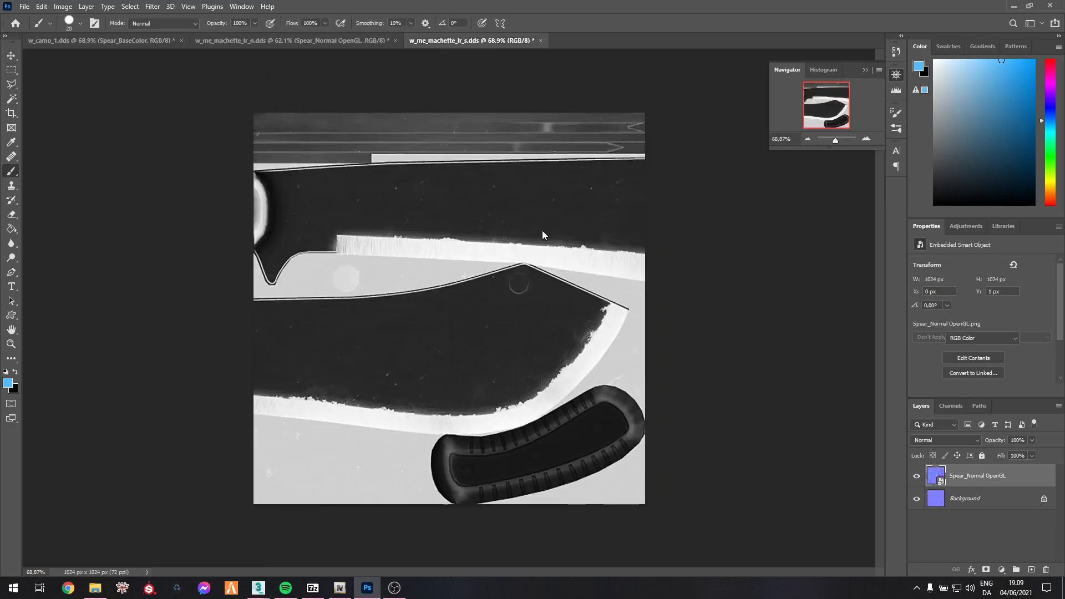
pyautogui.hotkey('alt', 'Tab')
pyautogui.moveTo(492, 215); pyautogui.dragTo(528, 304)
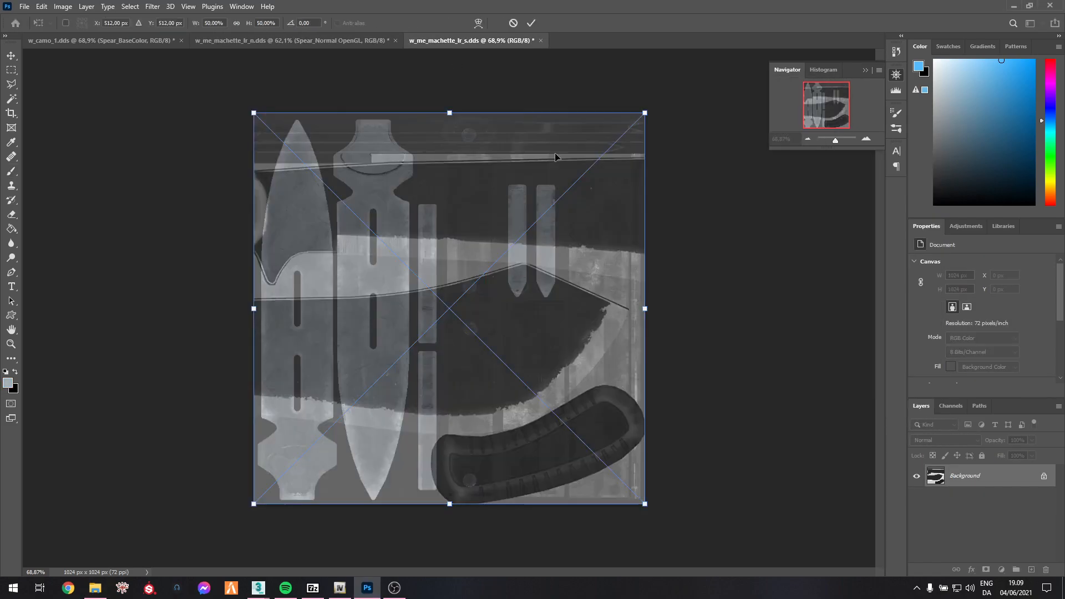
pyautogui.click(531, 24)
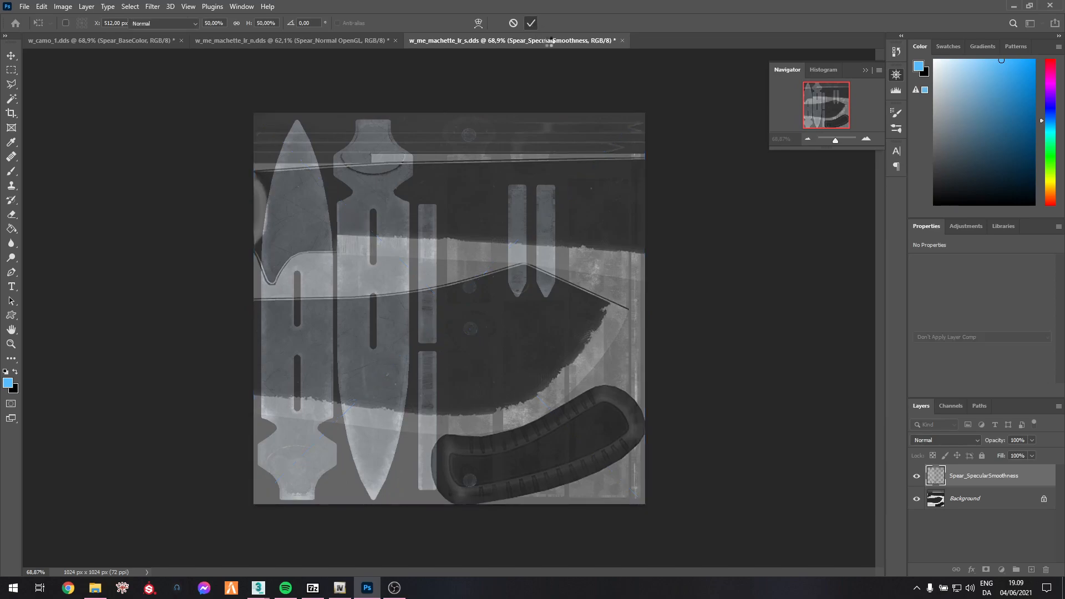
# Hide the Background layer of w_me_machette_lr_s.dds and add a black-filled layer beneath Spear_SpecularSmoothness.
pyautogui.click(917, 500)
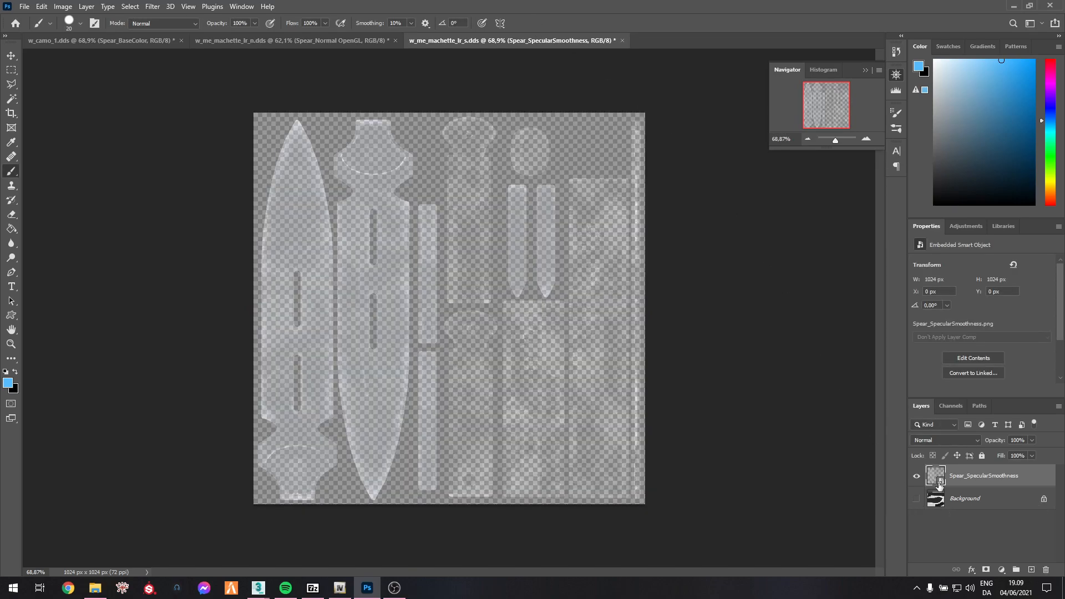
pyautogui.click(953, 407)
pyautogui.click(928, 407)
pyautogui.keyDown('ctrl'); pyautogui.click(1031, 571); pyautogui.keyUp('ctrl')
pyautogui.press('x')
pyautogui.click(11, 229)
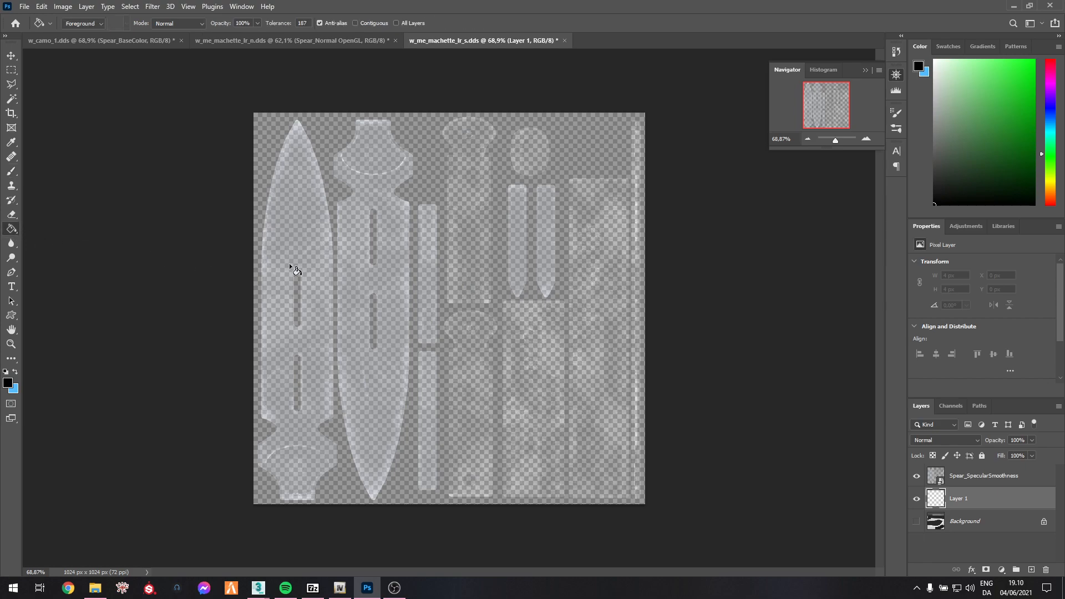
pyautogui.click(289, 263)
pyautogui.click(11, 71)
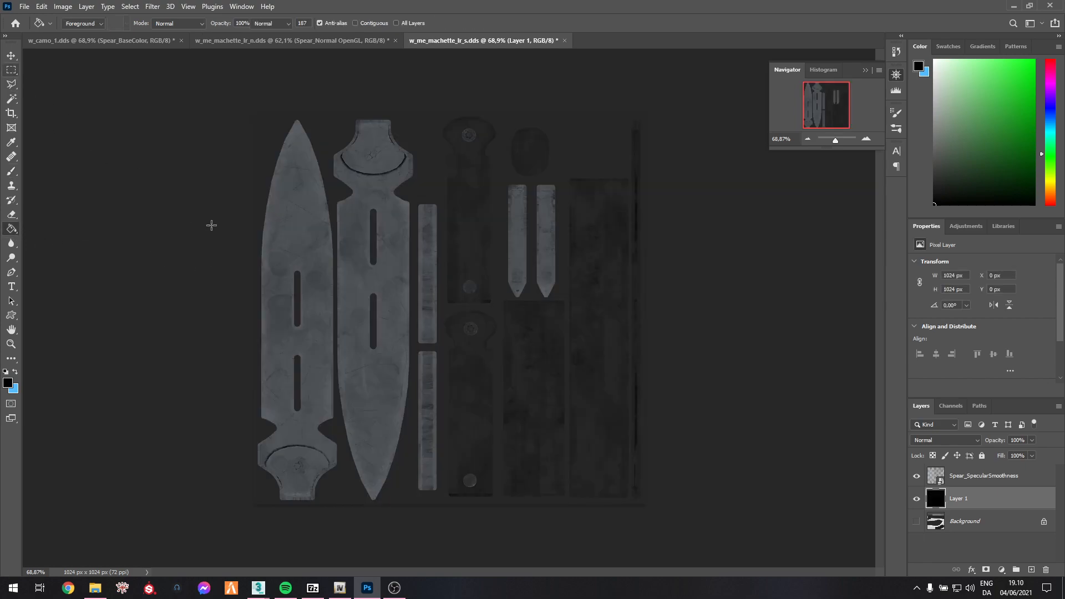
# Check the three textures and save w_camo_1.dds over the existing w_camo_1.dds in Base's w_me_machette_lr+hi folder.
pyautogui.click(126, 39)
pyautogui.click(258, 41)
pyautogui.click(428, 41)
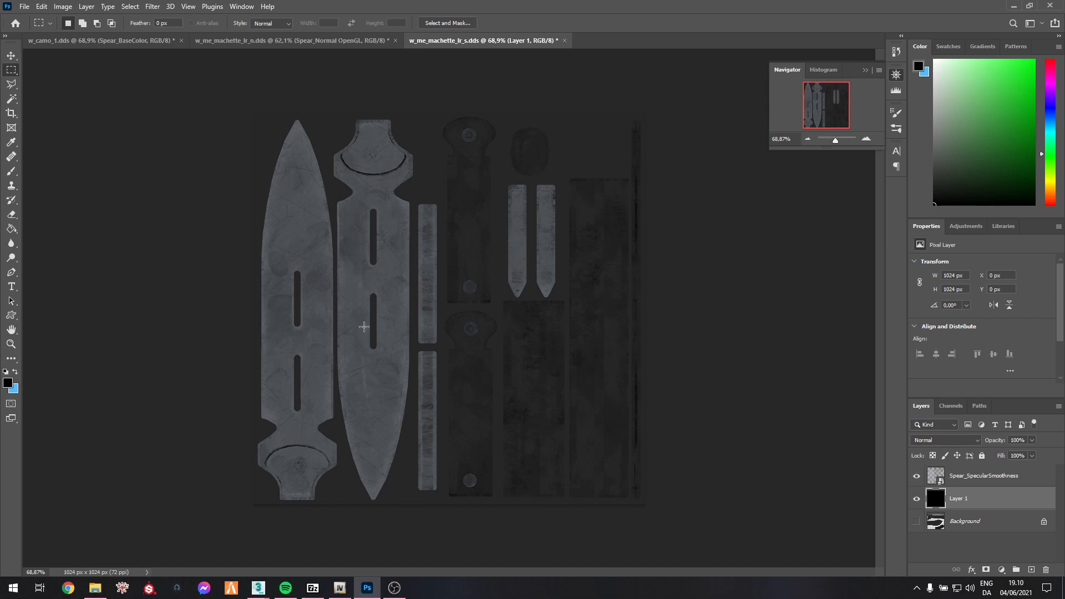
pyautogui.click(128, 42)
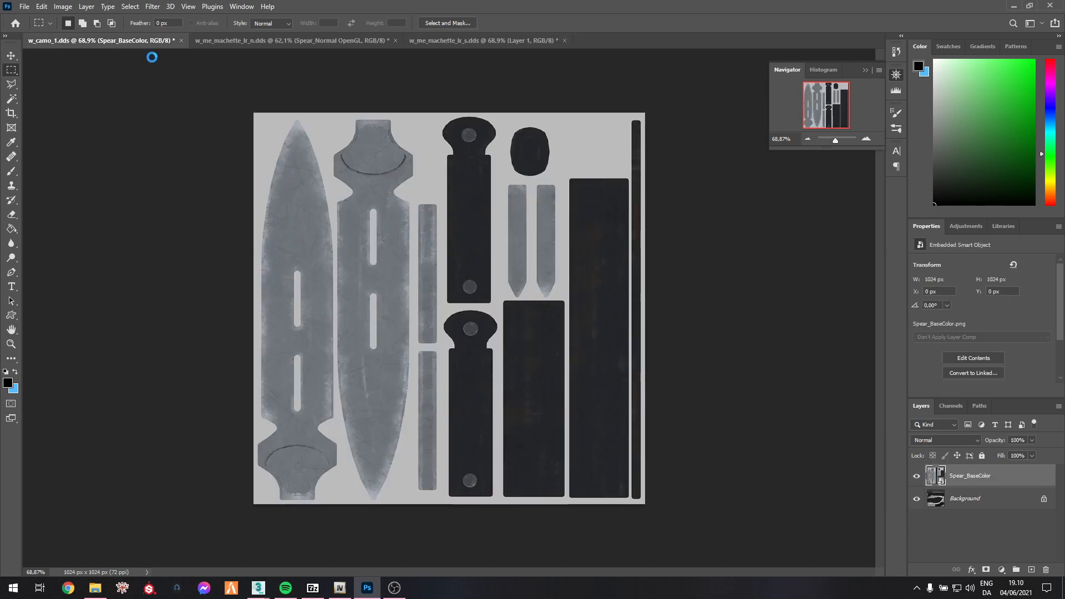
pyautogui.hotkey('ctrl', 'shift', 's')
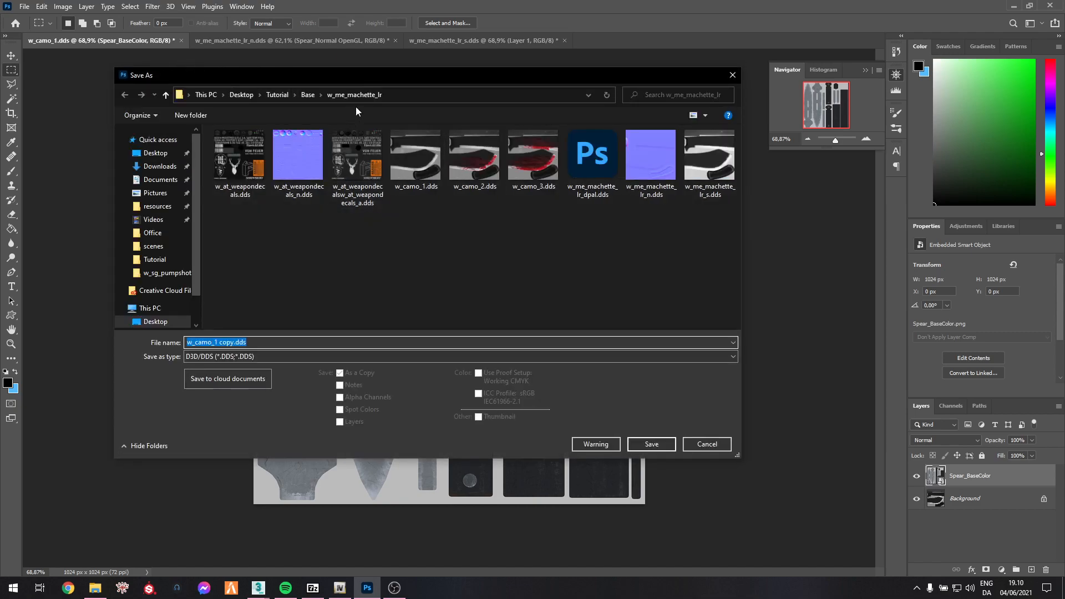
pyautogui.click(308, 98)
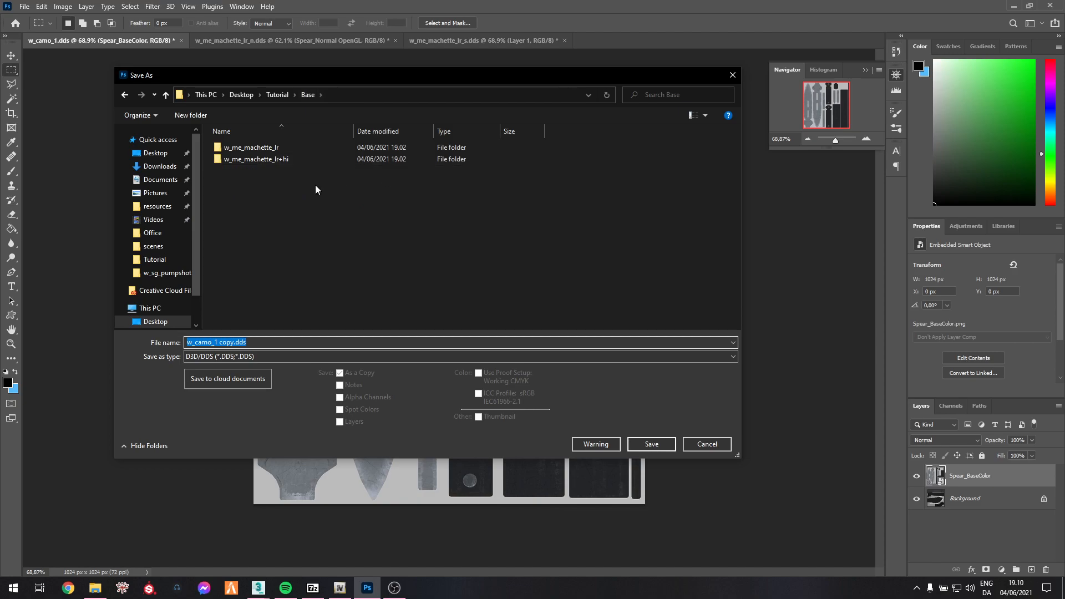
pyautogui.doubleClick(292, 162)
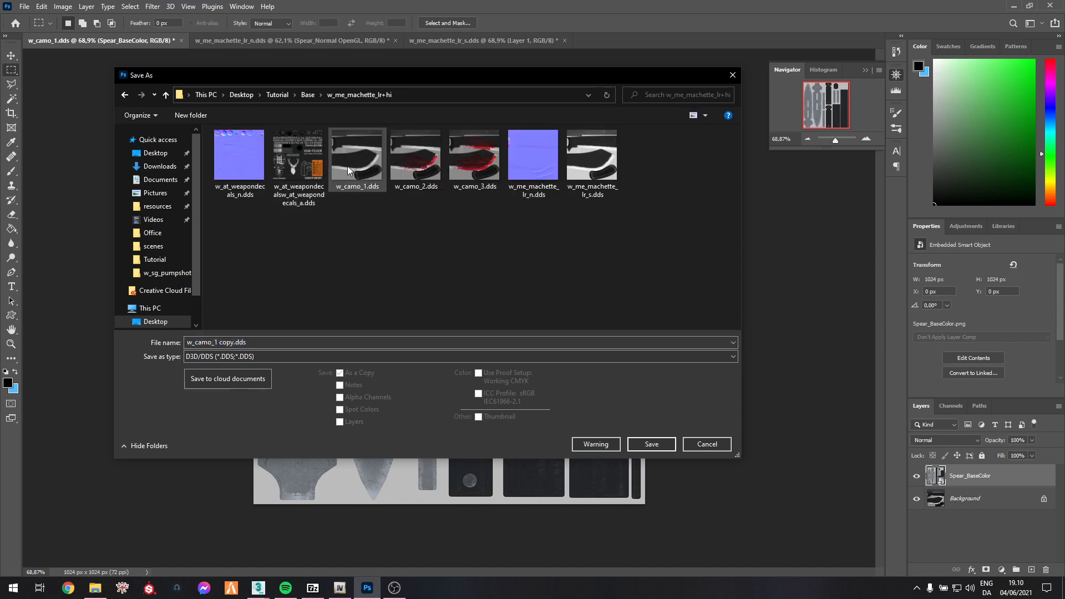
pyautogui.doubleClick(339, 187)
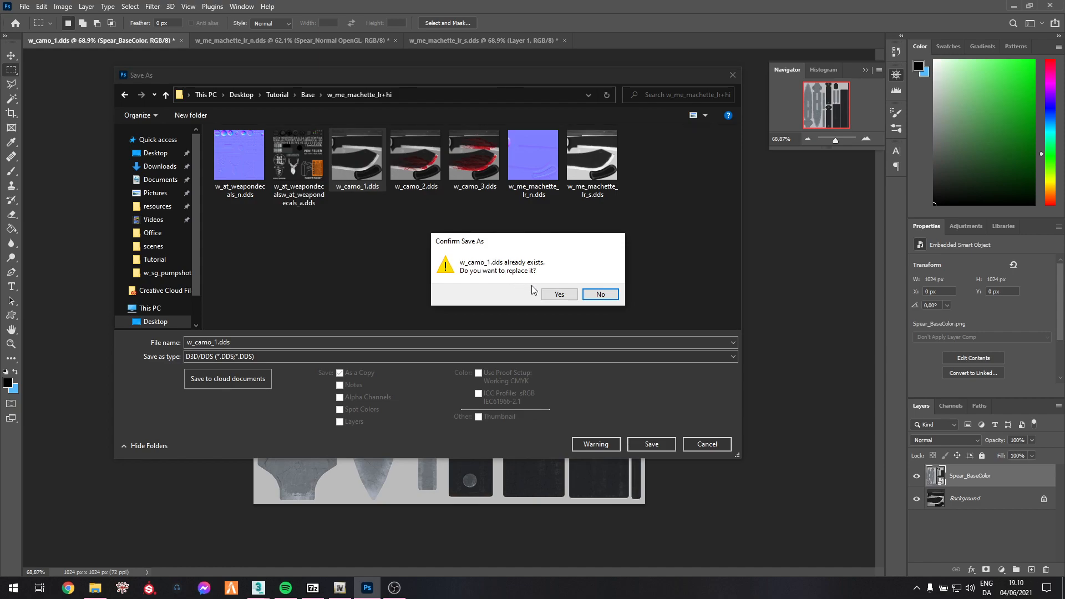
pyautogui.click(565, 294)
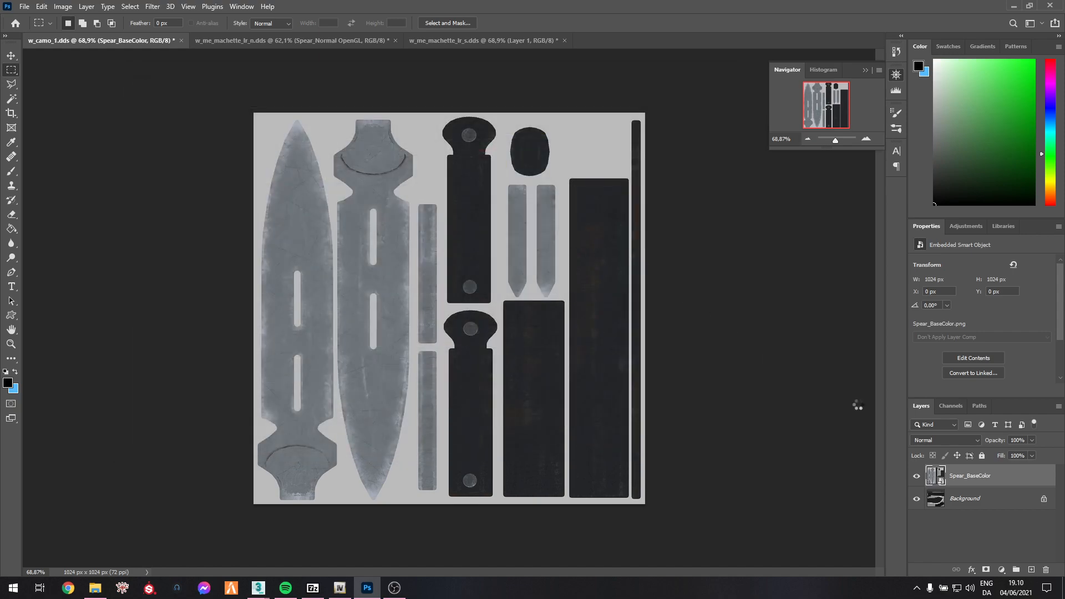
pyautogui.click(590, 150)
pyautogui.click(970, 589)
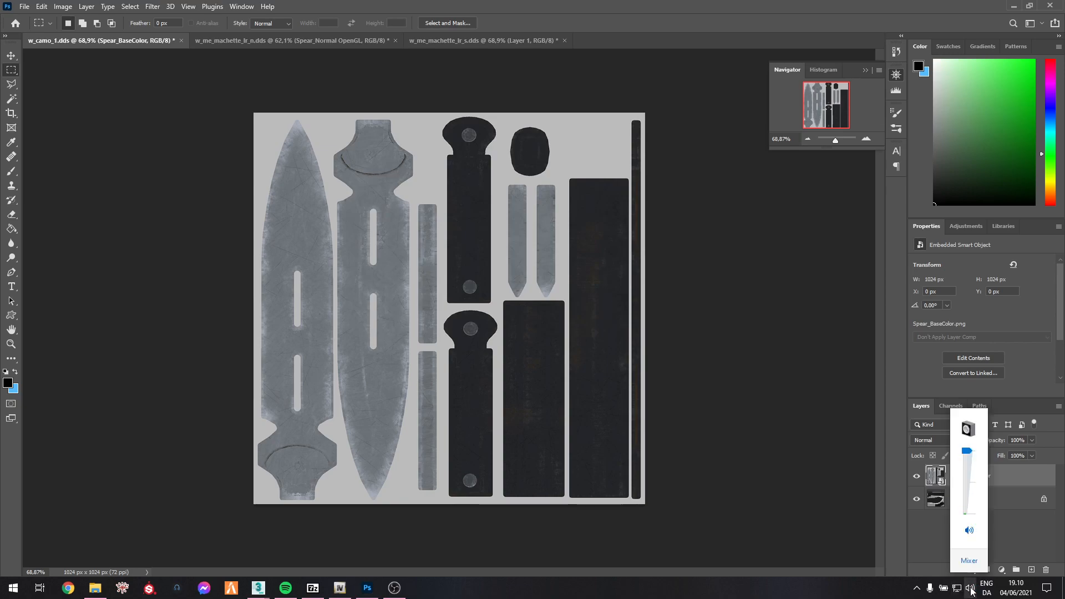
# Turn the System Sounds volume all the way down in the Windows volume mixer and close the mixer.
pyautogui.click(969, 560)
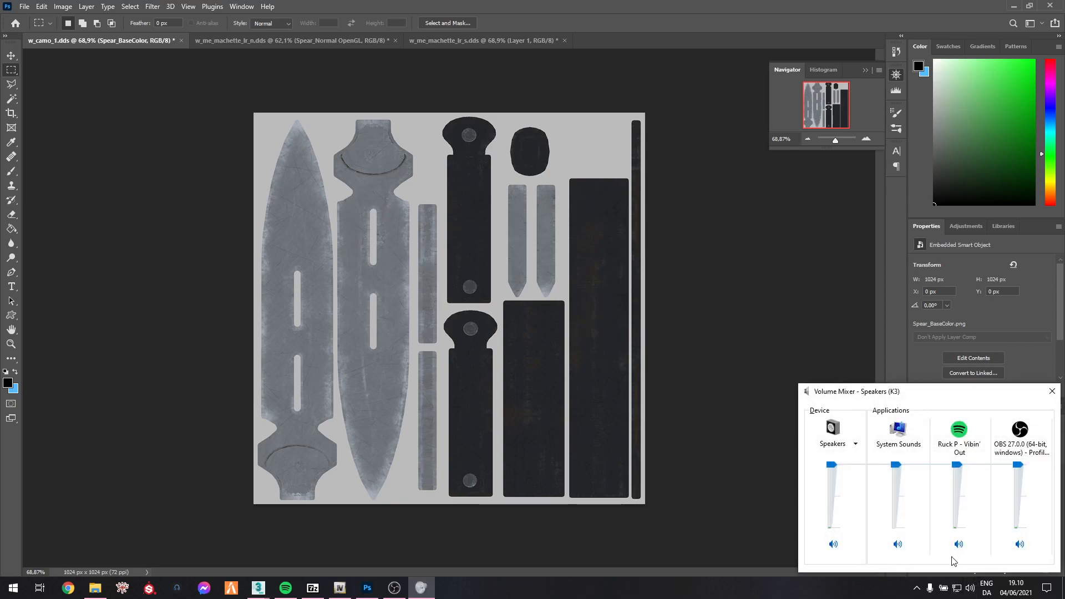
pyautogui.moveTo(896, 469); pyautogui.dragTo(908, 545)
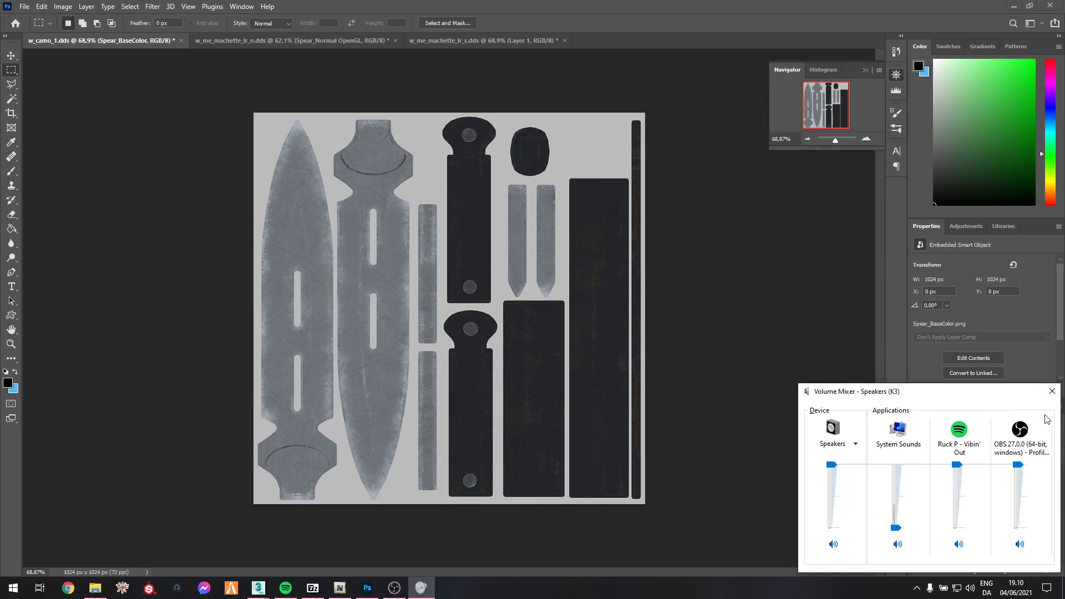
pyautogui.click(1053, 391)
# Save the Spear normal map over the existing w_me_machette_lr_n.dds in Base's w_me_machette_lr+hi folder.
pyautogui.click(282, 39)
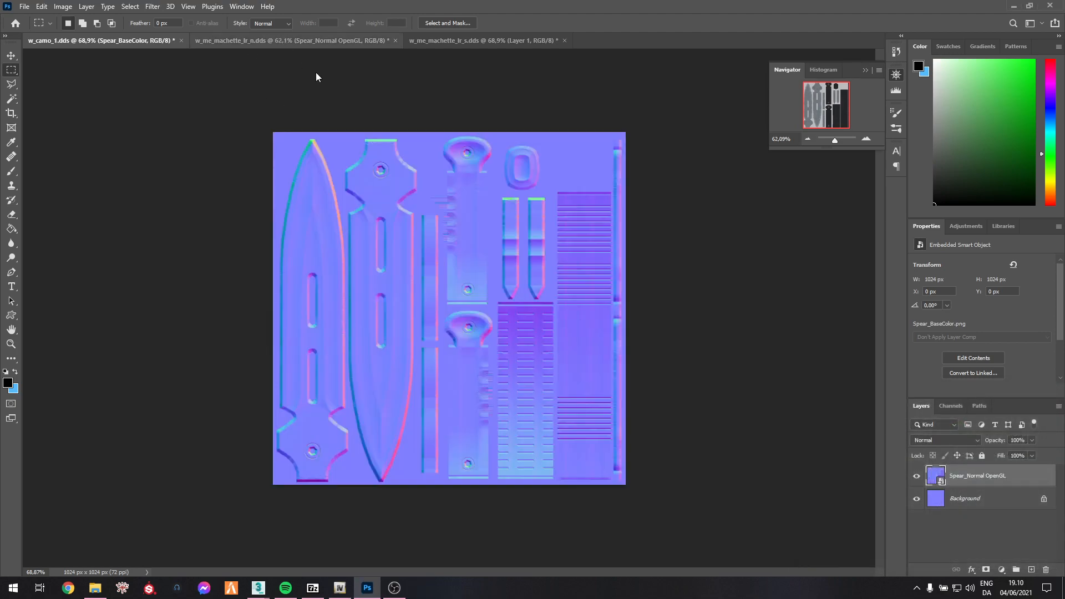
pyautogui.hotkey('ctrl', 'shift', 's')
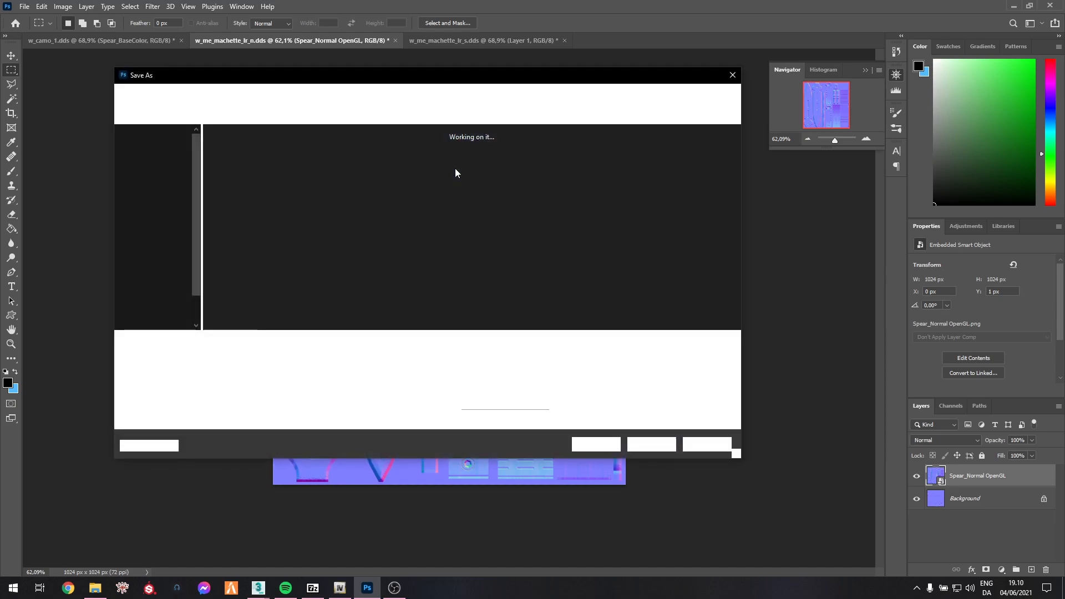
pyautogui.click(307, 95)
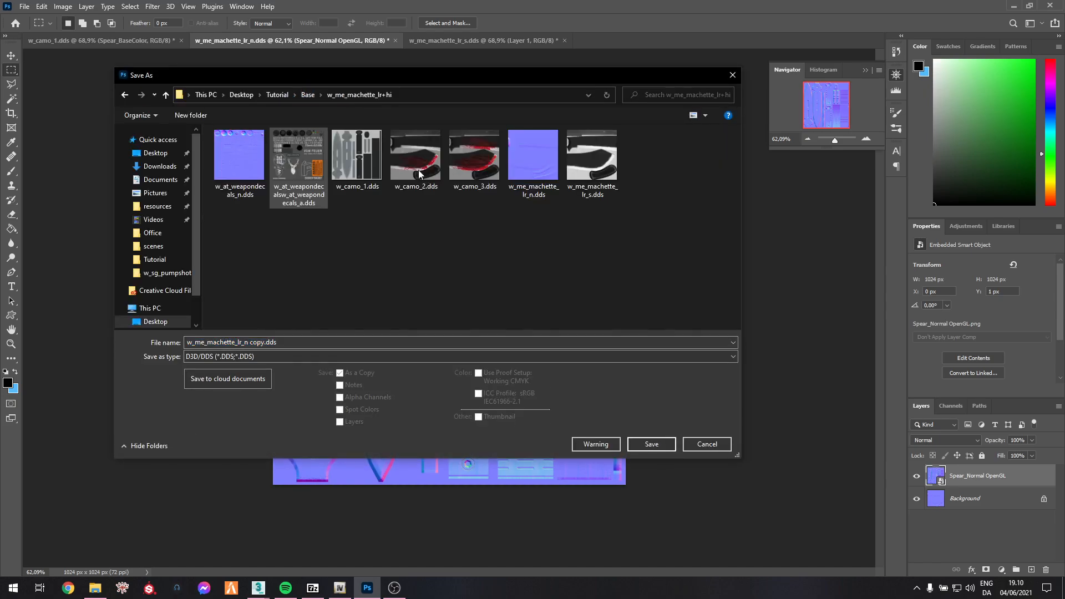
pyautogui.doubleClick(525, 173)
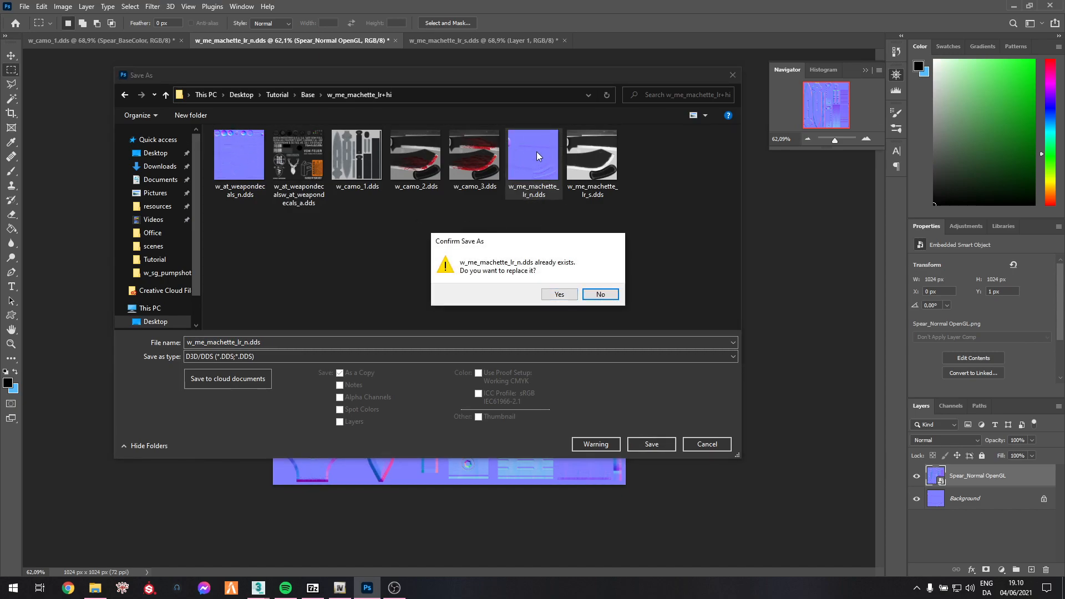
pyautogui.click(558, 295)
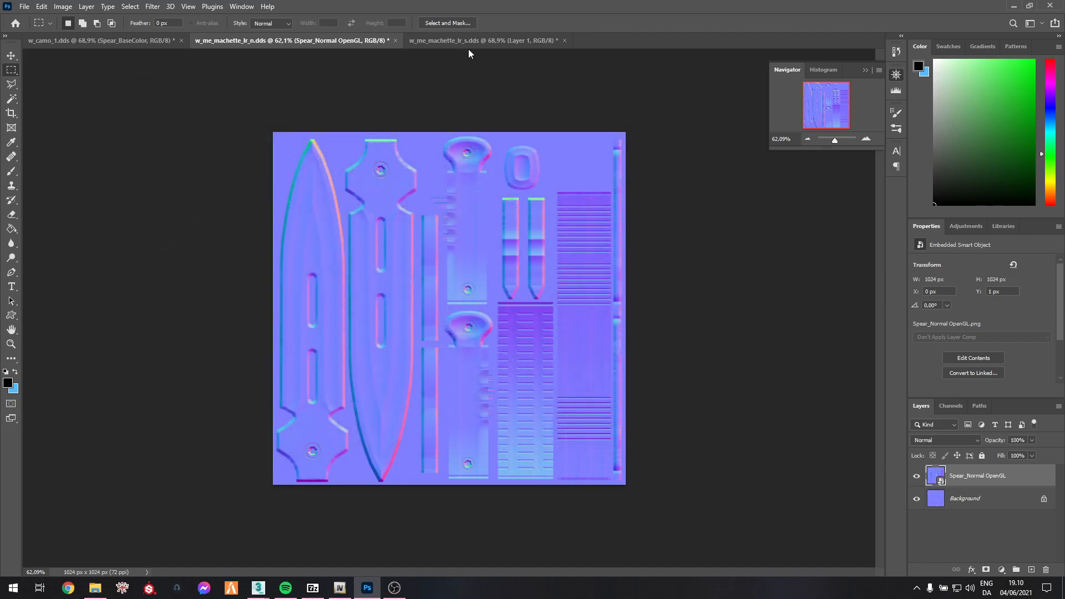
pyautogui.click(579, 147)
# Save the Spear specular texture over w_me_machette_lr_s.dds in Base's w_me_machette_lr+hi folder, using DXT1 without alpha and generated MIP maps.
pyautogui.click(493, 40)
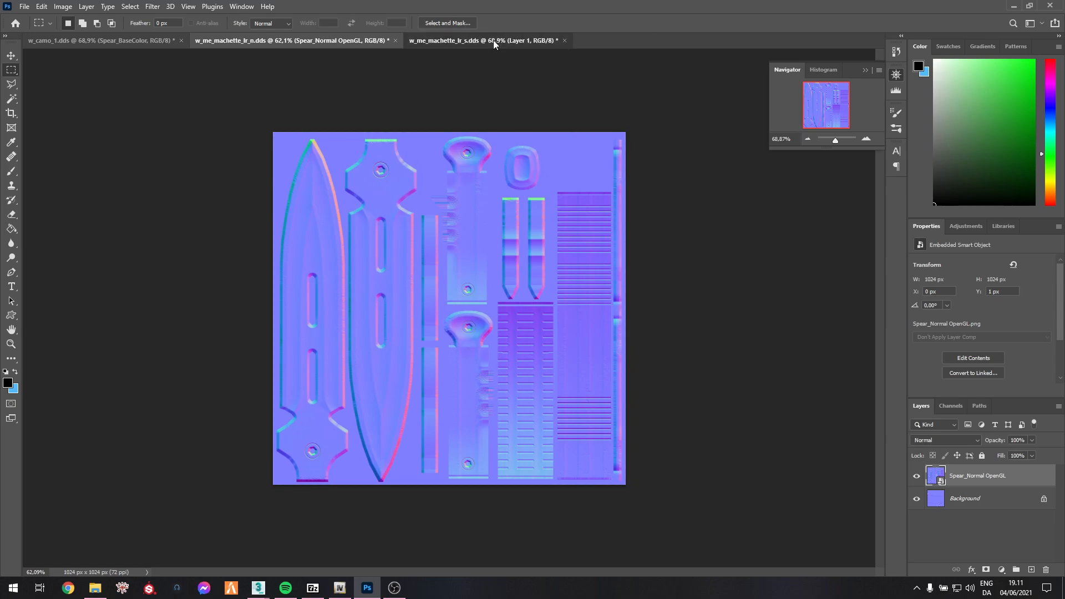
pyautogui.hotkey('ctrl', 'shift', 's')
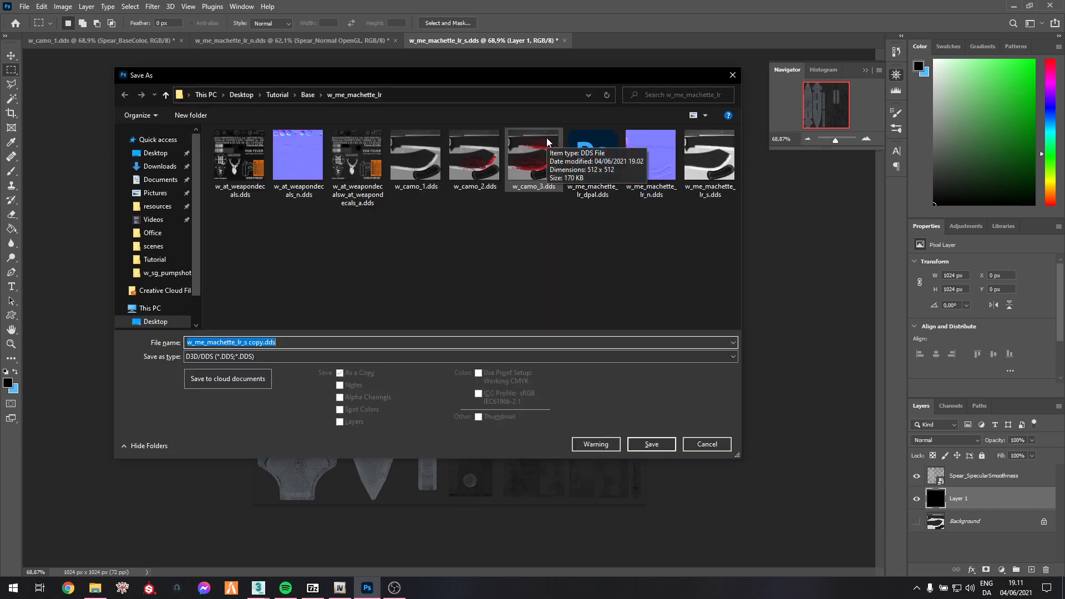
pyautogui.click(302, 94)
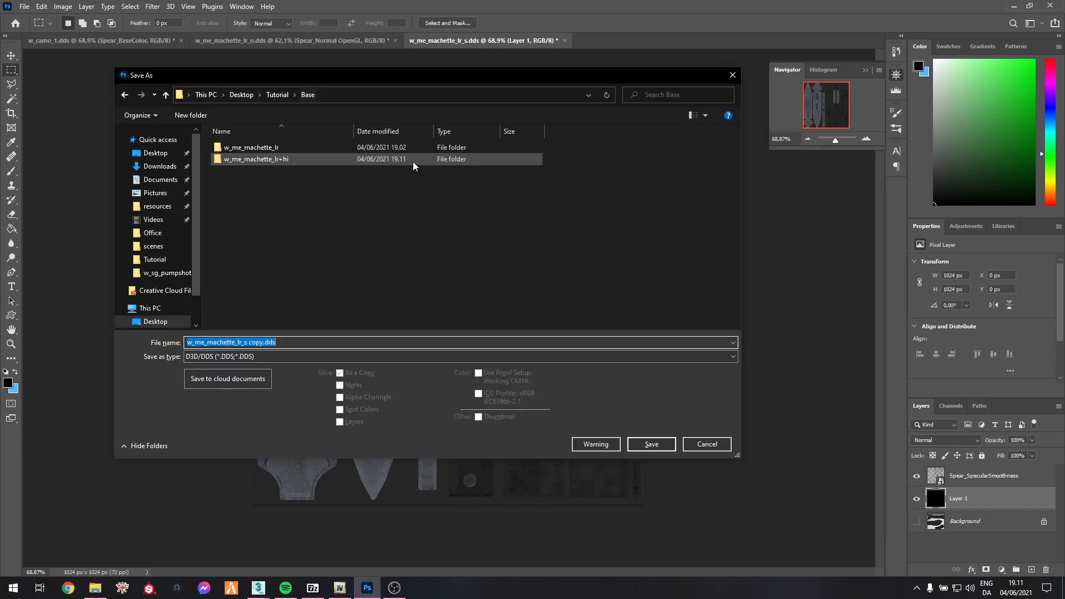
pyautogui.doubleClick(286, 158)
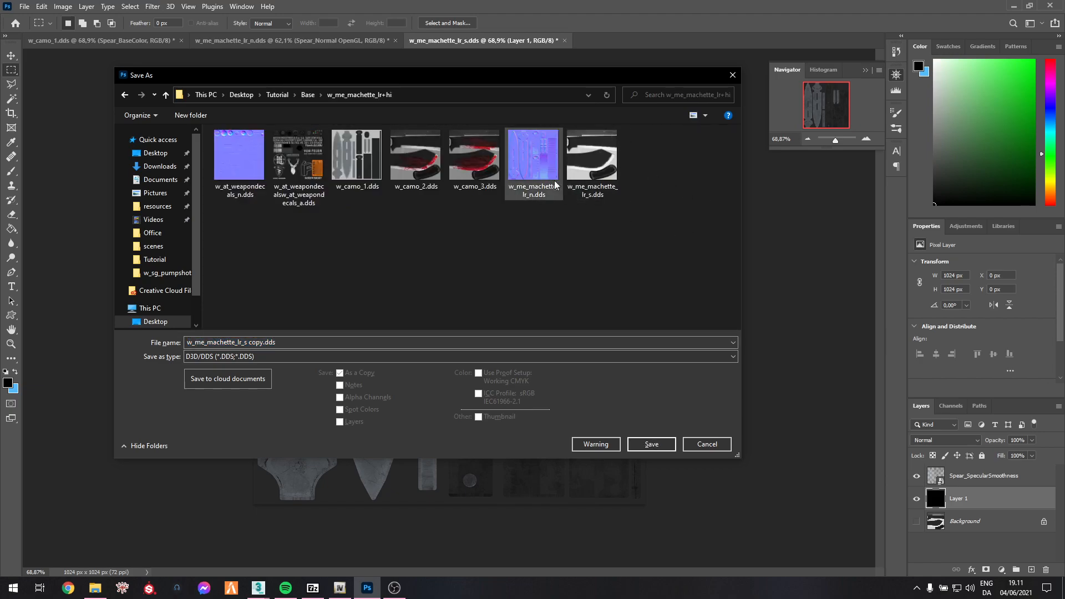
pyautogui.doubleClick(599, 151)
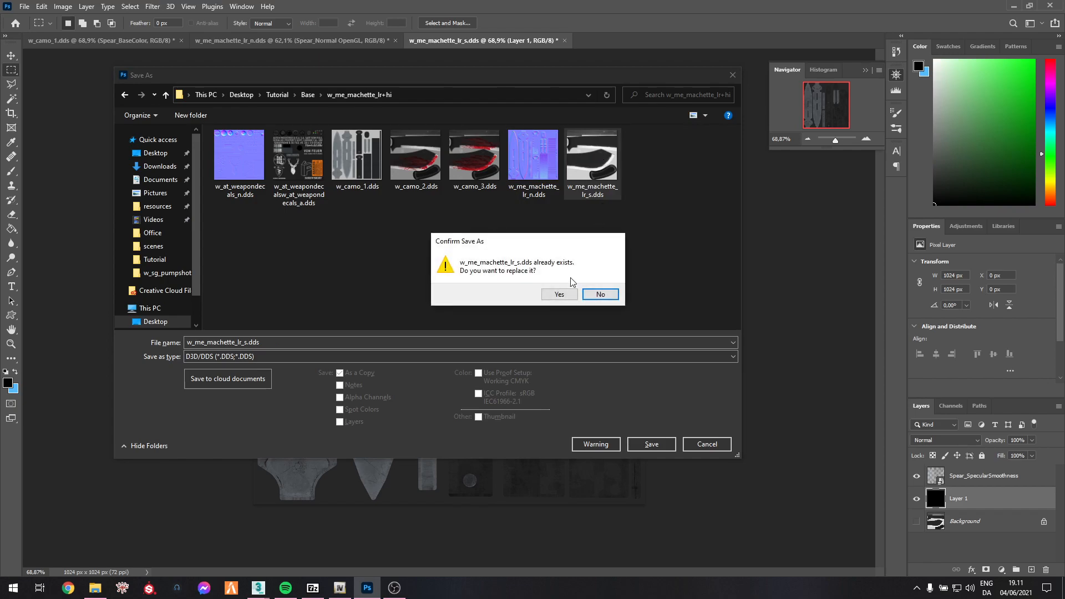
pyautogui.click(559, 294)
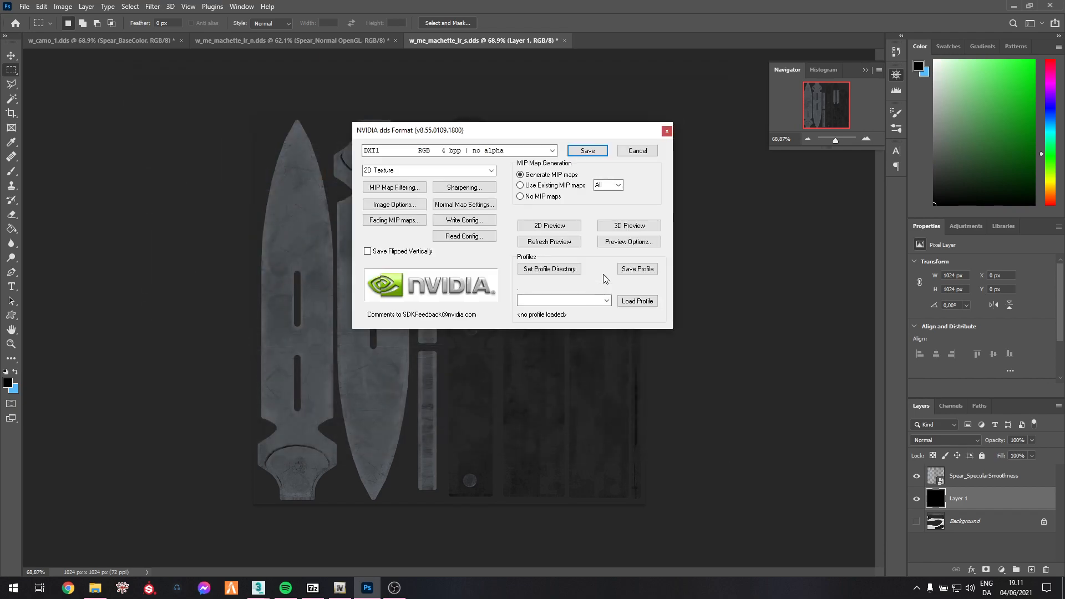
pyautogui.click(588, 151)
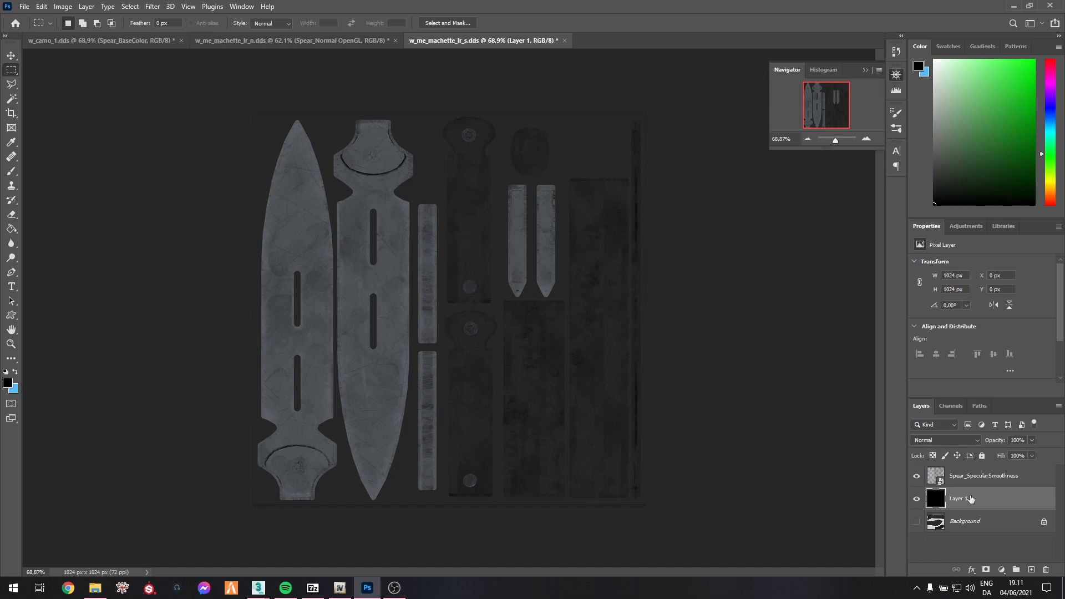
# Resize the w_camo_1.dds image to 512 x 512 pixels.
pyautogui.click(89, 38)
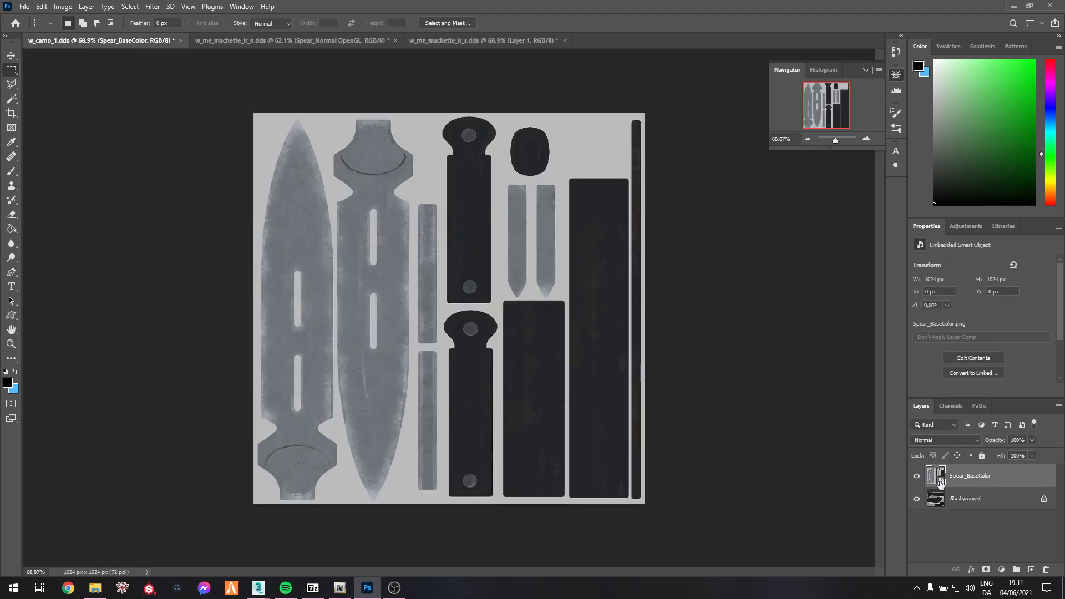
pyautogui.rightClick(990, 477)
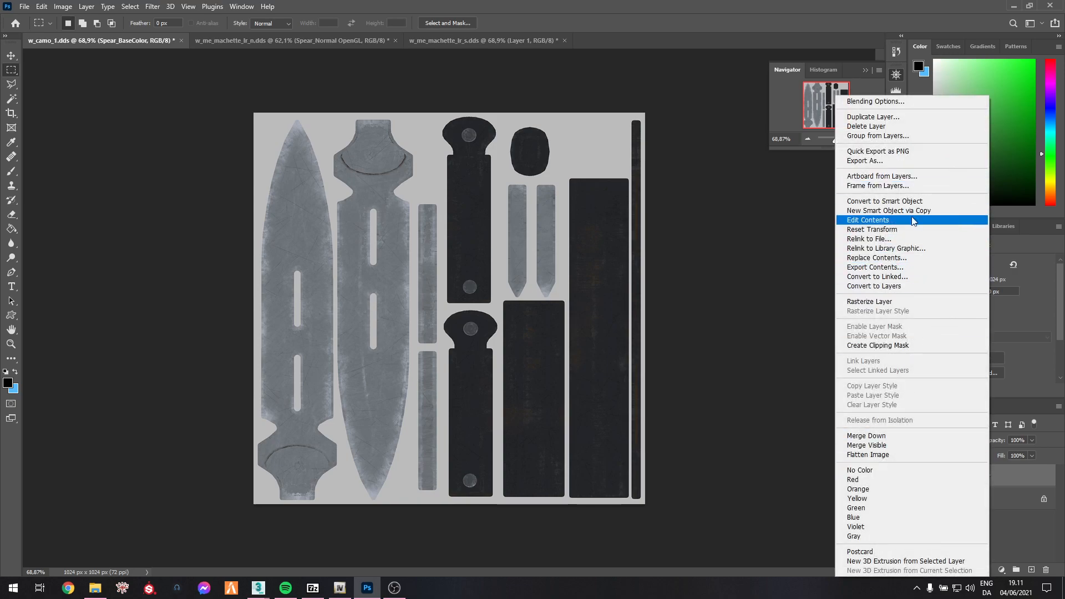
pyautogui.click(708, 9)
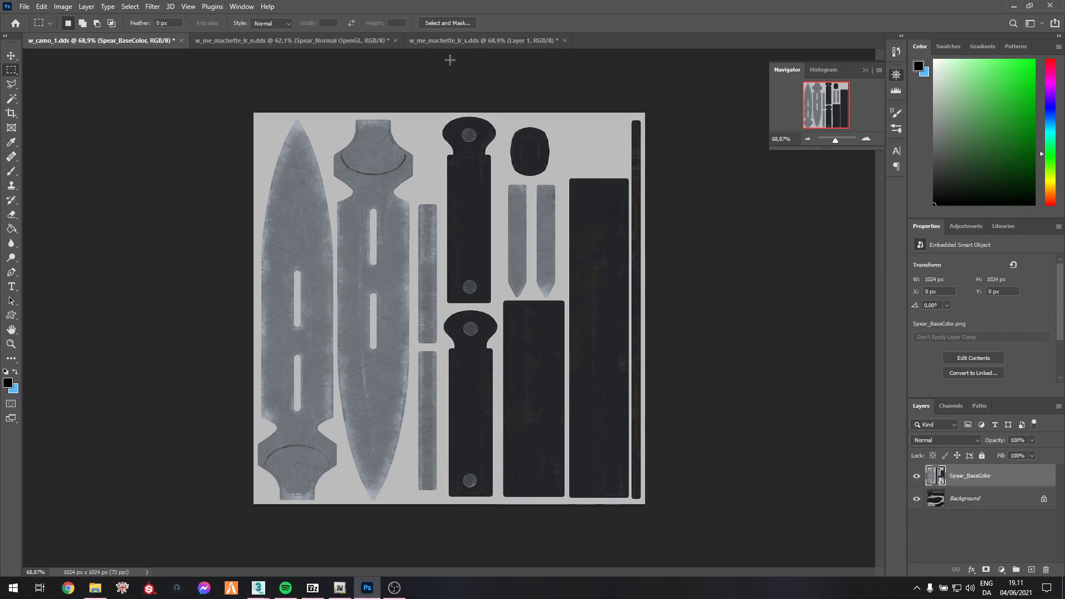
pyautogui.click(67, 8)
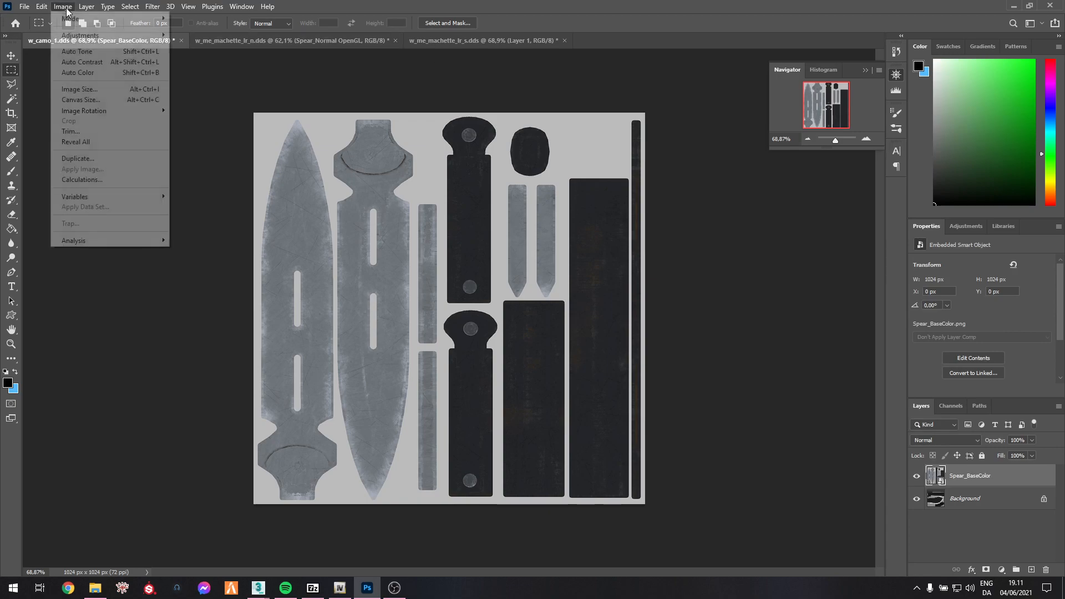
pyautogui.click(138, 89)
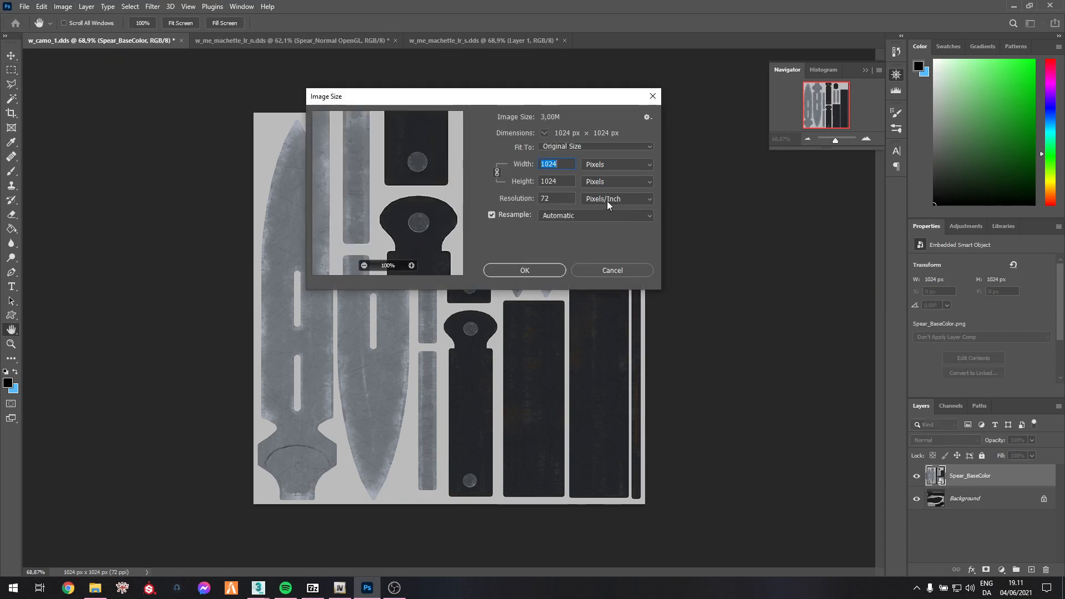
pyautogui.write('512')
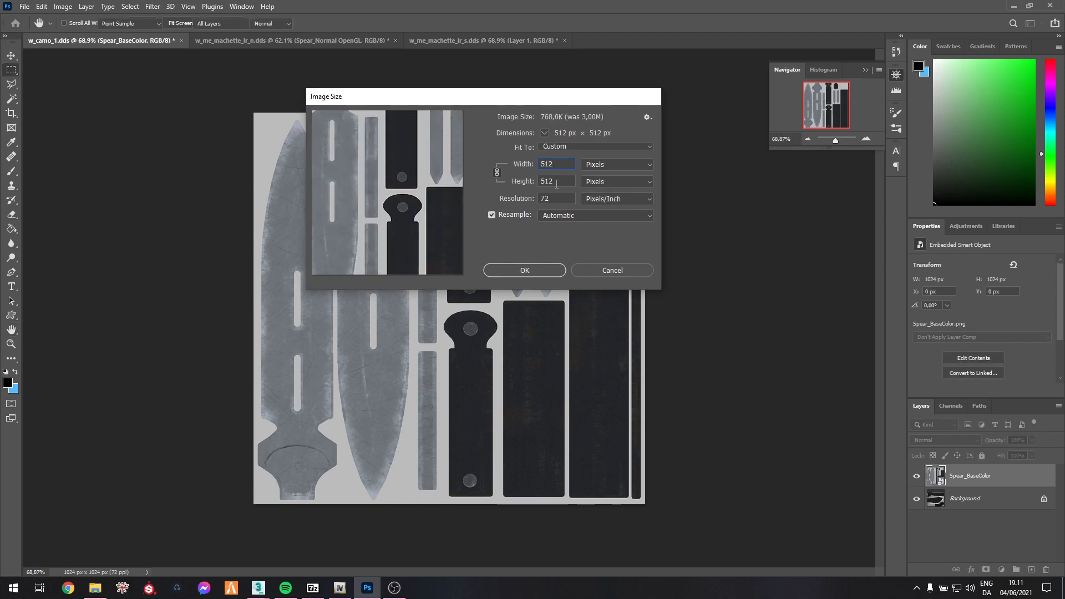
pyautogui.press('Return')
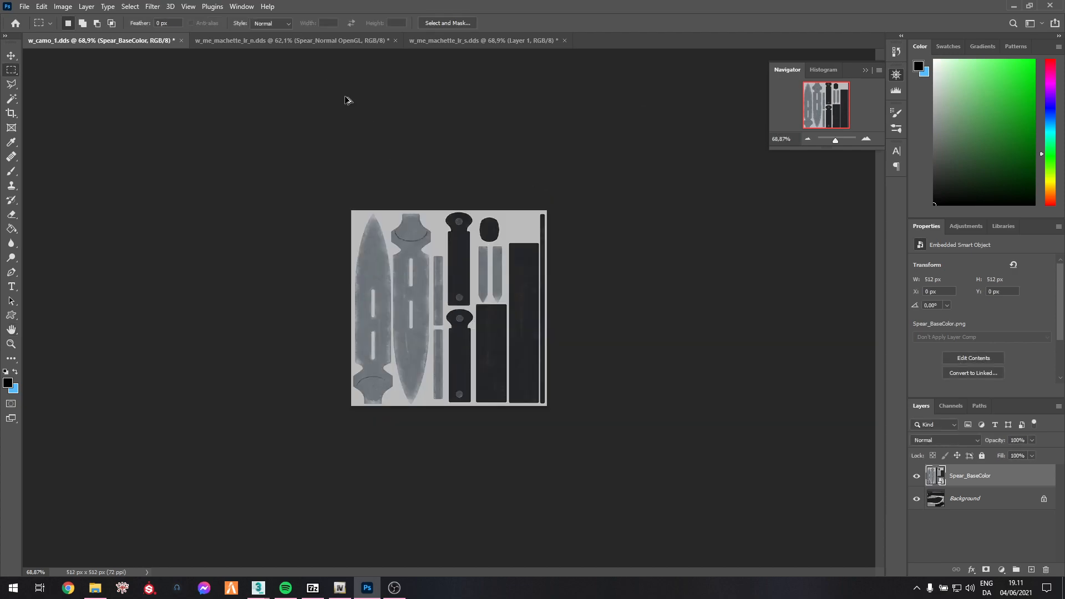
# Save the 512-pixel base color over w_camo_1.dds in Base's w_me_machette_lr folder, using DXT1 without alpha and generated MIP maps.
pyautogui.hotkey('ctrl', 'shift', 's')
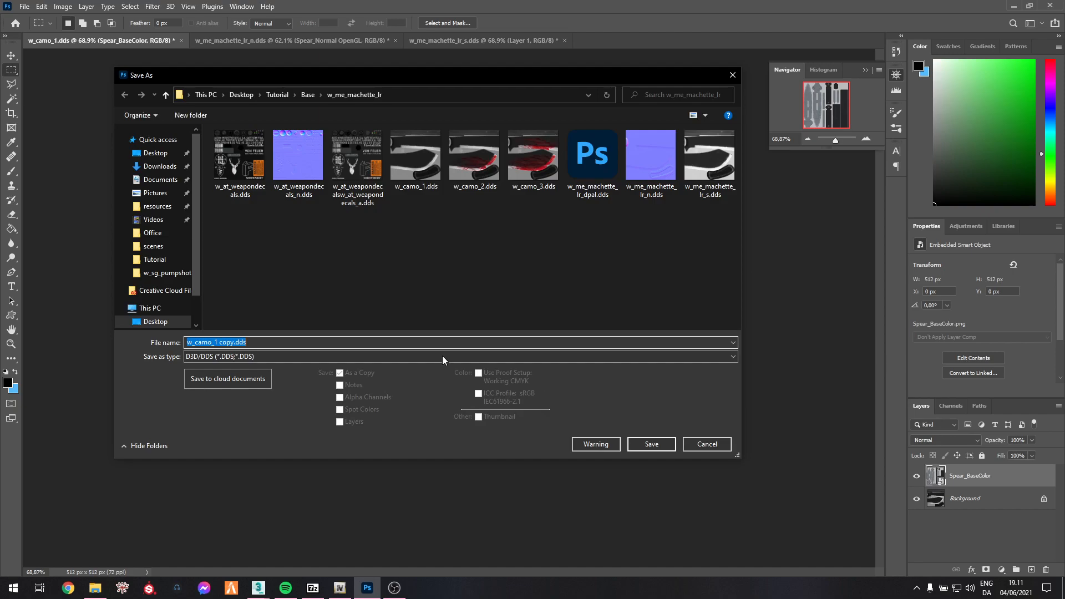
pyautogui.click(308, 95)
pyautogui.click(273, 148)
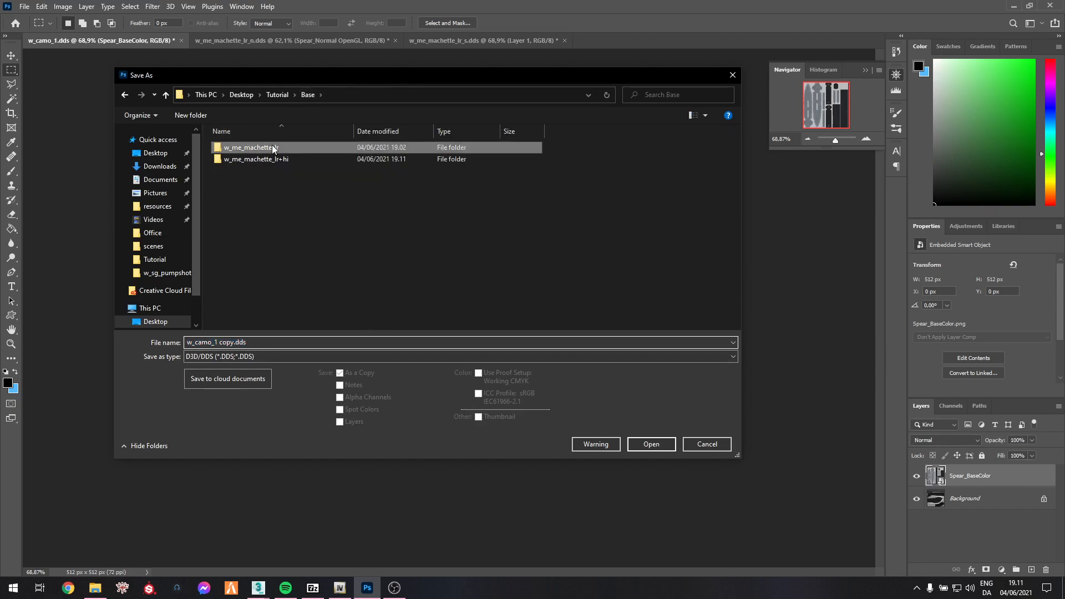
pyautogui.doubleClick(273, 148)
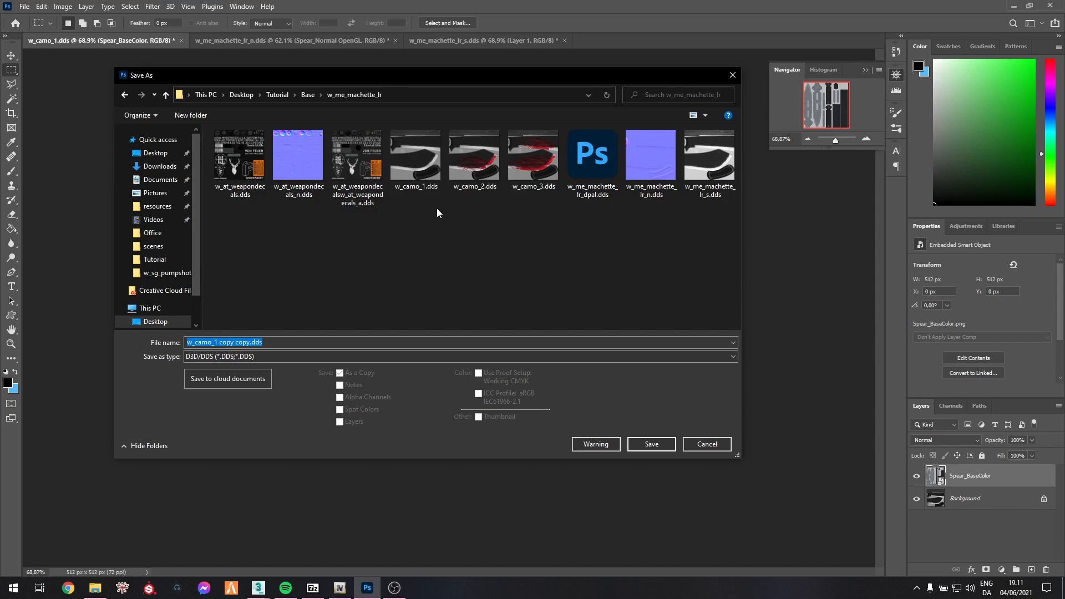
pyautogui.doubleClick(420, 165)
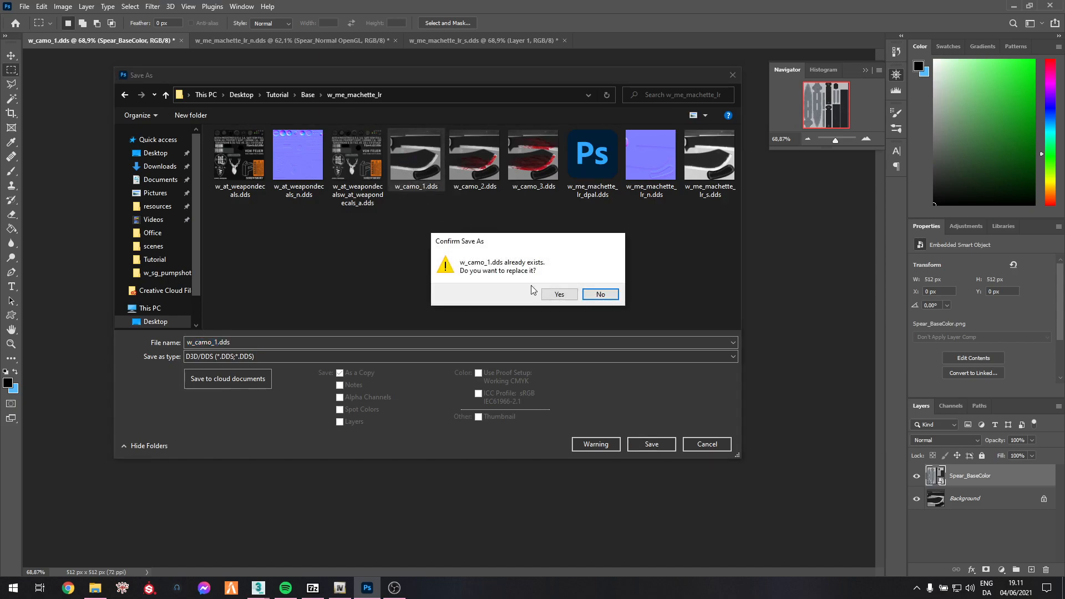
pyautogui.click(558, 295)
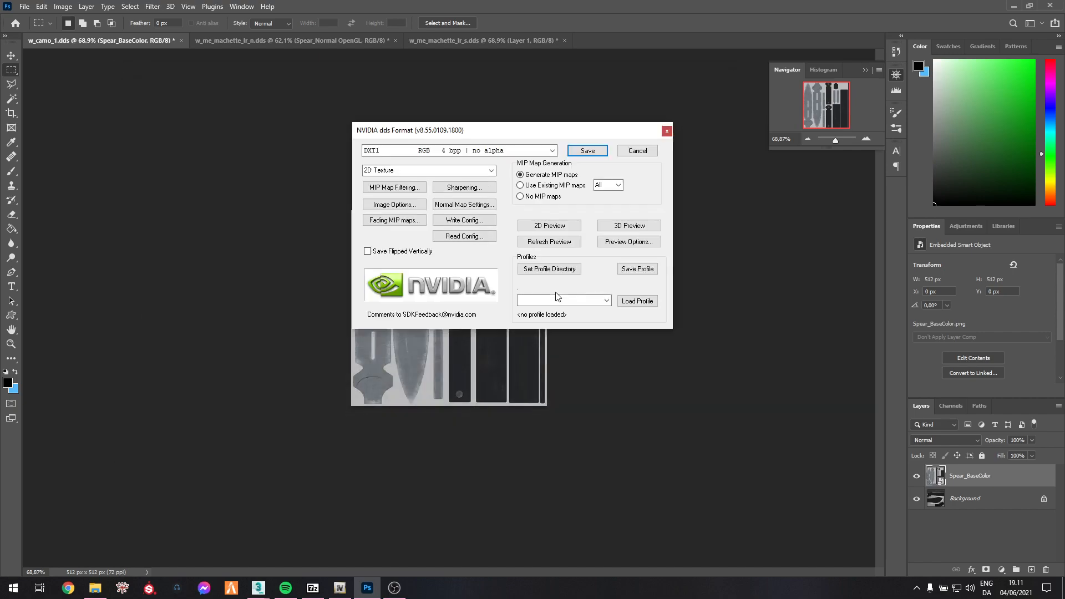
pyautogui.click(587, 151)
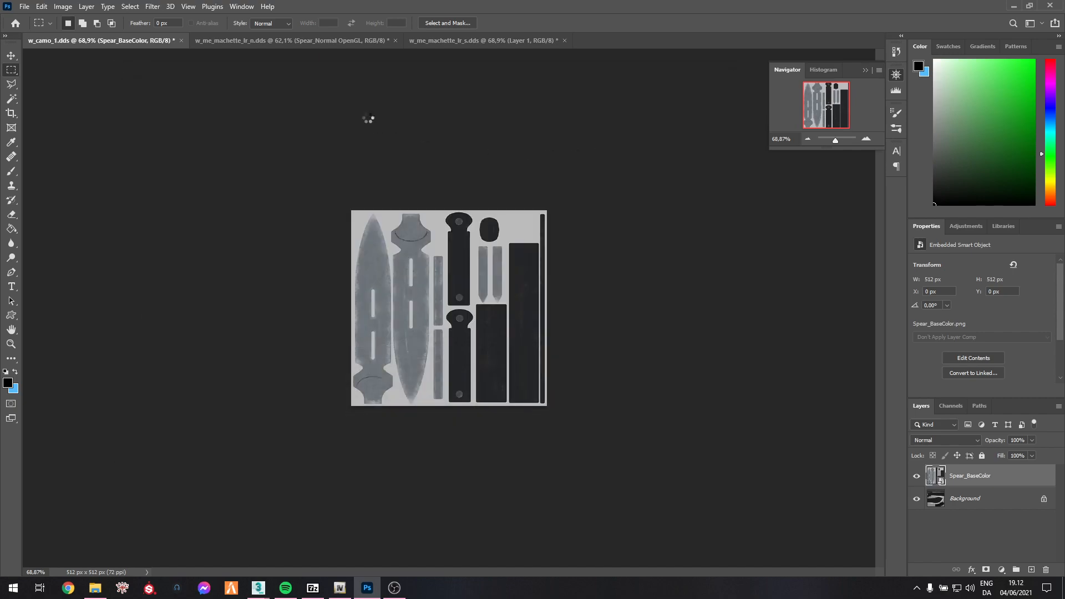
# Resize the w_me_machette_lr_n.dds normal map to 512 x 512 pixels.
pyautogui.click(244, 40)
pyautogui.click(62, 7)
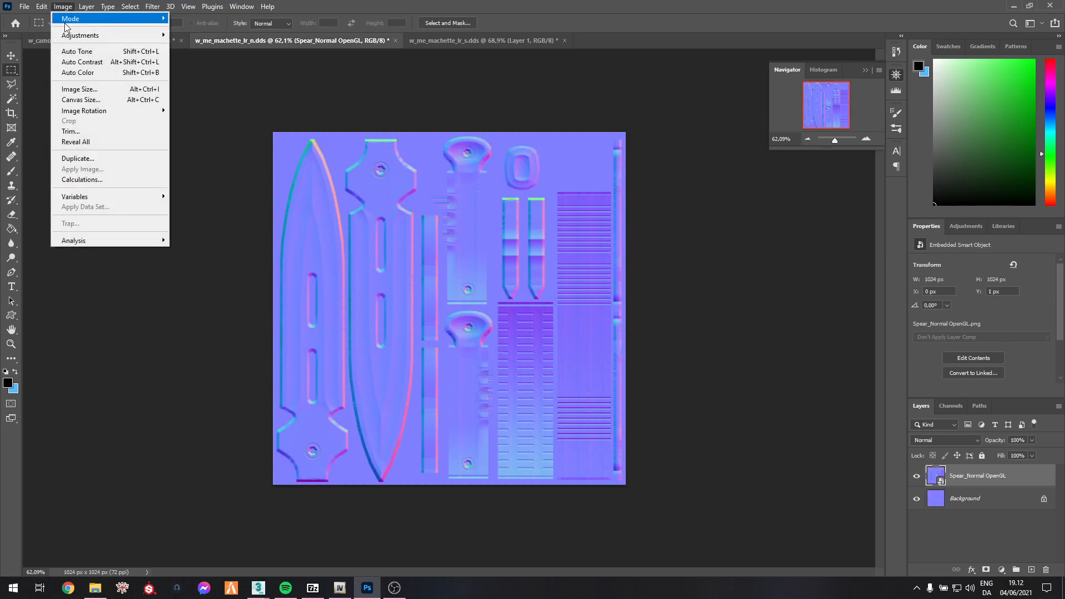
pyautogui.click(80, 89)
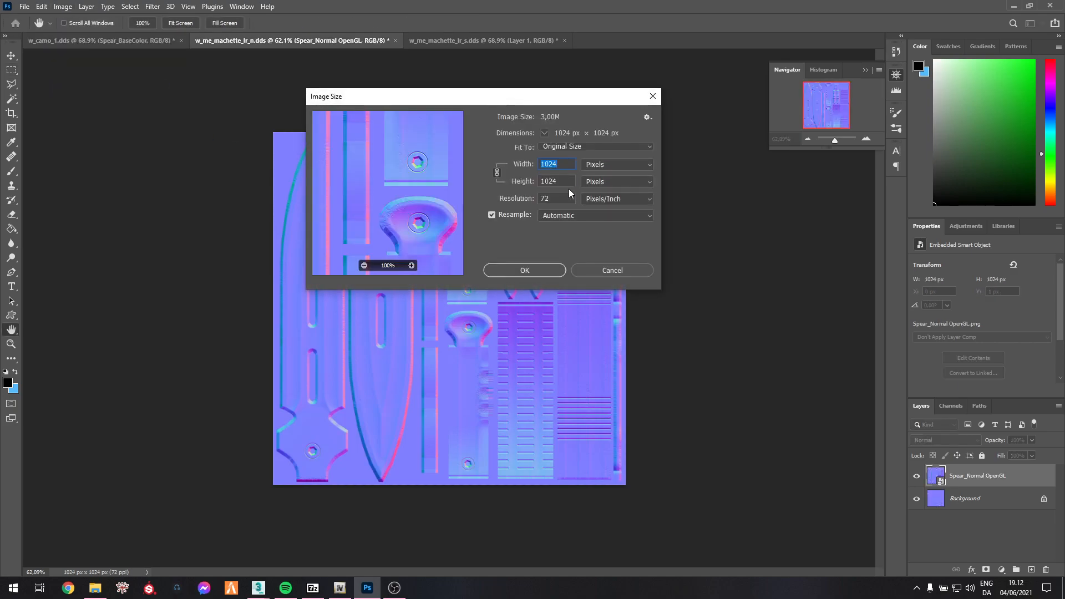
pyautogui.write('512')
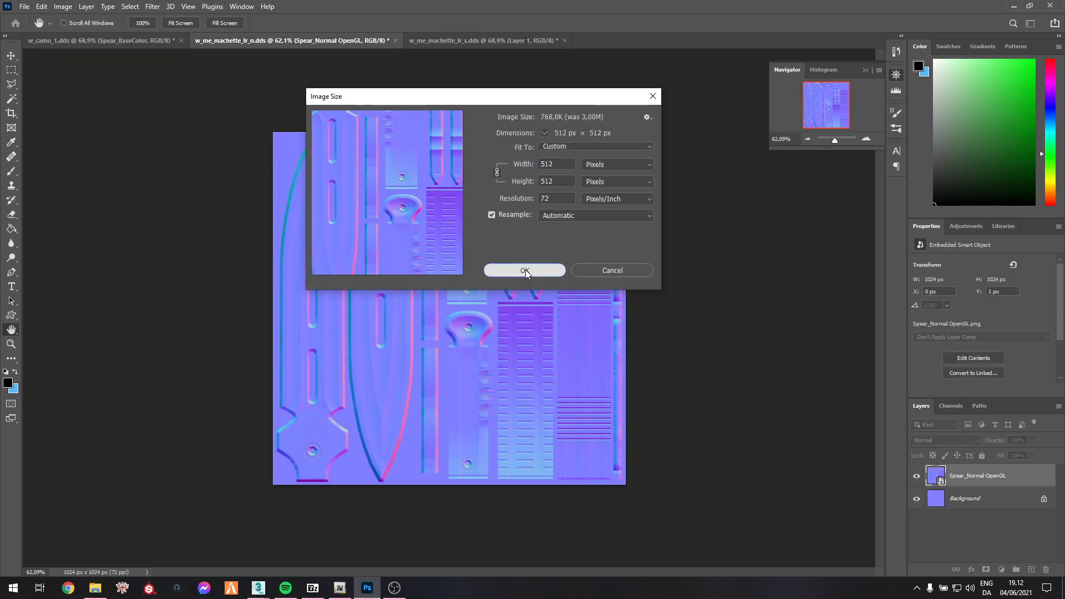
pyautogui.click(524, 270)
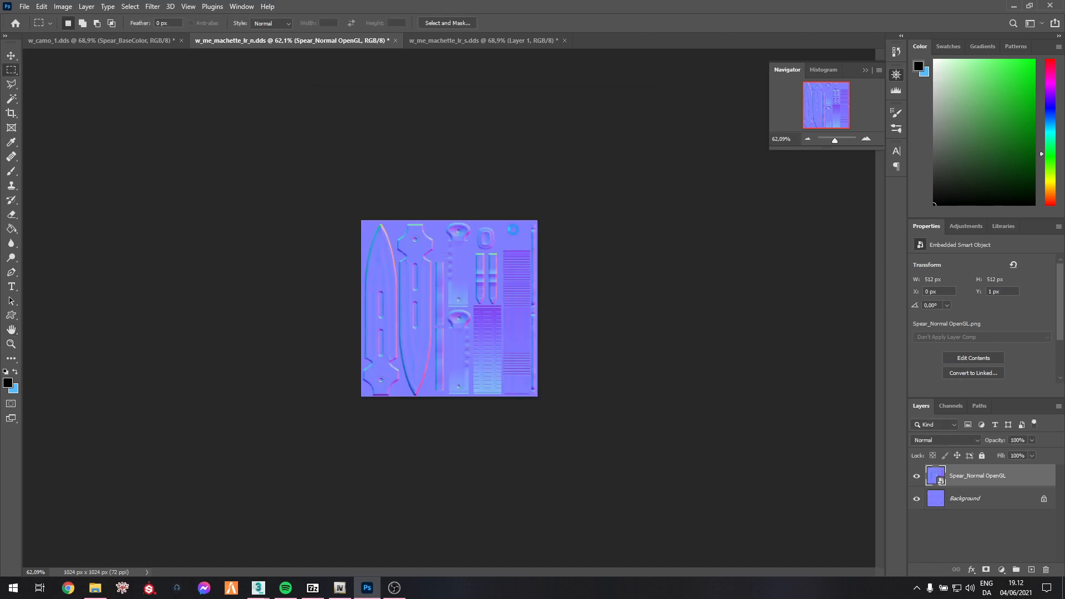
# Save the 512-pixel normal map over w_me_machette_lr_n.dds in Base's w_me_machette_lr folder, using DXT1 without alpha and generated MIP maps.
pyautogui.hotkey('ctrl', 'shift', 's')
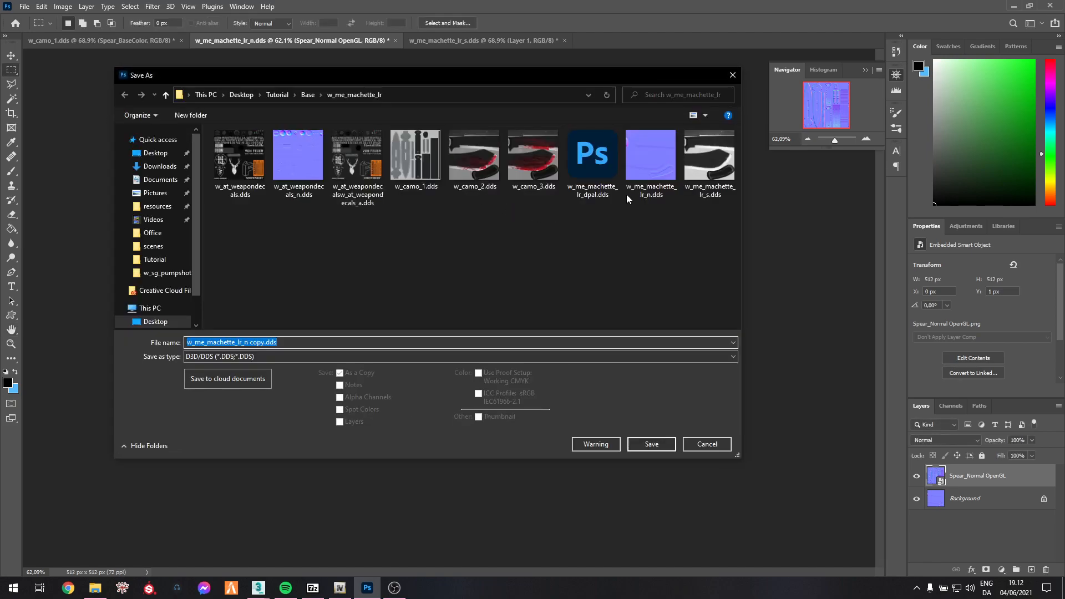
pyautogui.doubleClick(643, 169)
pyautogui.click(558, 293)
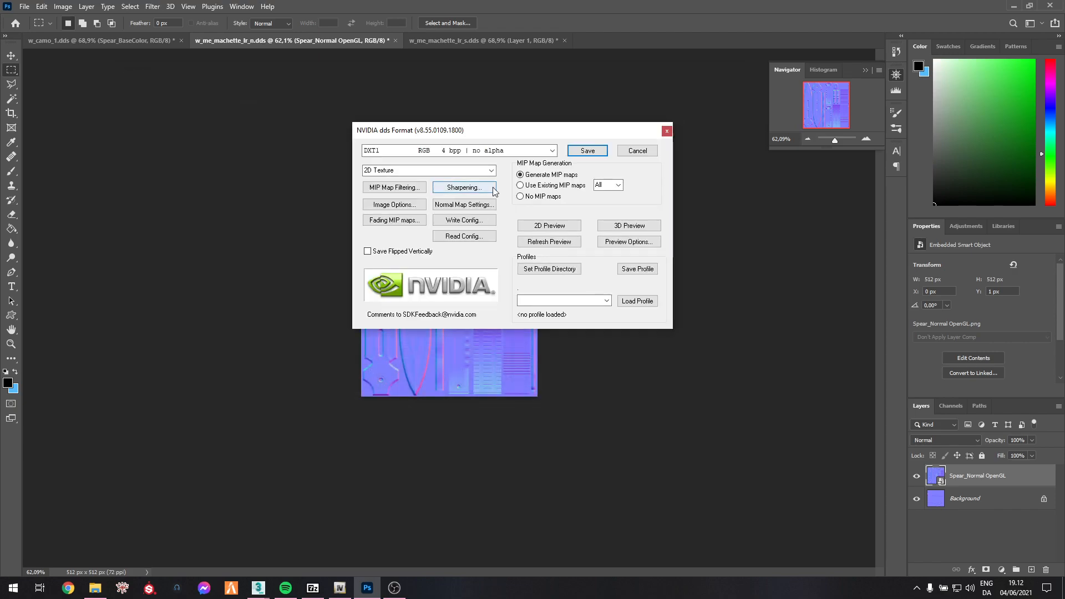
pyautogui.click(588, 151)
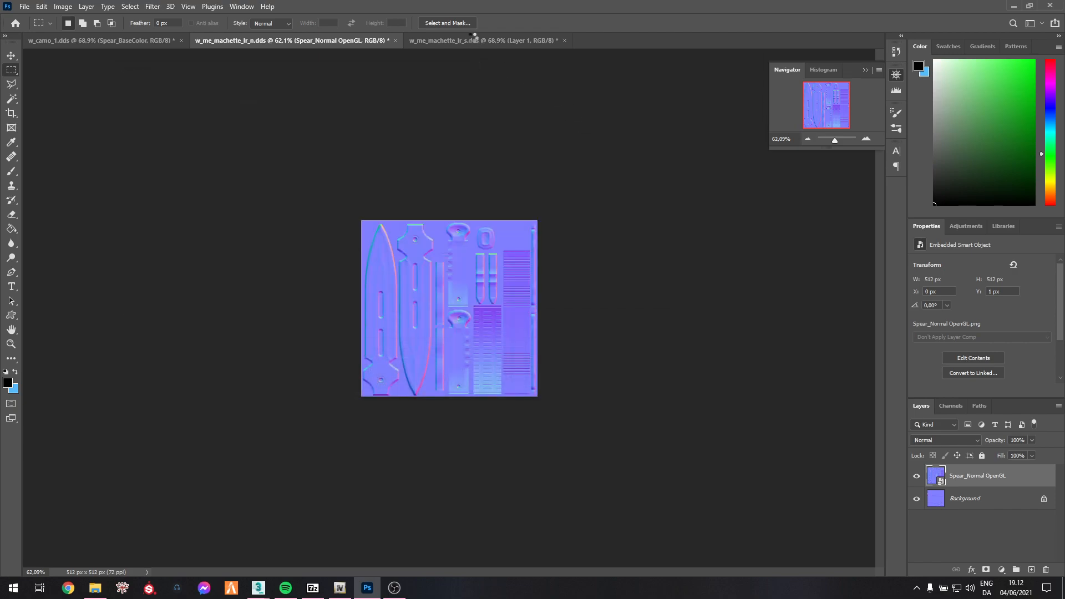
# Resize the w_me_machette_lr_s.dds specular map to 512 x 512 pixels.
pyautogui.click(477, 42)
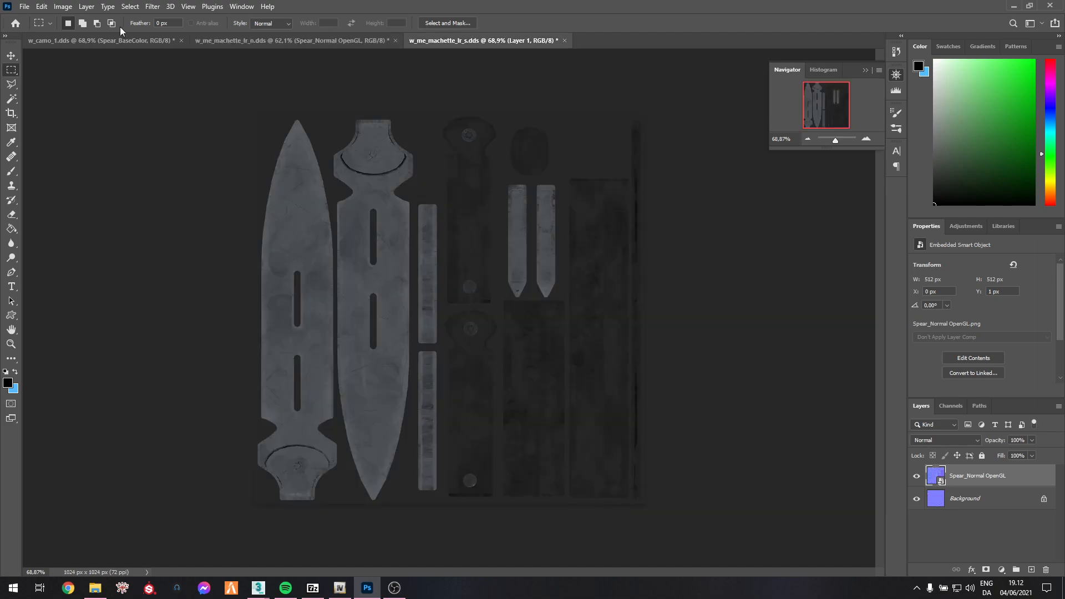
pyautogui.click(62, 6)
pyautogui.click(89, 98)
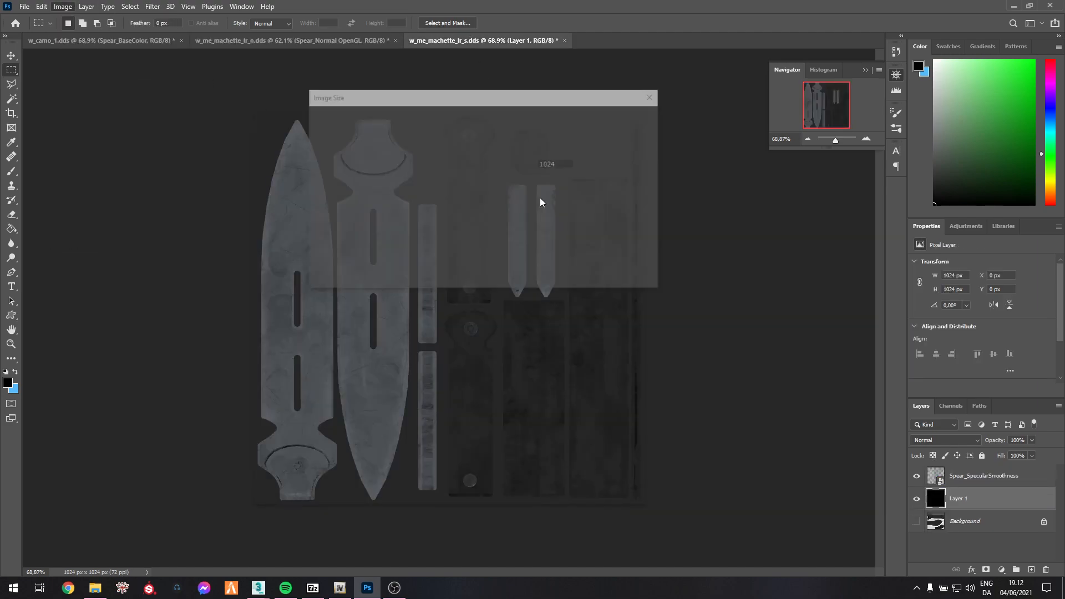
pyautogui.write('512')
pyautogui.click(527, 271)
pyautogui.press('m')
# Save the 512-pixel specular map over w_me_machette_lr_s.dds in Base's w_me_machette_lr folder, using DXT1 without alpha and generated MIP maps.
pyautogui.hotkey('ctrl', 'shift', 's')
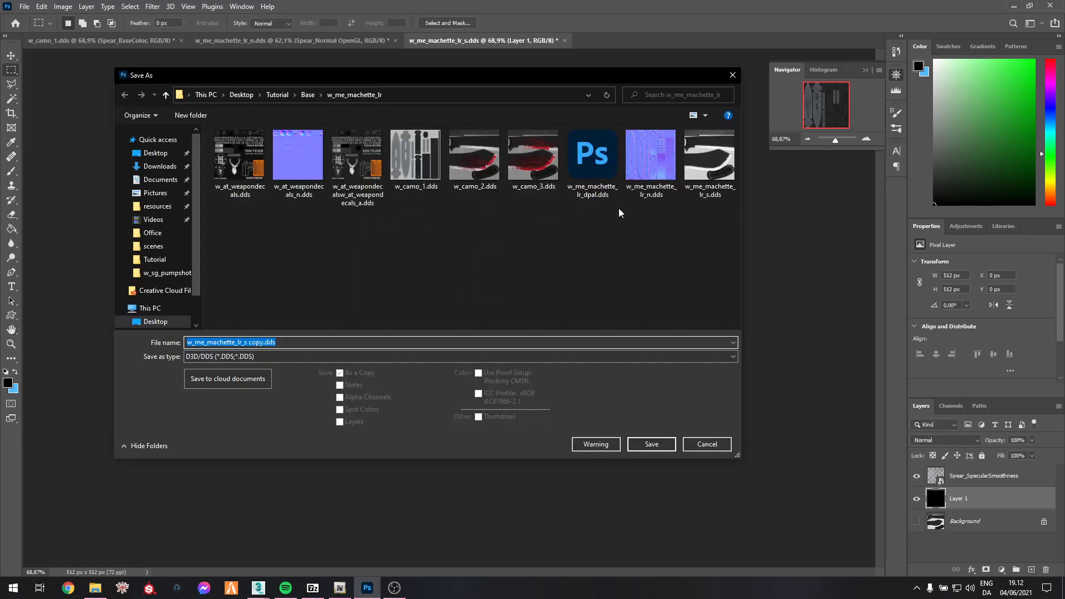
pyautogui.doubleClick(709, 169)
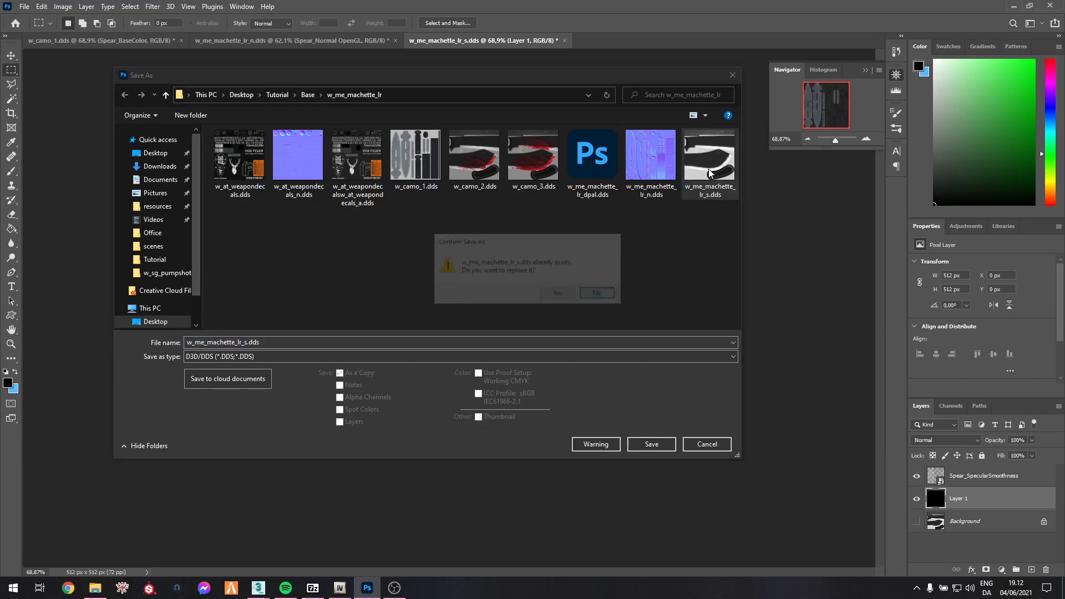
pyautogui.click(562, 292)
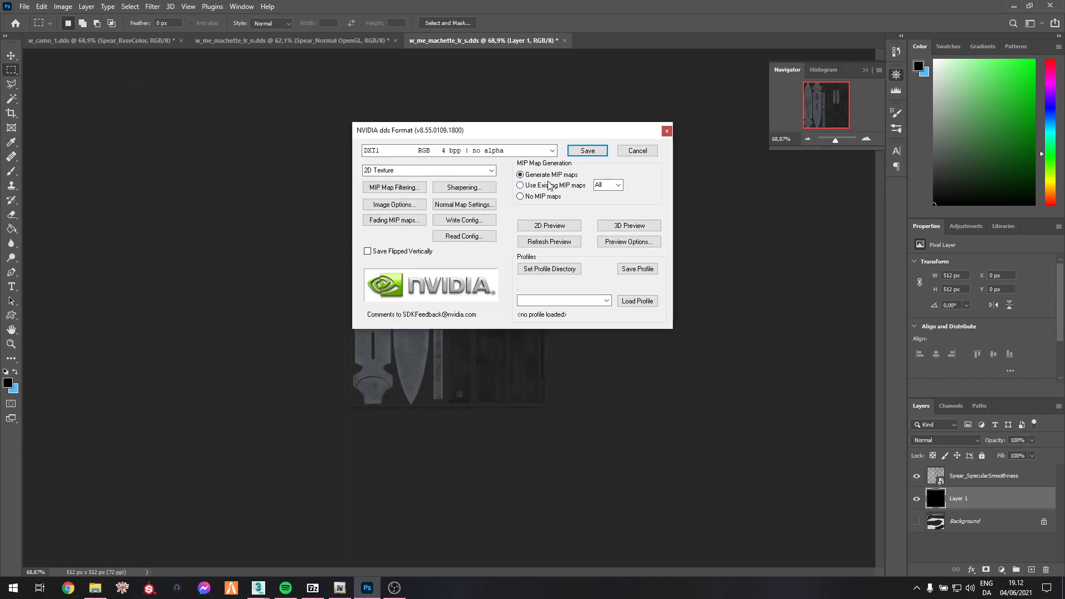
pyautogui.click(587, 149)
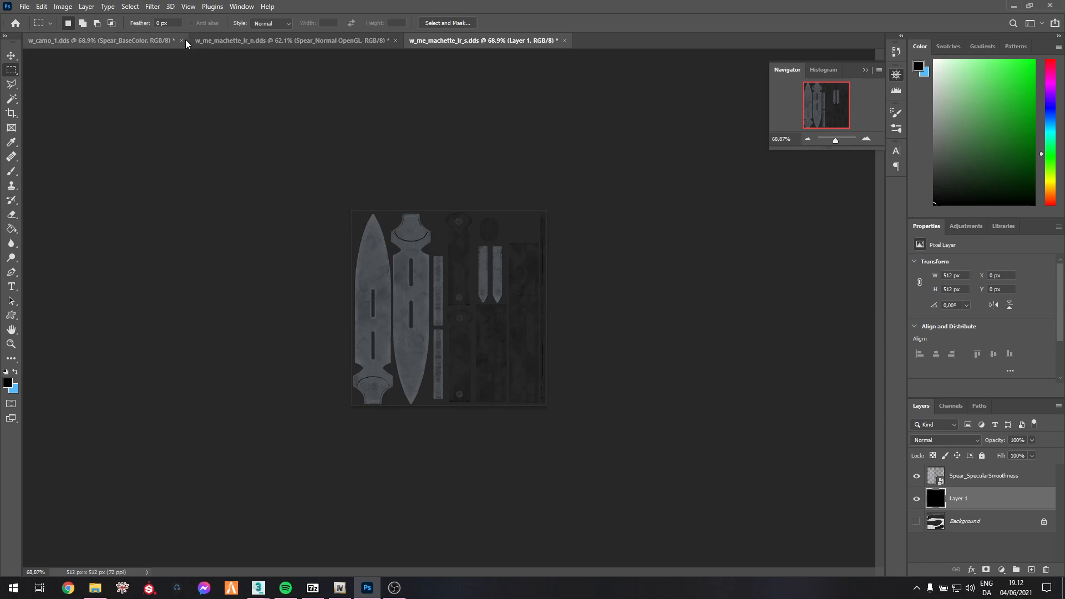
# Quit Photoshop without saving changes to the three open DDS documents.
pyautogui.click(1050, 5)
pyautogui.click(530, 218)
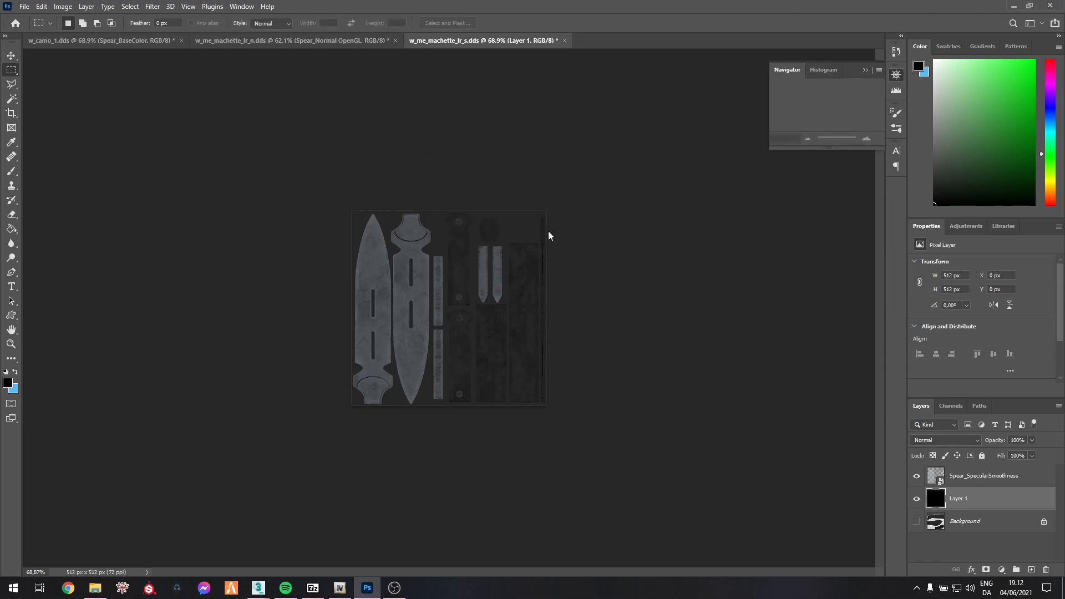
pyautogui.click(526, 218)
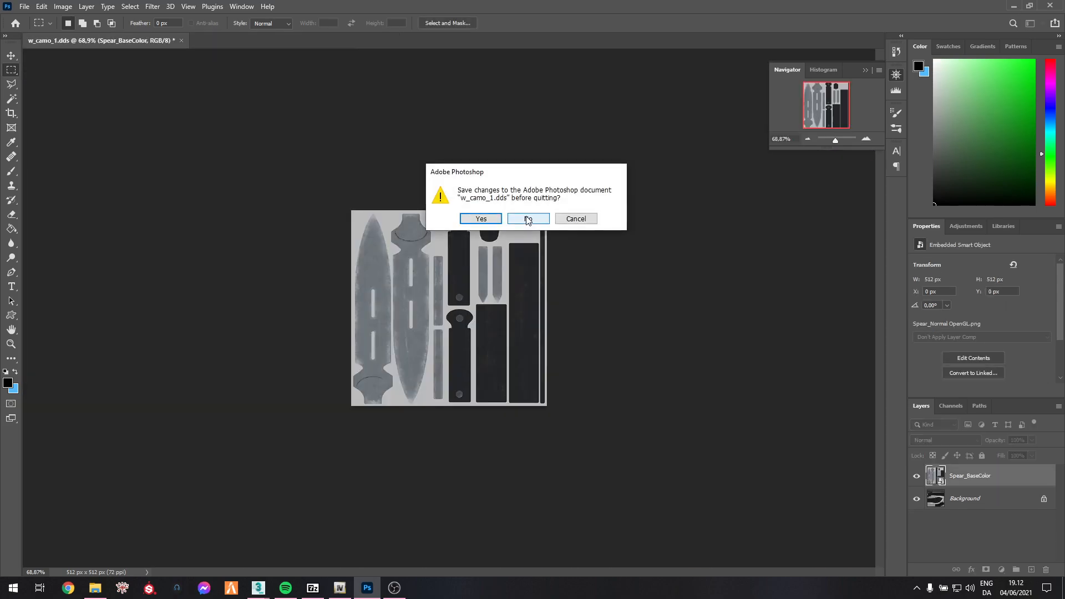
pyautogui.click(528, 219)
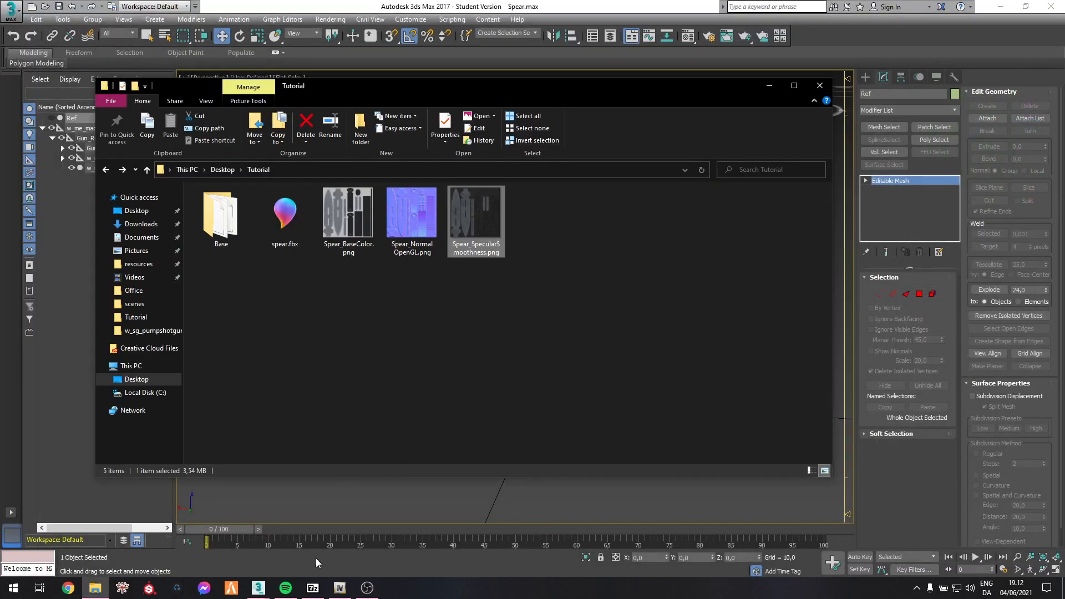
# Switch to the Spear.max scene in 3ds Max and inspect the knife with its new textures.
pyautogui.click(561, 8)
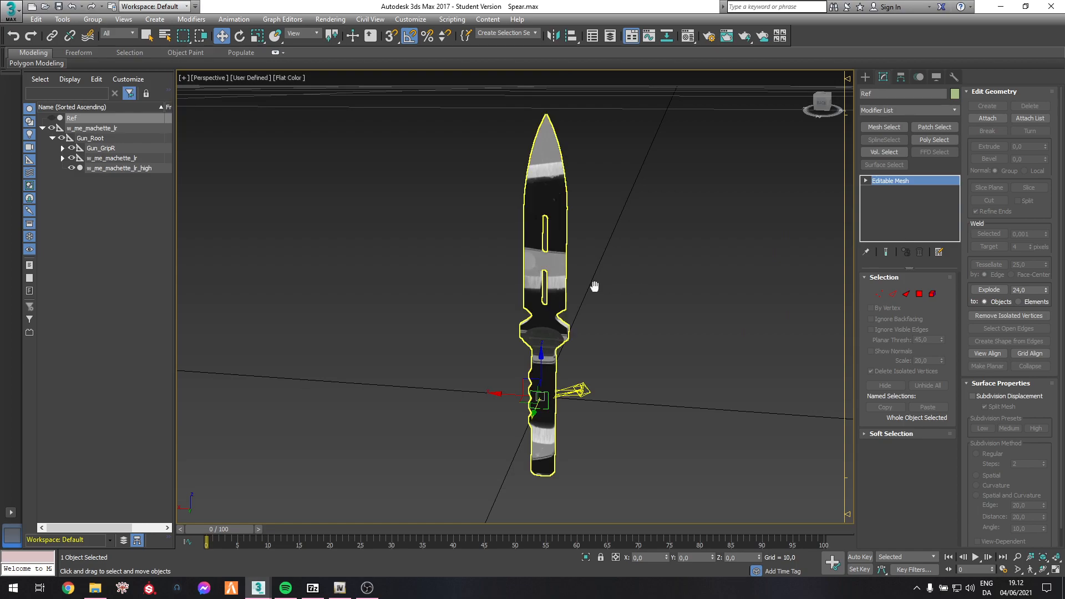
pyautogui.keyDown('alt'); pyautogui.moveTo(608, 315); pyautogui.dragTo(583, 319, button='middle'); pyautogui.keyUp('alt')
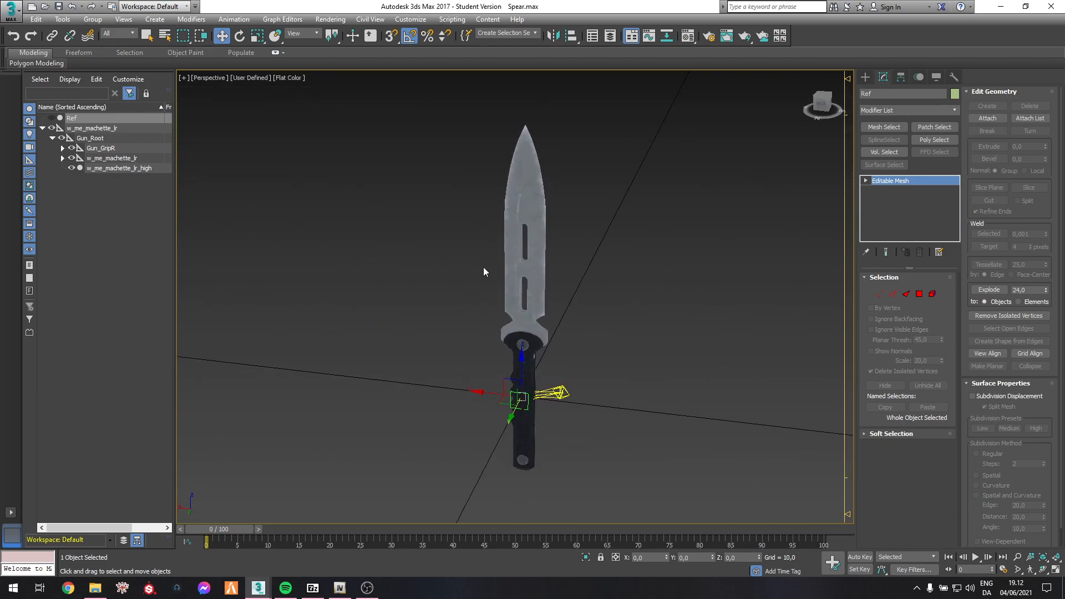
pyautogui.keyDown('alt'); pyautogui.moveTo(630, 354); pyautogui.dragTo(606, 362, button='middle'); pyautogui.keyUp('alt')
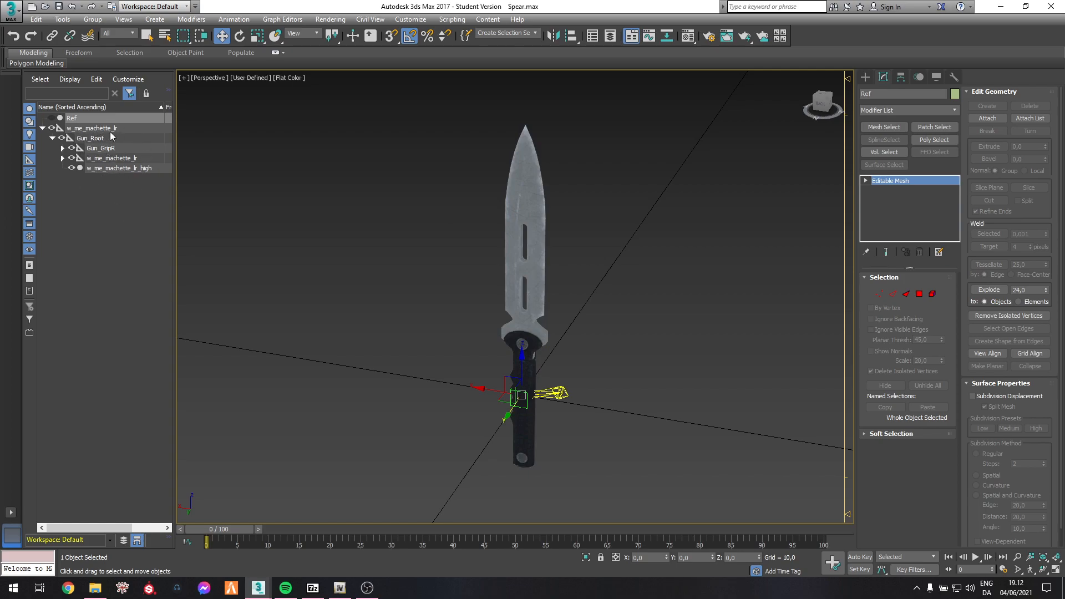
# Rename both the root GTA V model and its composite collision under Gun_Root to w_me_customknife_lr.
pyautogui.click(95, 128)
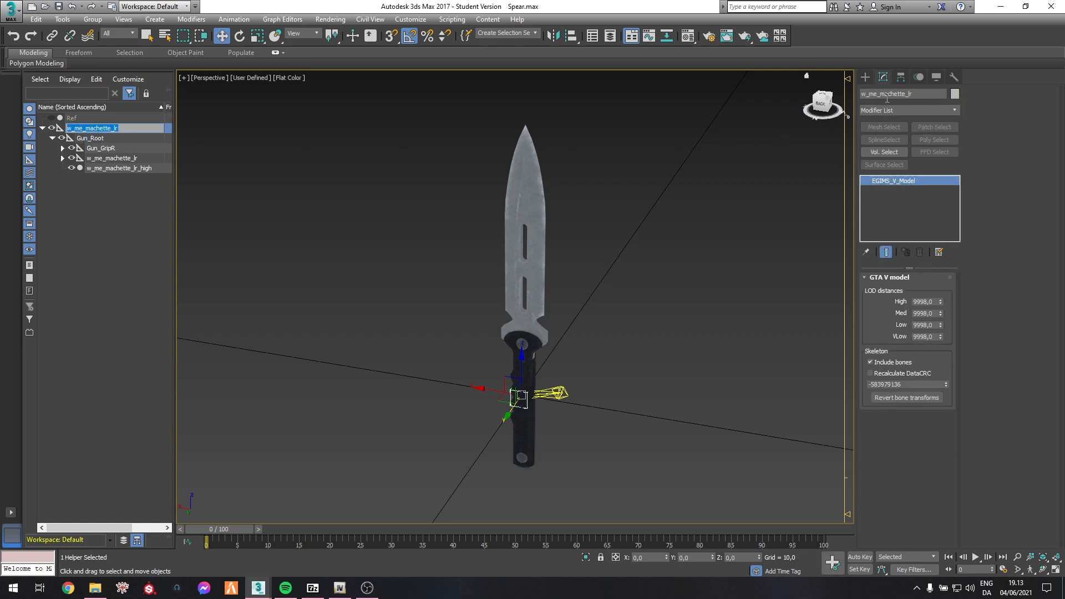
pyautogui.moveTo(881, 94); pyautogui.dragTo(904, 93)
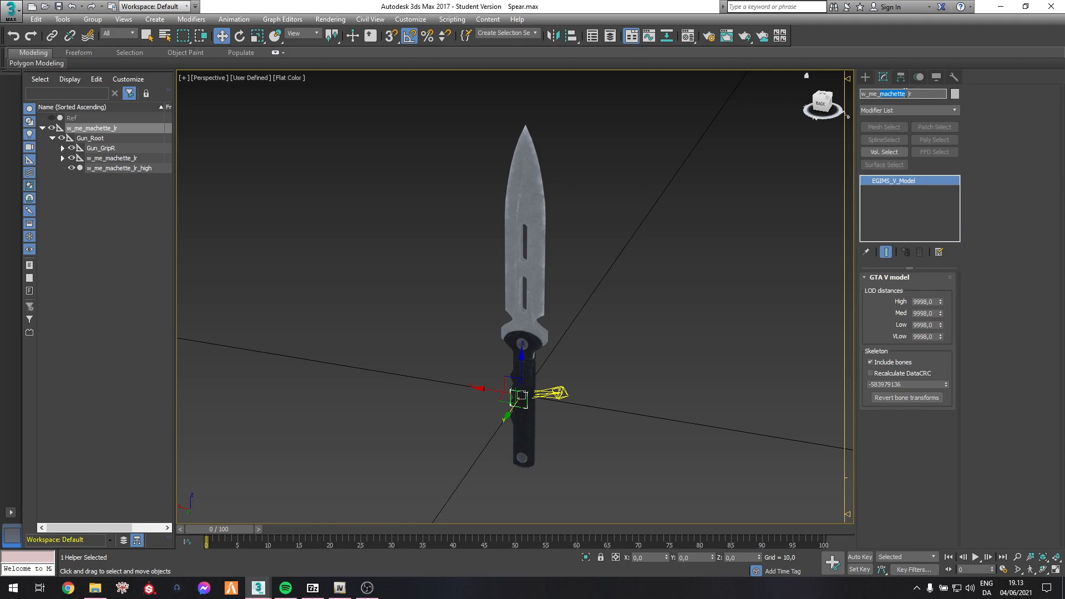
pyautogui.write('cui')
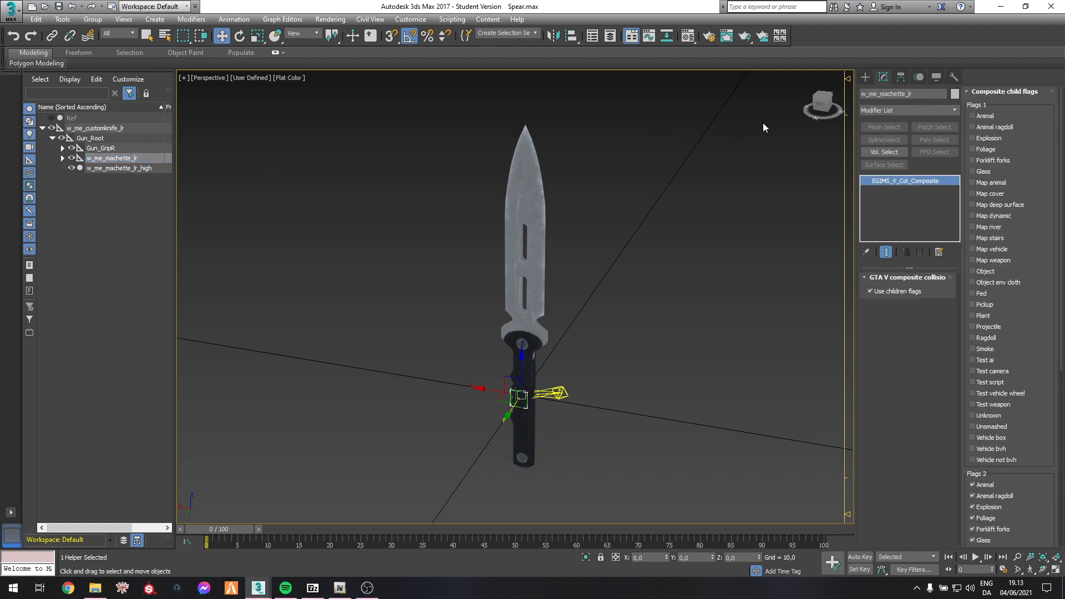
pyautogui.moveTo(879, 94); pyautogui.dragTo(891, 94)
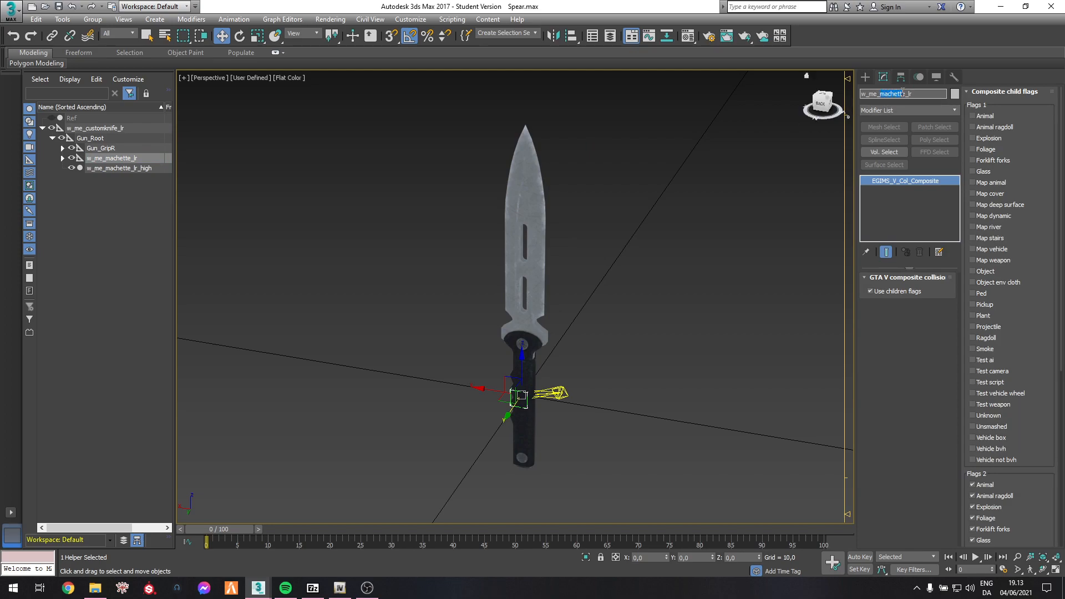
pyautogui.write('customknife')
# Rename the knife mesh to w_me_customknife_lr_high and check the bone under Gun_GripR.
pyautogui.click(111, 169)
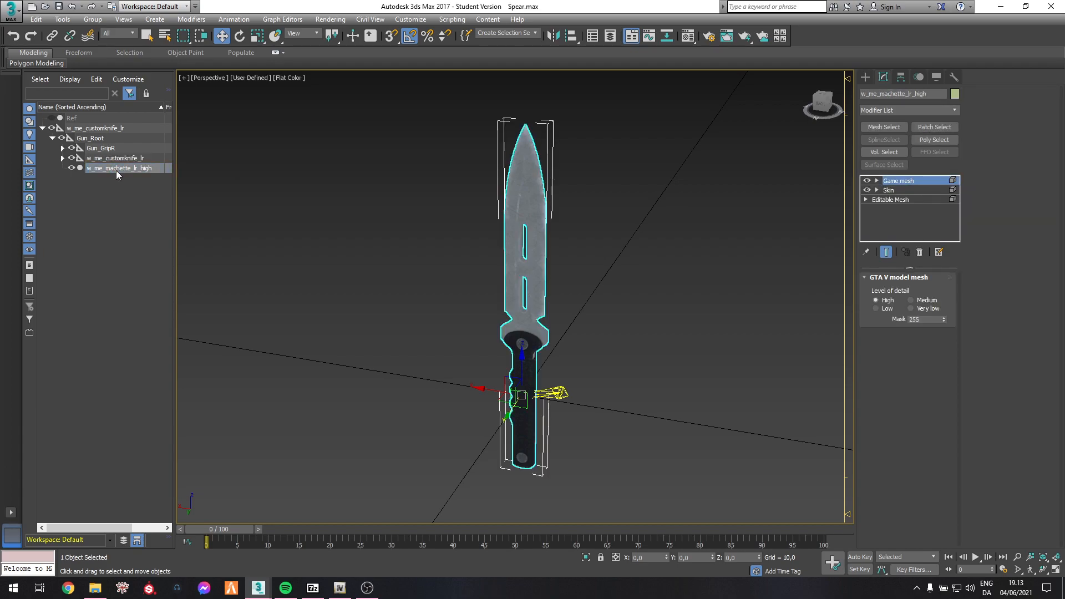
pyautogui.click(882, 94)
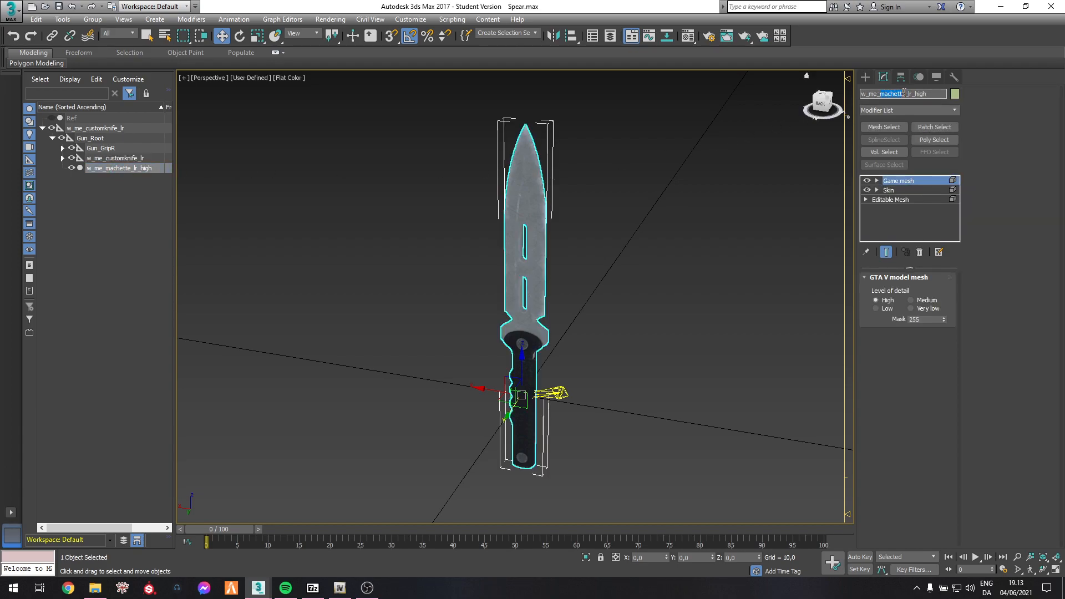
pyautogui.click(307, 176)
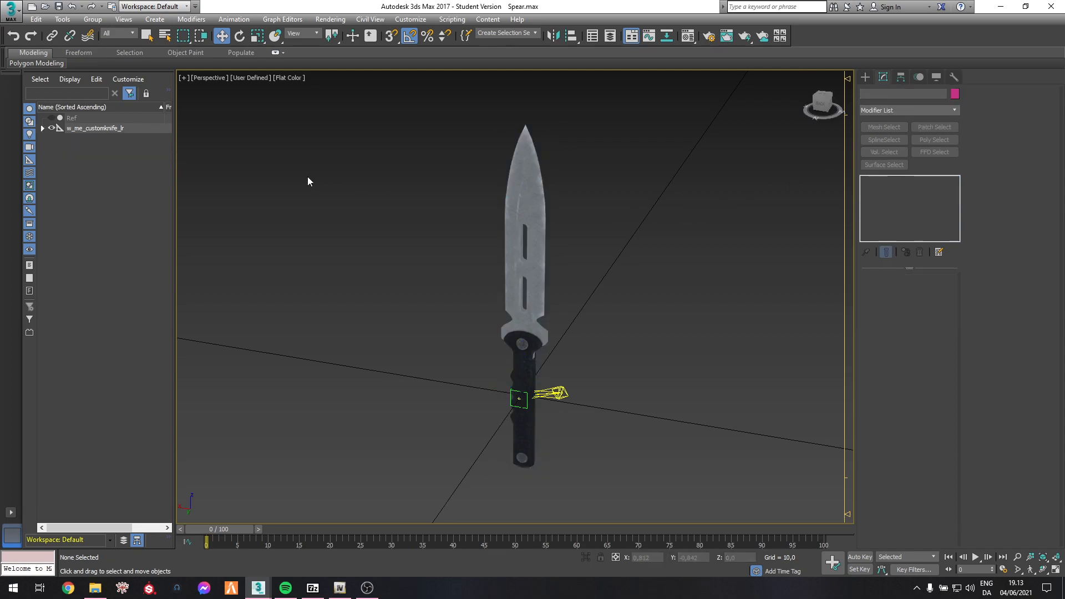
pyautogui.click(518, 209)
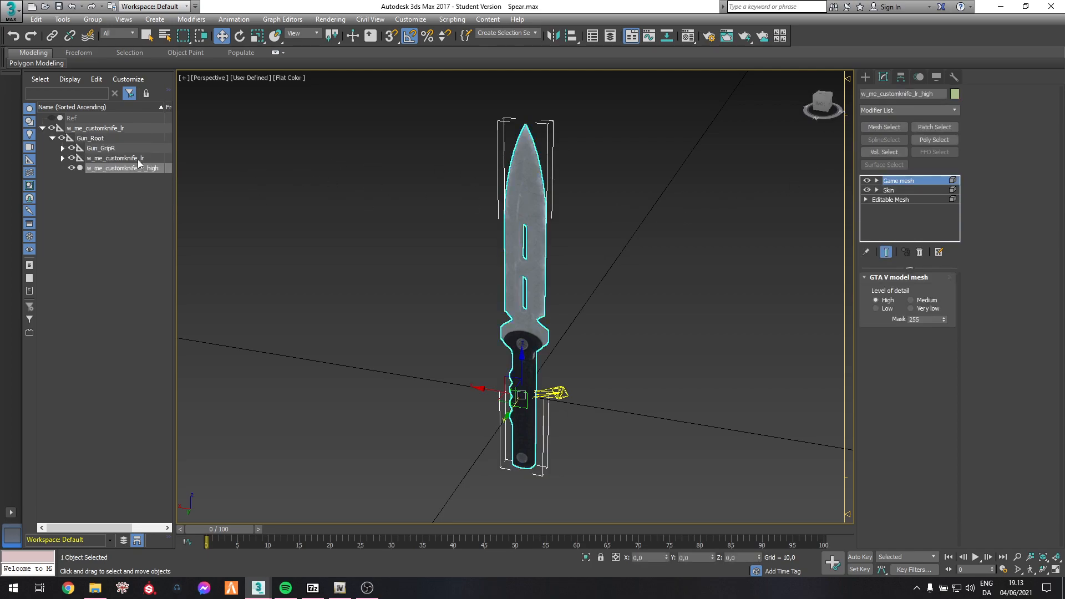
pyautogui.click(62, 148)
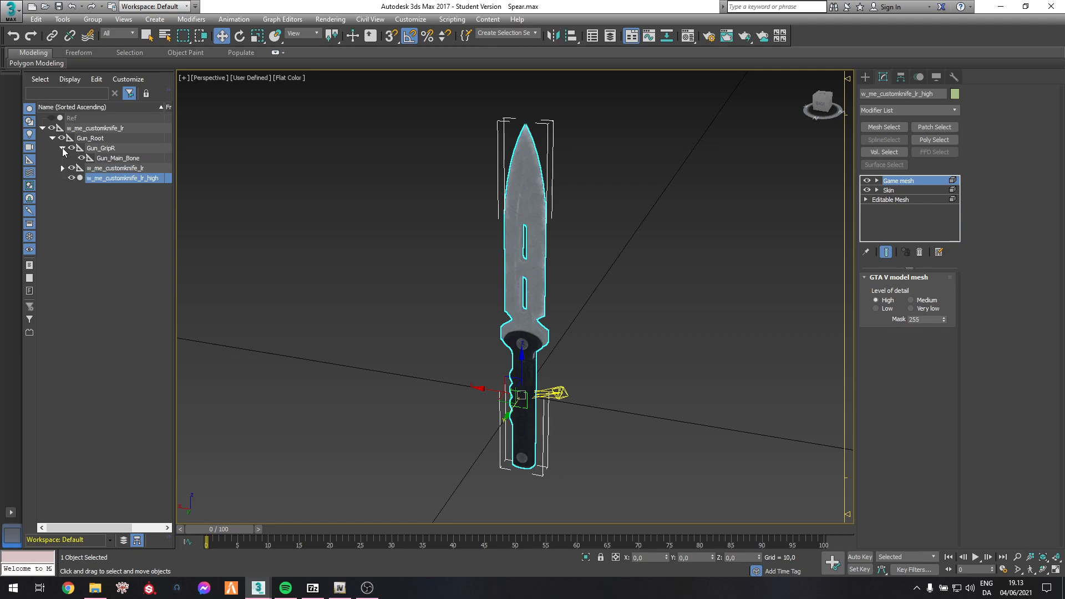
pyautogui.click(62, 148)
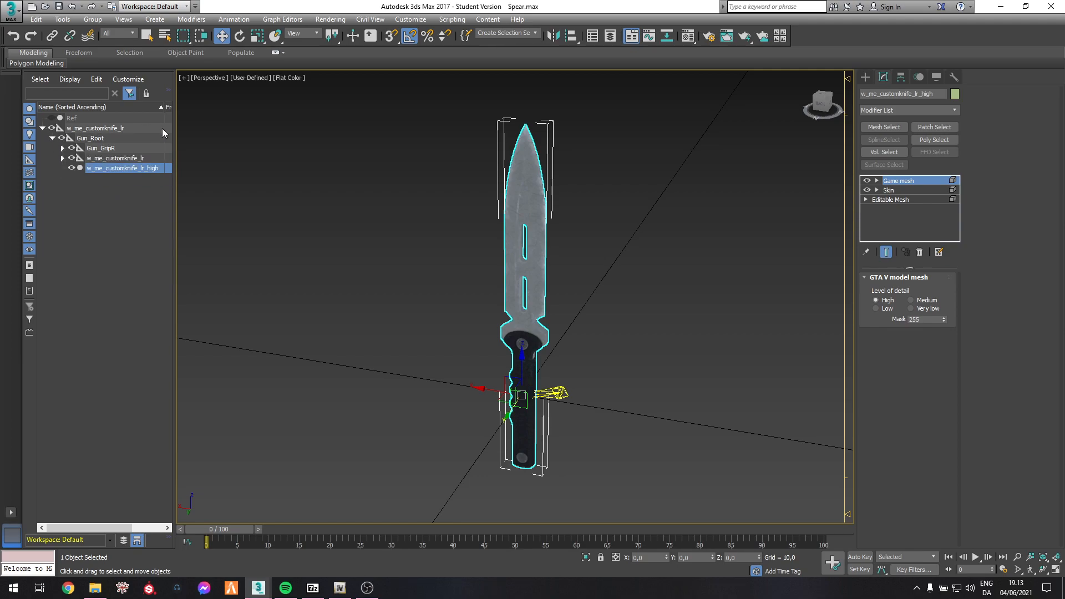
# Unhide the Ref machete mesh and move it clear of the knife so the two sit side by side.
pyautogui.click(51, 118)
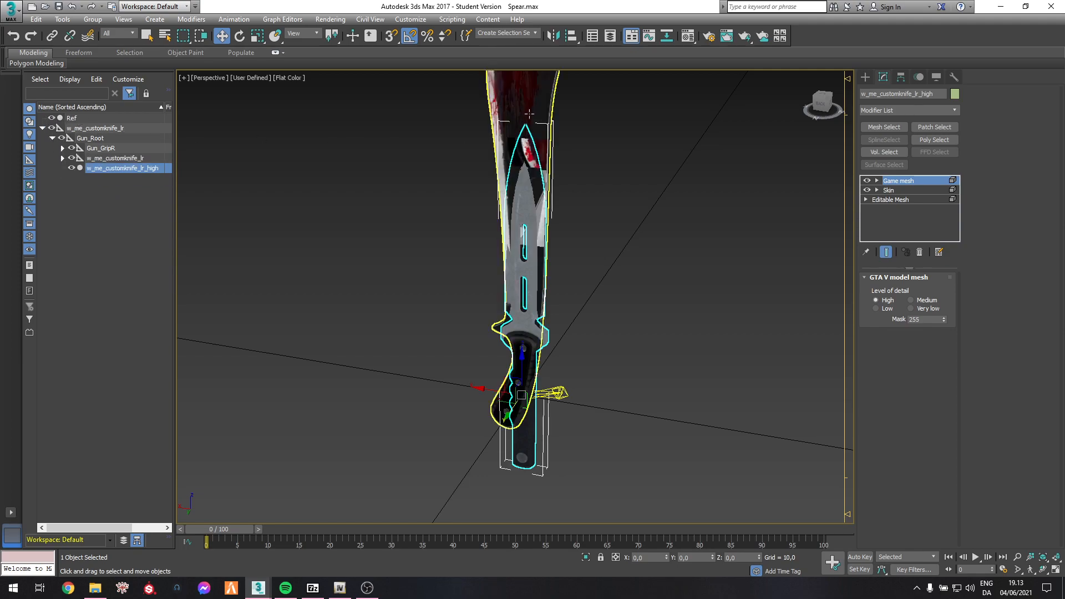
pyautogui.click(480, 130)
pyautogui.scroll(-3, 423, 222)
pyautogui.keyDown('alt'); pyautogui.moveTo(425, 222); pyautogui.dragTo(466, 286, button='middle'); pyautogui.keyUp('alt')
pyautogui.scroll(3, 497, 330)
pyautogui.moveTo(502, 377); pyautogui.dragTo(307, 329)
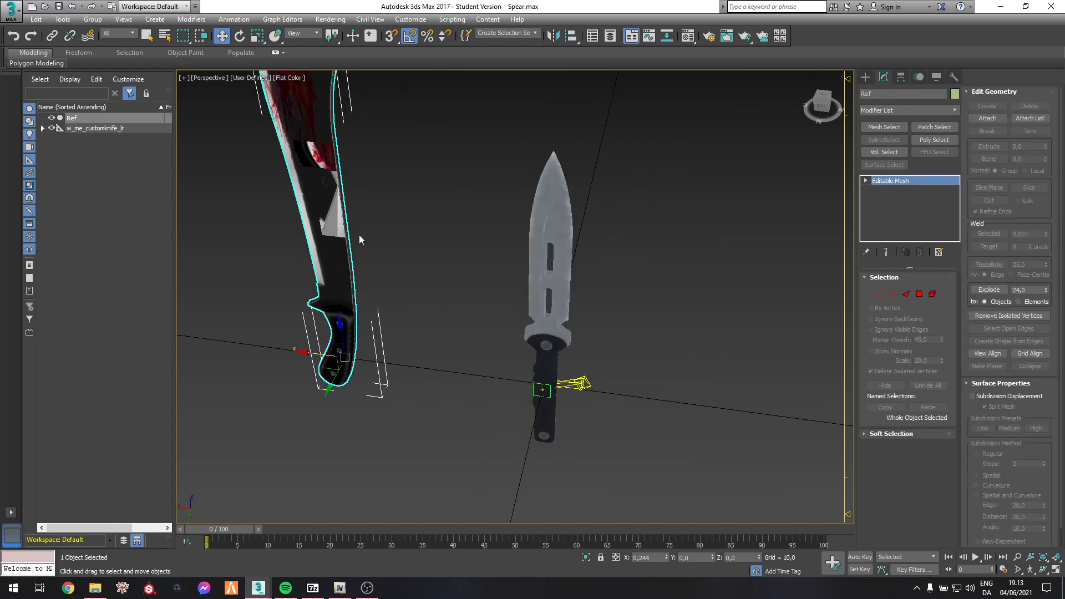
# Add a VertexPaint modifier directly above the Editable Mesh of w_me_customknife_lr_high, beneath Skin.
pyautogui.click(558, 236)
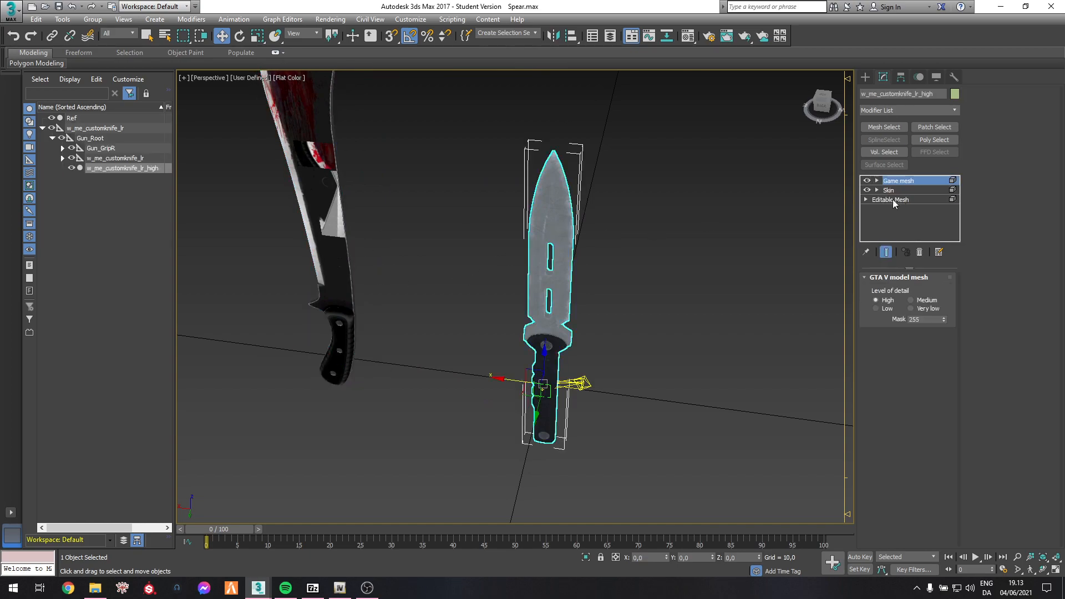
pyautogui.click(891, 198)
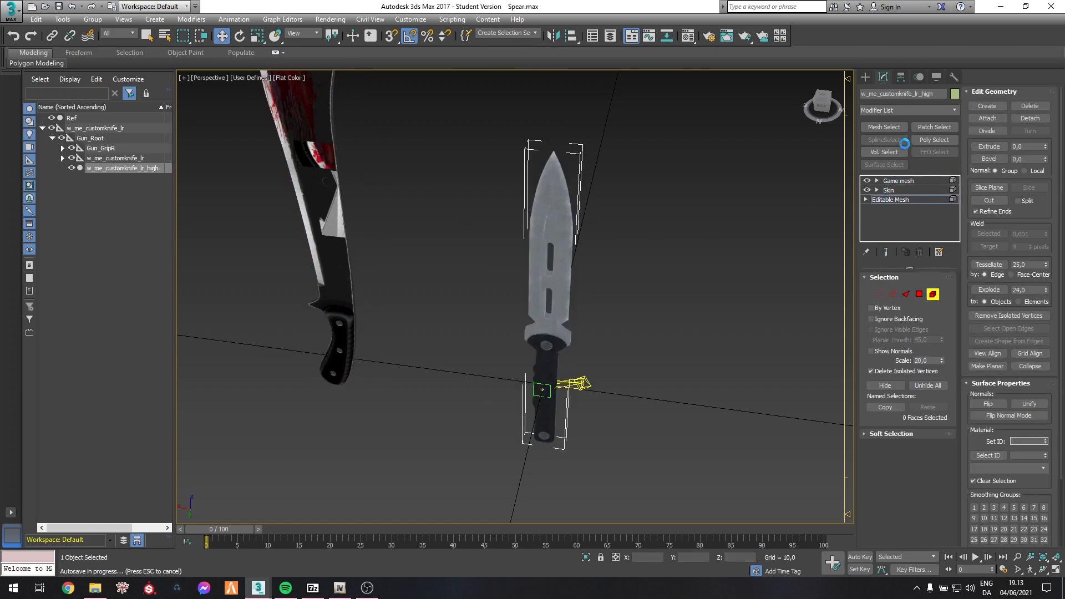
pyautogui.click(897, 110)
pyautogui.write('v')
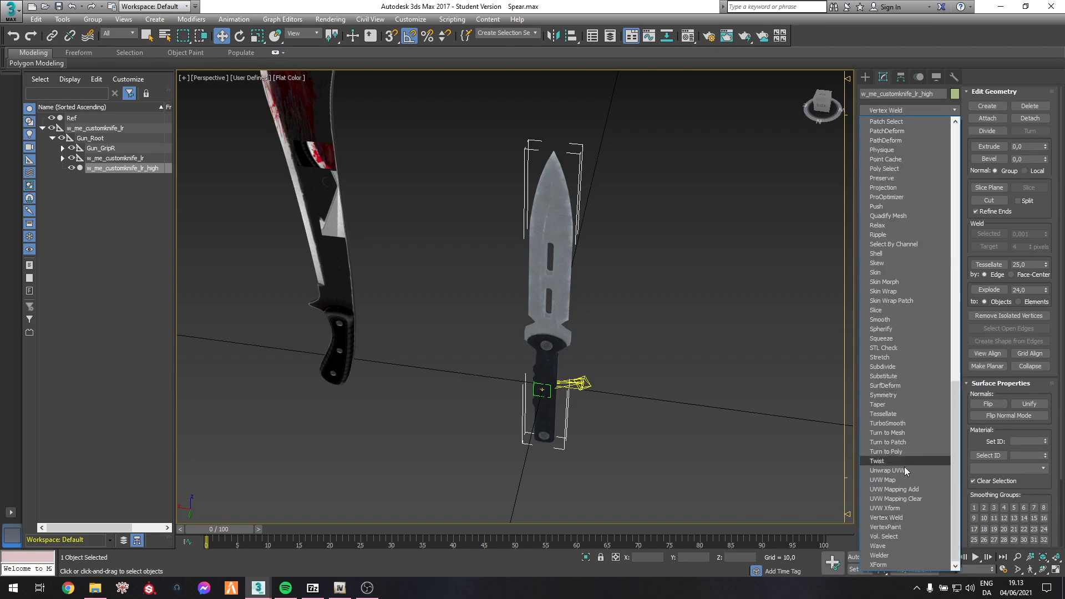
pyautogui.click(887, 527)
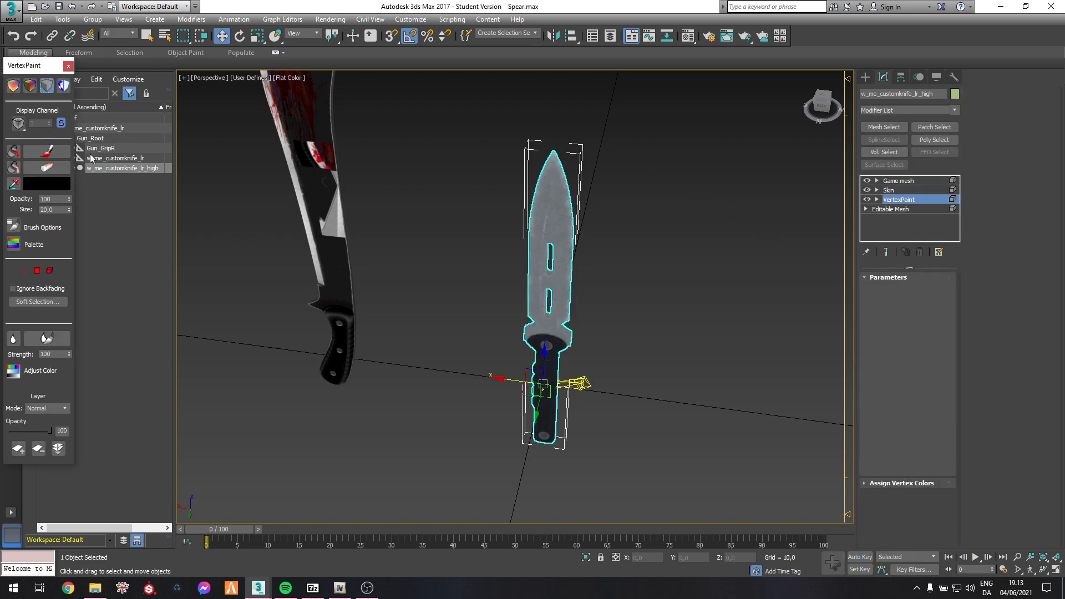
# Sample the yellow vertex color from the Ref machete and fill the whole knife mesh with it.
pyautogui.click(14, 185)
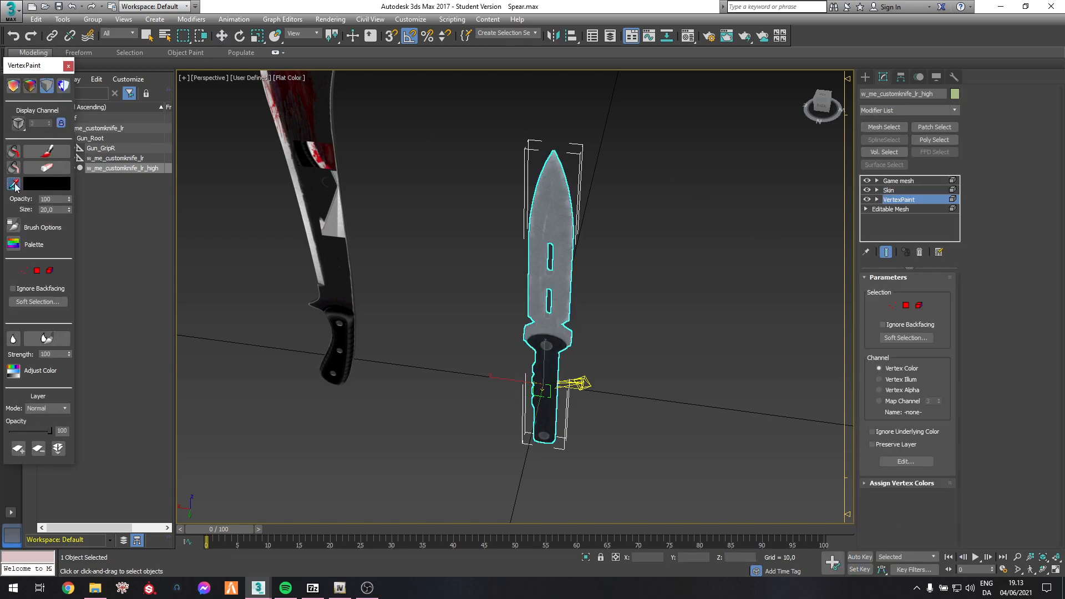
pyautogui.click(340, 270)
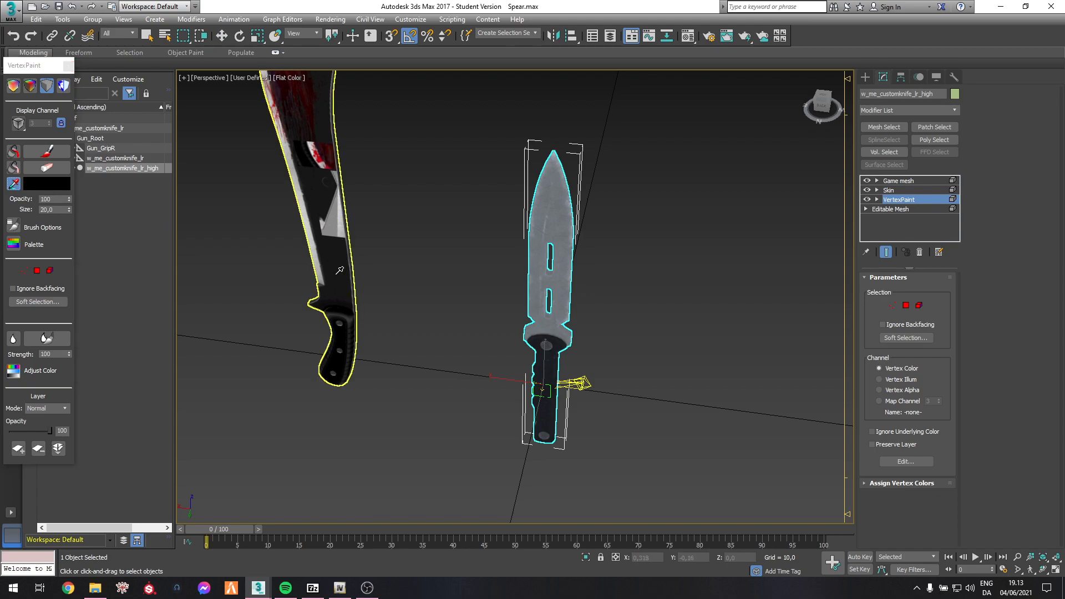
pyautogui.click(15, 151)
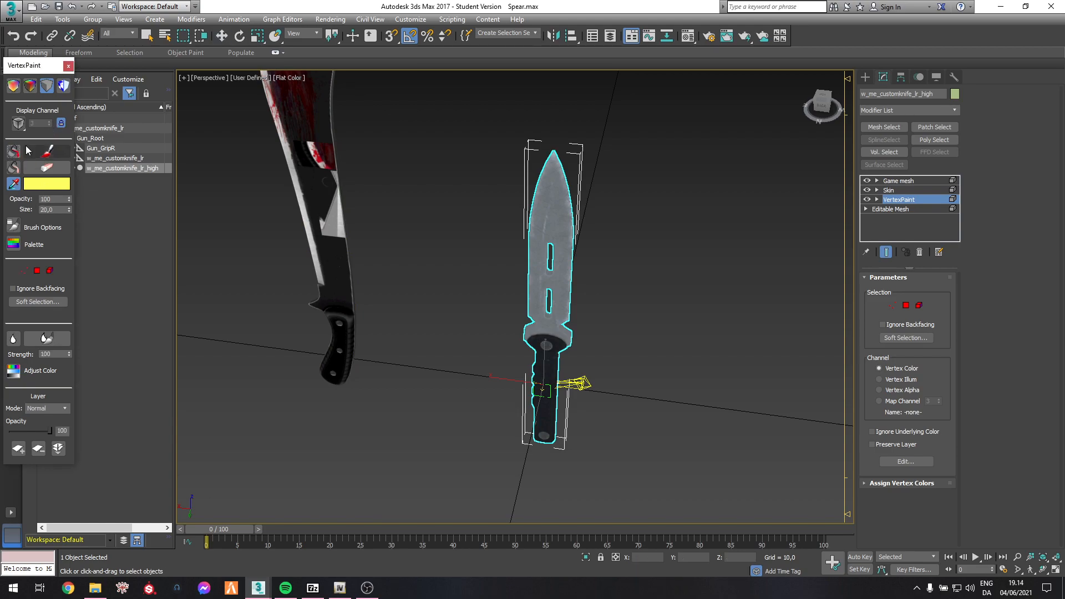
# Preview the knife's vertex colors in shaded display, restore the normal display, and collapse VertexPaint into the Editable Mesh.
pyautogui.click(14, 88)
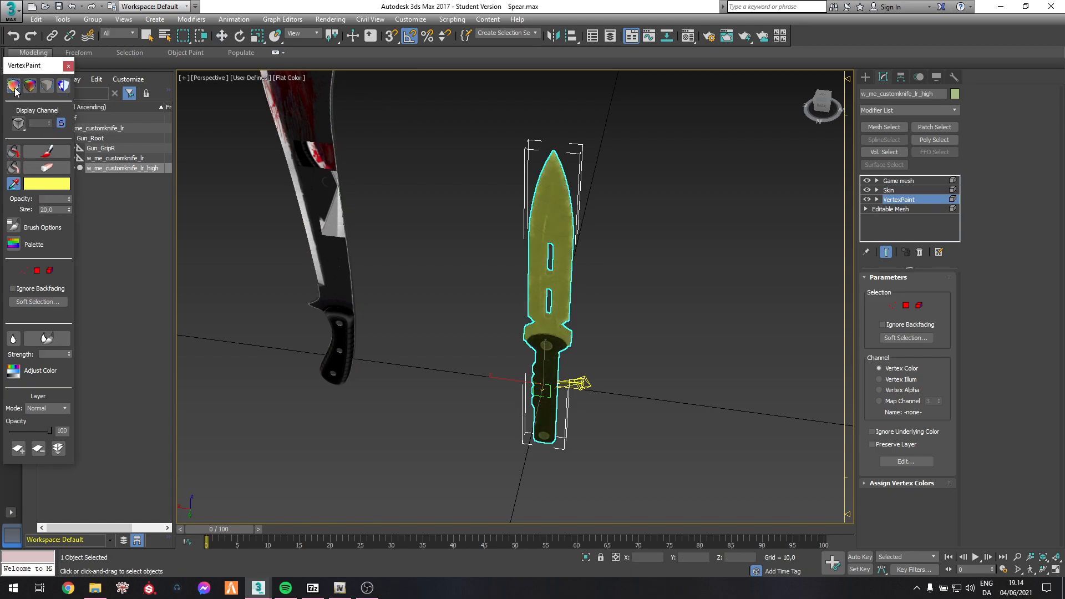
pyautogui.click(47, 86)
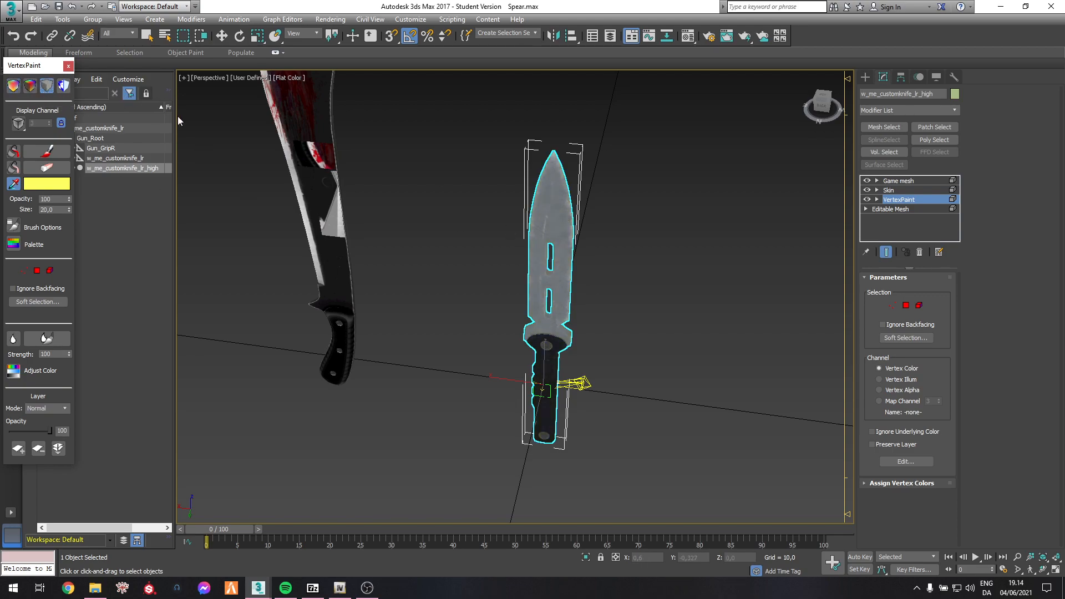
pyautogui.rightClick(900, 203)
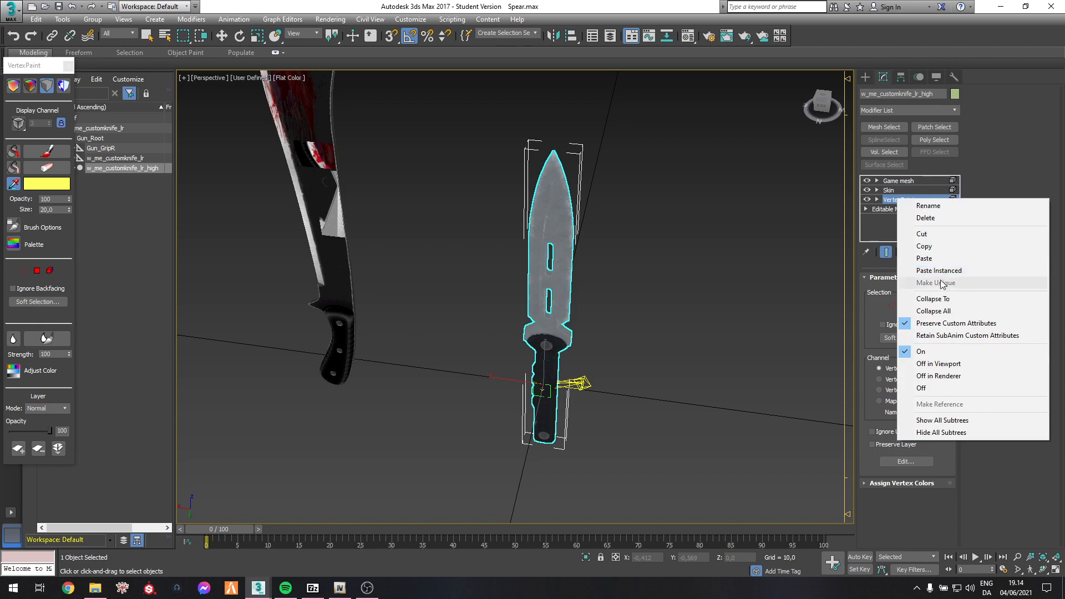
pyautogui.click(946, 300)
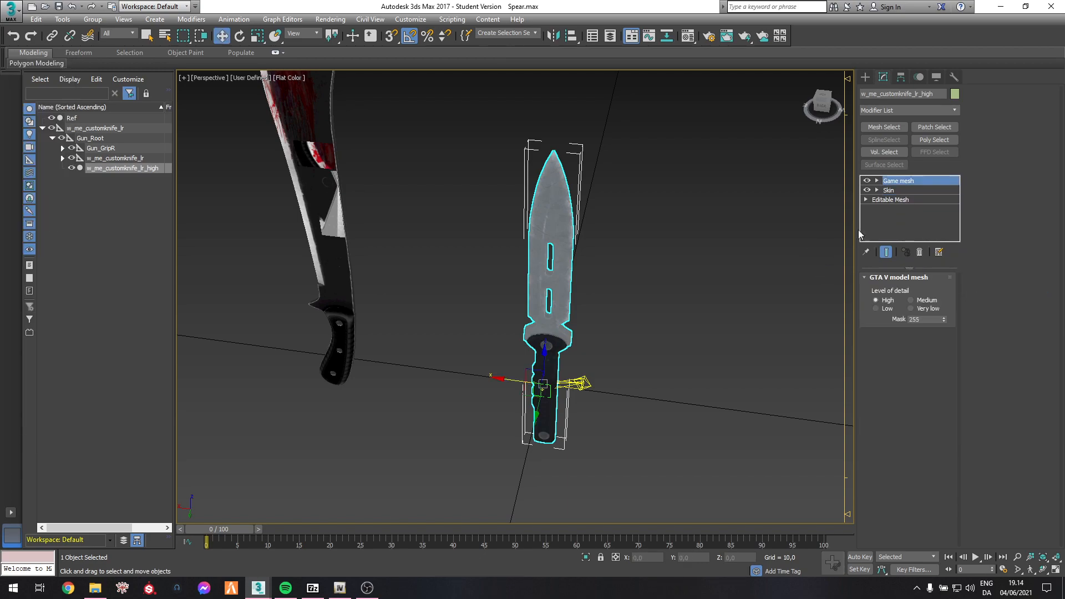
# Add another VertexPaint modifier directly above the knife's Editable Mesh and target its Vertex Alpha channel.
pyautogui.click(899, 200)
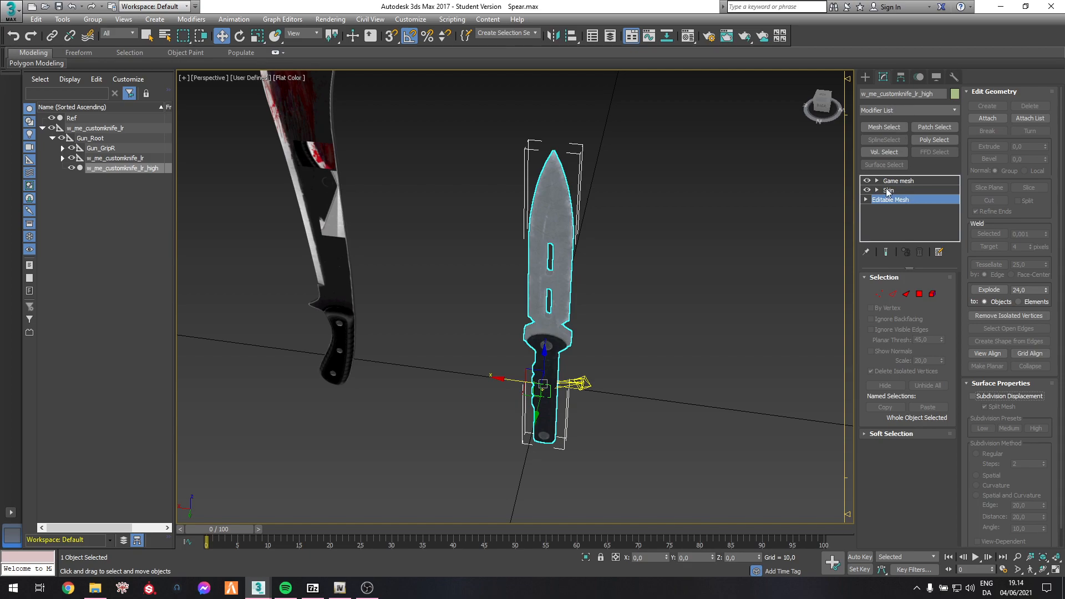
pyautogui.click(902, 111)
pyautogui.press('v')
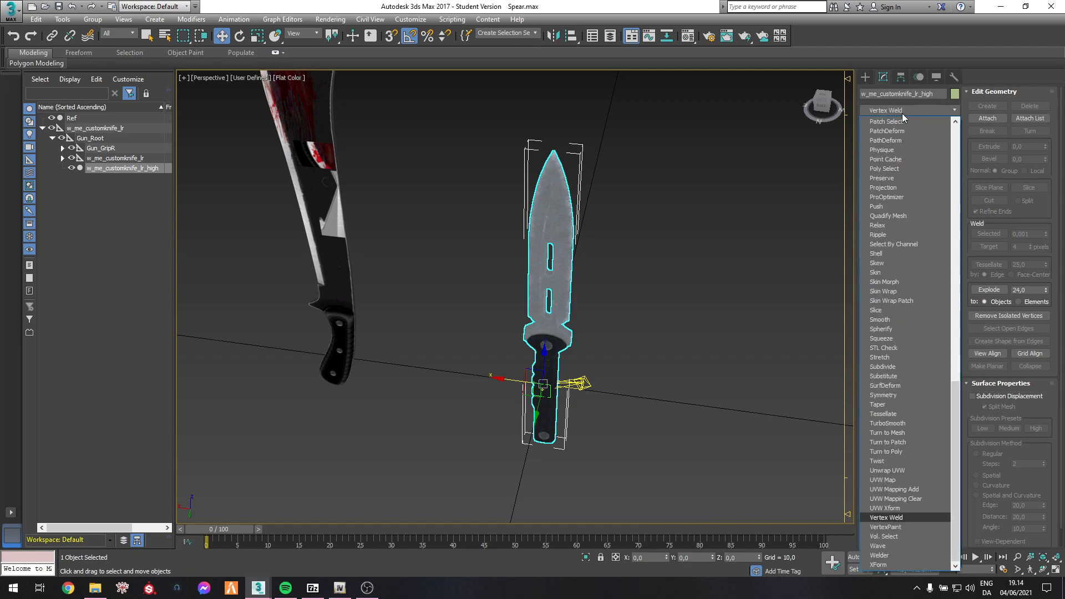
pyautogui.click(894, 527)
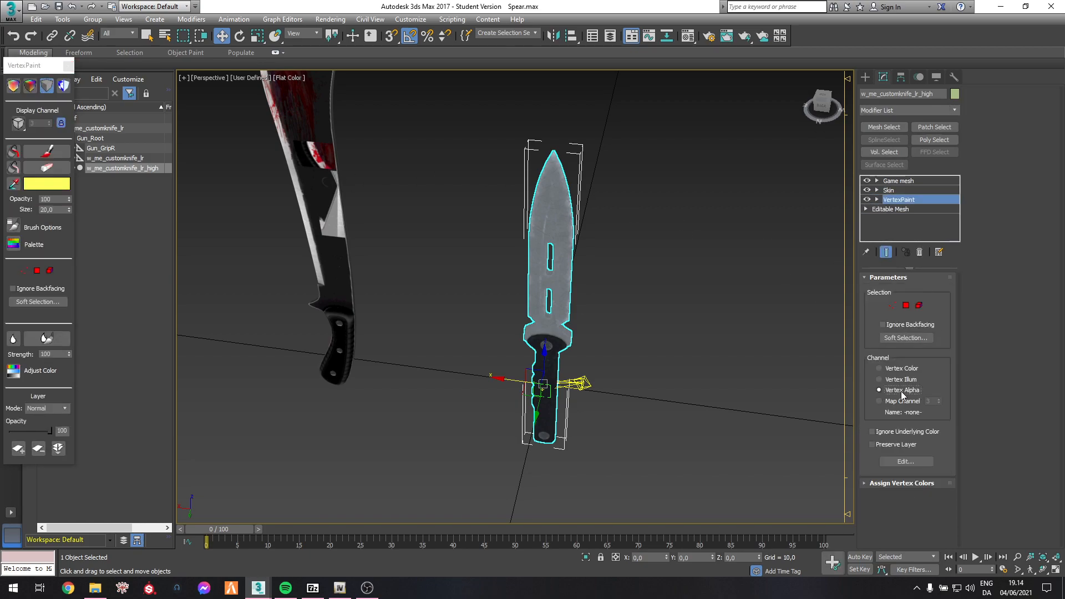
# Set the VertexPaint color to pure red and fill the whole knife mesh with it.
pyautogui.click(54, 187)
pyautogui.moveTo(243, 109); pyautogui.dragTo(225, 71)
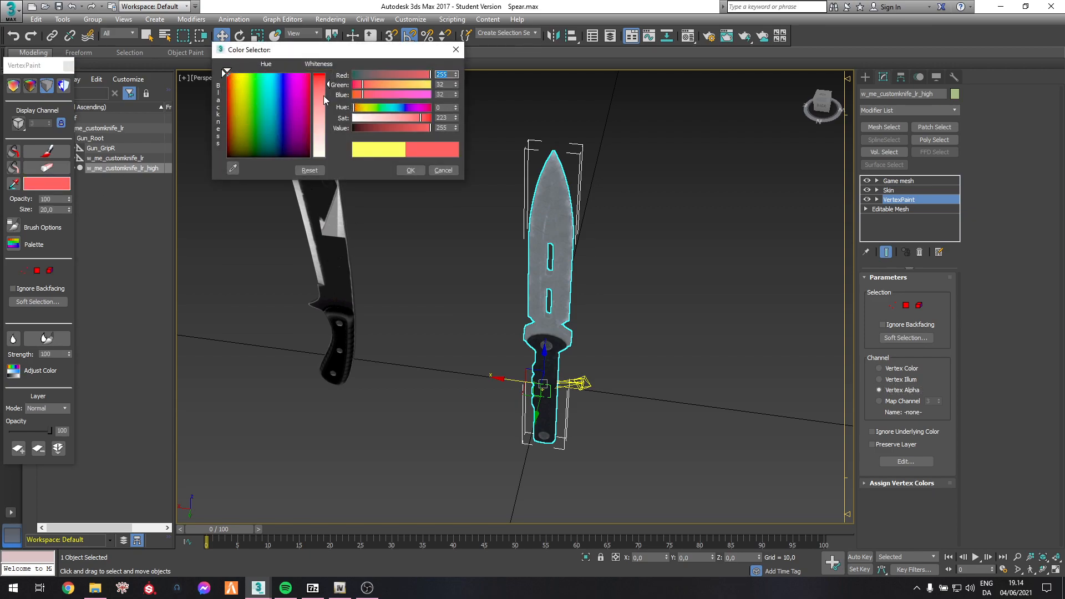
pyautogui.moveTo(320, 85); pyautogui.dragTo(321, 72)
pyautogui.click(411, 171)
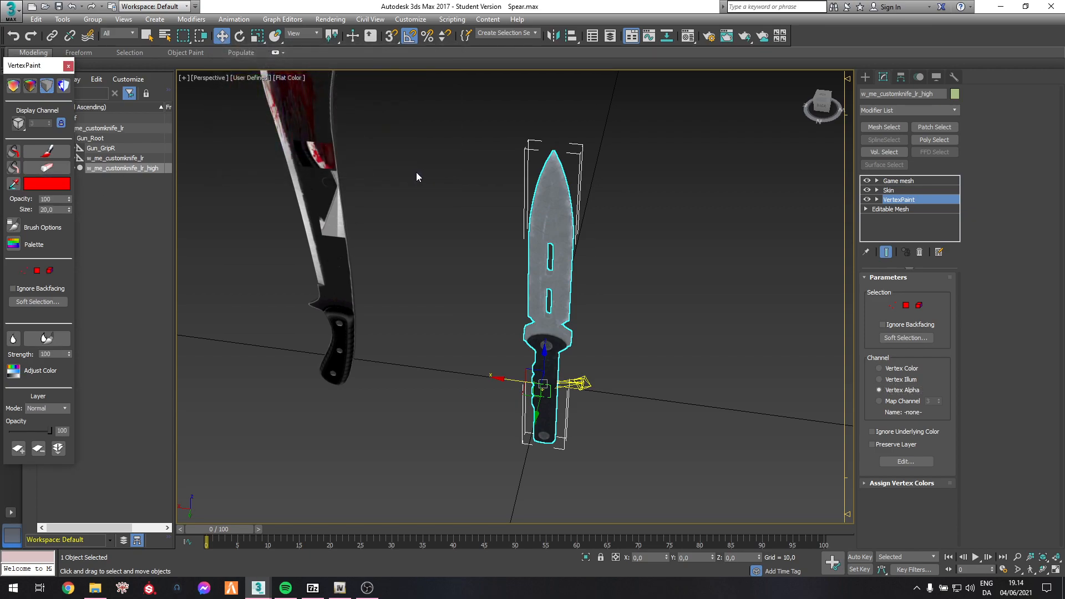
pyautogui.click(14, 154)
# Preview the painted vertex alpha, restore the normal display, and collapse VertexPaint into the Editable Mesh.
pyautogui.click(13, 86)
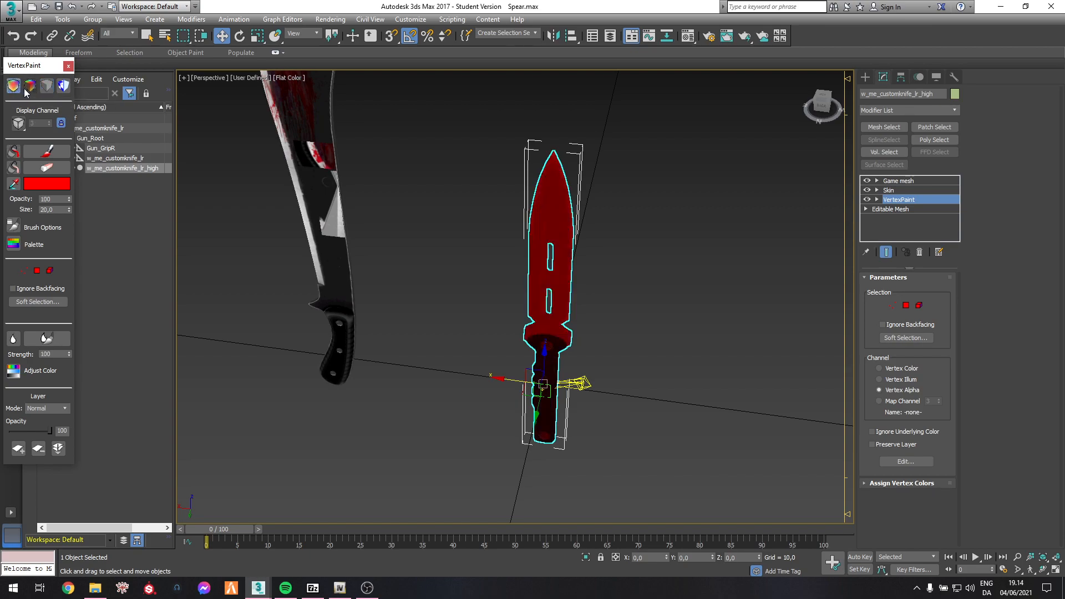
pyautogui.click(46, 87)
pyautogui.click(68, 66)
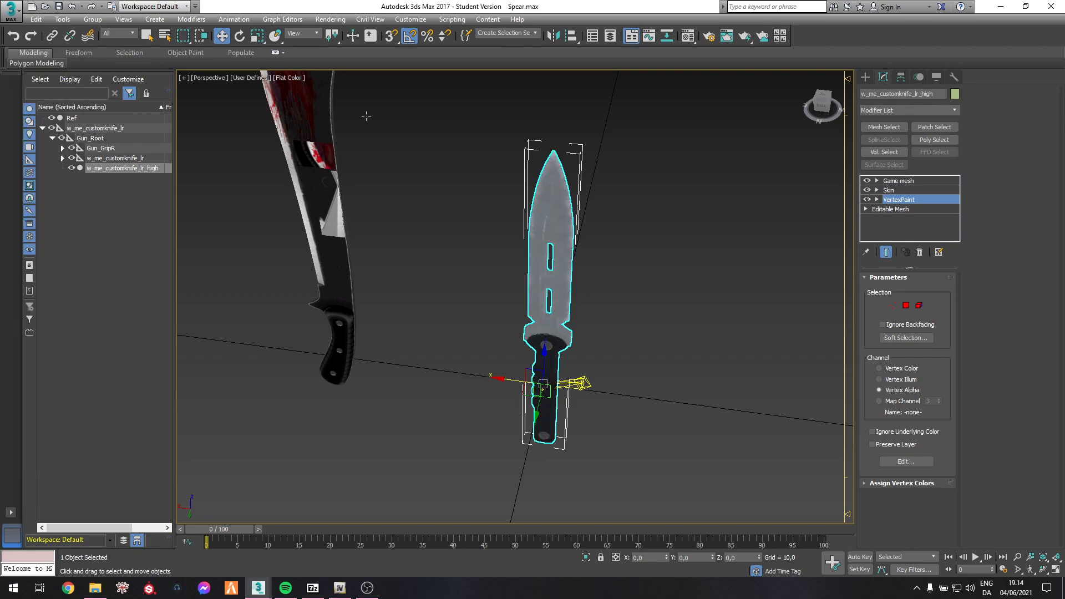
pyautogui.rightClick(904, 199)
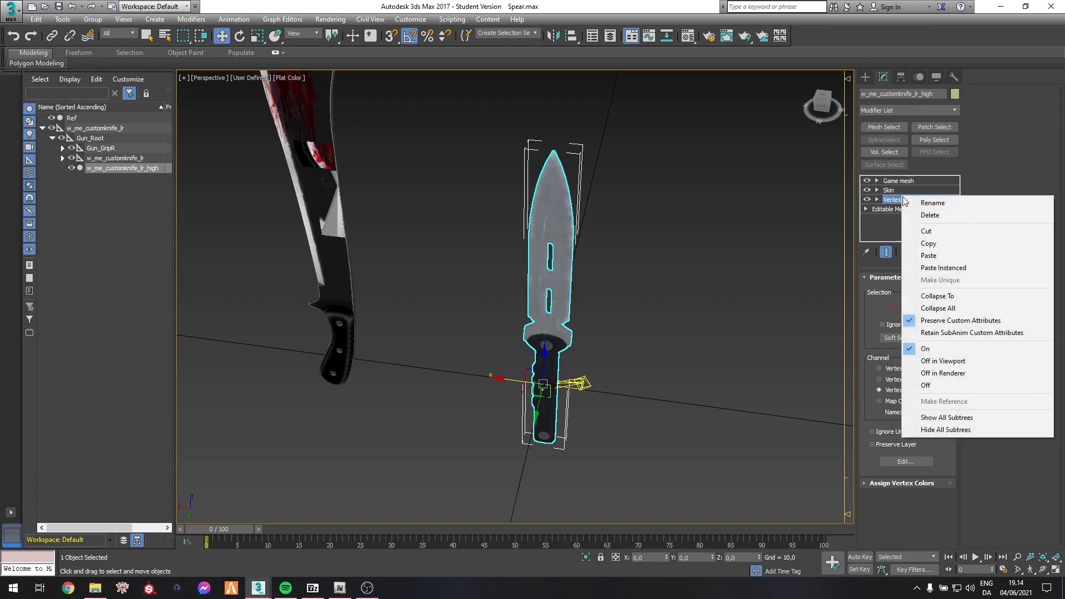
pyautogui.click(956, 297)
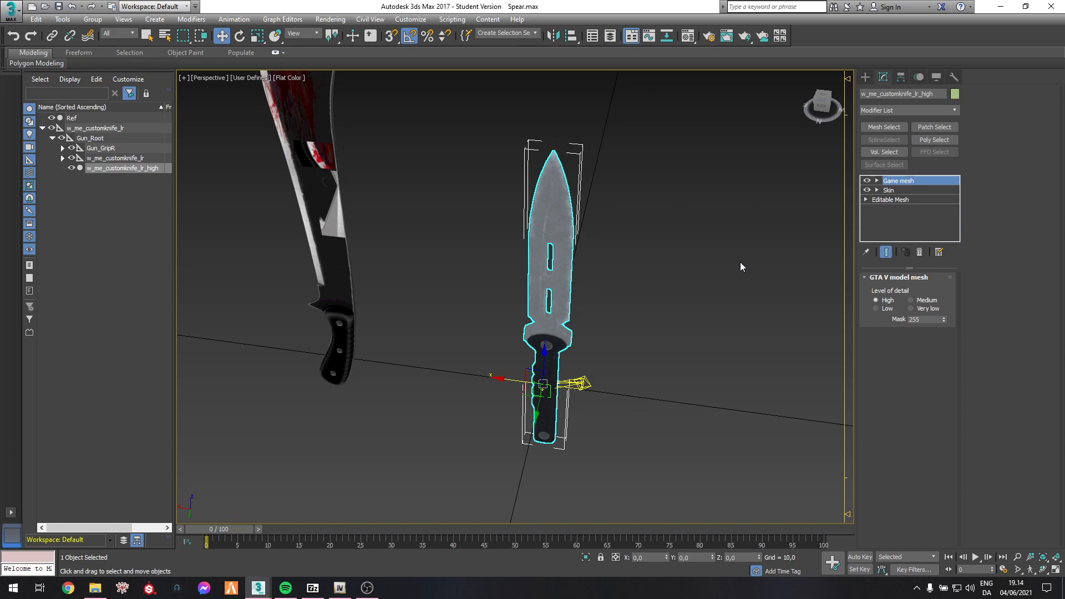
# Return to the knife's Editable Mesh level and switch the viewport from Flat Color to Default Shading.
pyautogui.moveTo(653, 265); pyautogui.dragTo(644, 267, button='middle')
pyautogui.press('F4')
pyautogui.press('F4')
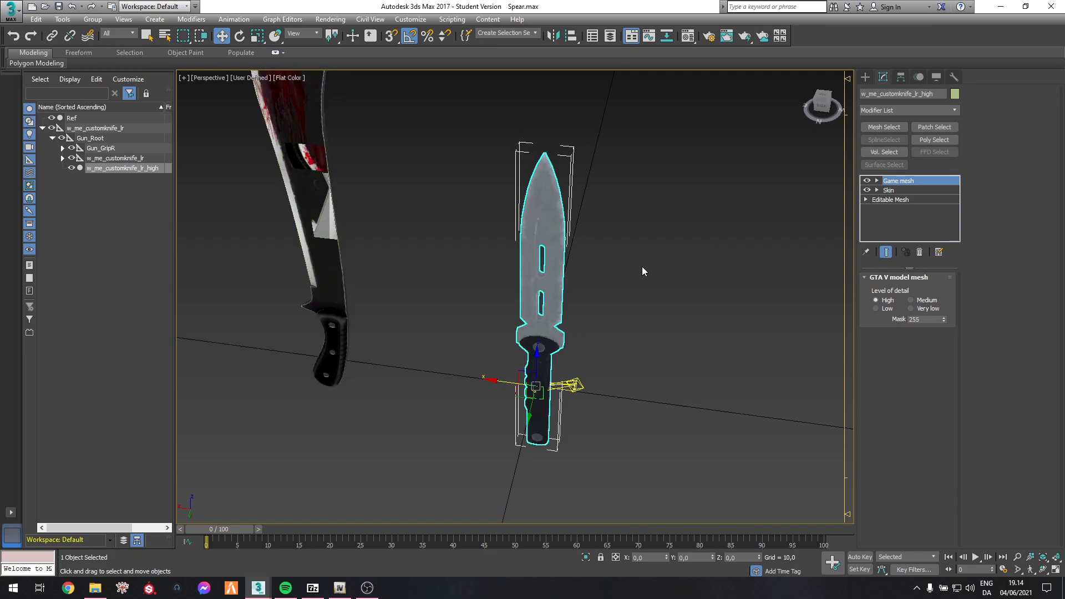
pyautogui.keyDown('alt'); pyautogui.moveTo(647, 311); pyautogui.dragTo(636, 307, button='middle'); pyautogui.keyUp('alt')
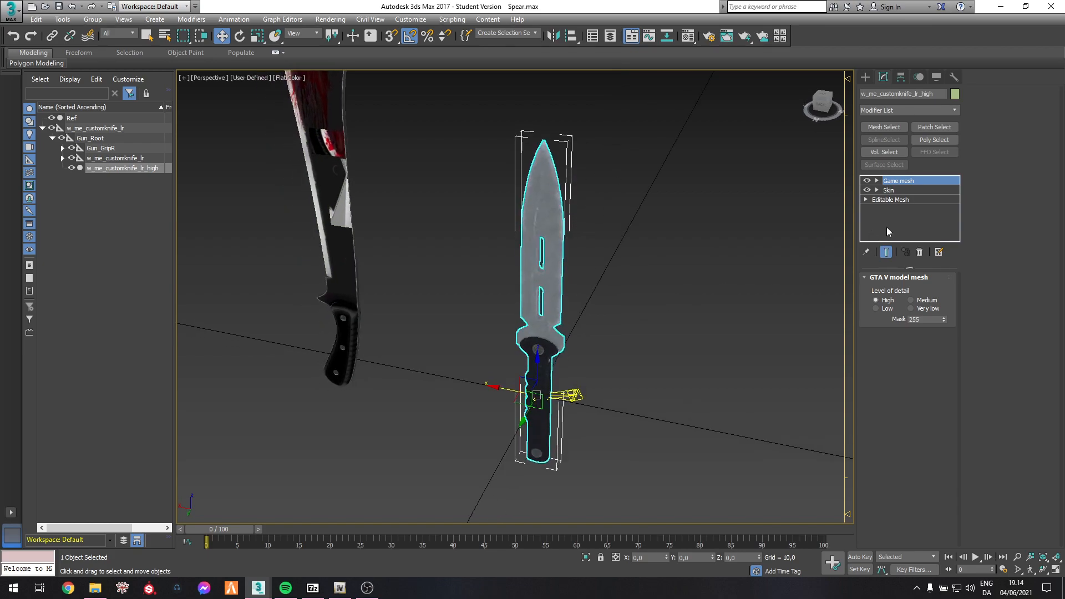
pyautogui.click(891, 200)
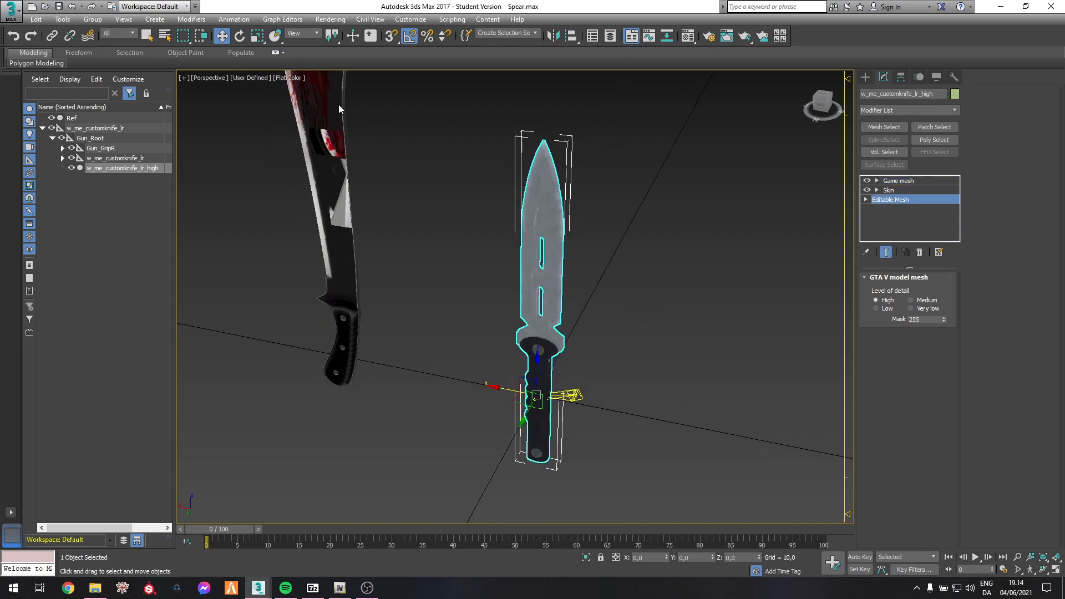
pyautogui.click(287, 78)
pyautogui.click(314, 88)
pyautogui.scroll(8, 558, 240)
pyautogui.moveTo(611, 333); pyautogui.dragTo(433, 274, button='middle')
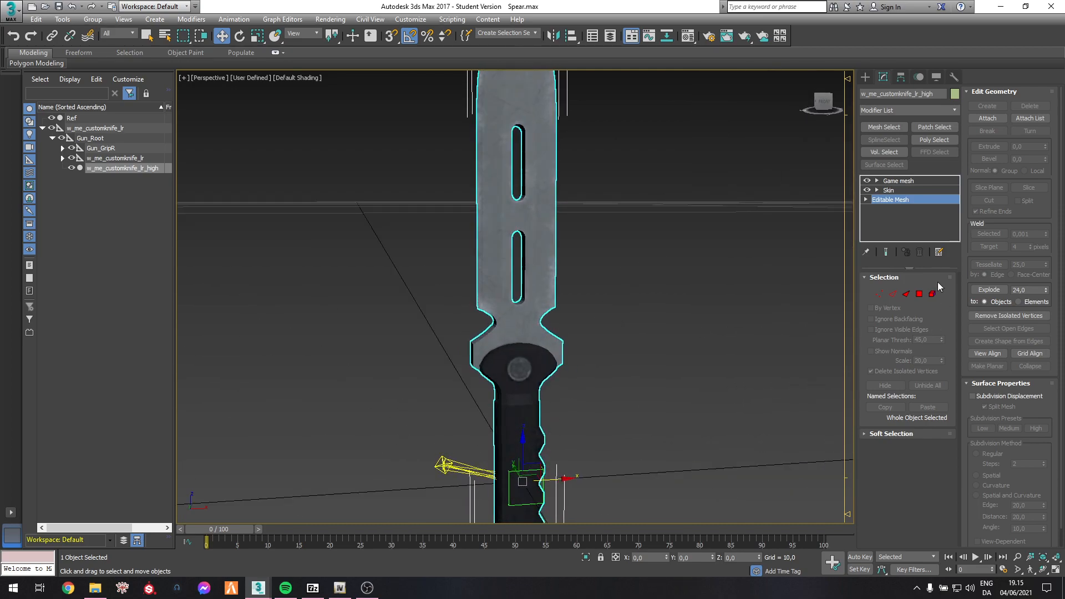
# Select all polygons of the knife mesh, apply Auto Smooth at 45,0, and clear the selection.
pyautogui.click(919, 294)
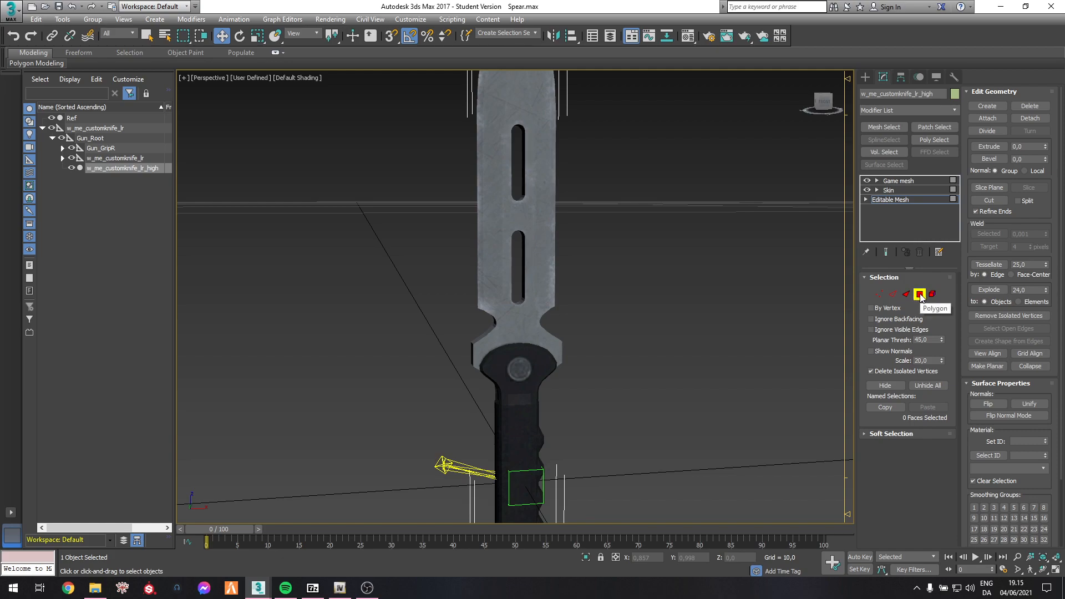
pyautogui.moveTo(668, 292); pyautogui.dragTo(657, 261, button='middle')
pyautogui.hotkey('ctrl', 'a')
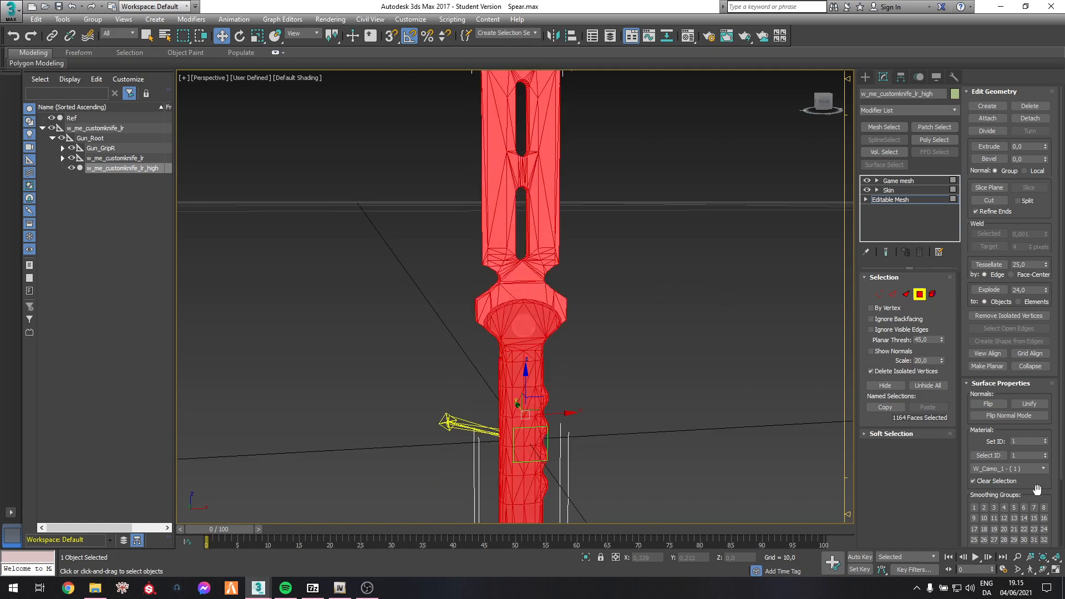
pyautogui.scroll(-2, 1027, 458)
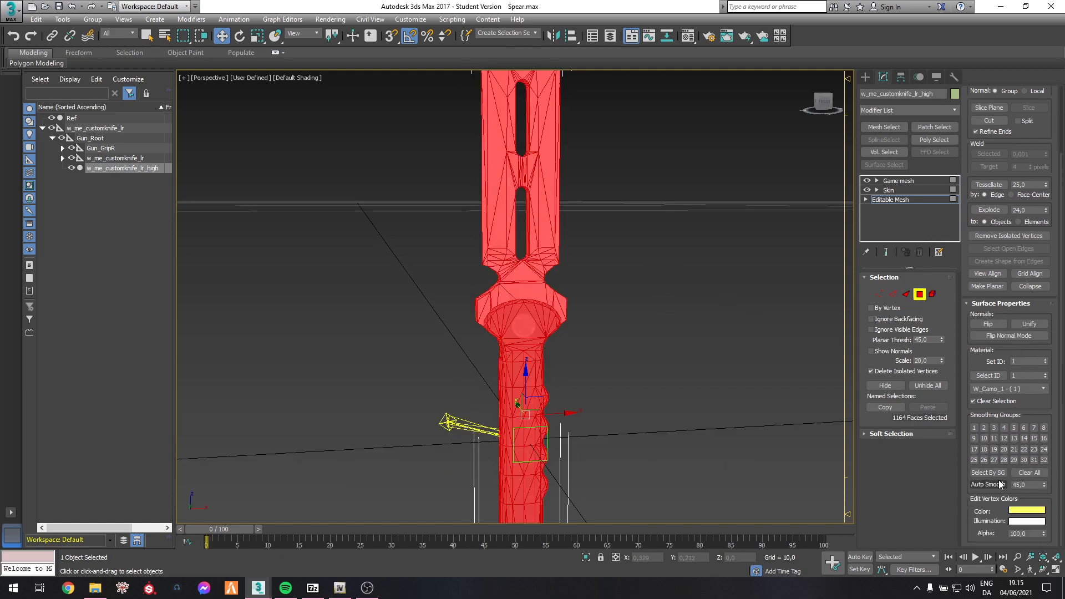
pyautogui.click(992, 485)
pyautogui.click(641, 272)
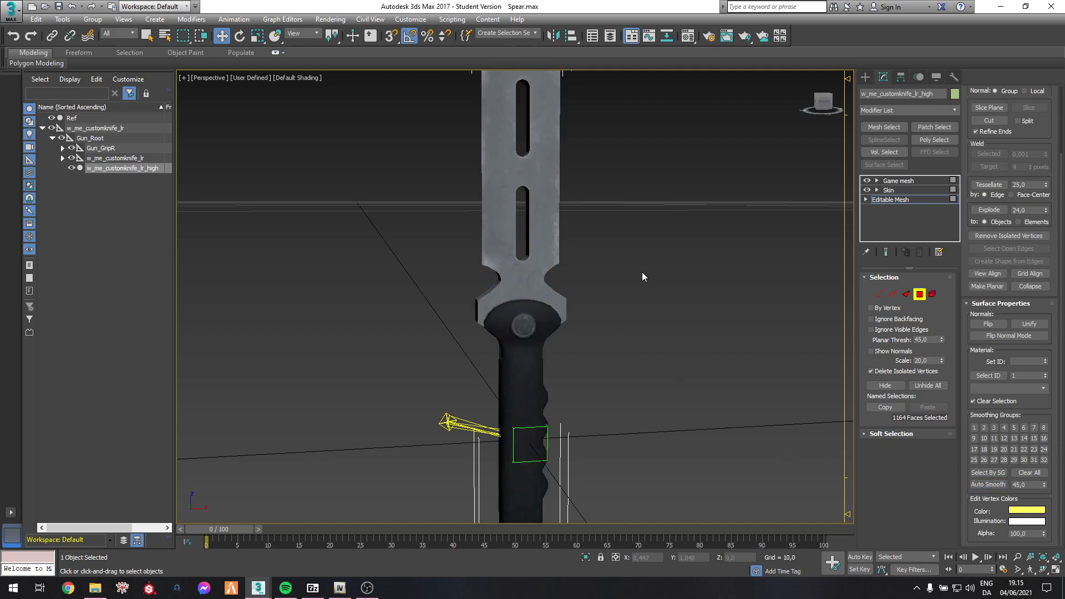
# Examine the smoothing along the bevel at the blade tip by selecting its faces, and leave polygon selection.
pyautogui.moveTo(638, 209); pyautogui.dragTo(617, 330, button='middle')
pyautogui.press('F4')
pyautogui.press('F4')
pyautogui.press('F4')
pyautogui.scroll(5, 494, 107)
pyautogui.moveTo(581, 127); pyautogui.dragTo(550, 176, button='middle')
pyautogui.click(549, 177)
pyautogui.scroll(3, 554, 213)
pyautogui.keyDown('ctrl'); pyautogui.click(531, 218); pyautogui.keyUp('ctrl')
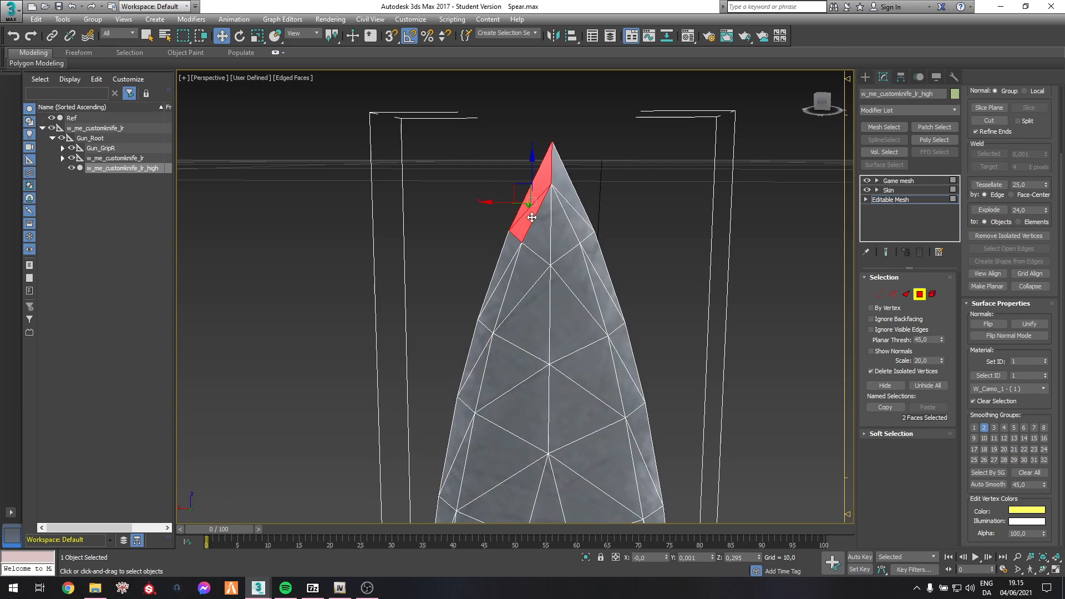
pyautogui.press('F4')
pyautogui.keyDown('ctrl'); pyautogui.click(514, 247); pyautogui.keyUp('ctrl')
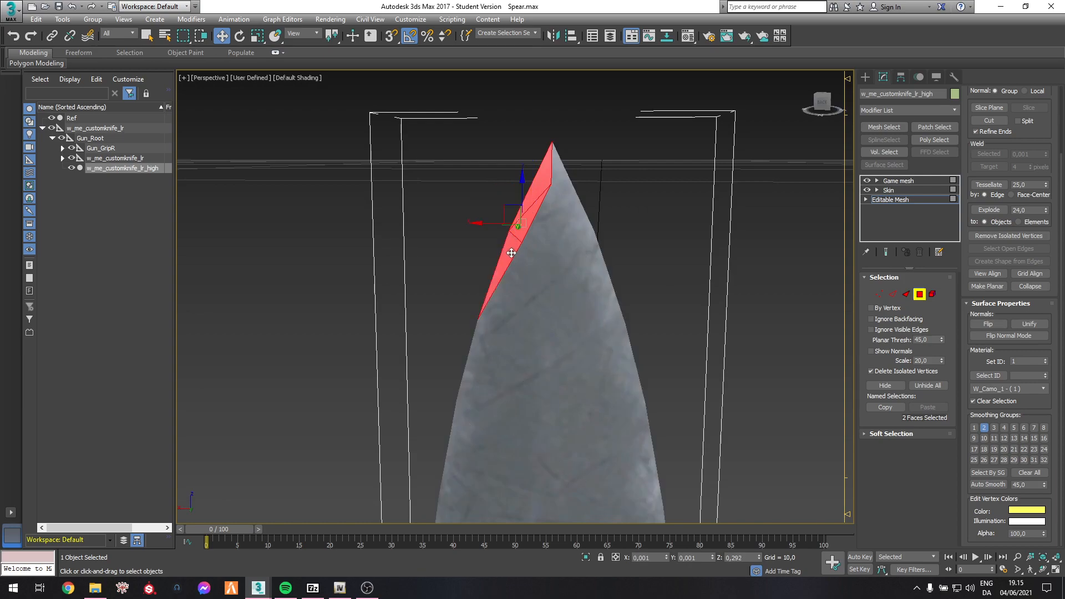
pyautogui.keyDown('ctrl'); pyautogui.click(508, 270); pyautogui.keyUp('ctrl')
pyautogui.keyDown('ctrl'); pyautogui.click(483, 336); pyautogui.keyUp('ctrl')
pyautogui.keyDown('ctrl'); pyautogui.click(486, 353); pyautogui.keyUp('ctrl')
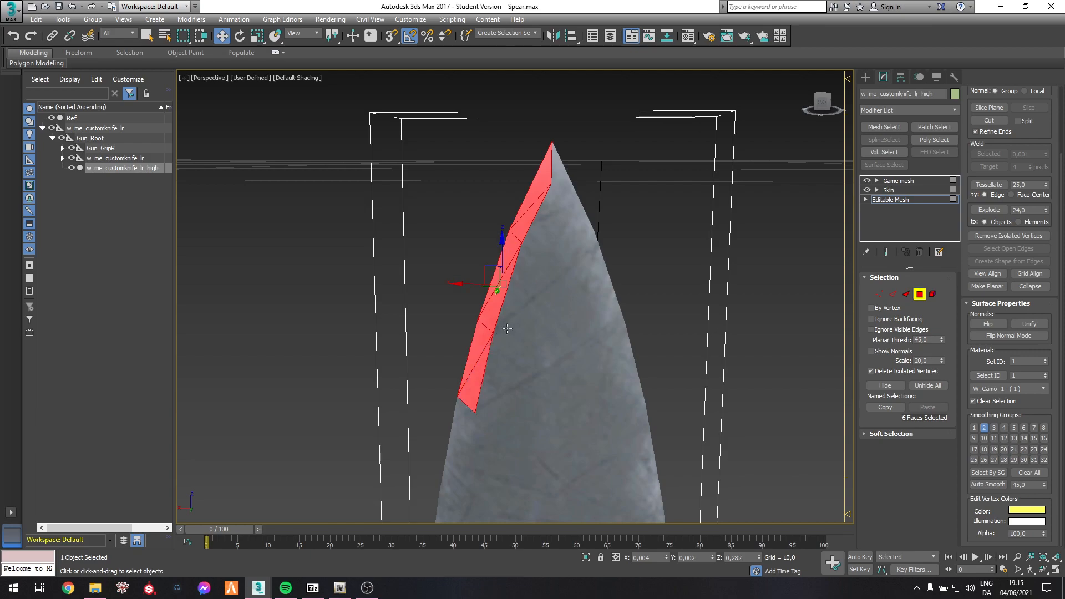
pyautogui.click(921, 298)
# Hide the Ref machete mesh so only the custom knife remains in the scene.
pyautogui.scroll(-5, 733, 350)
pyautogui.moveTo(700, 318); pyautogui.dragTo(583, 166, button='middle')
pyautogui.scroll(-3, 583, 277)
pyautogui.keyDown('alt'); pyautogui.moveTo(635, 310); pyautogui.dragTo(508, 251, button='middle'); pyautogui.keyUp('alt')
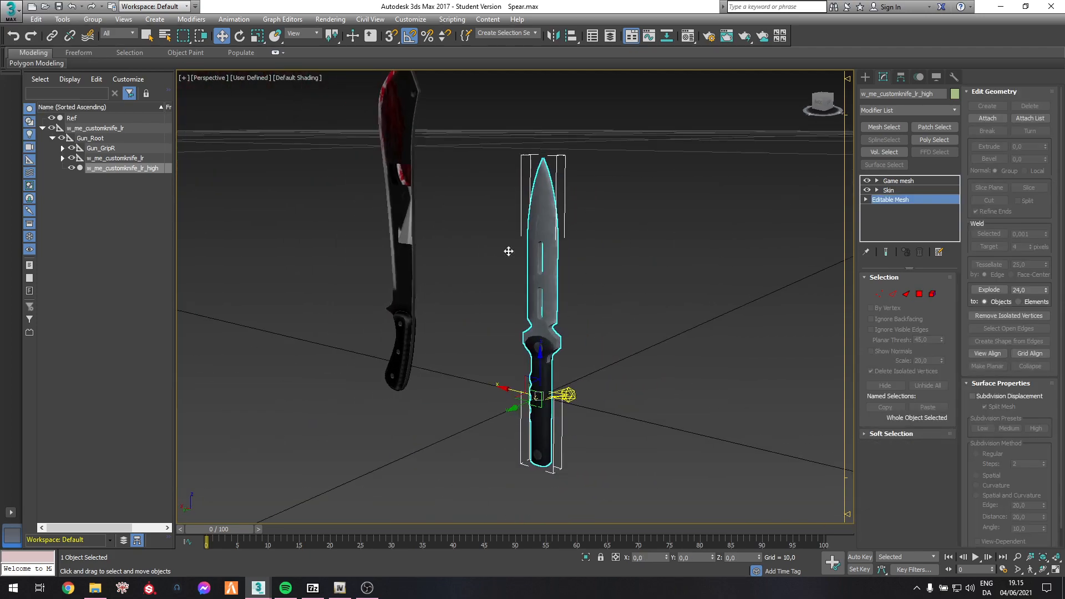
pyautogui.click(52, 118)
pyautogui.keyDown('alt'); pyautogui.moveTo(604, 265); pyautogui.dragTo(622, 280, button='middle'); pyautogui.keyUp('alt')
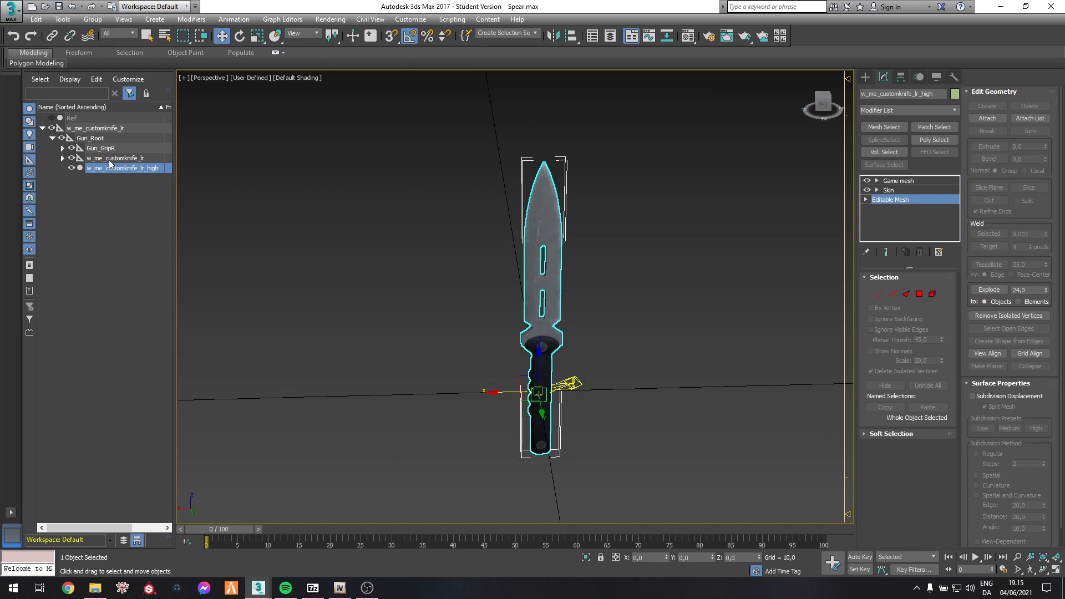
# Check the Gun_GripR bones, and unhide and select the 0x1 collision box under w_me_customknife_lr.
pyautogui.click(101, 148)
pyautogui.click(62, 148)
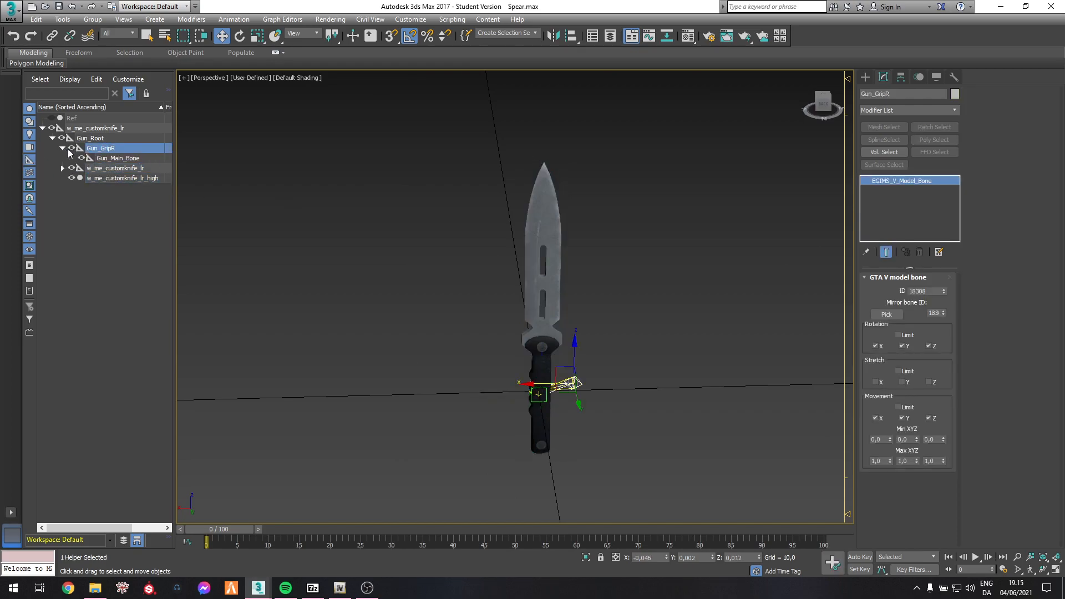
pyautogui.click(69, 159)
pyautogui.click(63, 148)
pyautogui.click(62, 158)
pyautogui.click(96, 168)
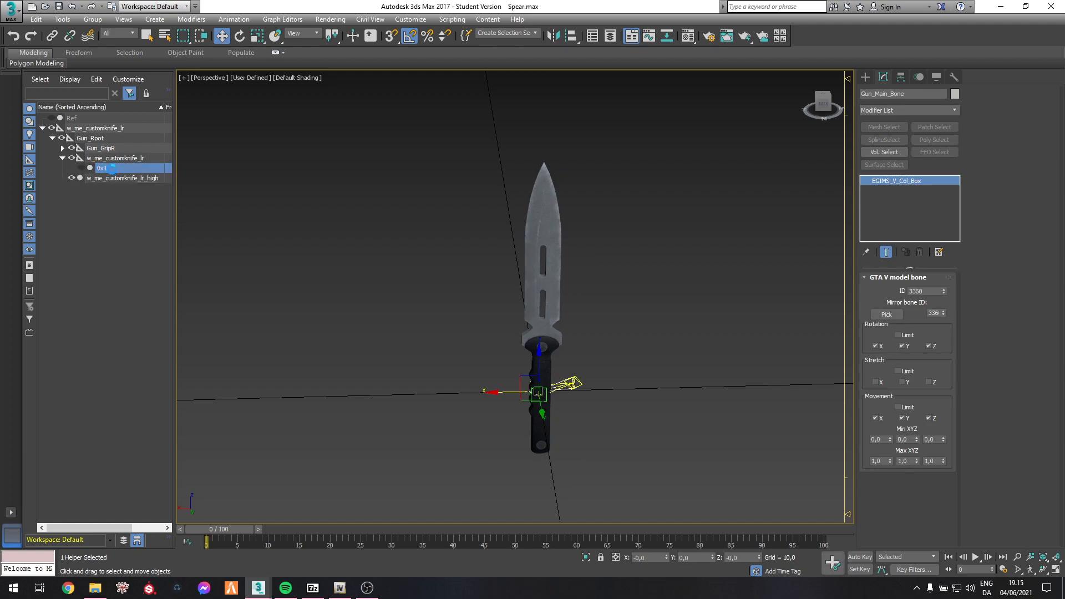
pyautogui.keyDown('alt'); pyautogui.moveTo(543, 338); pyautogui.dragTo(529, 315, button='middle'); pyautogui.keyUp('alt')
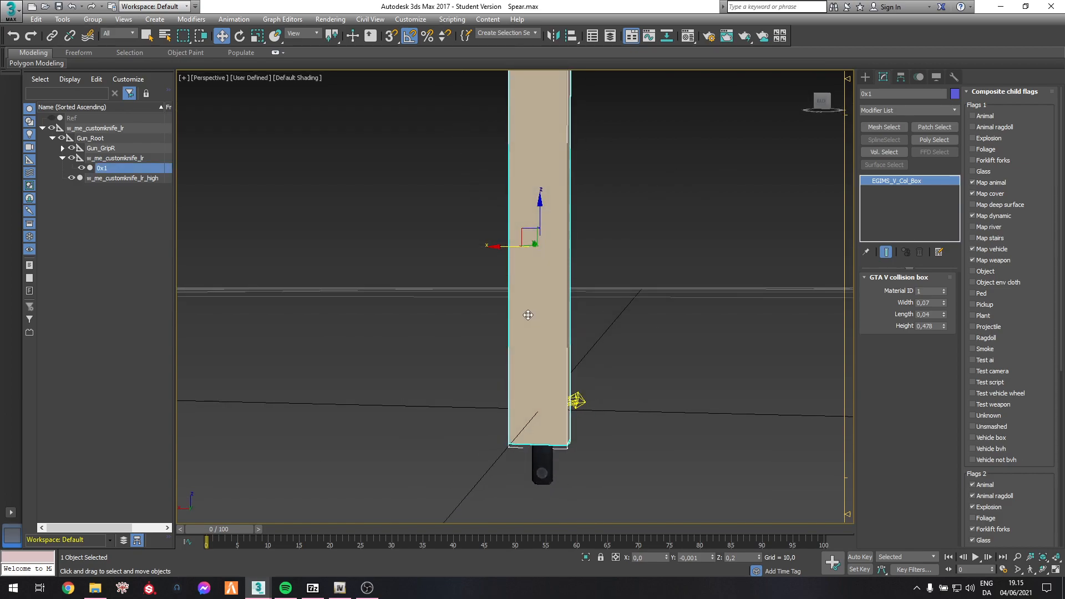
# In the Front view, move the 0x1 collision box down so it is centered on the knife.
pyautogui.press('f')
pyautogui.press('z')
pyautogui.scroll(-4, 528, 315)
pyautogui.moveTo(541, 357); pyautogui.dragTo(537, 303, button='middle')
pyautogui.scroll(4, 537, 294)
pyautogui.scroll(2, 748, 274)
pyautogui.scroll(-3, 723, 233)
pyautogui.moveTo(661, 215); pyautogui.dragTo(663, 238, button='middle')
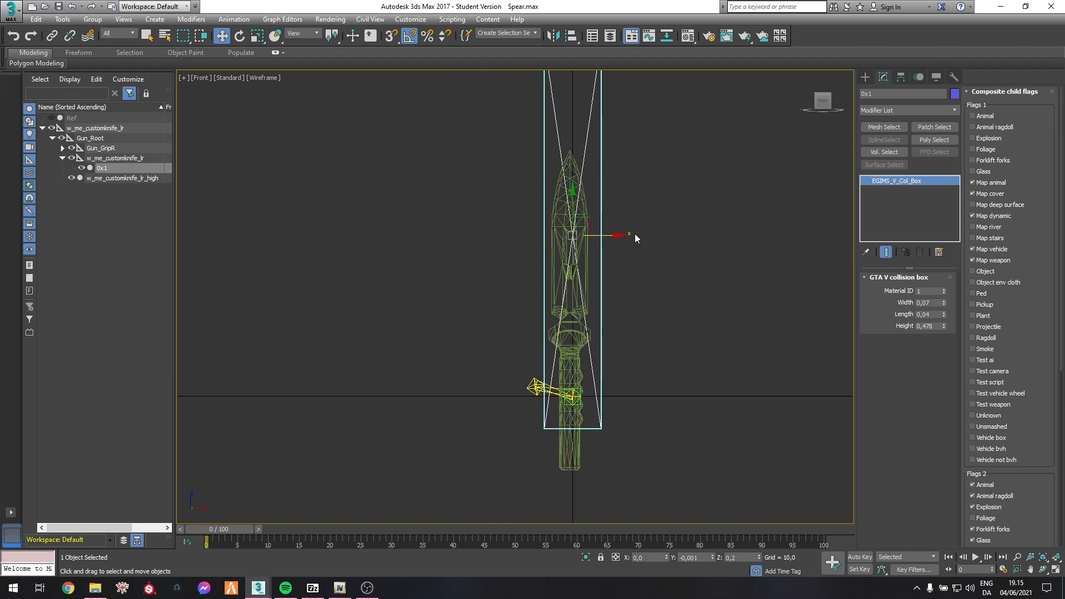
pyautogui.moveTo(589, 216); pyautogui.dragTo(586, 294)
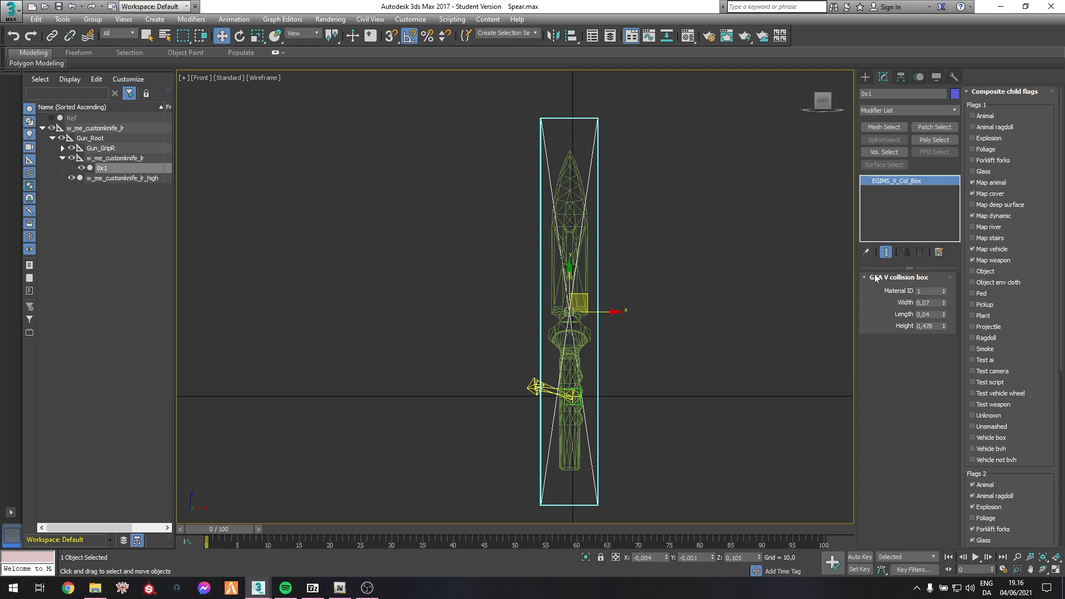
# Set the collision box's height to 0,39 and nudge it so it spans the knife from tip to handle.
pyautogui.moveTo(944, 328); pyautogui.dragTo(945, 328)
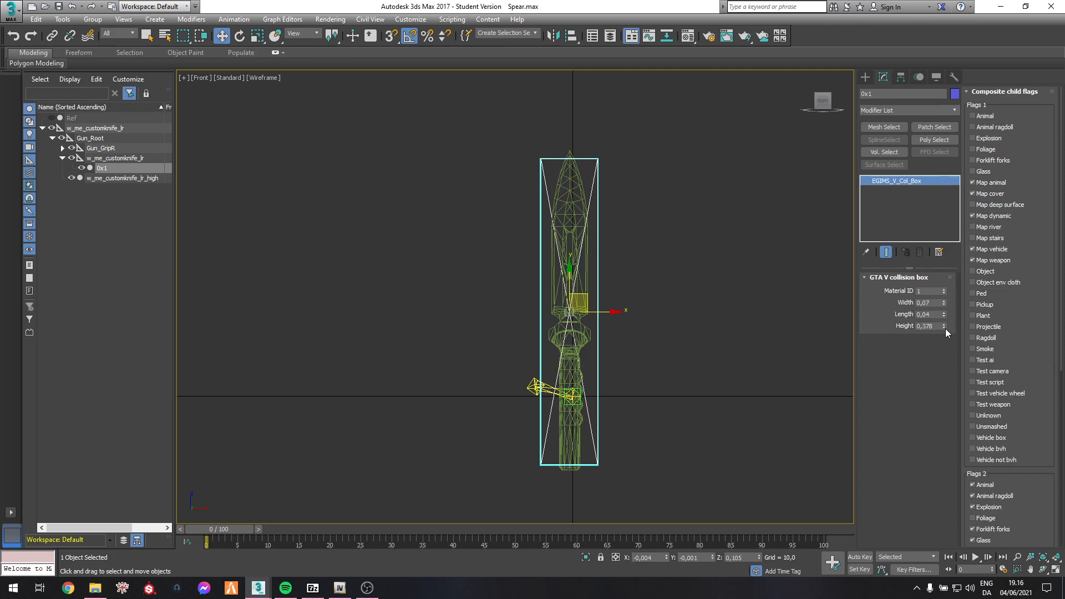
pyautogui.click(943, 328)
pyautogui.press('Return')
pyautogui.write('3')
pyautogui.press('Return')
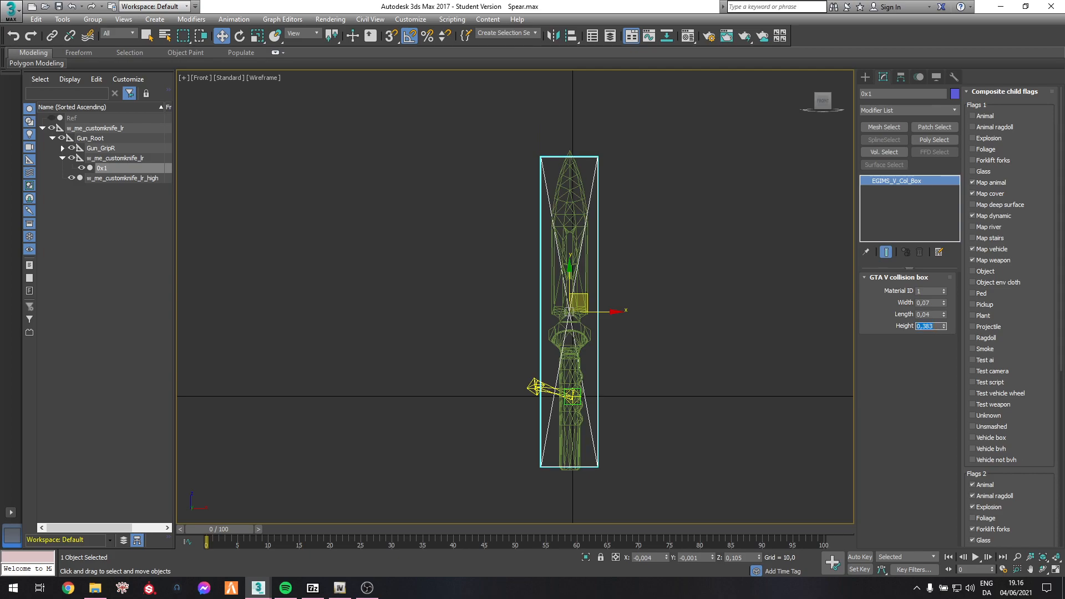
pyautogui.press('Return')
pyautogui.write('0,39')
pyautogui.press('Return')
pyautogui.moveTo(571, 273); pyautogui.dragTo(571, 272)
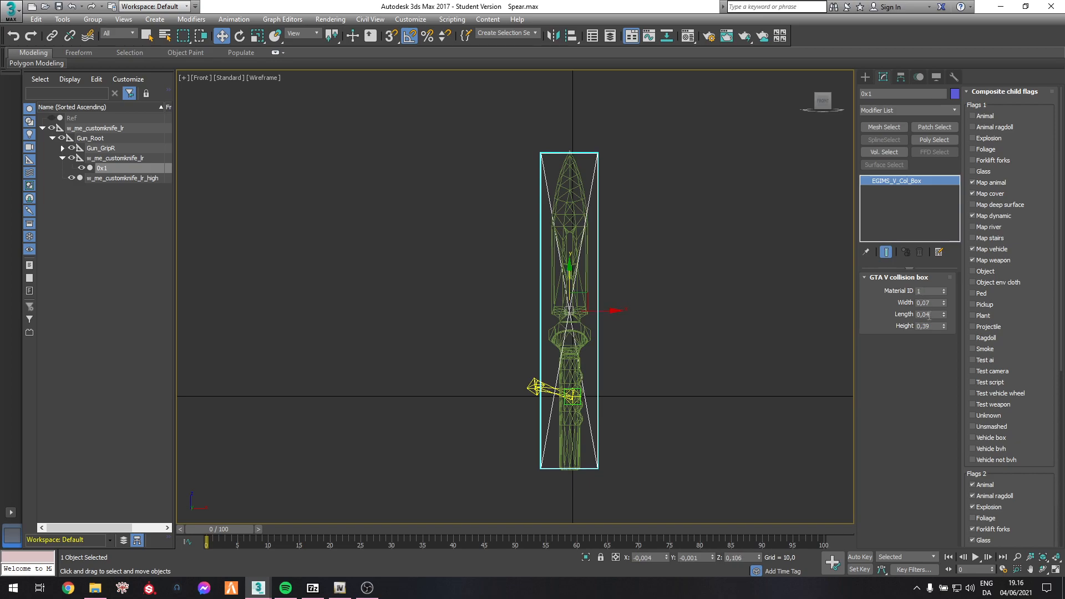
# In the Left view, shift the collision box sideways to center it on the knife's thickness.
pyautogui.press('t')
pyautogui.press('l')
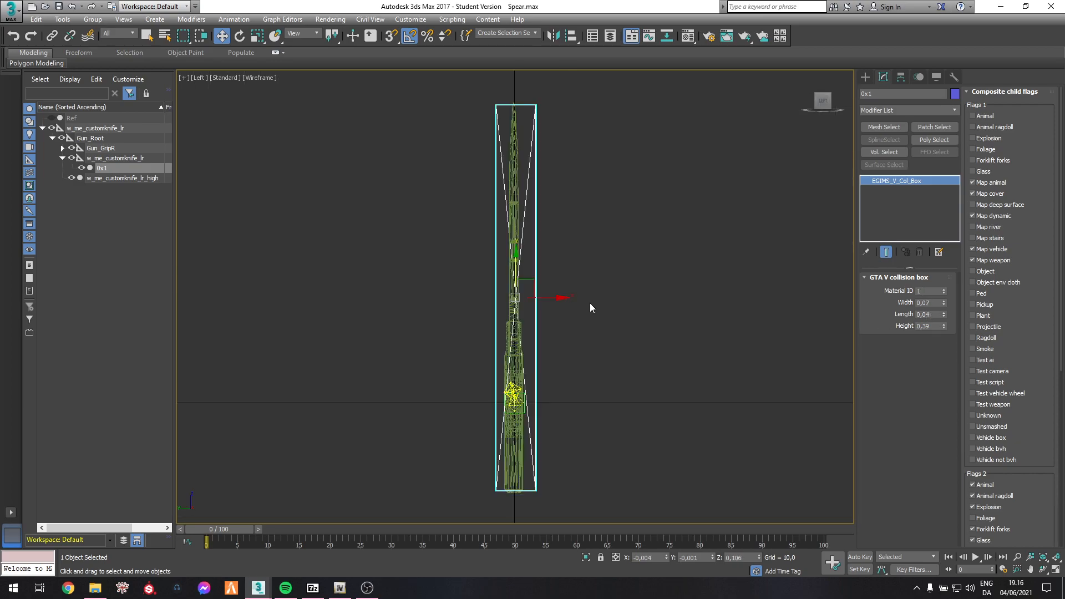
pyautogui.scroll(3, 537, 280)
pyautogui.moveTo(571, 288); pyautogui.dragTo(606, 236, button='middle')
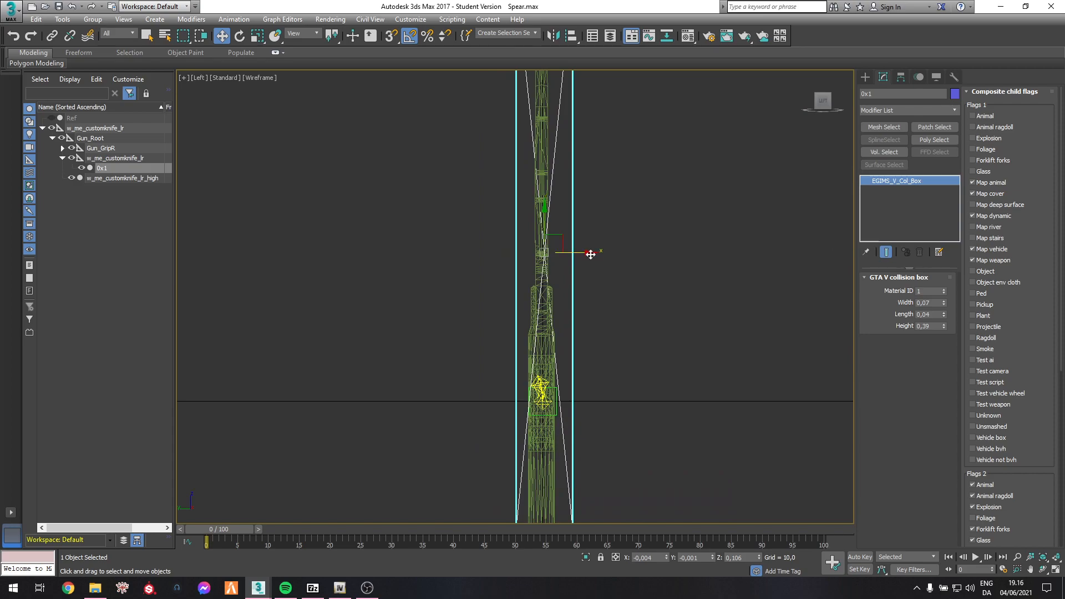
pyautogui.moveTo(591, 254); pyautogui.dragTo(587, 254)
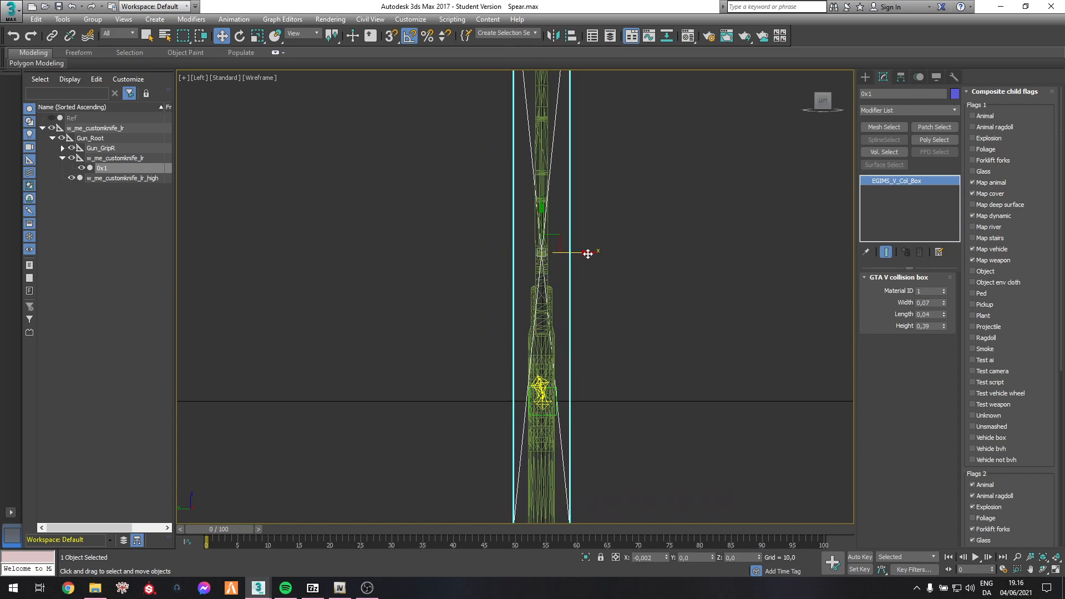
# Set the collision box's length to 0,05.
pyautogui.rightClick(942, 315)
pyautogui.click(944, 314)
pyautogui.click(936, 314)
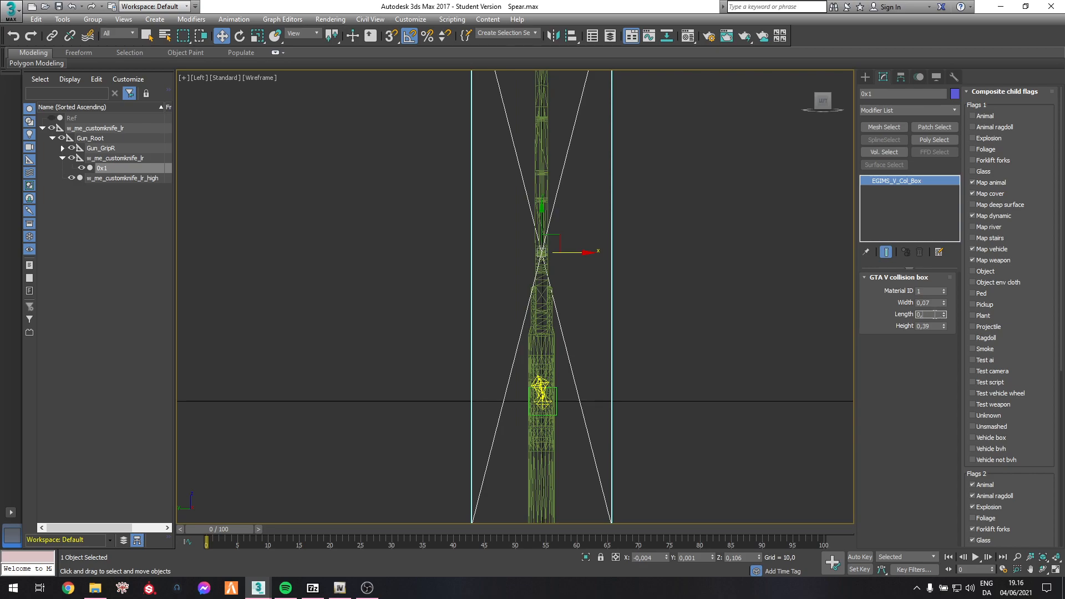
pyautogui.write('0,05')
pyautogui.press('Return')
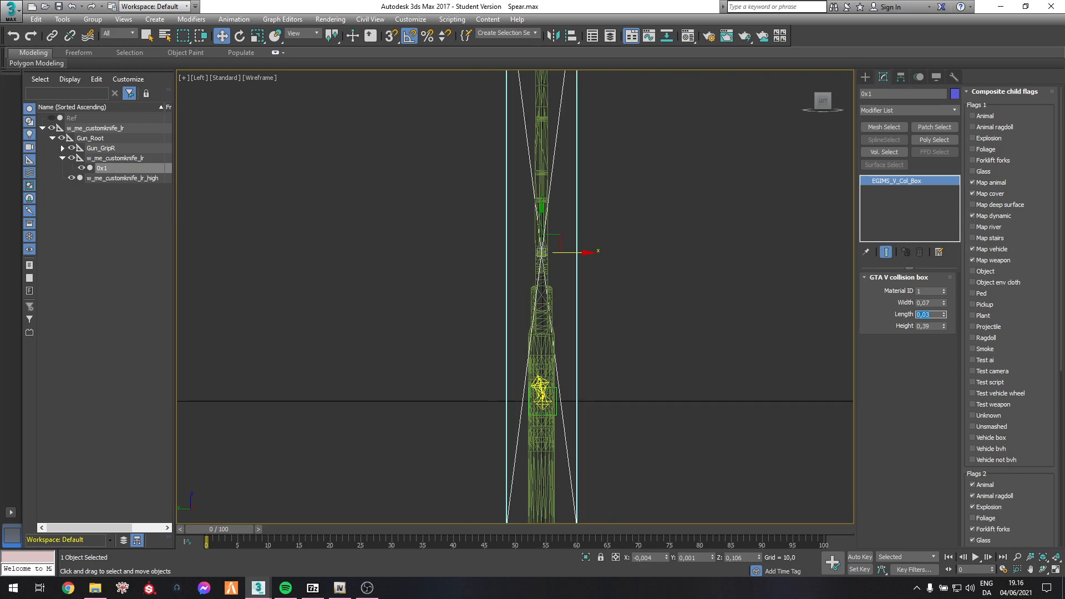
# Narrow the collision box by setting its length to 0,025.
pyautogui.write('0,03')
pyautogui.press('Return')
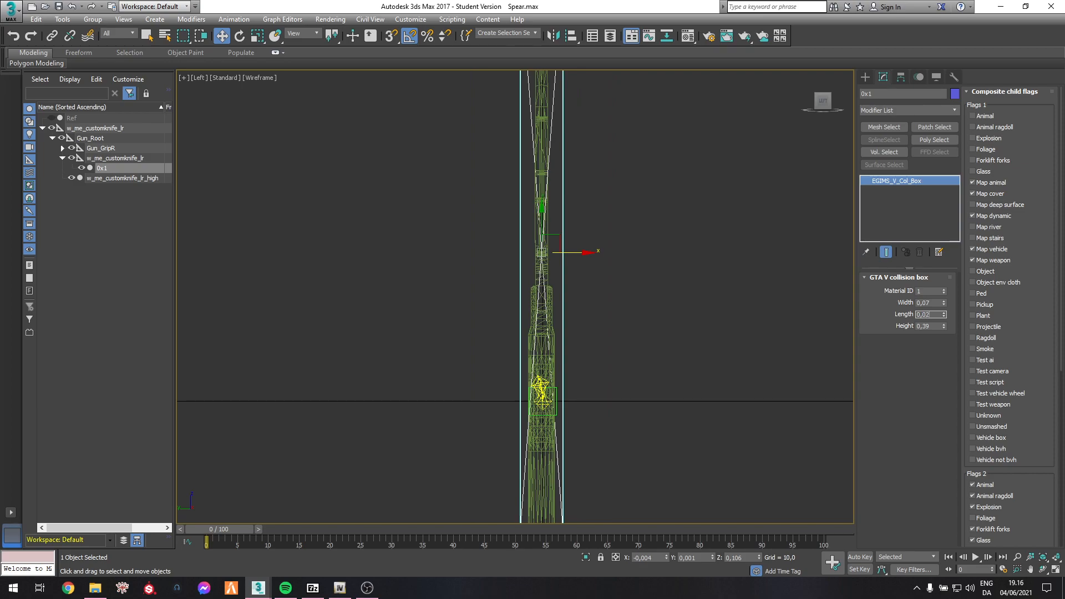
pyautogui.write('0,025')
pyautogui.press('Return')
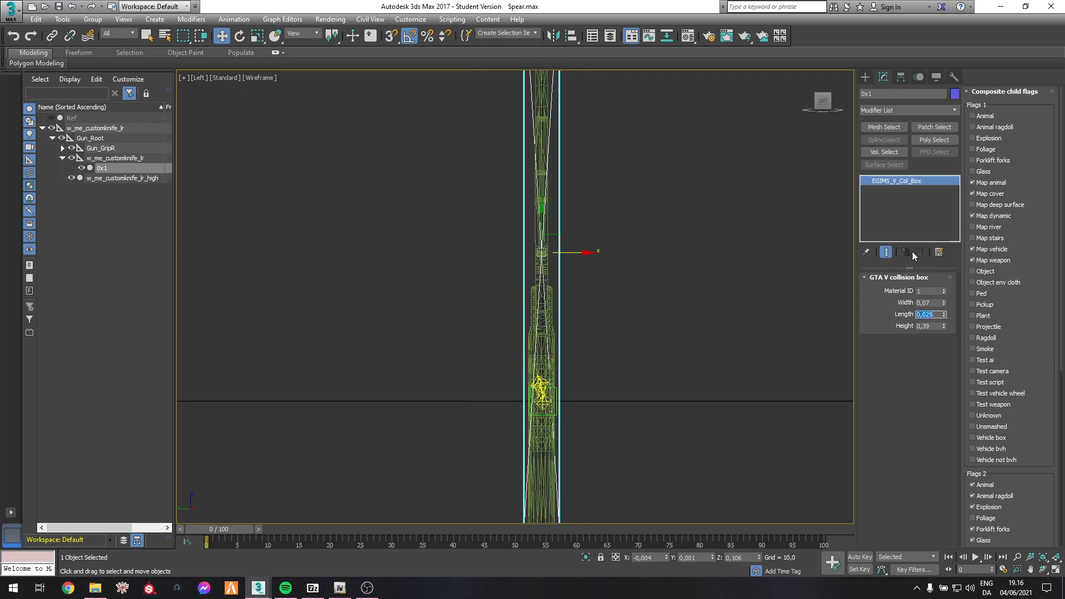
# In the Front view, set the collision box's width to 0,05 so it fits the knife's blade and guard, then deselect it.
pyautogui.moveTo(690, 241)
pyautogui.mouseDown(button='middle')
pyautogui.moveTo(687, 395)
pyautogui.moveTo(700, 411)
pyautogui.moveTo(676, 226)
pyautogui.mouseUp(button='middle')
pyautogui.scroll(-3, 684, 269)
pyautogui.scroll(2, 682, 268)
pyautogui.moveTo(683, 267); pyautogui.dragTo(631, 263, button='middle')
pyautogui.press('f')
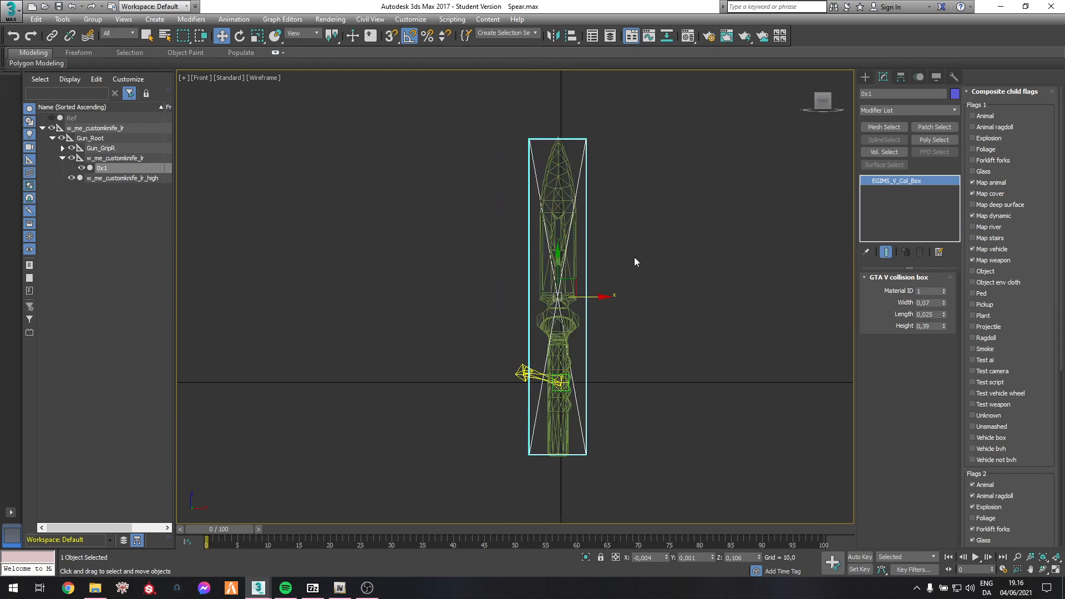
pyautogui.scroll(3, 580, 272)
pyautogui.scroll(-2, 596, 252)
pyautogui.click(936, 303)
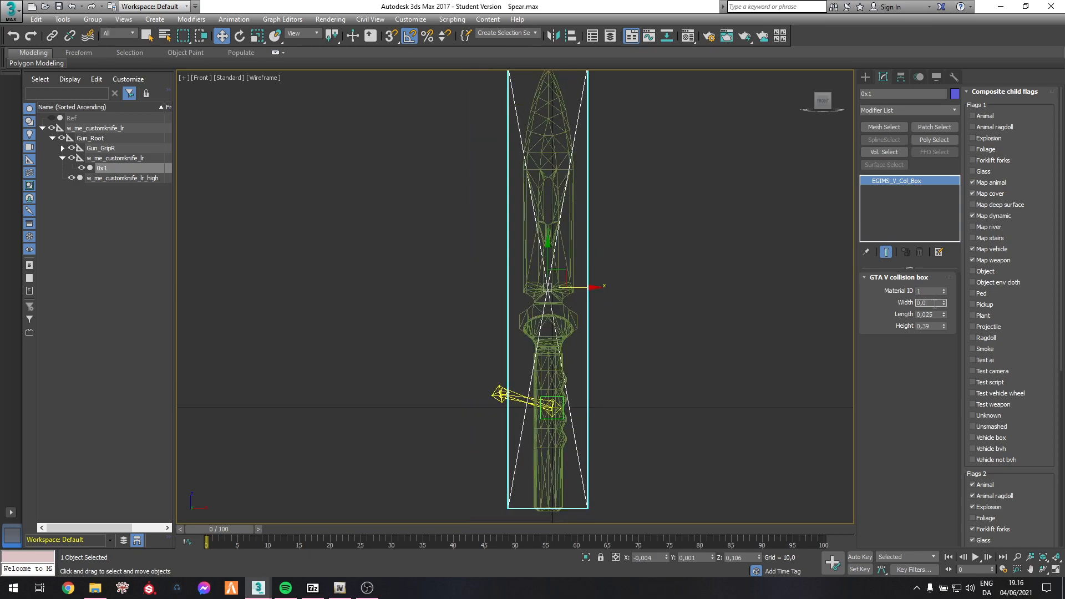
pyautogui.press('BackSpace')
pyautogui.write('6')
pyautogui.press('Return')
pyautogui.press('Return')
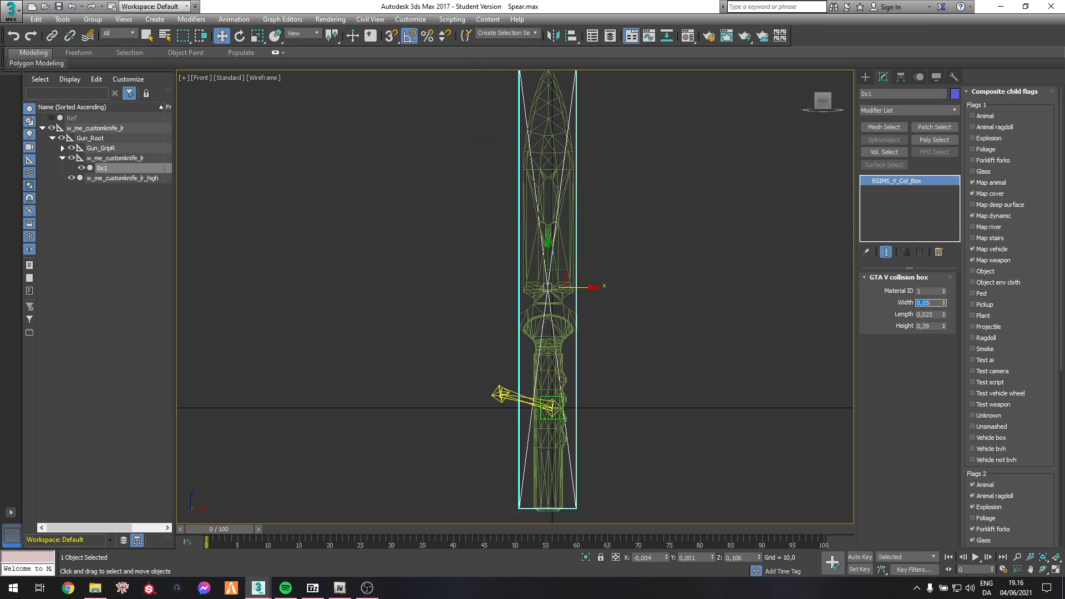
pyautogui.click(655, 241)
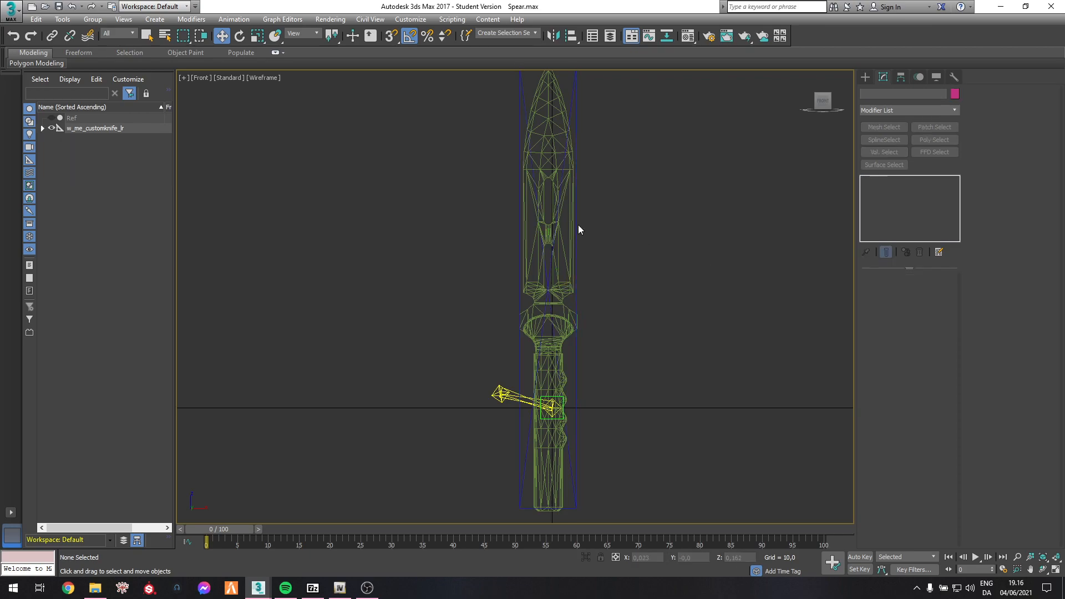
# In the Perspective view, select the 0x1 collision box and sample its material into the second Material Editor slot.
pyautogui.press('p')
pyautogui.click(550, 211)
pyautogui.keyDown('alt'); pyautogui.moveTo(623, 296); pyautogui.dragTo(572, 308, button='middle'); pyautogui.keyUp('alt')
pyautogui.press('m')
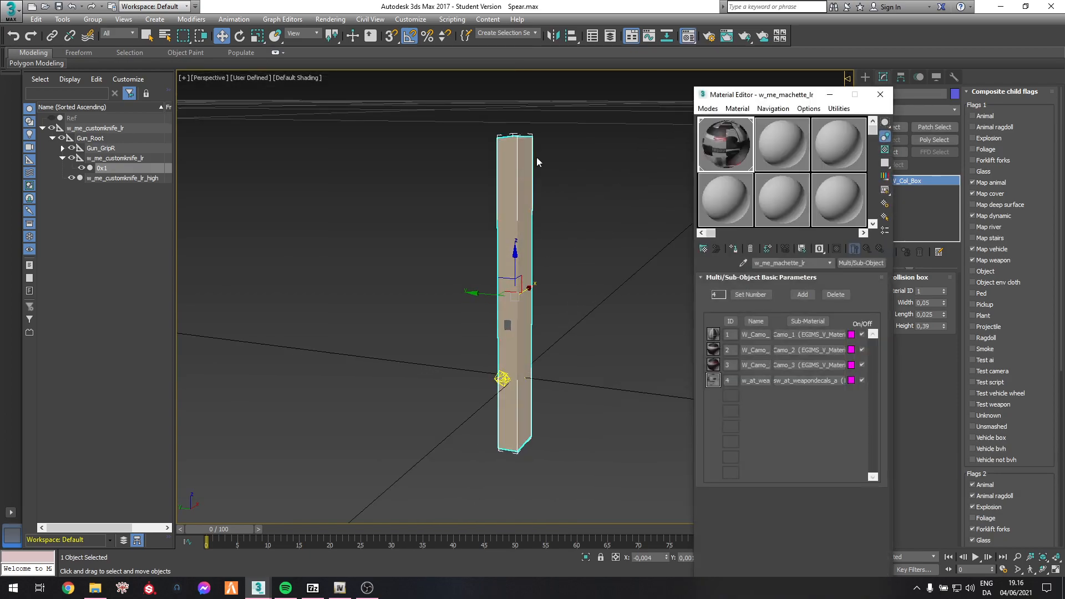
pyautogui.click(772, 157)
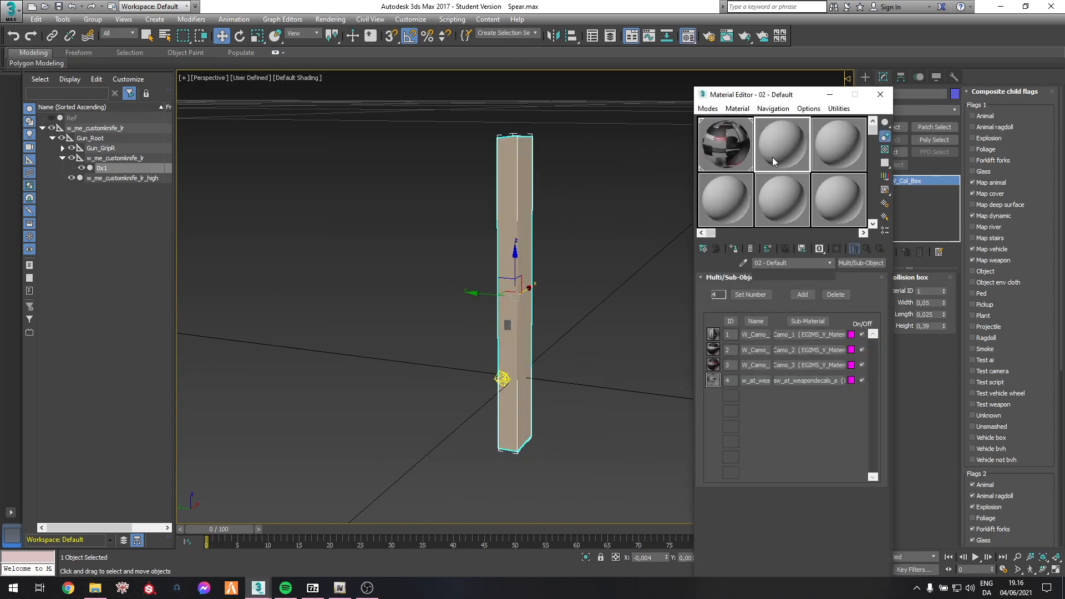
pyautogui.click(744, 263)
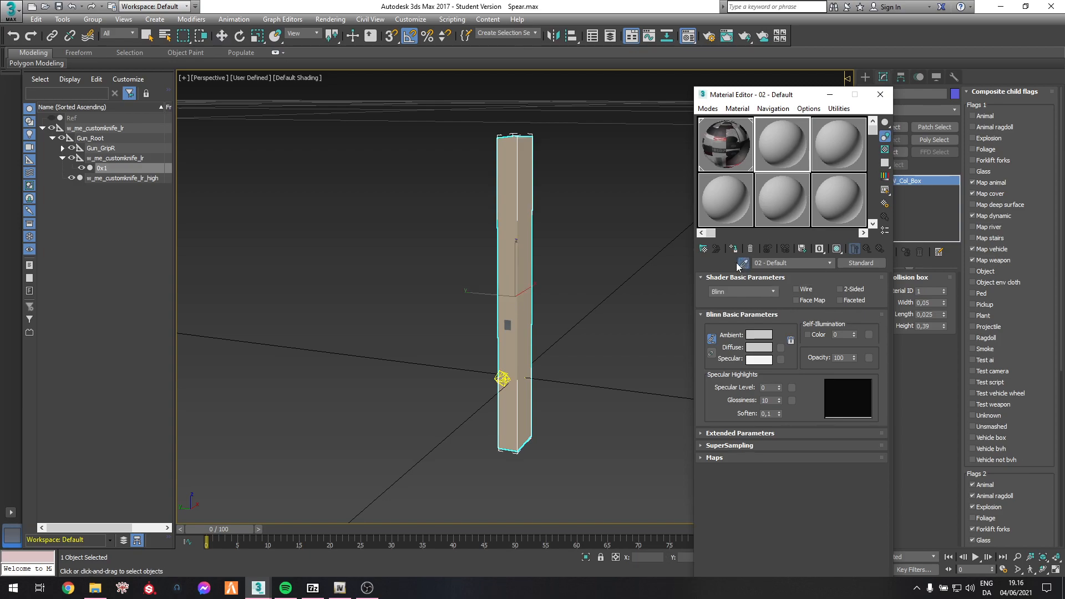
pyautogui.click(583, 262)
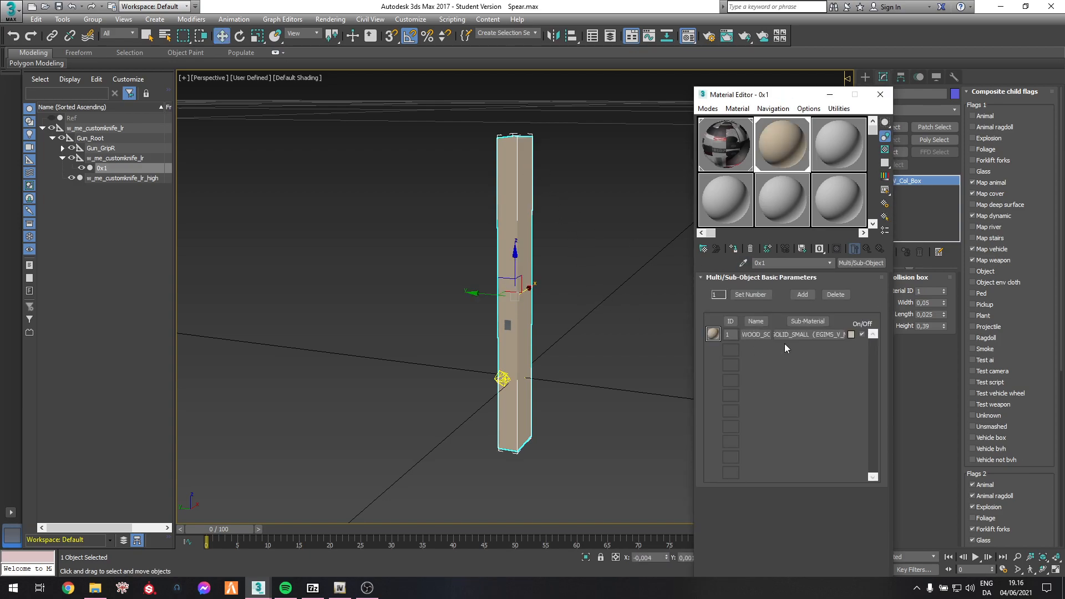
# Replace the box's WOOD_SOLID_SMALL collision material with one from another material group and close the Material Editor.
pyautogui.doubleClick(755, 335)
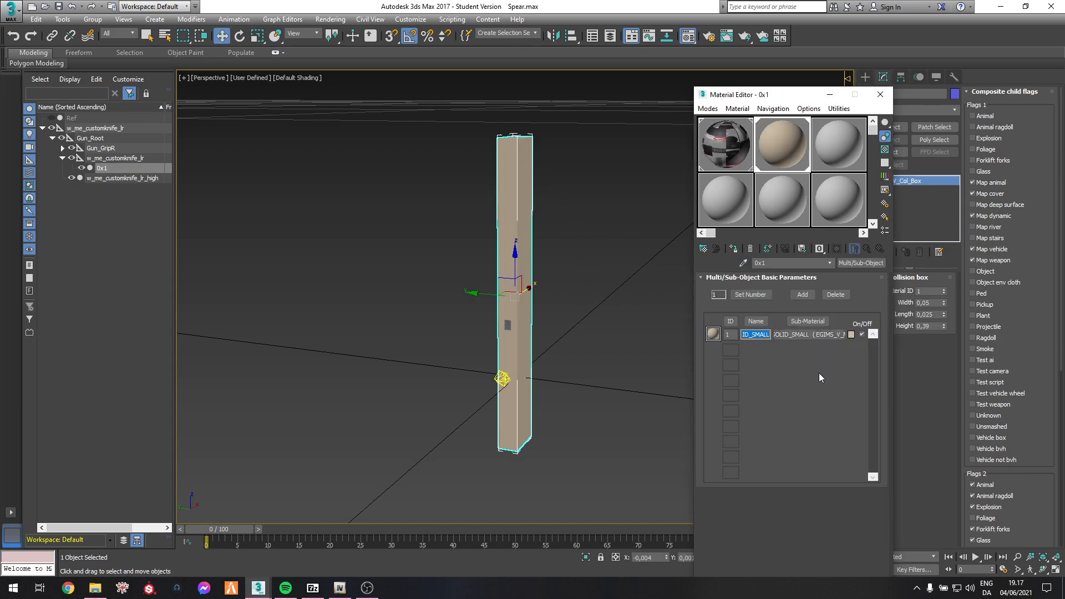
pyautogui.click(812, 335)
pyautogui.click(750, 302)
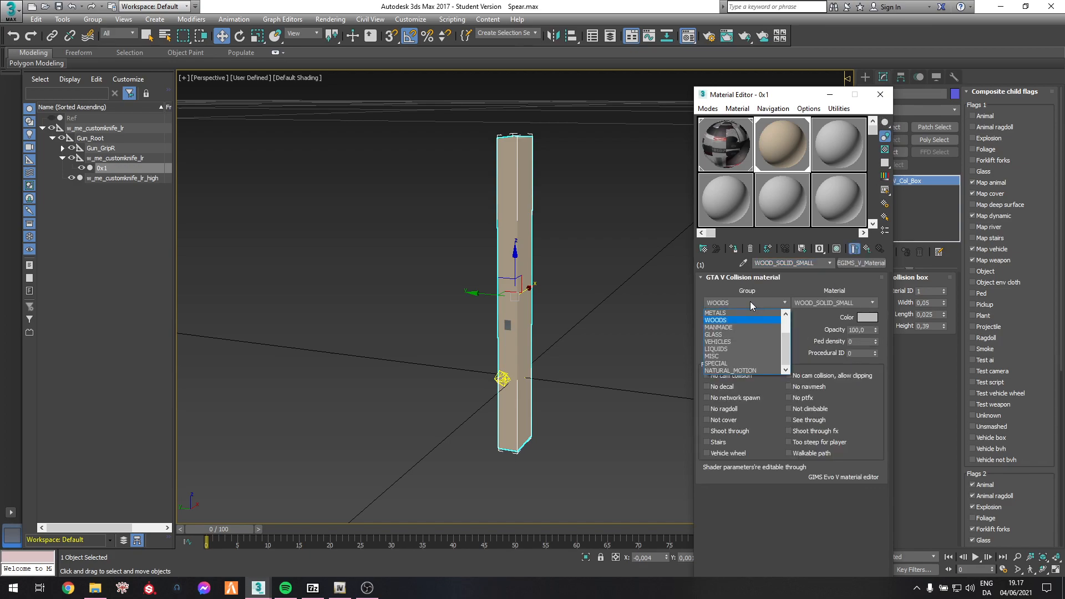
pyautogui.click(732, 344)
pyautogui.click(837, 303)
pyautogui.click(835, 319)
pyautogui.click(880, 94)
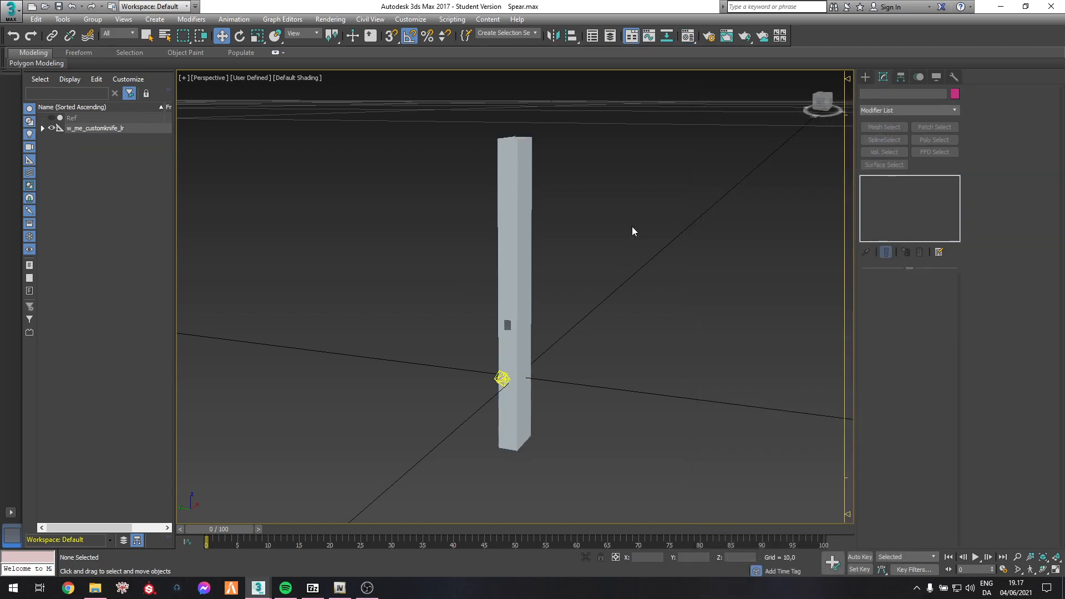
# Hide the 0x1 collision box so the knife mesh can be viewed from its flat side.
pyautogui.click(302, 206)
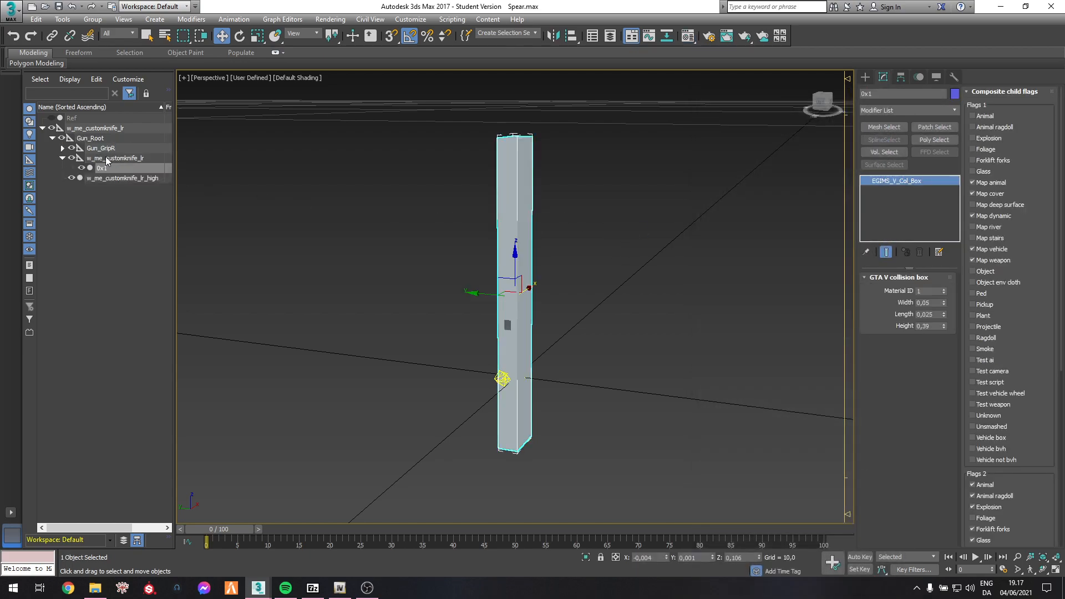
pyautogui.click(81, 168)
pyautogui.keyDown('alt'); pyautogui.moveTo(370, 291); pyautogui.dragTo(493, 303, button='middle'); pyautogui.keyUp('alt')
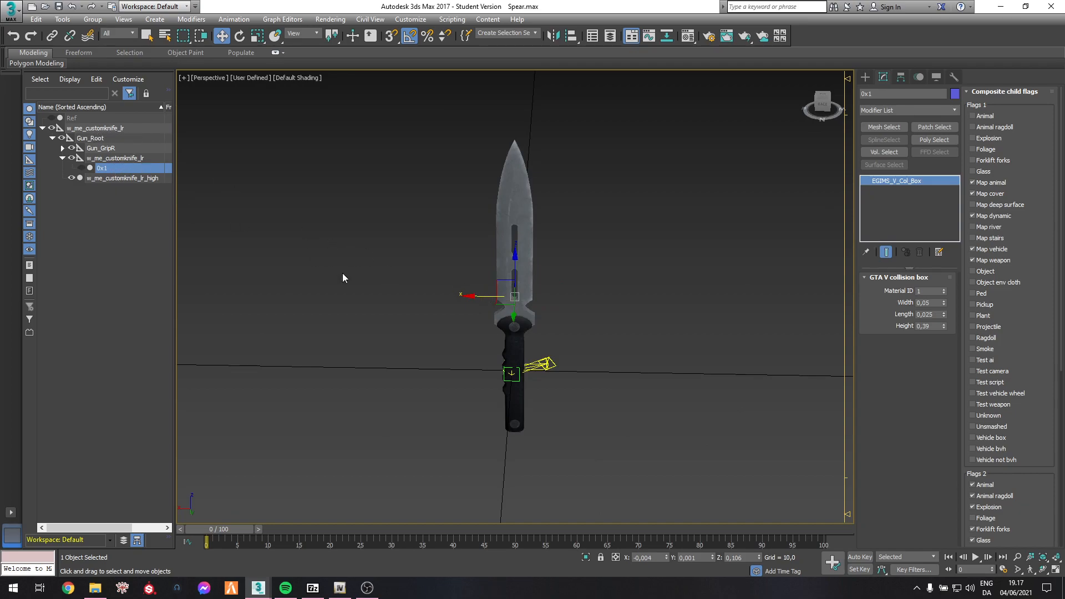
# Open weapon_customknife.meta from the custom_weapons_melee archive to check its Model entry against the scene's model name, then close both windows.
pyautogui.click(313, 588)
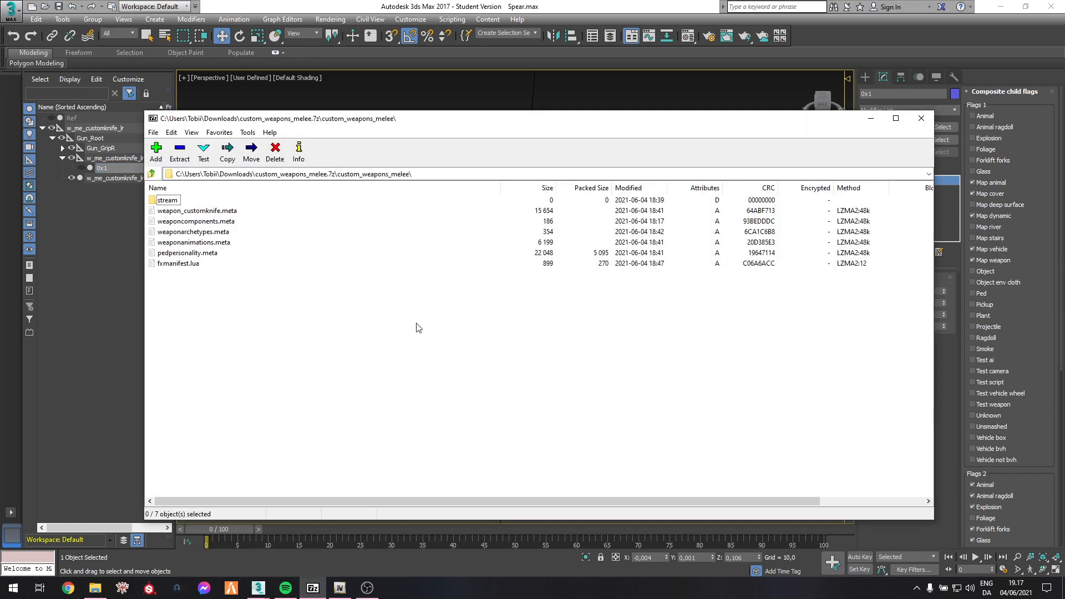
pyautogui.click(188, 266)
pyautogui.rightClick(187, 266)
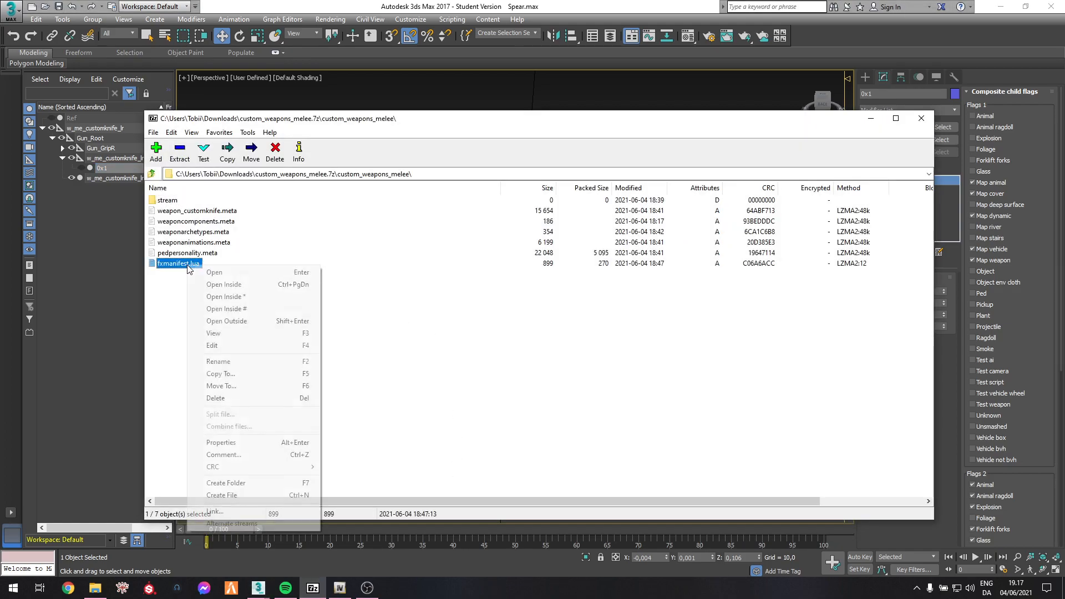
pyautogui.rightClick(200, 214)
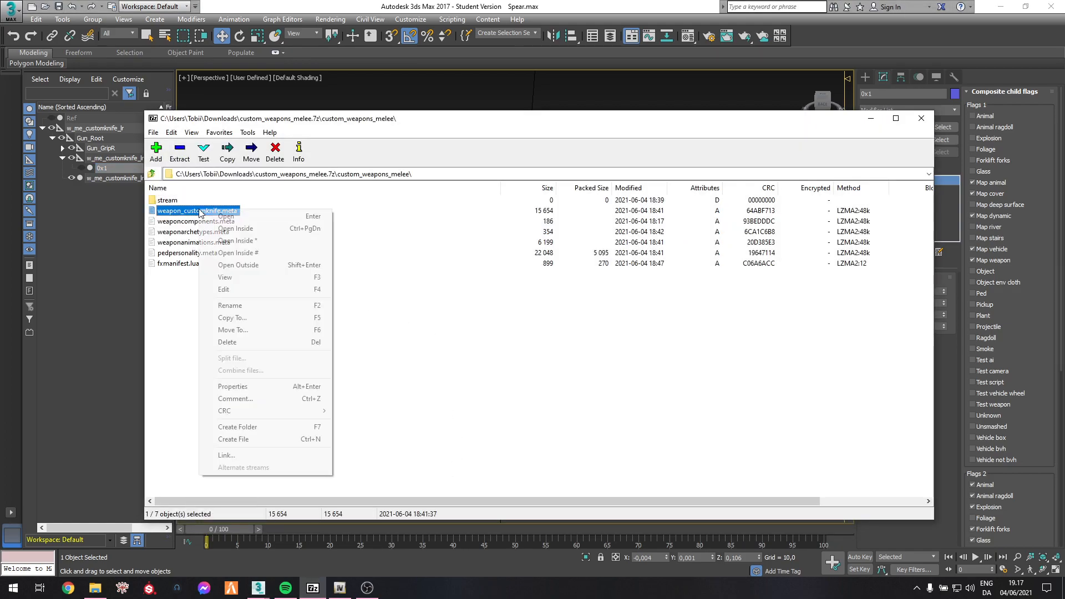
pyautogui.click(237, 290)
pyautogui.scroll(-10, 352, 335)
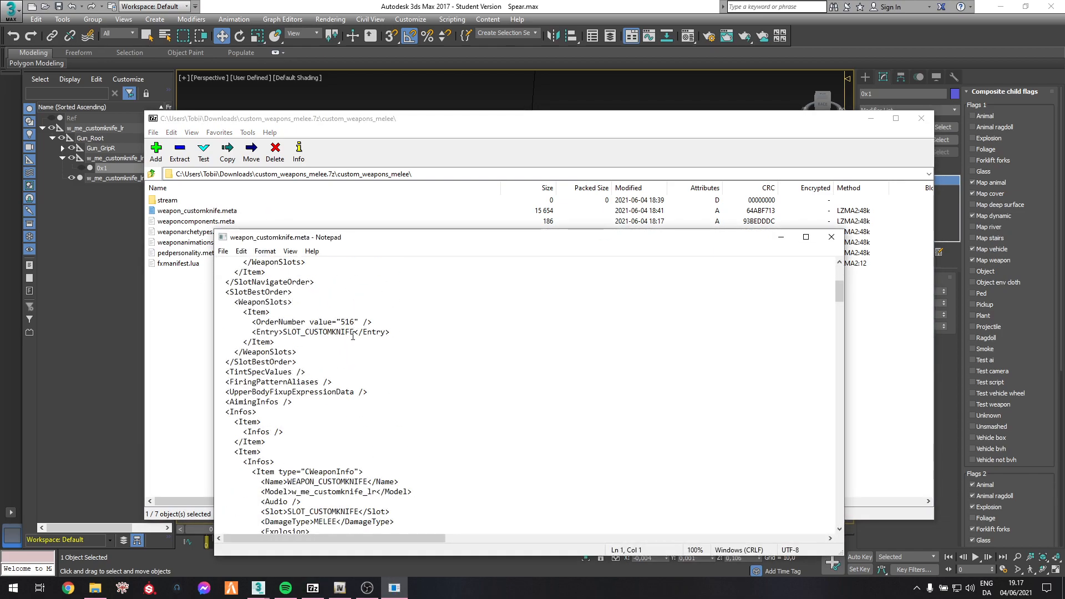
pyautogui.moveTo(295, 312); pyautogui.dragTo(373, 312)
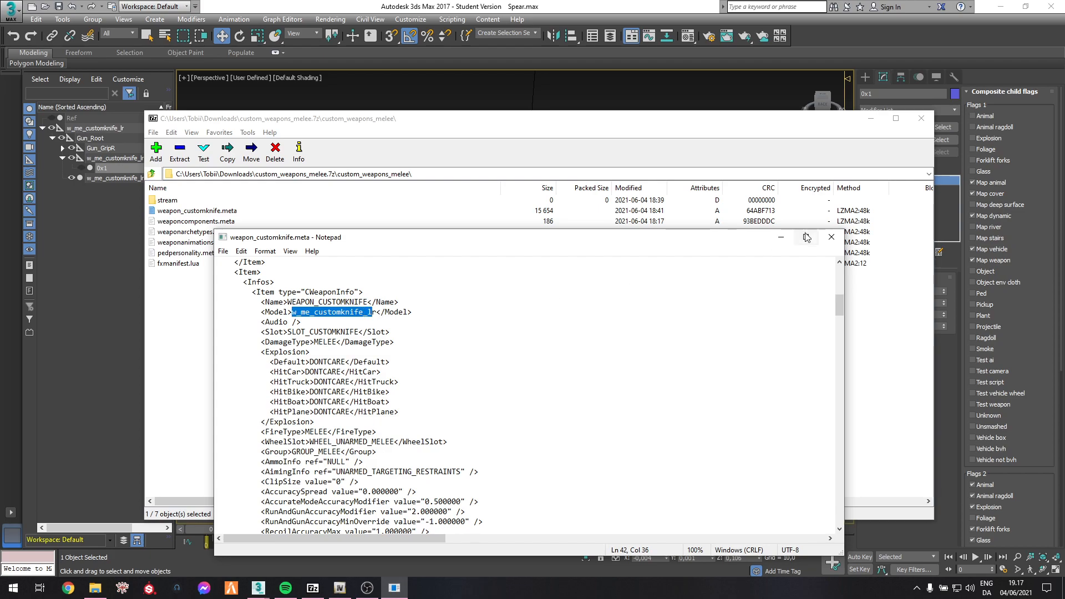
pyautogui.click(831, 237)
pyautogui.click(922, 118)
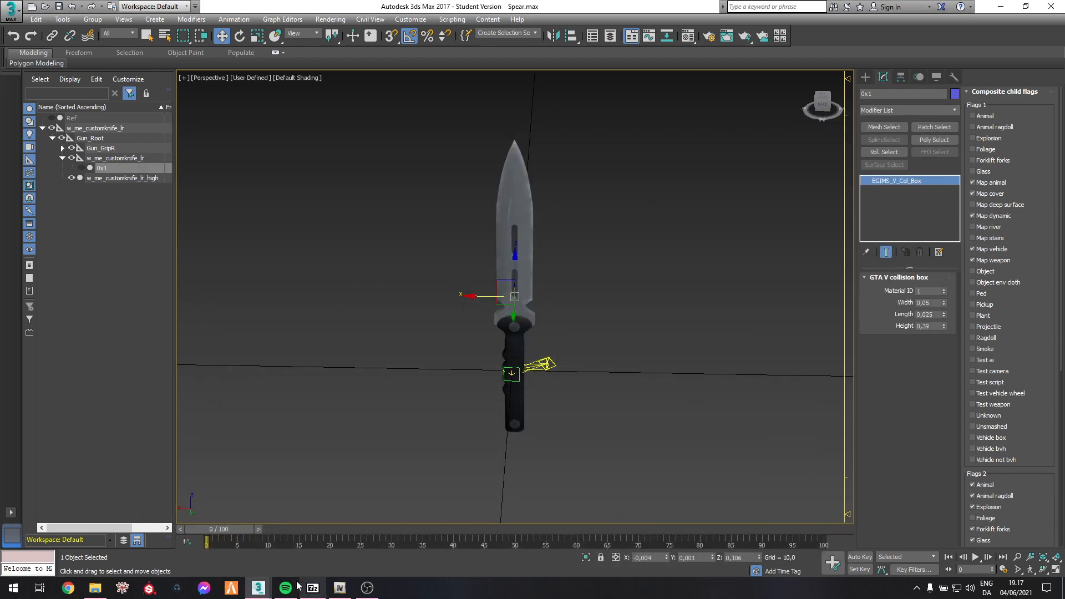
# Start a GTA V export in GIMS Evo into a new folder named OUTPUT inside the Tutorial folder.
pyautogui.moveTo(258, 588)
pyautogui.click(331, 530)
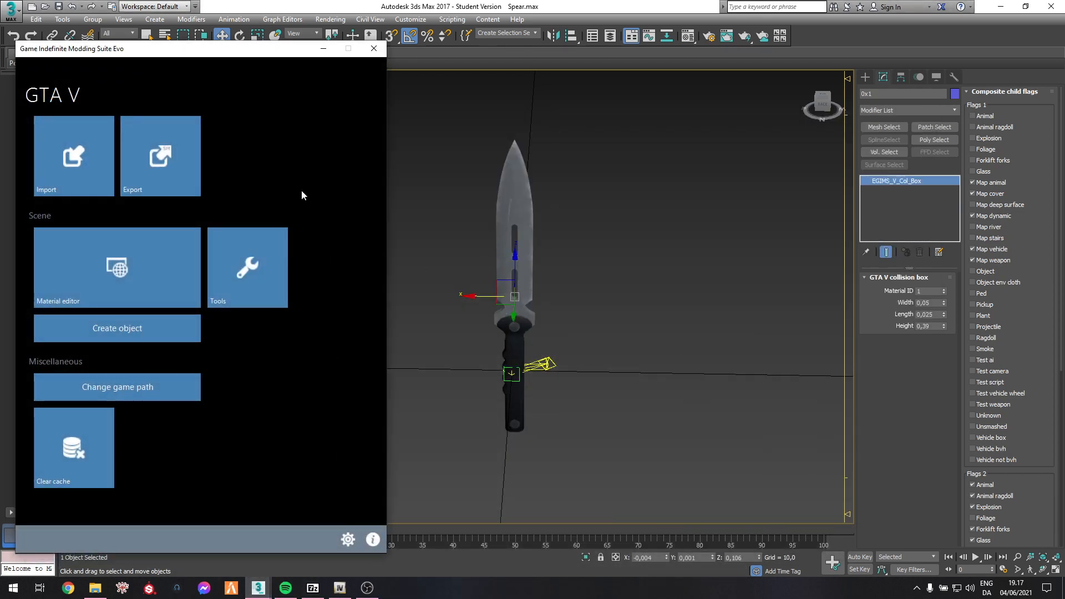
pyautogui.click(171, 178)
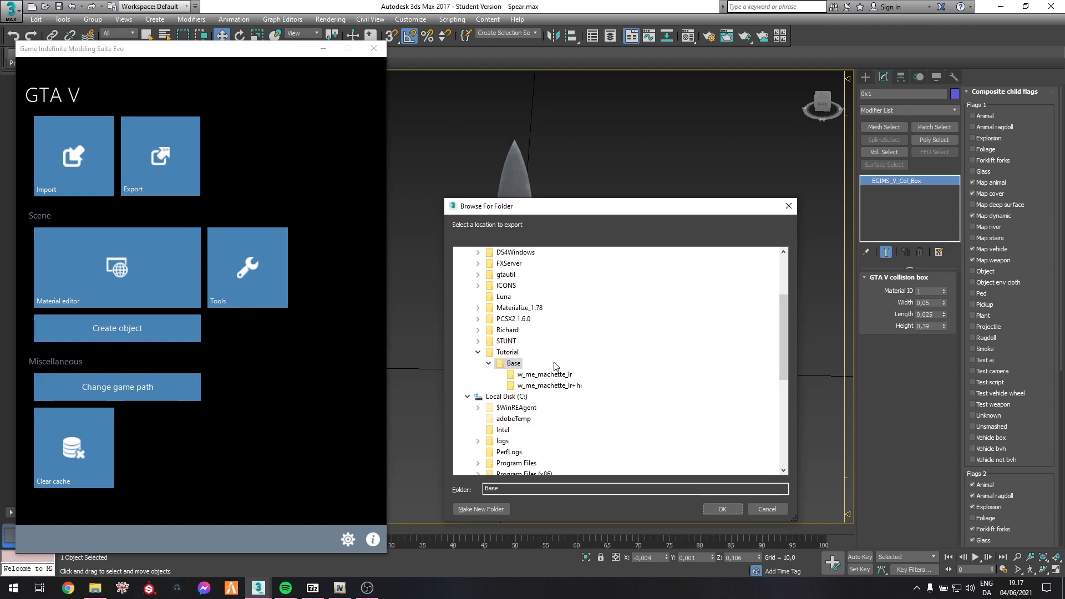
pyautogui.click(516, 353)
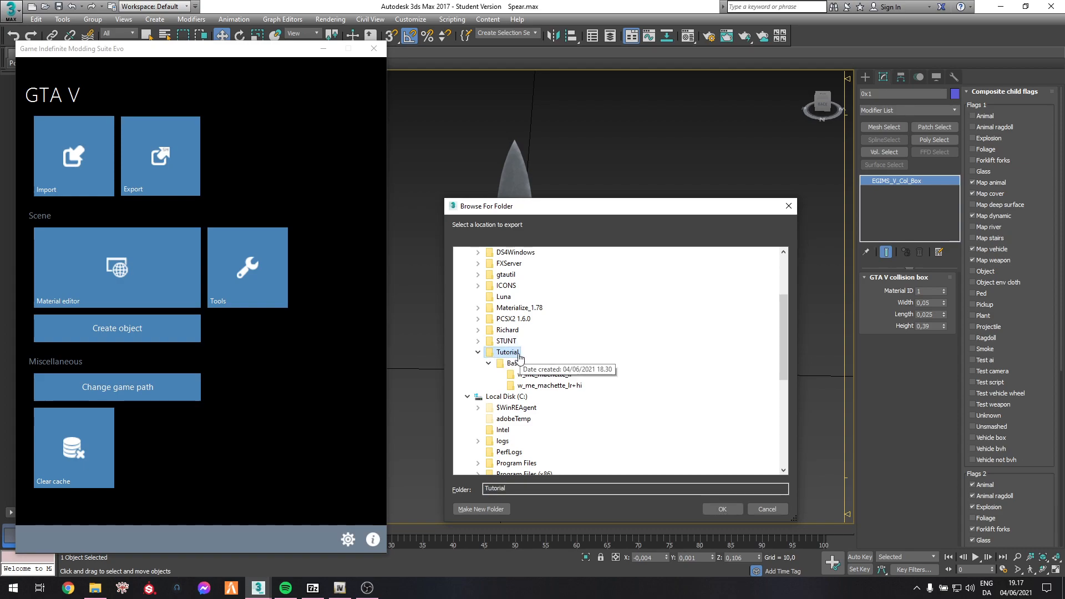
pyautogui.click(482, 509)
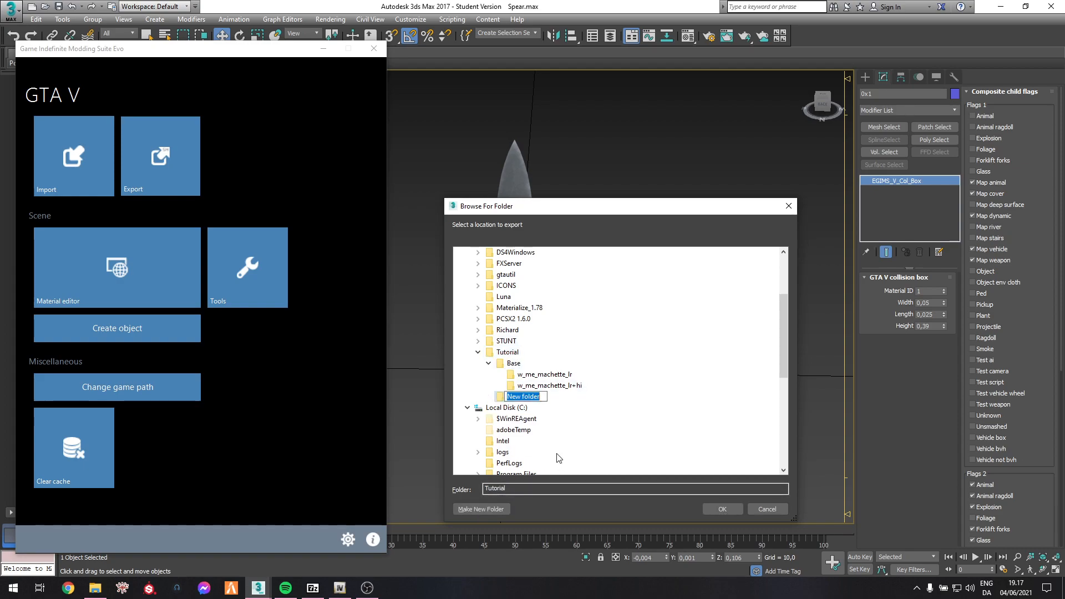
pyautogui.write('OUTPUT')
pyautogui.press('Return')
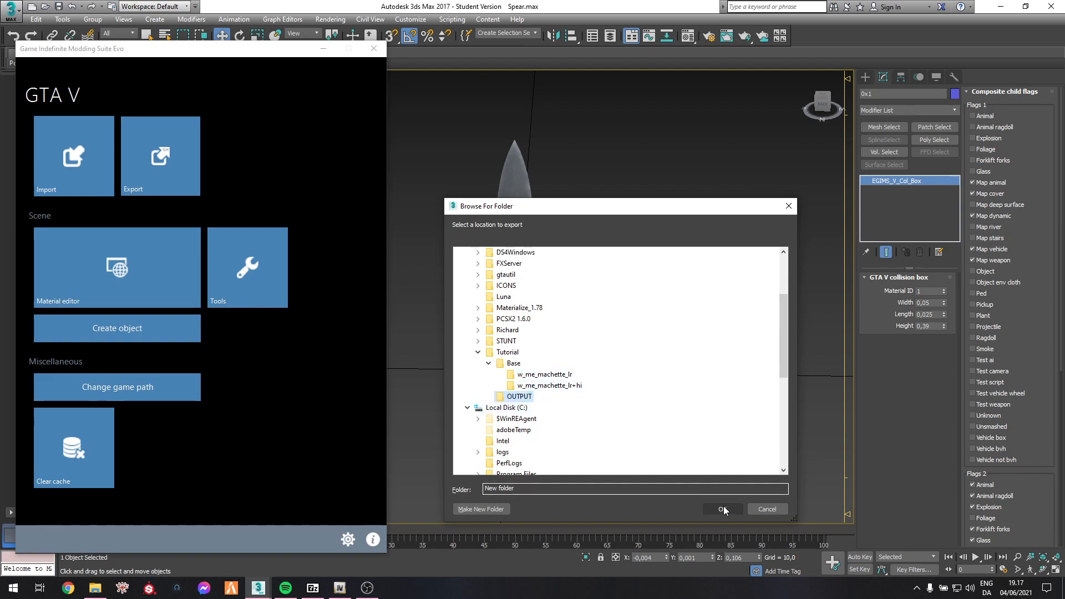
pyautogui.click(722, 510)
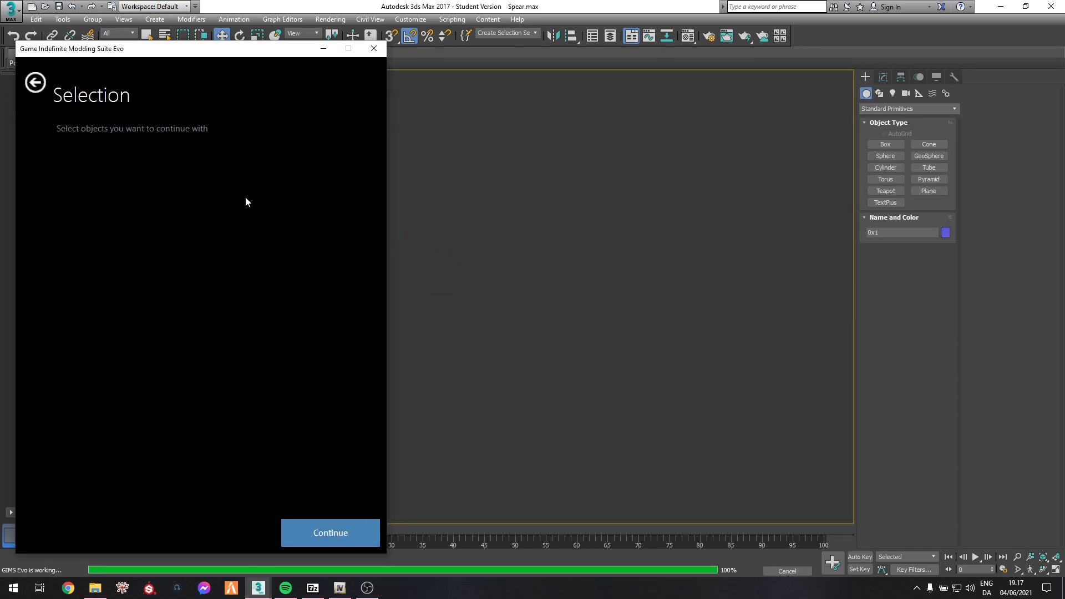
# Review the w_me_customknife_lr model's bones, mesh and collision in the export selection, and export with all of them included.
pyautogui.click(63, 147)
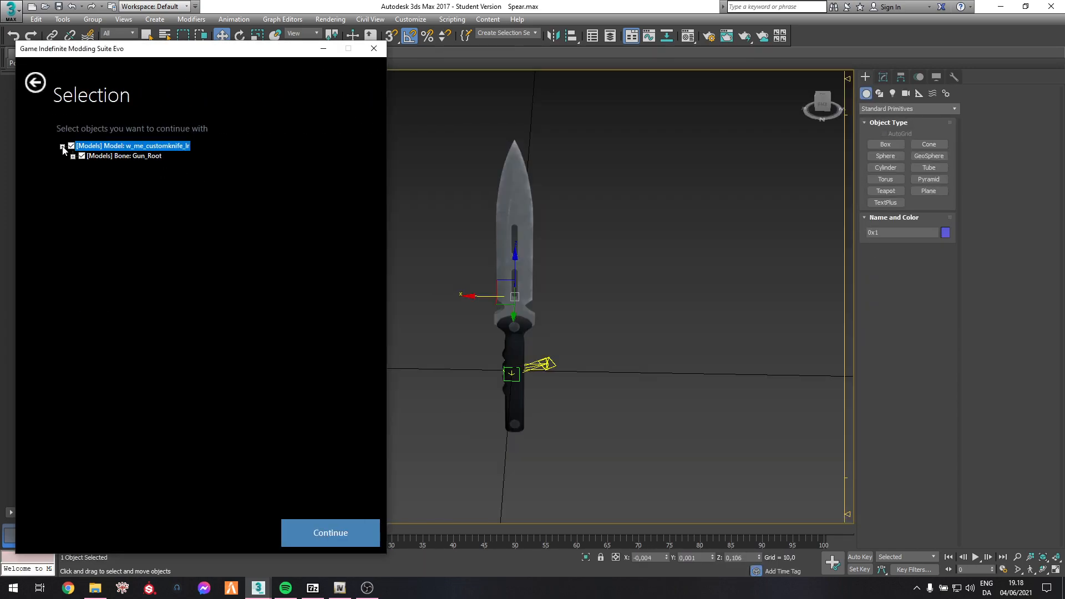
pyautogui.click(74, 157)
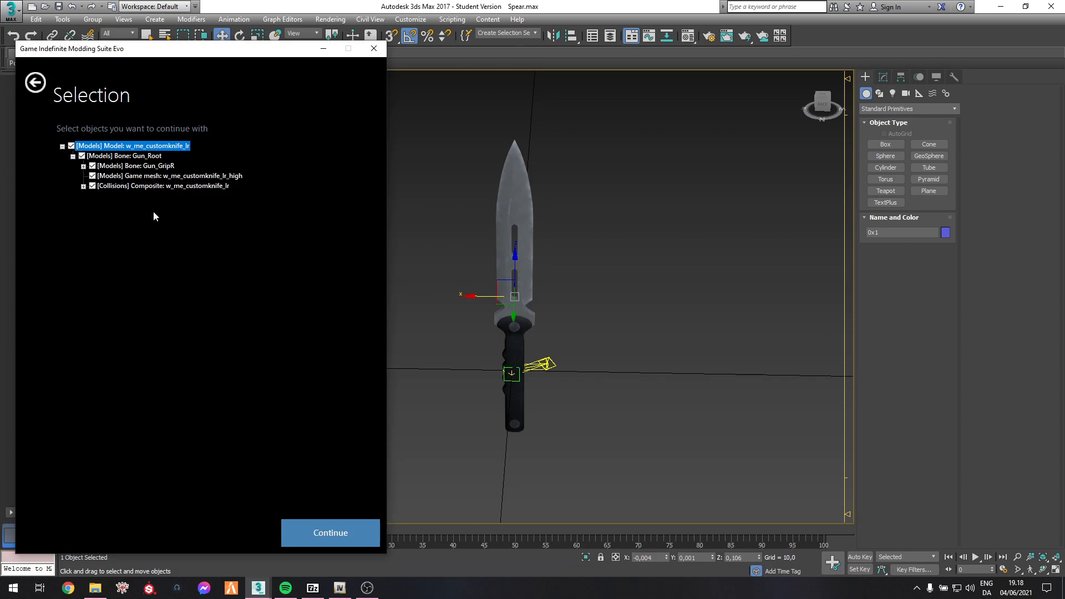
pyautogui.click(333, 525)
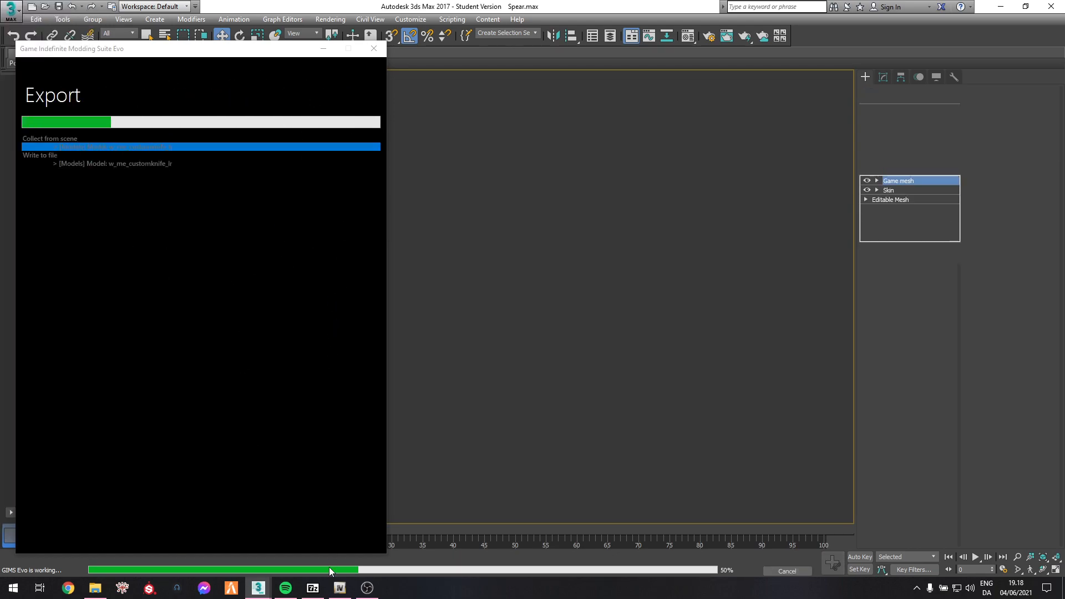
# Switch to OpenIV, open the gta5 folder in the mods custom_dlc archive's levels, and clear the search filter.
pyautogui.click(340, 588)
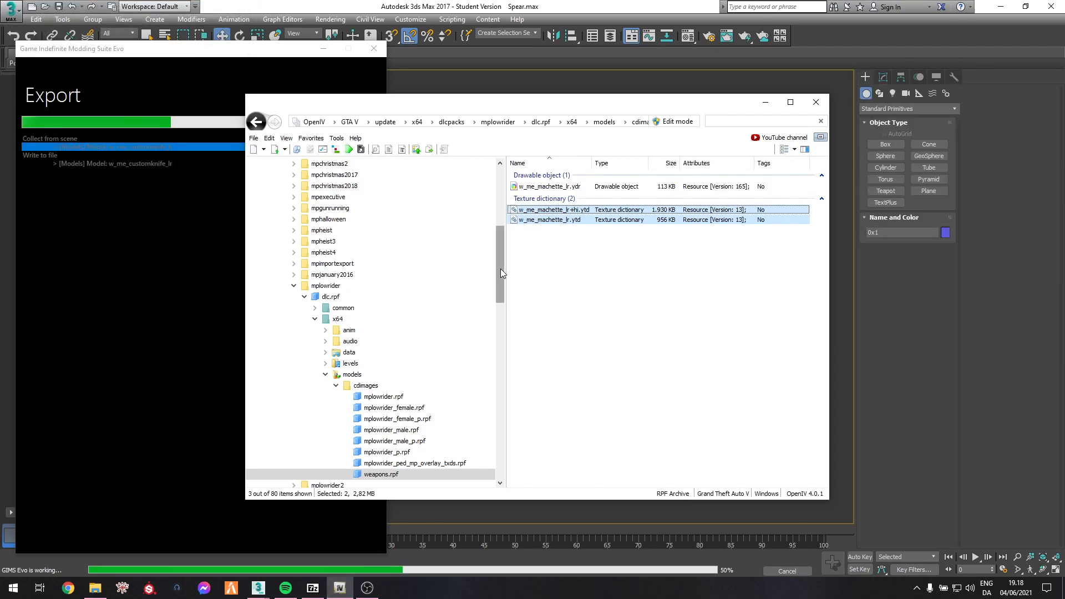
pyautogui.moveTo(500, 273); pyautogui.dragTo(500, 213)
pyautogui.click(382, 298)
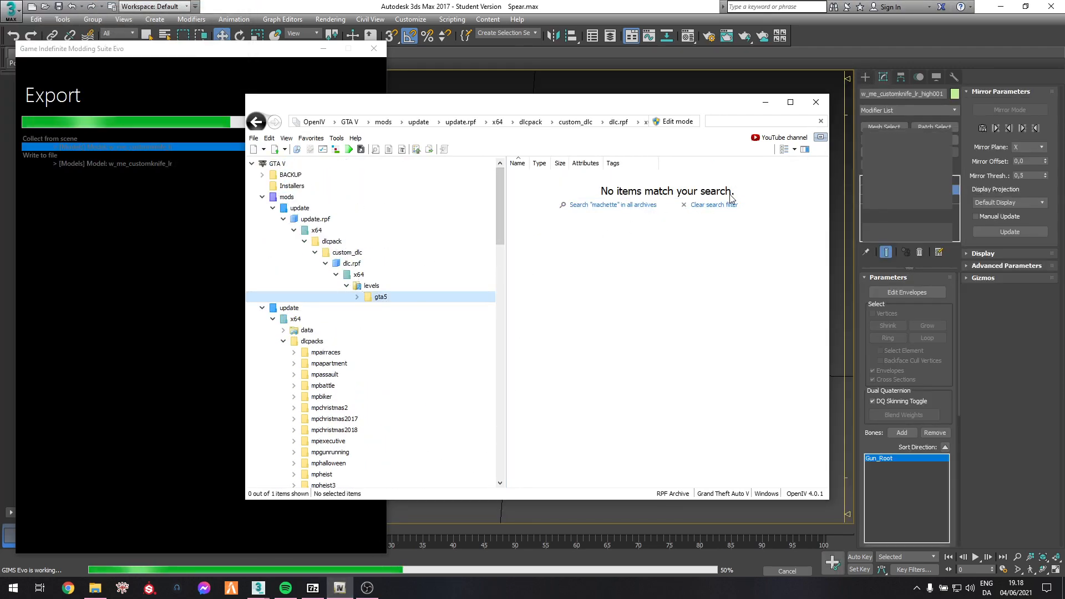
pyautogui.click(714, 204)
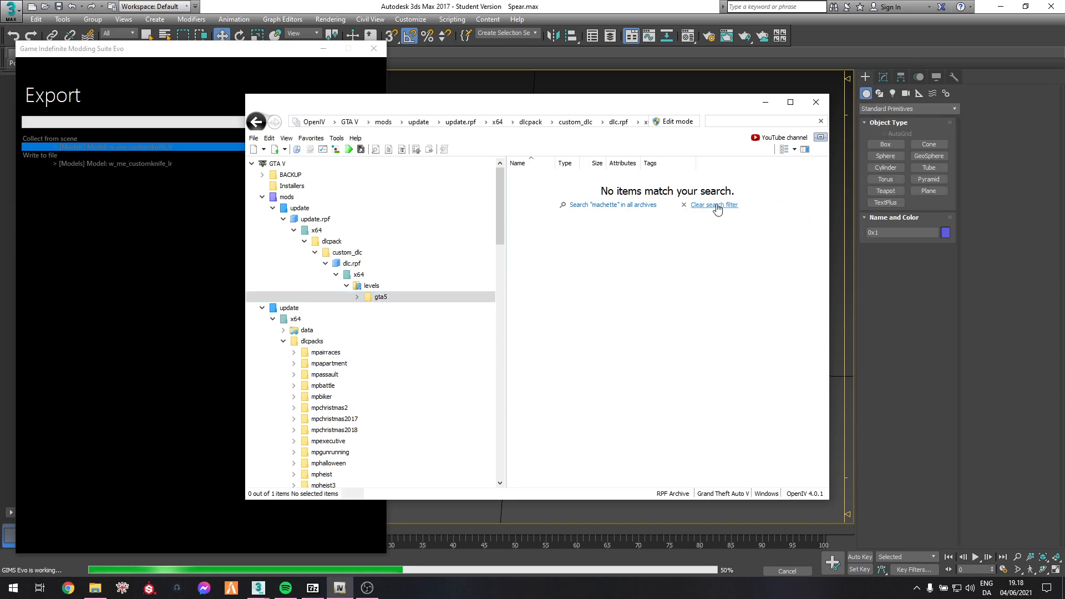
# Enable archive editing, create a folder named customknife inside gta5, and open it.
pyautogui.rightClick(541, 231)
pyautogui.click(680, 125)
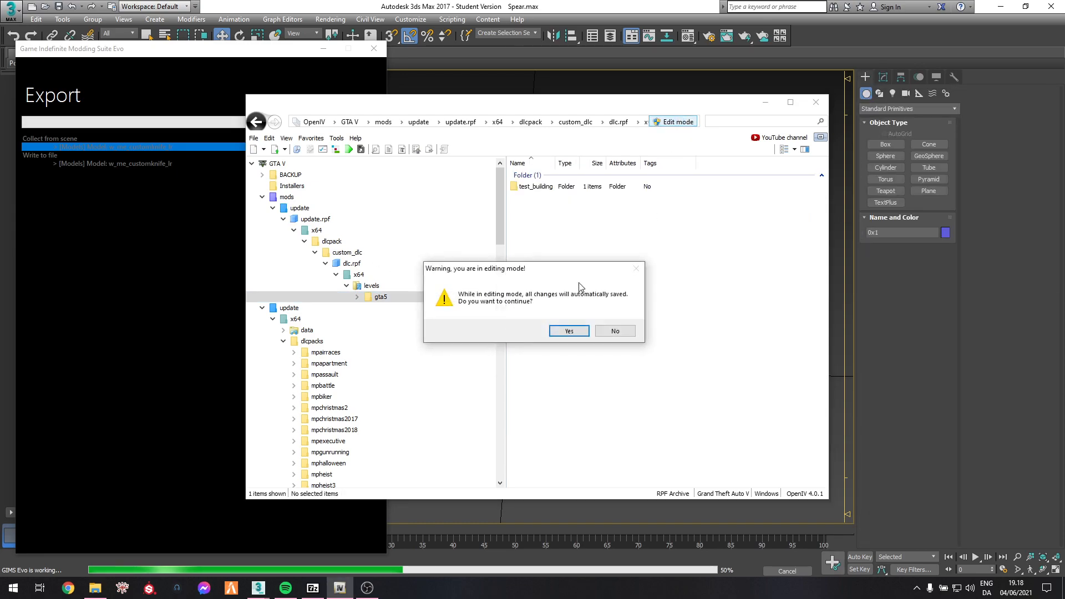
pyautogui.click(566, 331)
pyautogui.rightClick(553, 229)
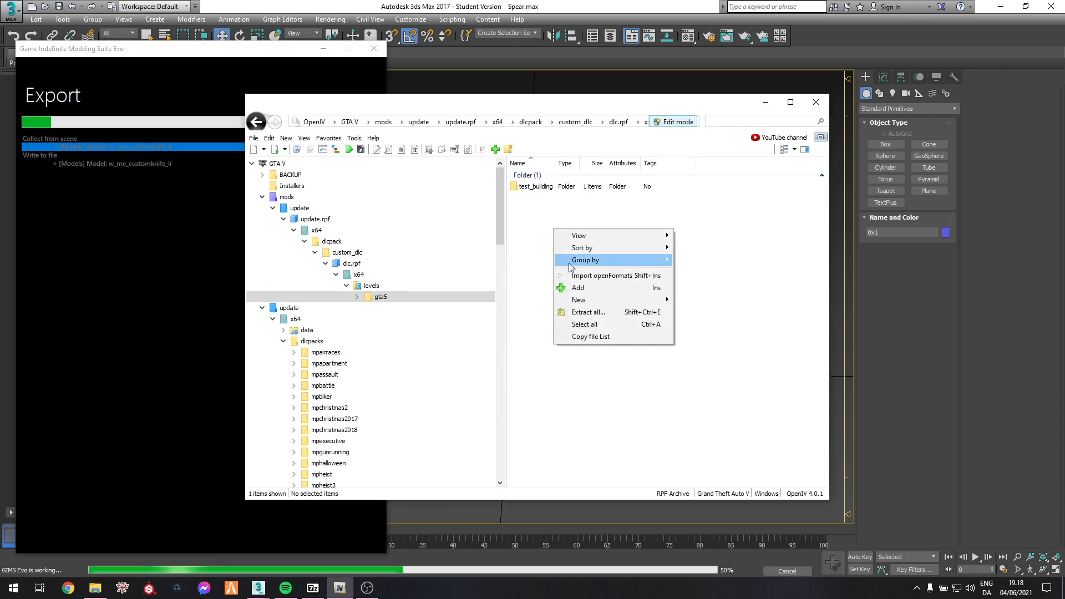
pyautogui.moveTo(606, 299)
pyautogui.click(715, 301)
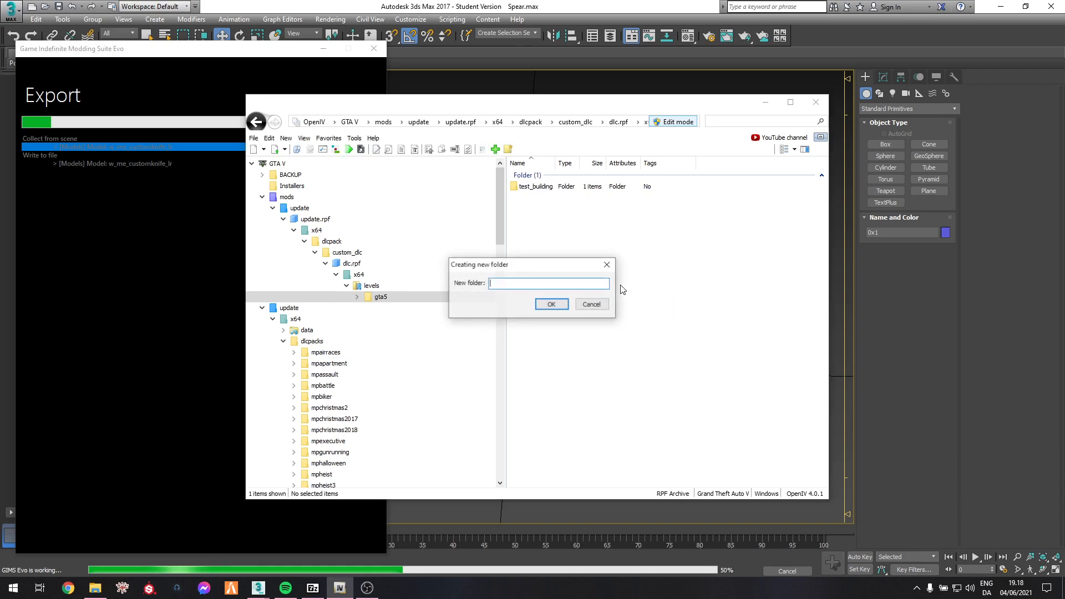
pyautogui.write('customknife')
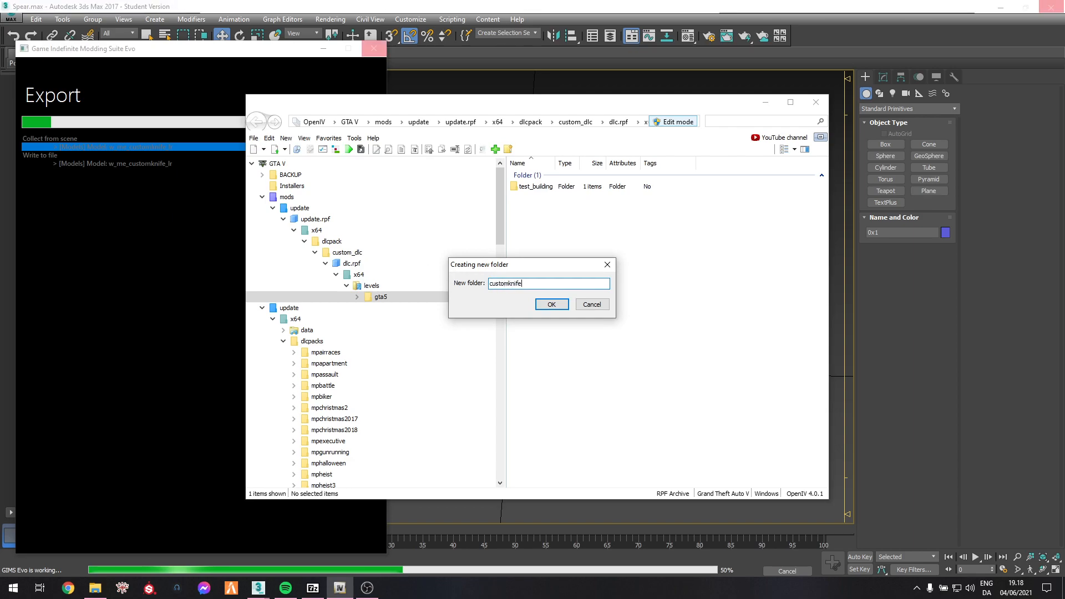
pyautogui.press('Return')
pyautogui.doubleClick(546, 203)
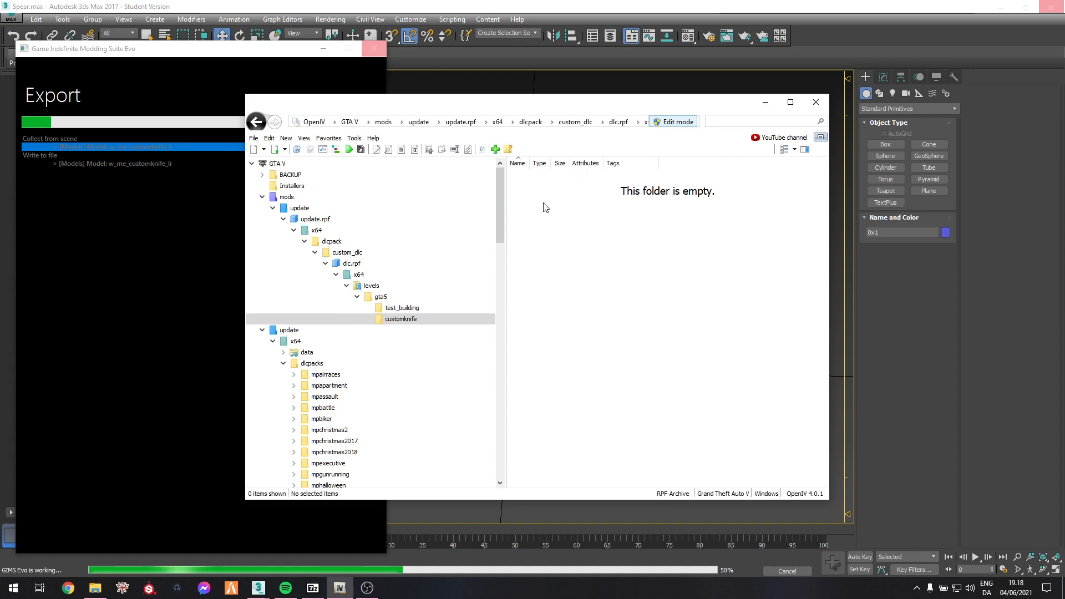
# Import w_me_machette_lr.otd and w_me_machette_lr+hi.otd from the Tutorial's Base folder into the customknife folder in OpenIV.
pyautogui.click(95, 588)
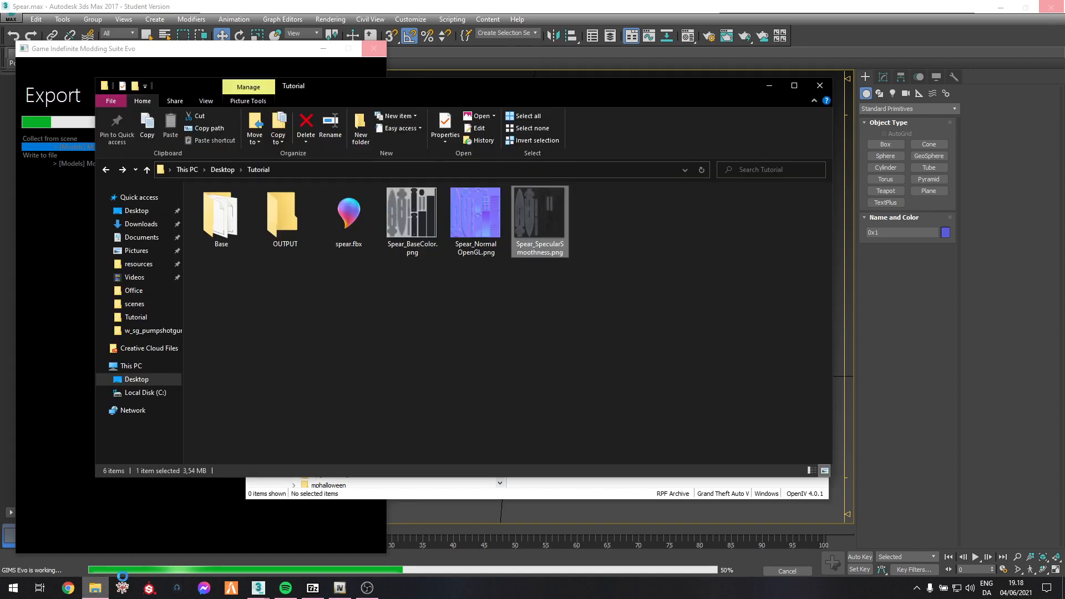
pyautogui.doubleClick(219, 225)
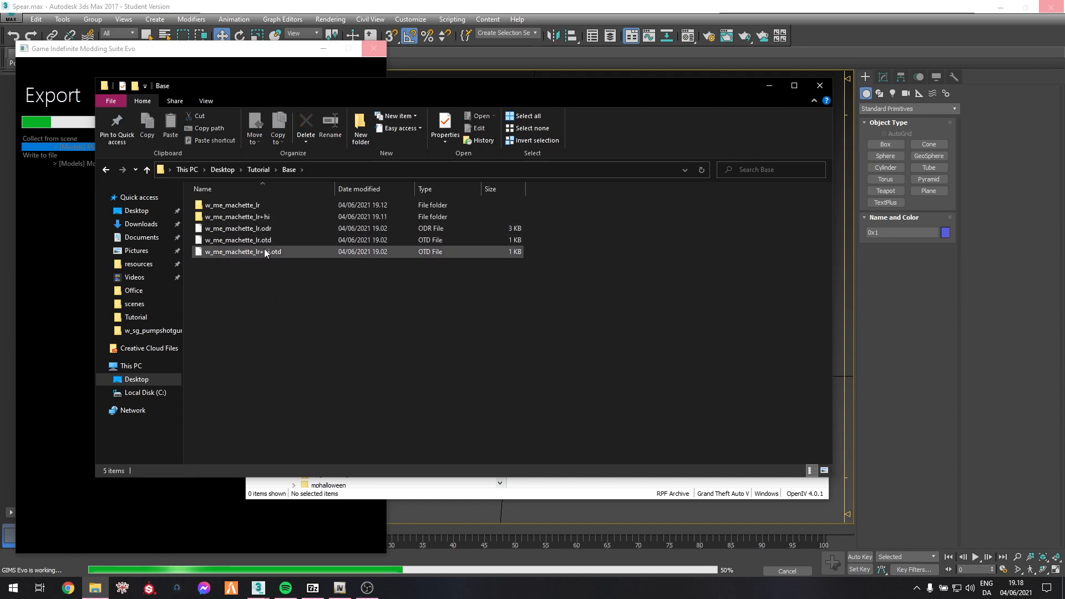
pyautogui.click(211, 243)
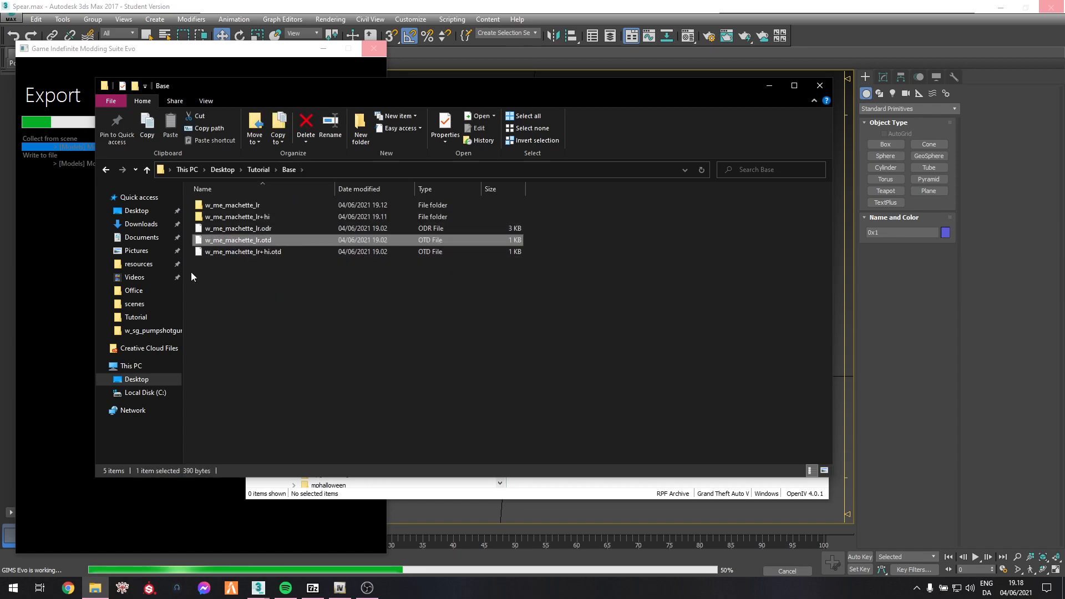
pyautogui.keyDown('shift'); pyautogui.click(265, 252); pyautogui.keyUp('shift')
pyautogui.moveTo(283, 254); pyautogui.dragTo(646, 273)
pyautogui.hotkey('alt', 'Tab')
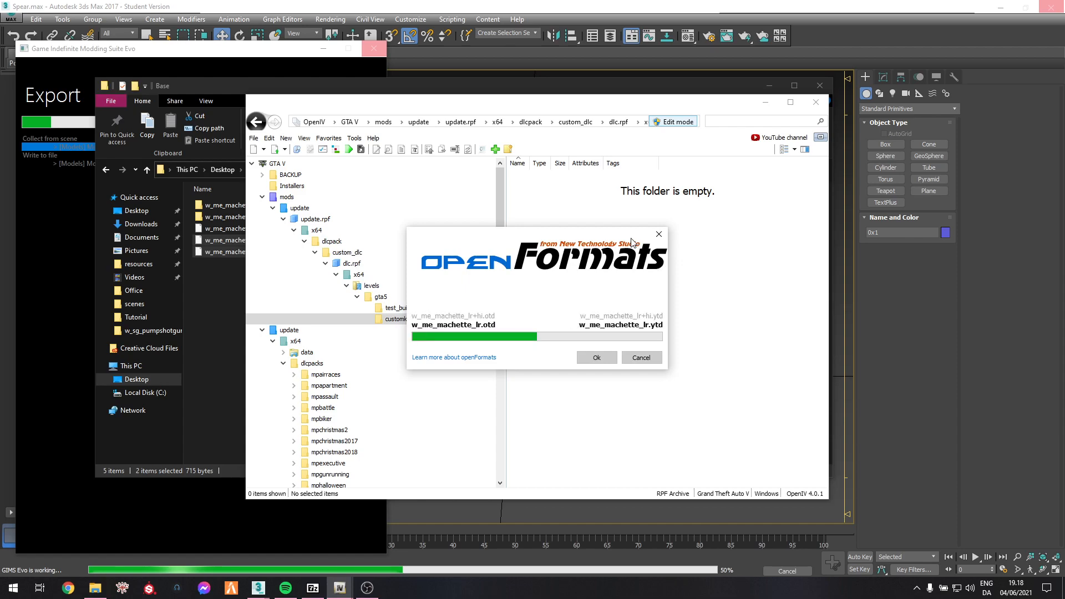
# Rename the high-resolution texture dictionary w_me_machette_lr+hi.ytd as w_me_customknife_lr+hi.ytd.
pyautogui.click(556, 188)
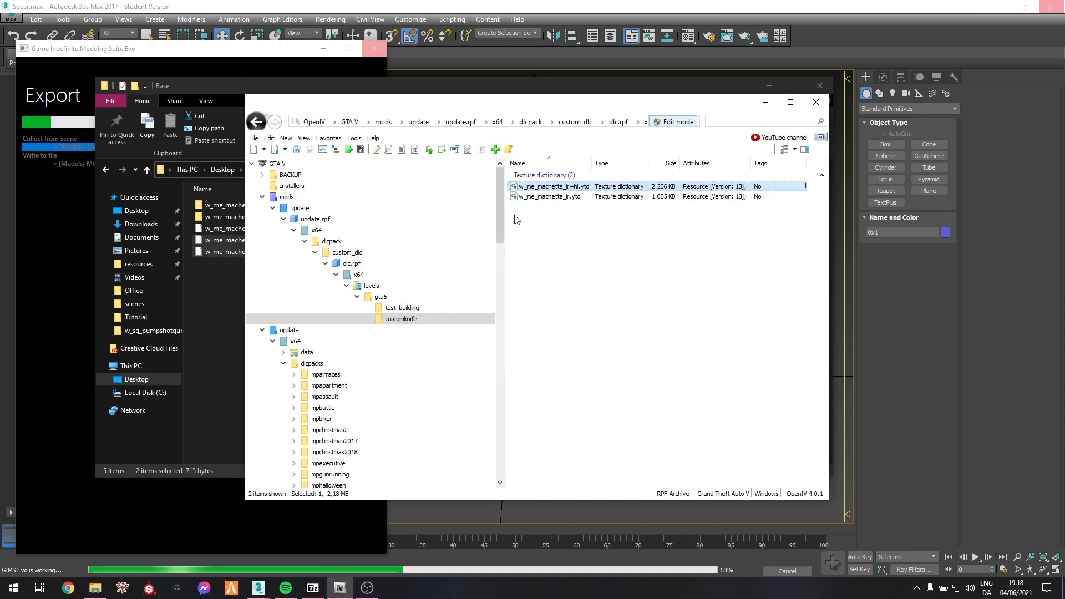
pyautogui.click(555, 188)
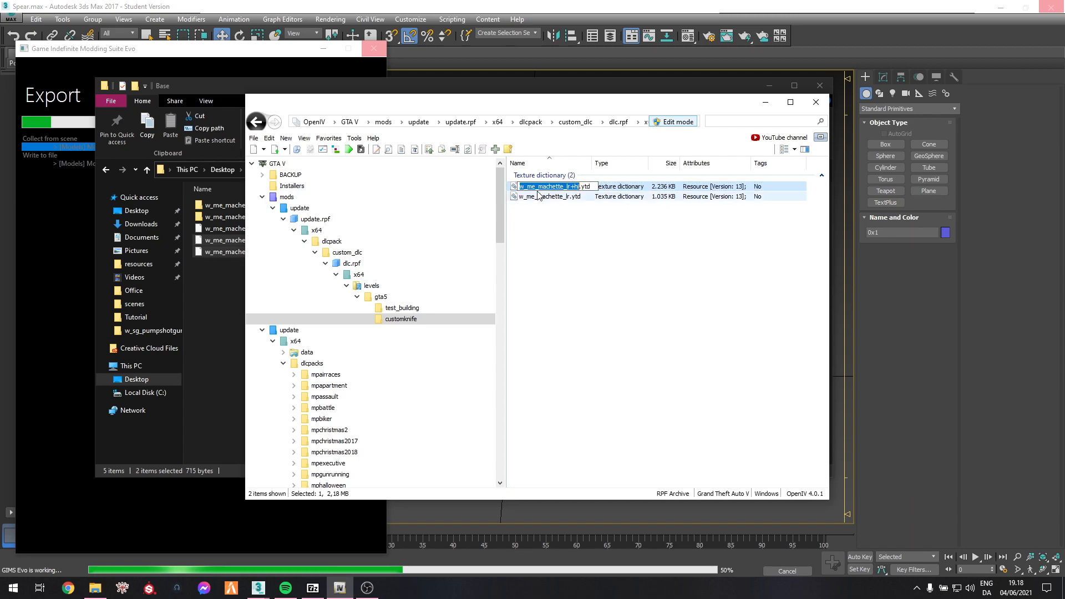
pyautogui.moveTo(539, 186); pyautogui.dragTo(561, 187)
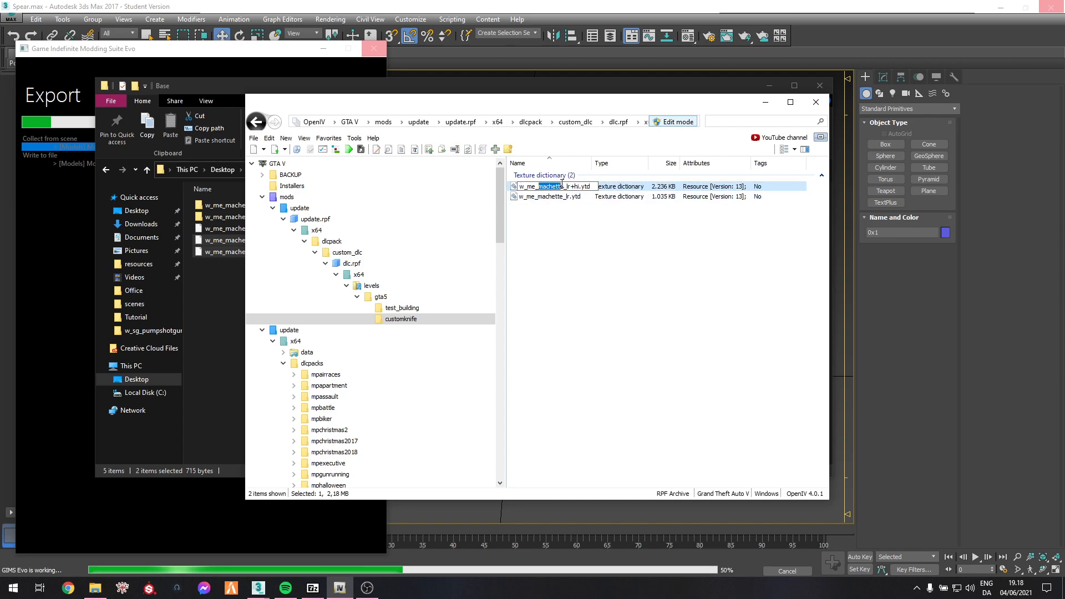
pyautogui.write('customknife')
pyautogui.moveTo(541, 187)
pyautogui.mouseDown()
pyautogui.moveTo(572, 186)
pyautogui.moveTo(546, 187)
pyautogui.mouseUp()
# Rename the texture dictionary w_me_machette_lr.ytd as w_me_customknife_lr.ytd.
pyautogui.click(552, 198)
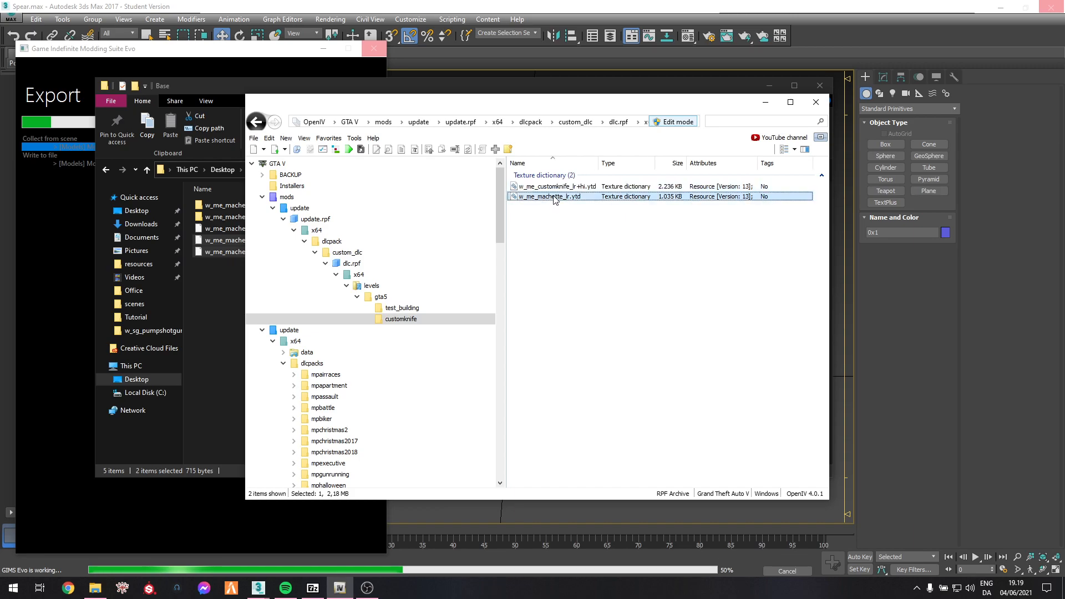
pyautogui.click(552, 198)
pyautogui.moveTo(539, 197); pyautogui.dragTo(558, 196)
pyautogui.click(565, 197)
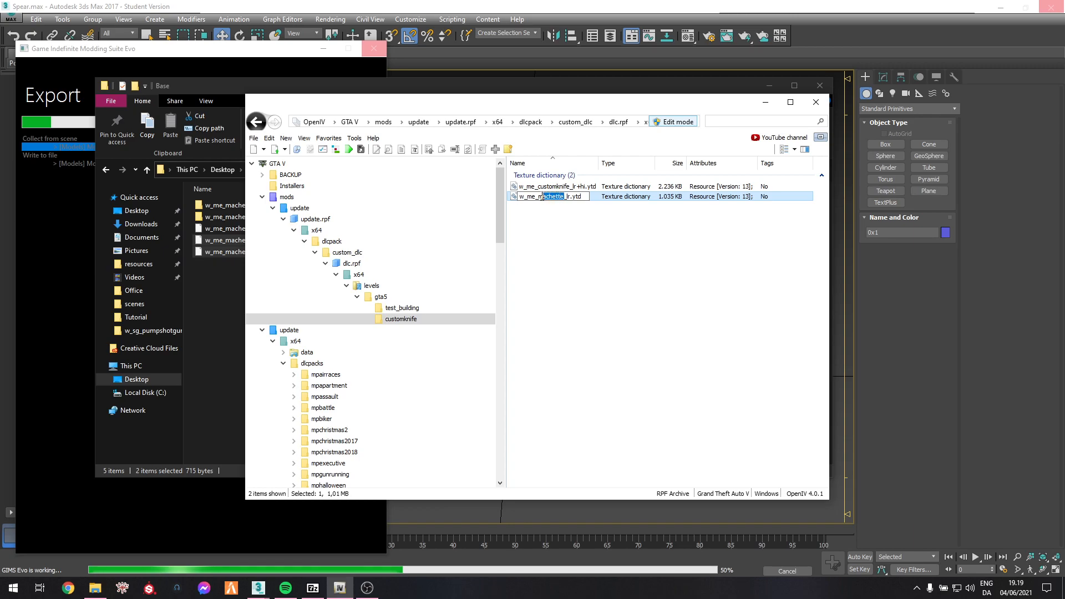
pyautogui.write('customknife')
pyautogui.click(575, 254)
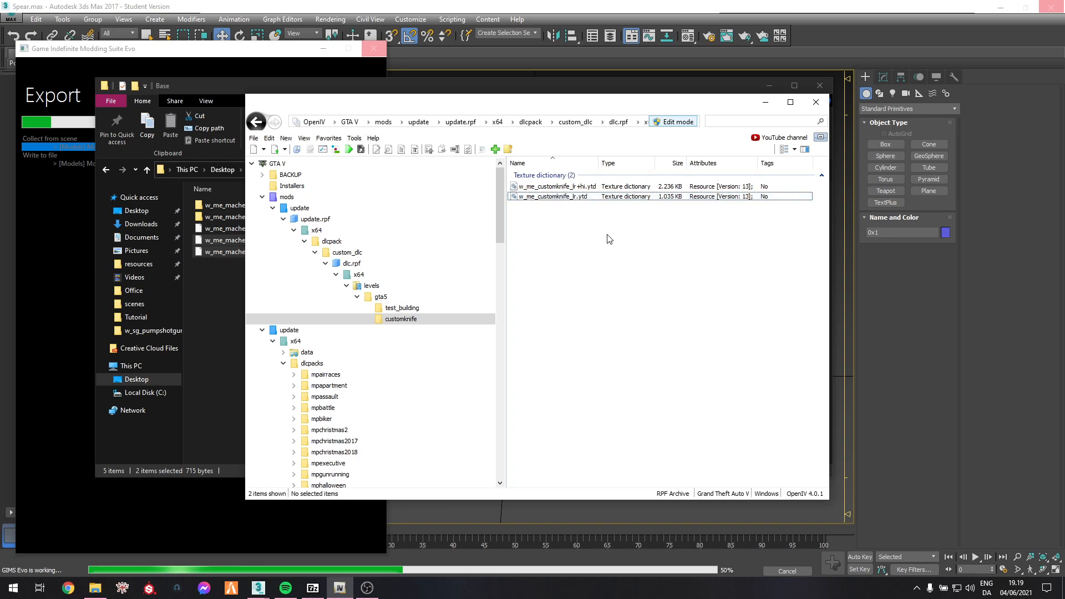
# Delete the weapon decal textures, w_camo_2 and w_camo_3 from w_me_customknife_lr.ytd, and save the dictionary.
pyautogui.click(576, 197)
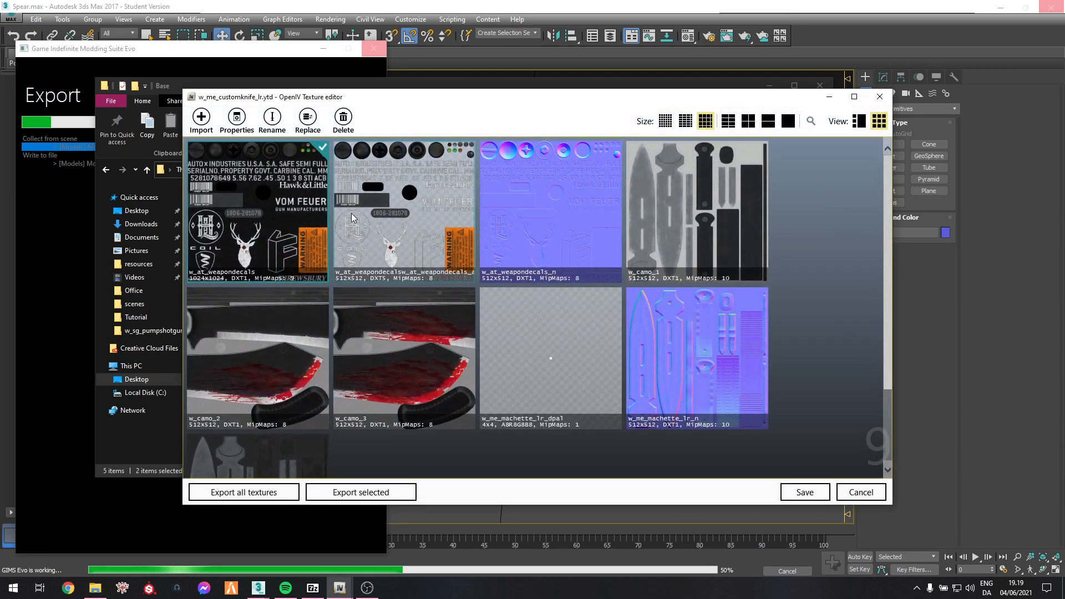
pyautogui.click(343, 117)
pyautogui.click(343, 118)
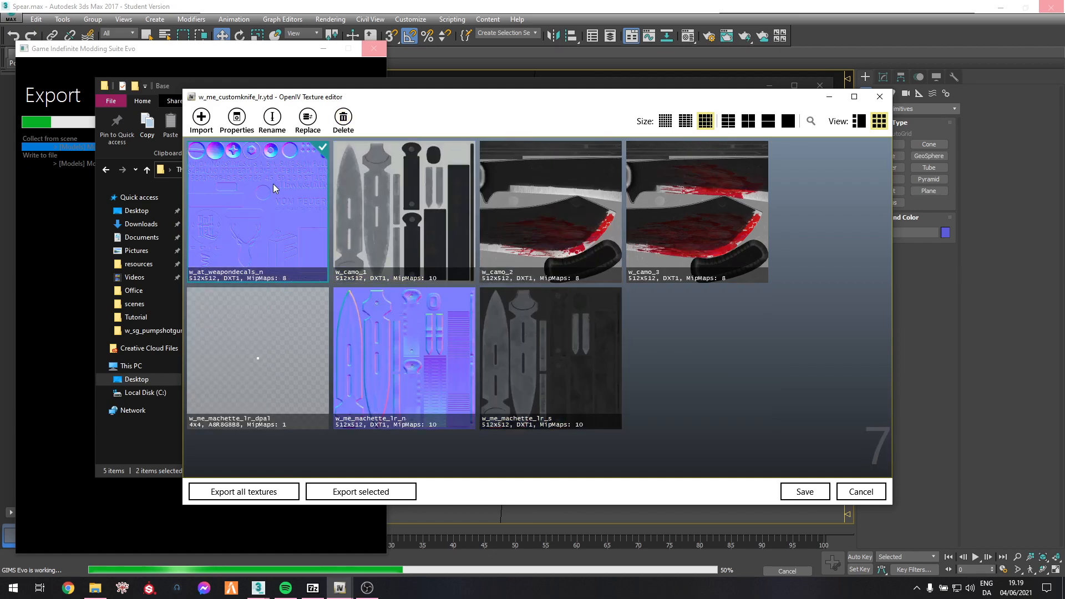
pyautogui.click(343, 117)
pyautogui.click(411, 186)
pyautogui.click(349, 127)
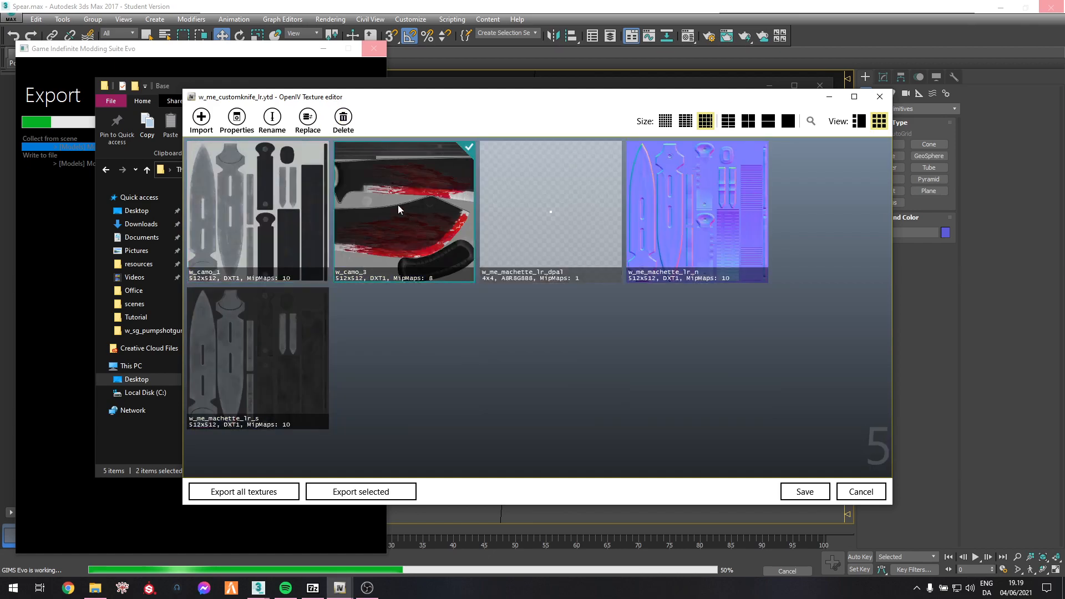
pyautogui.click(343, 118)
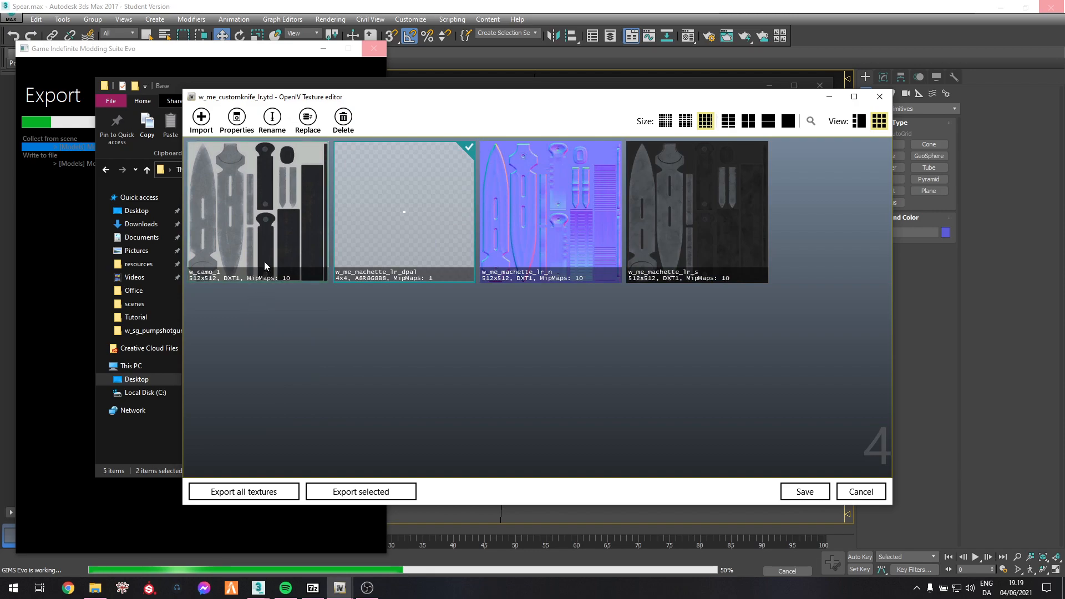
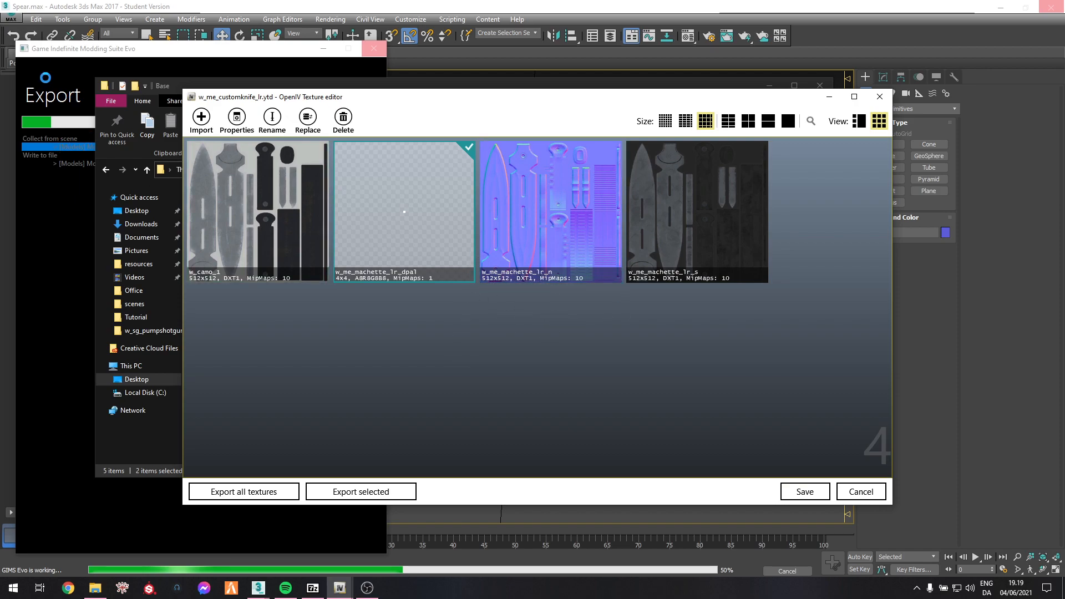
pyautogui.click(804, 494)
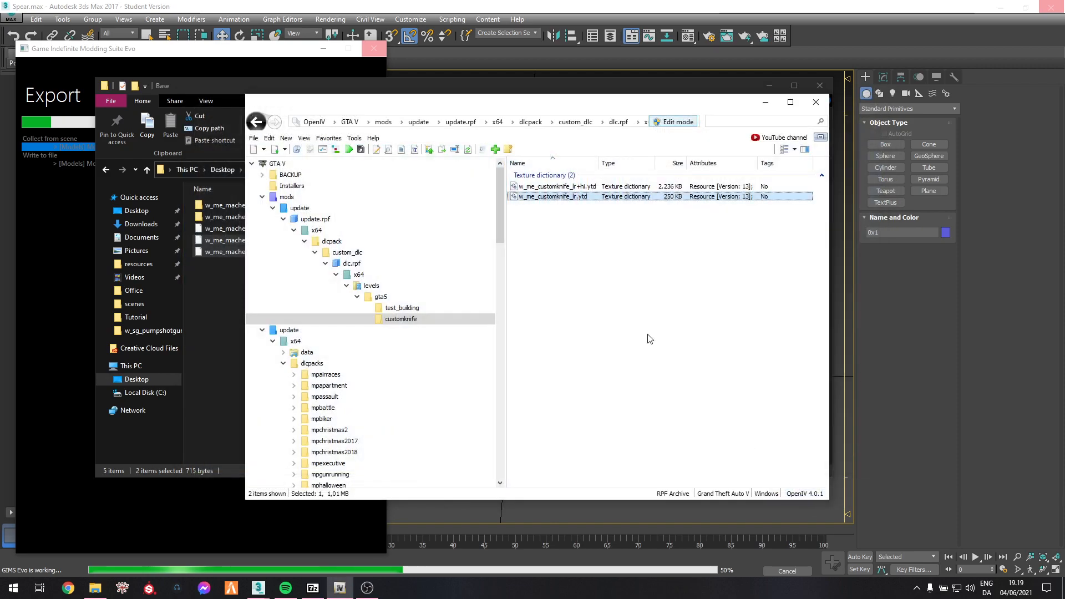
# Remove the weapon decal textures, w_camo_2 and w_camo_3 from w_me_customknife_lr+hi.ytd, and save it.
pyautogui.doubleClick(586, 188)
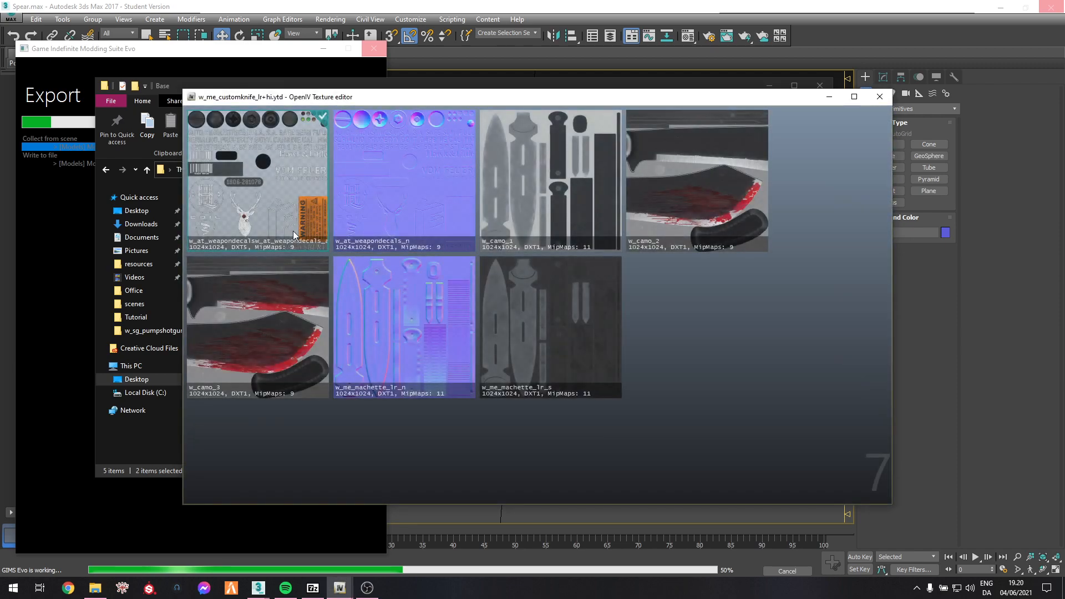
pyautogui.click(285, 205)
pyautogui.click(345, 121)
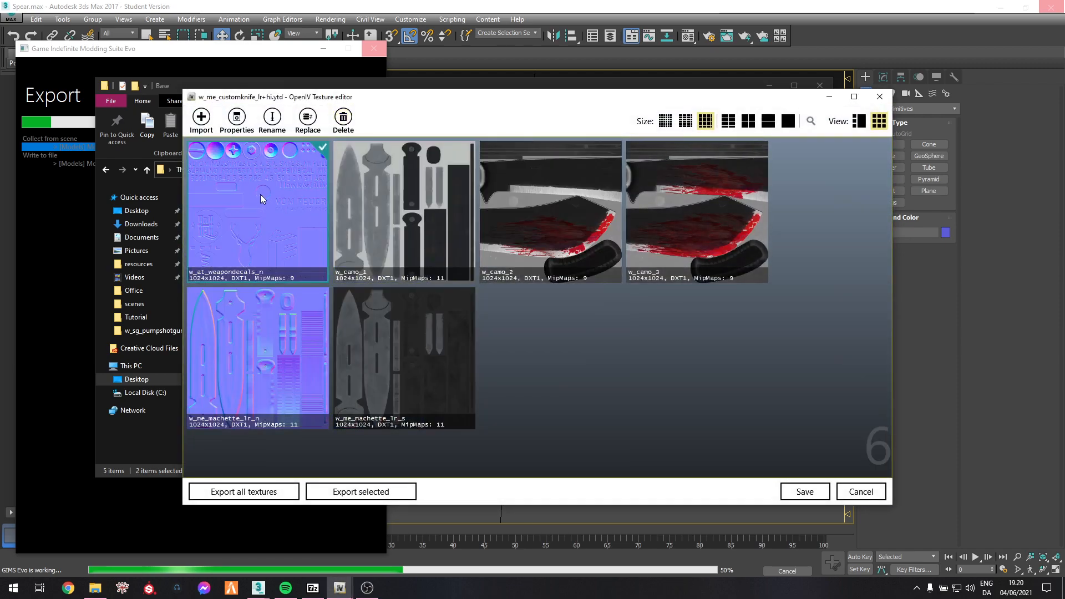
pyautogui.click(343, 118)
pyautogui.click(412, 206)
pyautogui.click(343, 118)
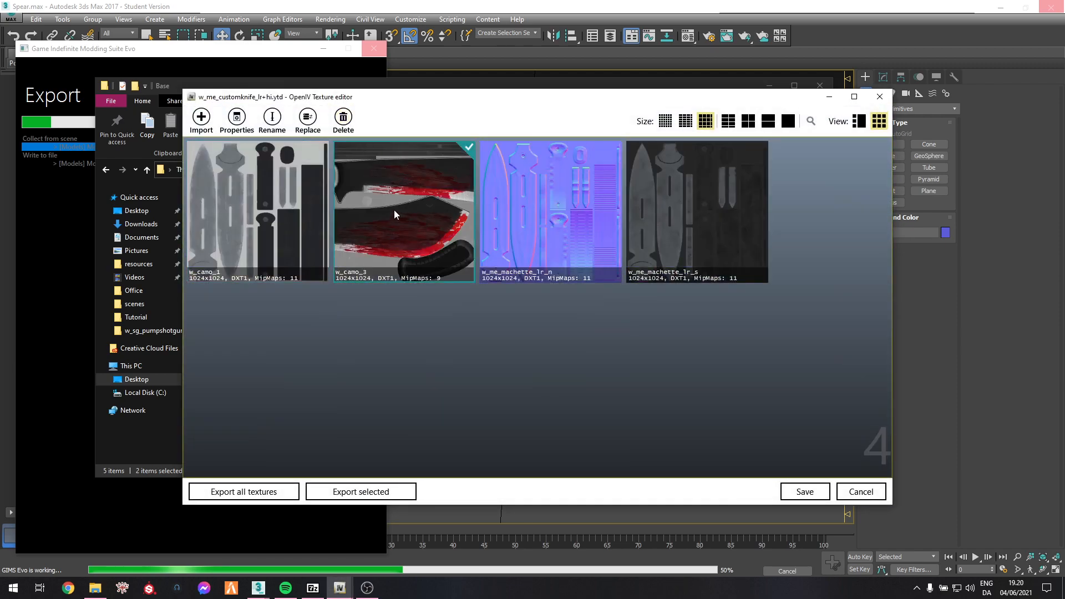
pyautogui.click(343, 118)
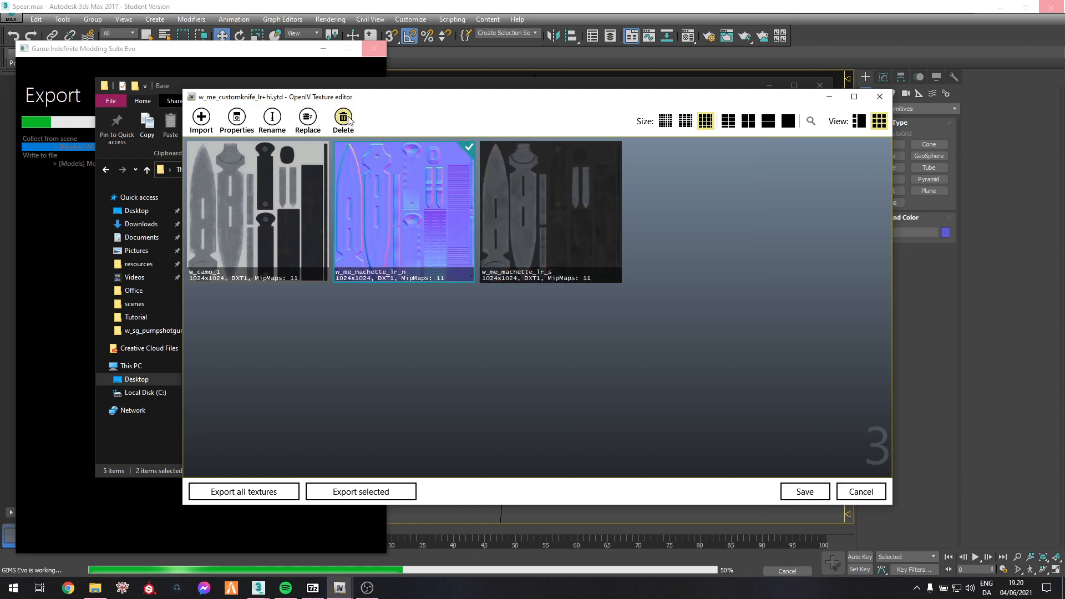
pyautogui.click(800, 489)
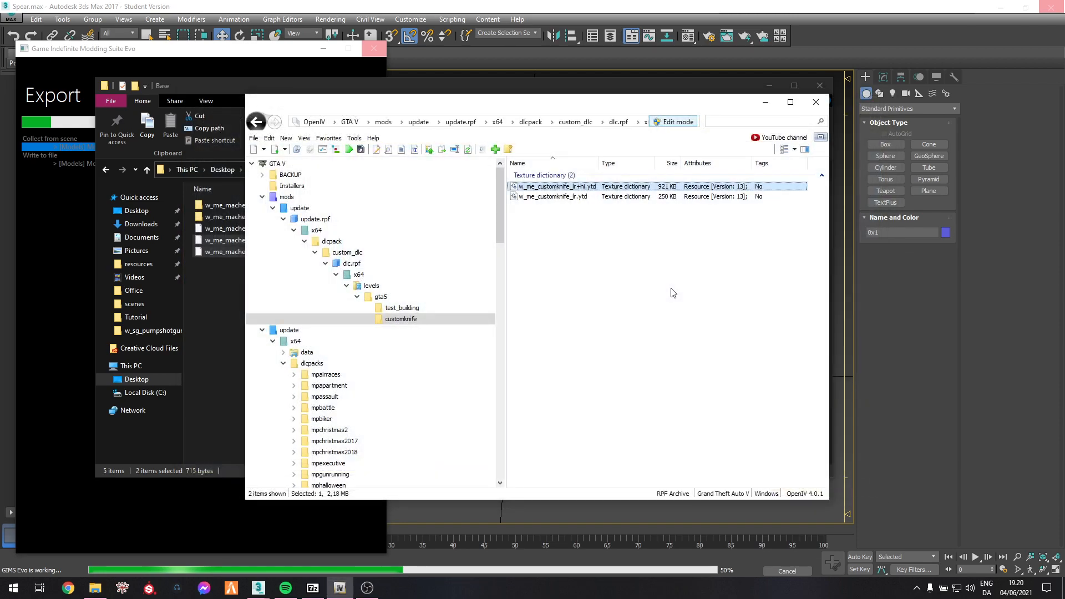
# Move the OpenIV window aside, switch to the custom_weapons_melee.7z archive in 7-Zip, and go up to its root level.
pyautogui.moveTo(598, 106); pyautogui.dragTo(754, 136)
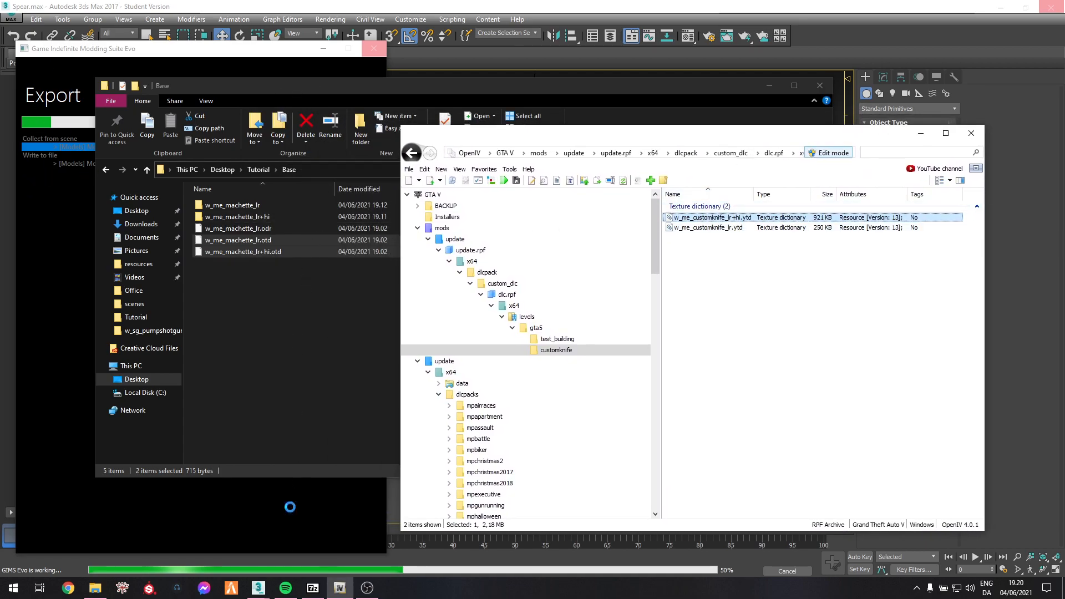
pyautogui.moveTo(313, 592)
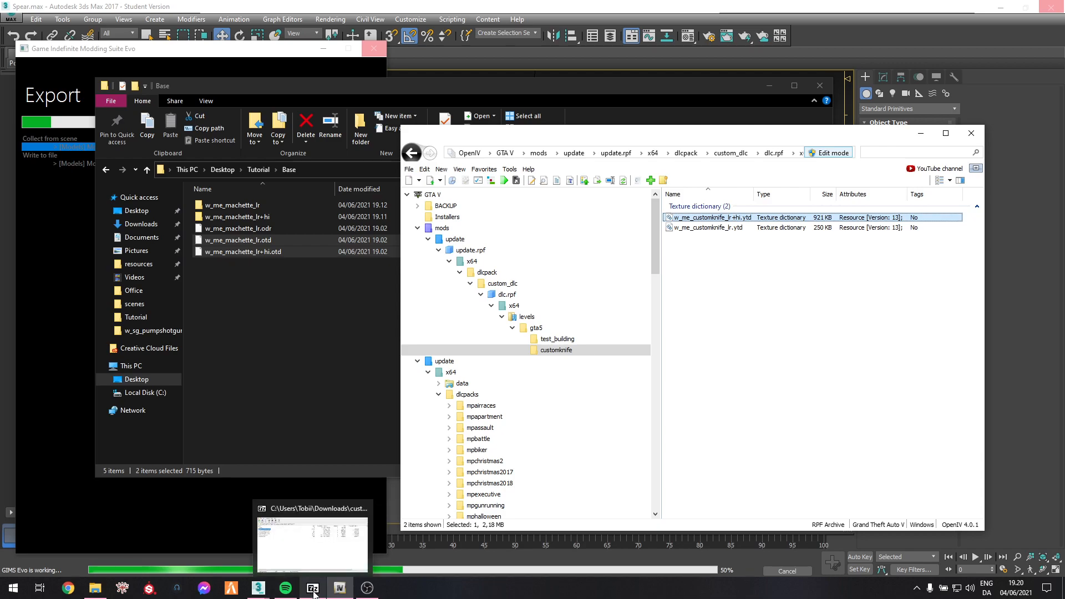
pyautogui.click(318, 554)
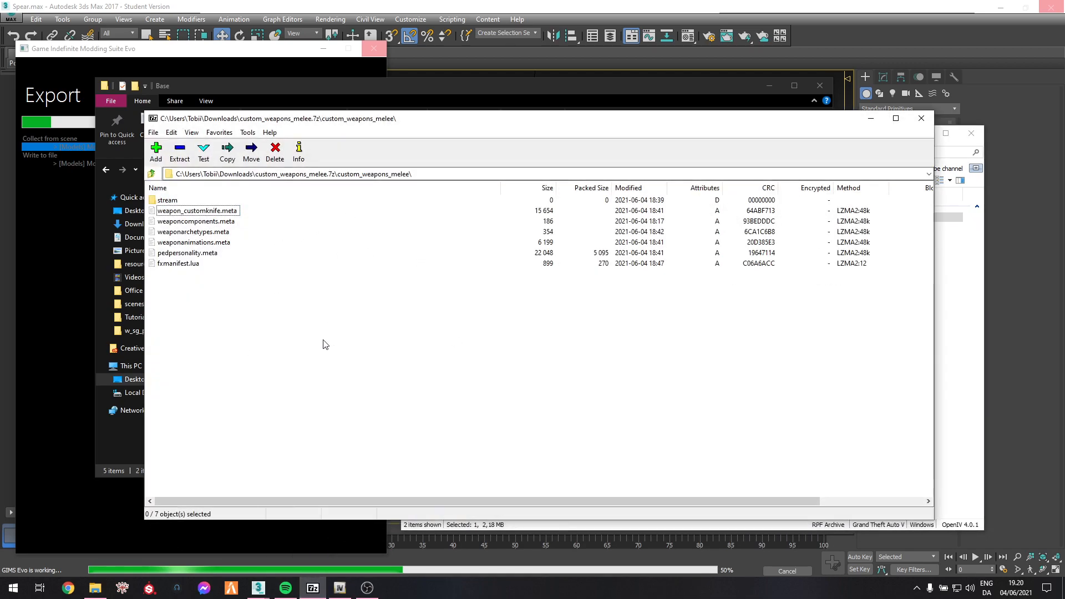
pyautogui.press('BackSpace')
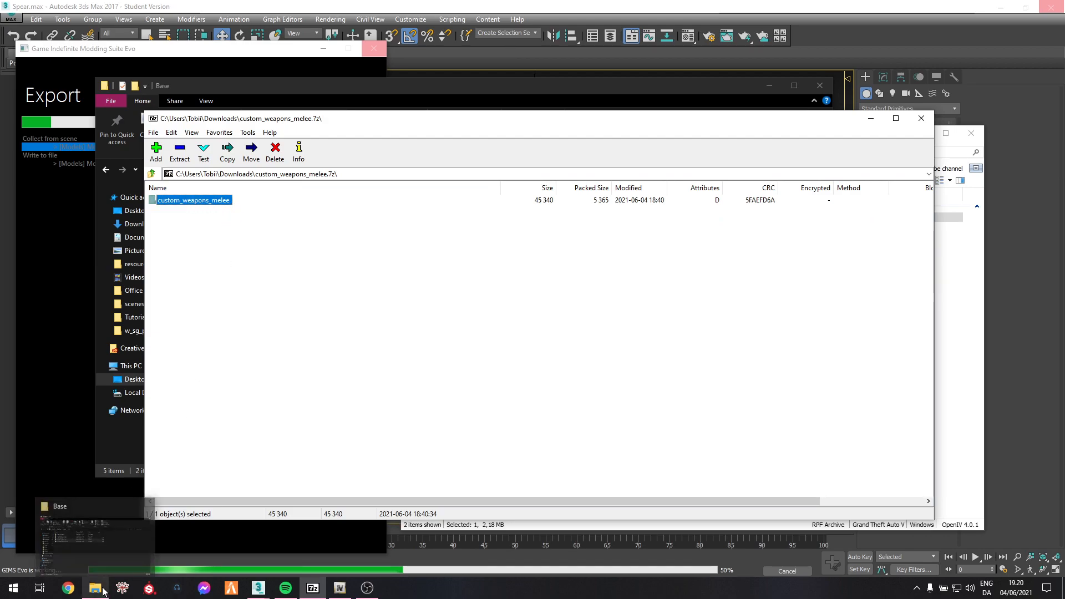
# Open a second File Explorer window and go to FXServer\cfx-server-data-master\resources\[whatever] on the Desktop.
pyautogui.click(98, 535)
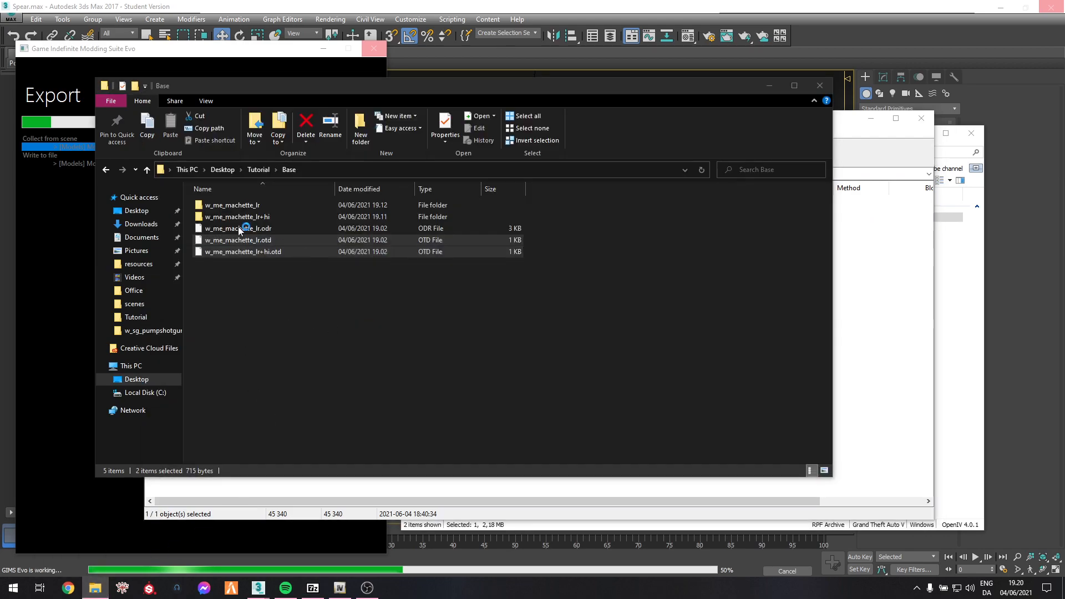
pyautogui.hotkey('ctrl', 'n')
pyautogui.click(158, 228)
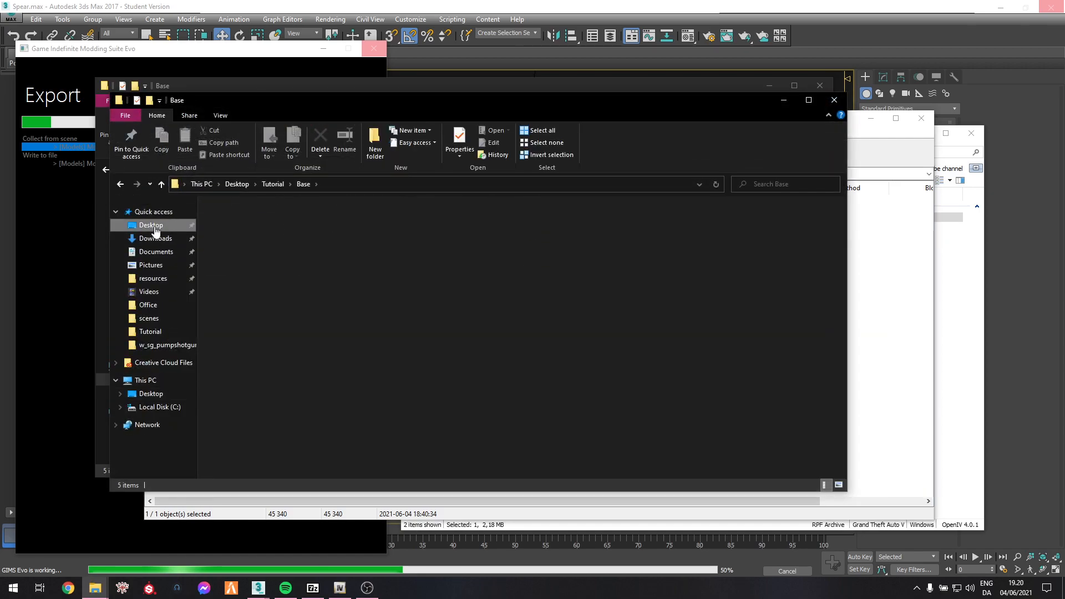
pyautogui.click(237, 282)
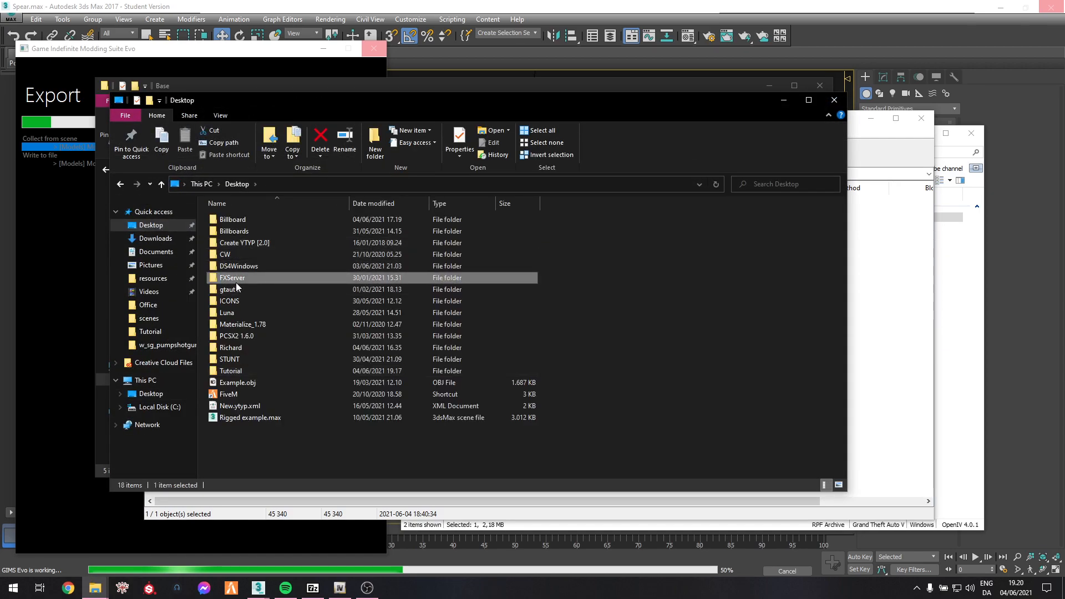
pyautogui.doubleClick(235, 282)
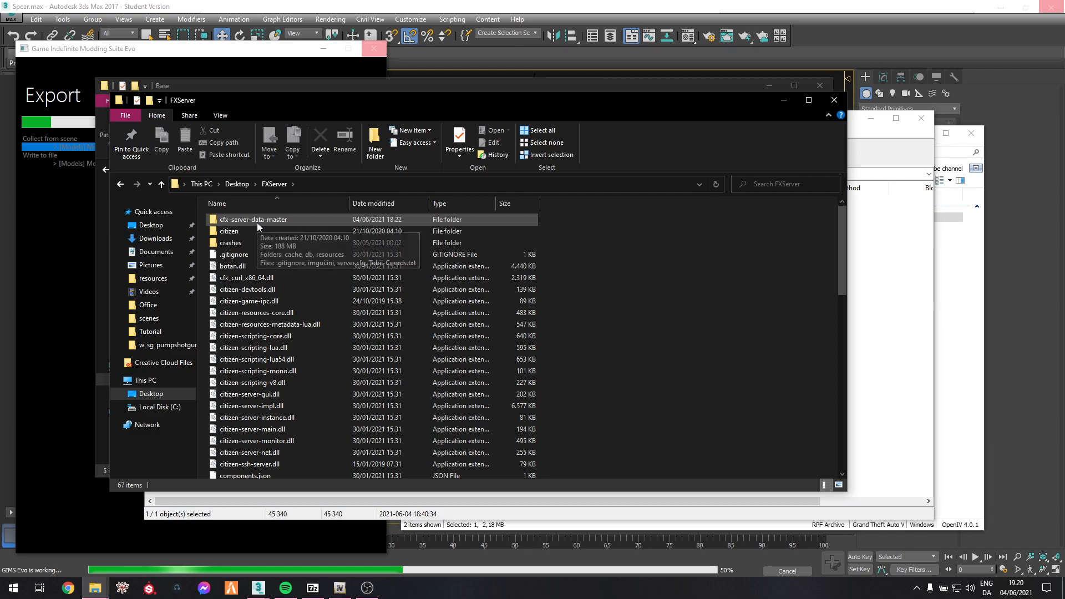
pyautogui.doubleClick(257, 222)
pyautogui.doubleClick(245, 239)
pyautogui.doubleClick(252, 278)
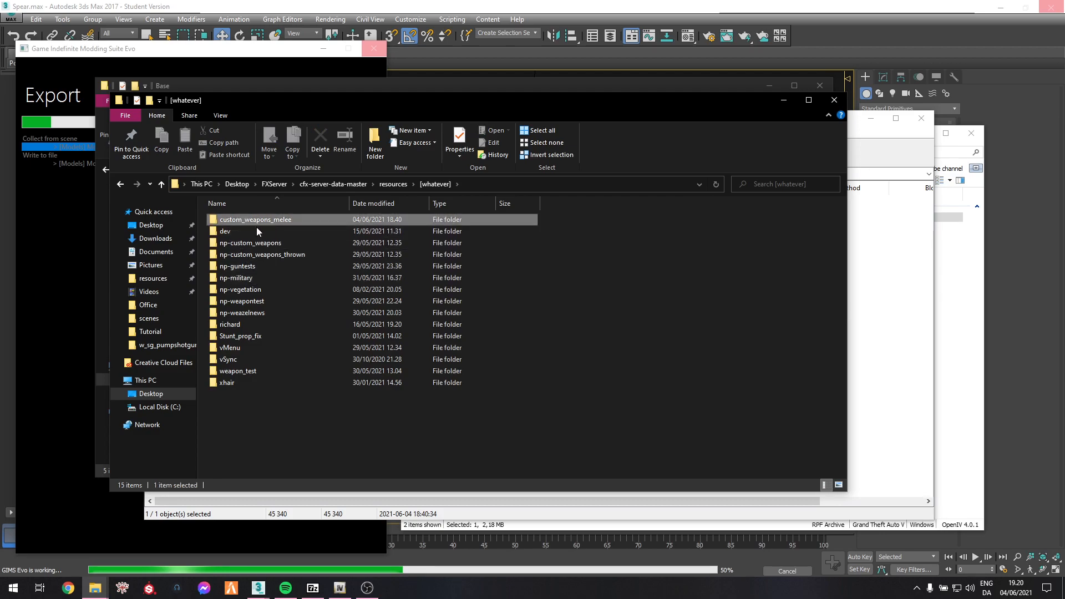
# Delete the existing custom_weapons_melee folder from [whatever] and extract a fresh copy there from the custom_weapons_melee.7z archive.
pyautogui.click(262, 219)
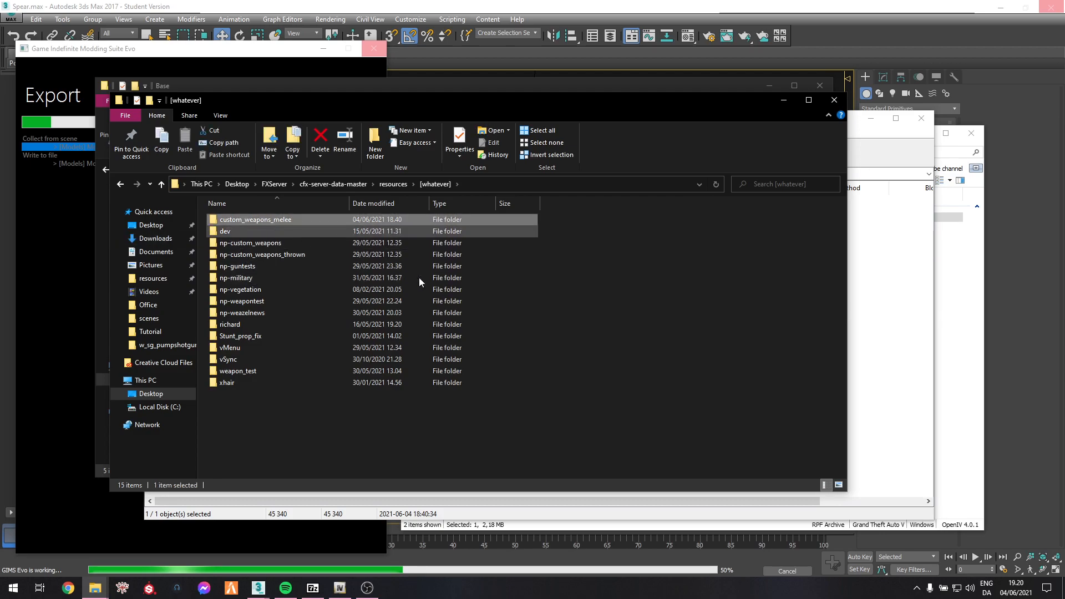
pyautogui.press('Delete')
pyautogui.hotkey('alt', 'Tab')
pyautogui.hotkey('alt', 'Tab')
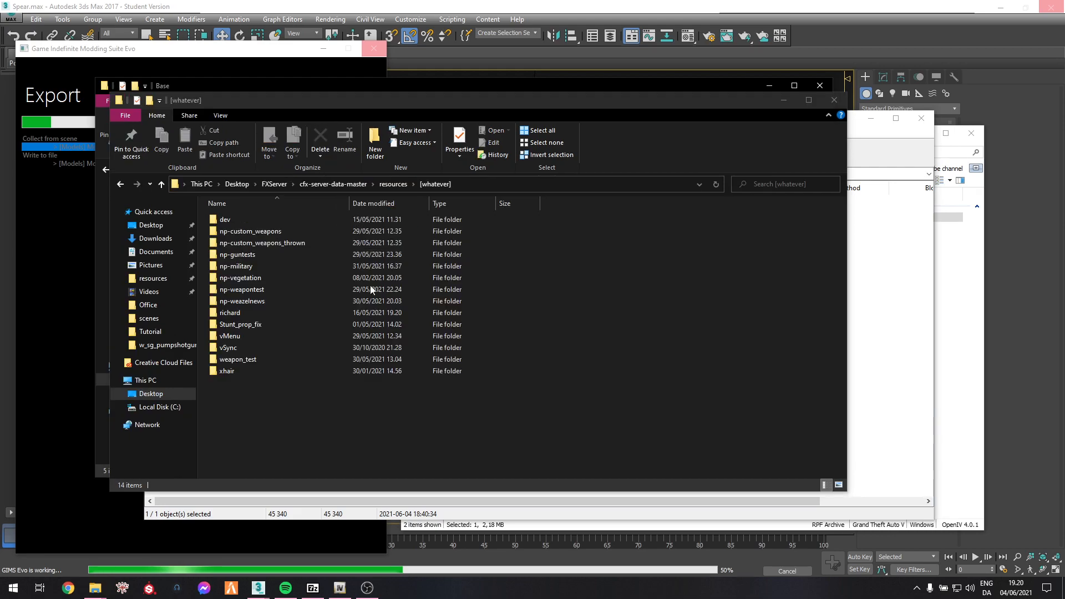
pyautogui.hotkey('alt', 'Tab')
pyautogui.click(615, 242)
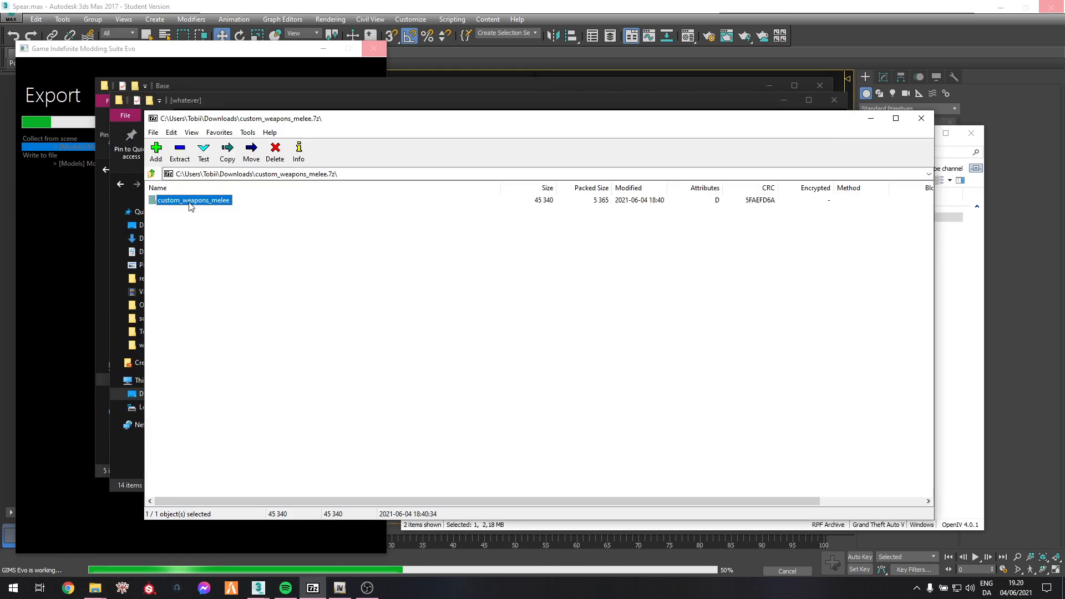
pyautogui.moveTo(200, 209); pyautogui.dragTo(271, 458)
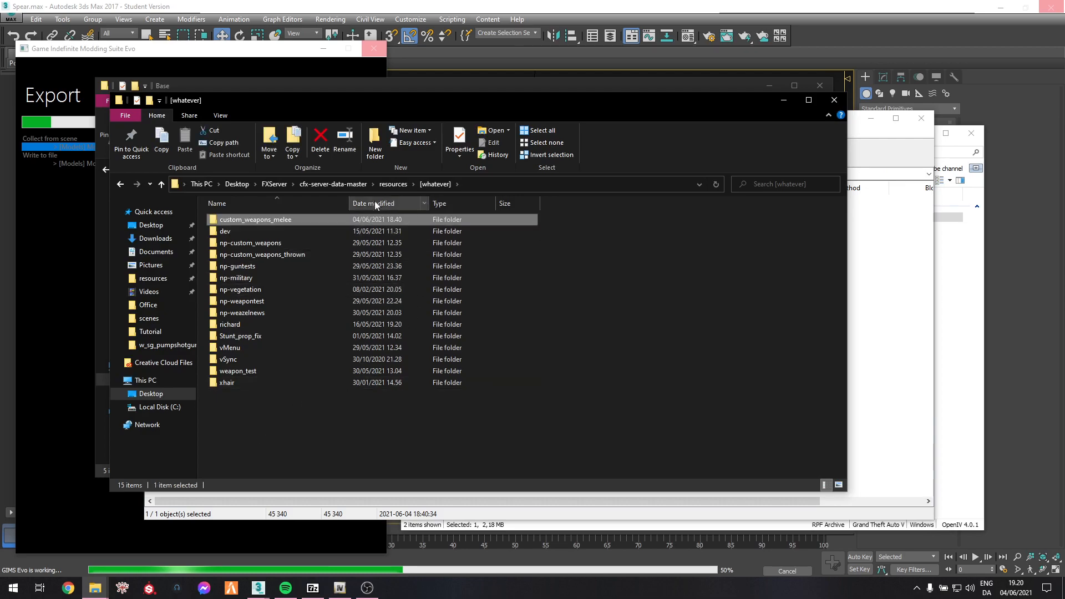
# Open weapon_customknife.meta from custom_weapons_melee in Notepad++ and check its slot entry and Model name.
pyautogui.doubleClick(272, 219)
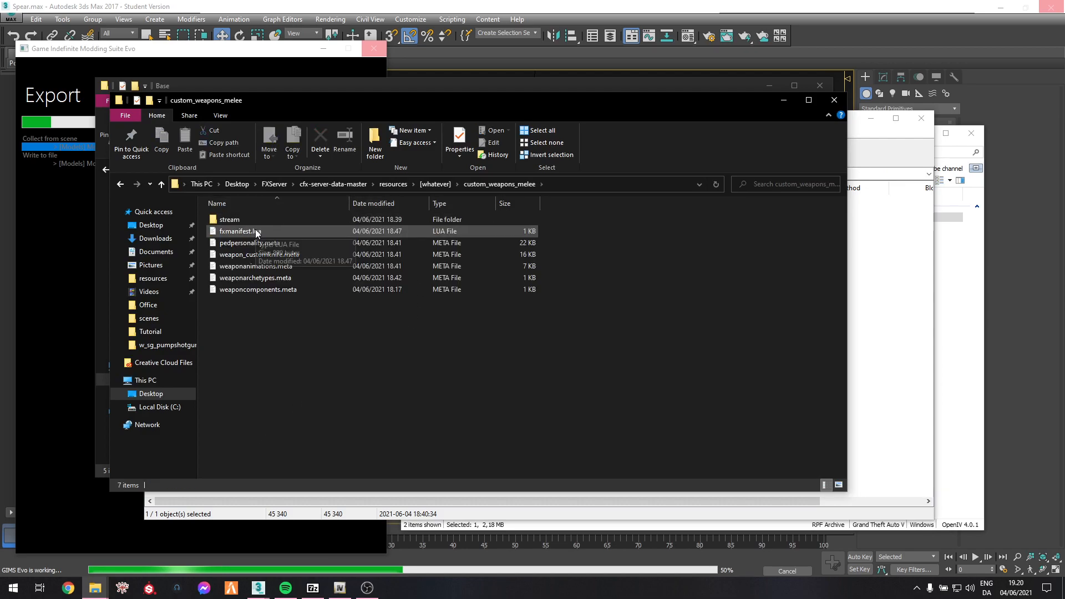
pyautogui.click(222, 234)
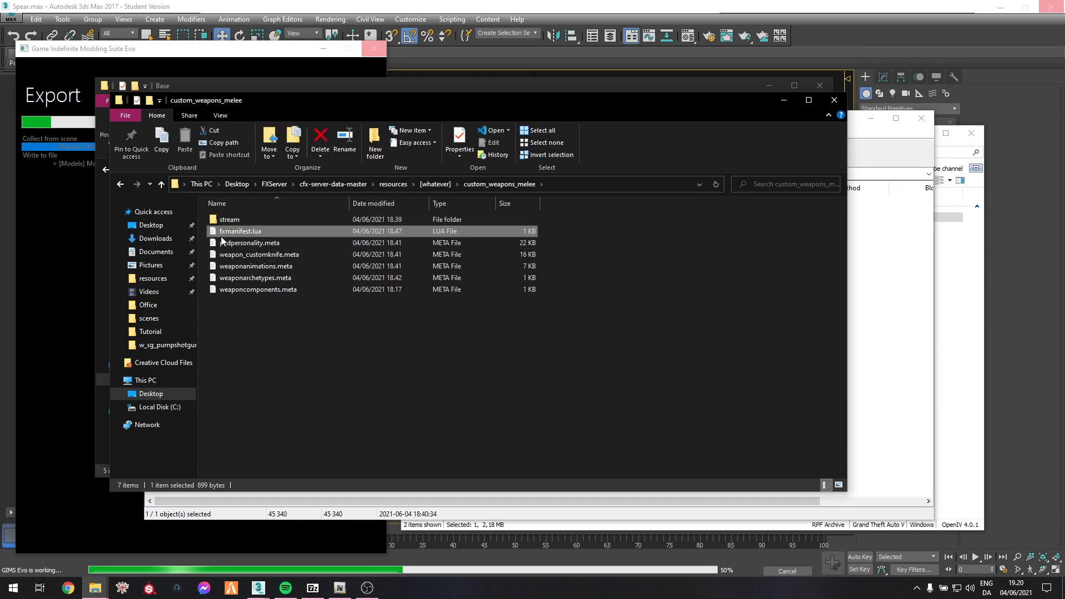
pyautogui.click(254, 255)
pyautogui.rightClick(285, 255)
pyautogui.click(378, 301)
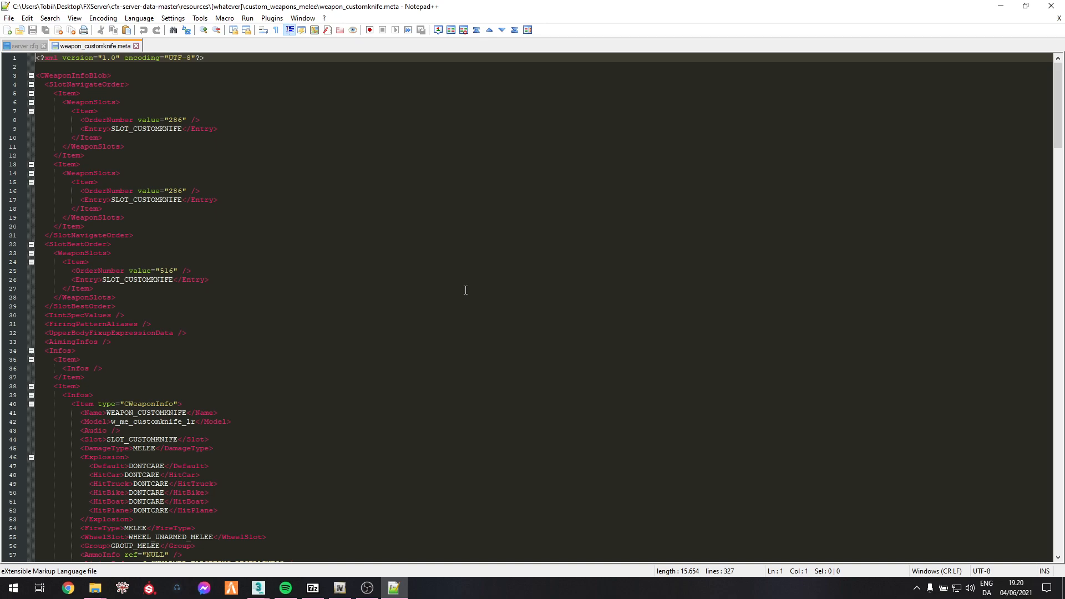
pyautogui.moveTo(134, 130); pyautogui.dragTo(186, 128)
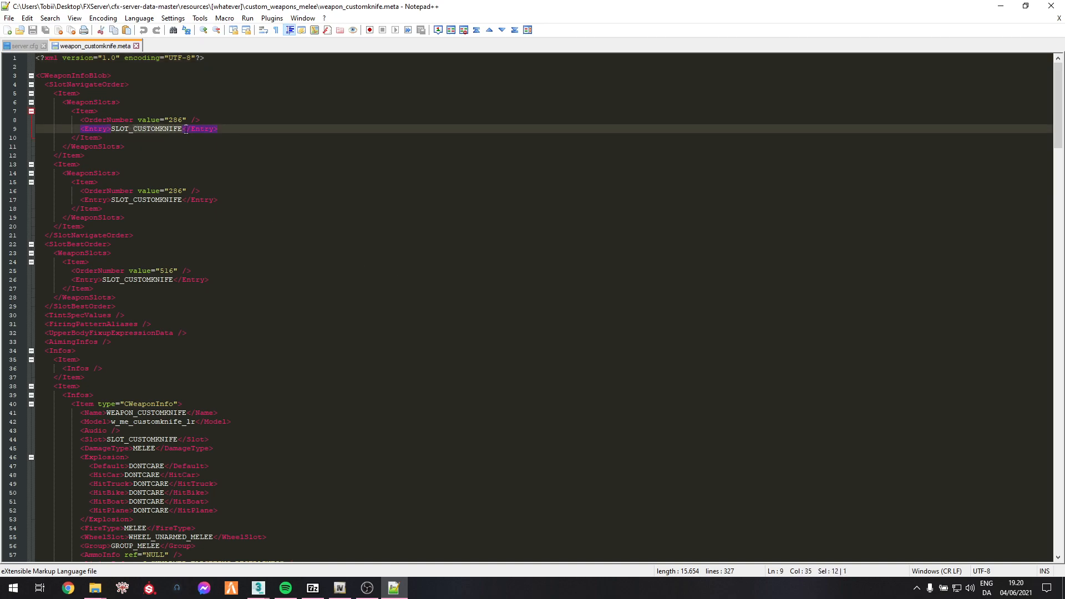
pyautogui.scroll(-5, 161, 147)
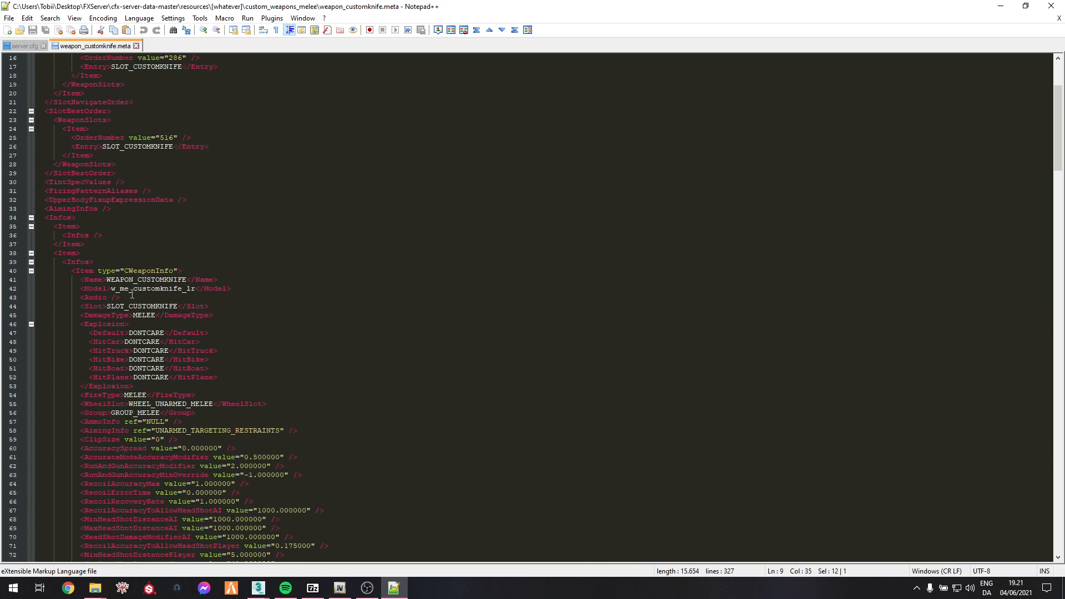
pyautogui.moveTo(111, 289); pyautogui.dragTo(195, 288)
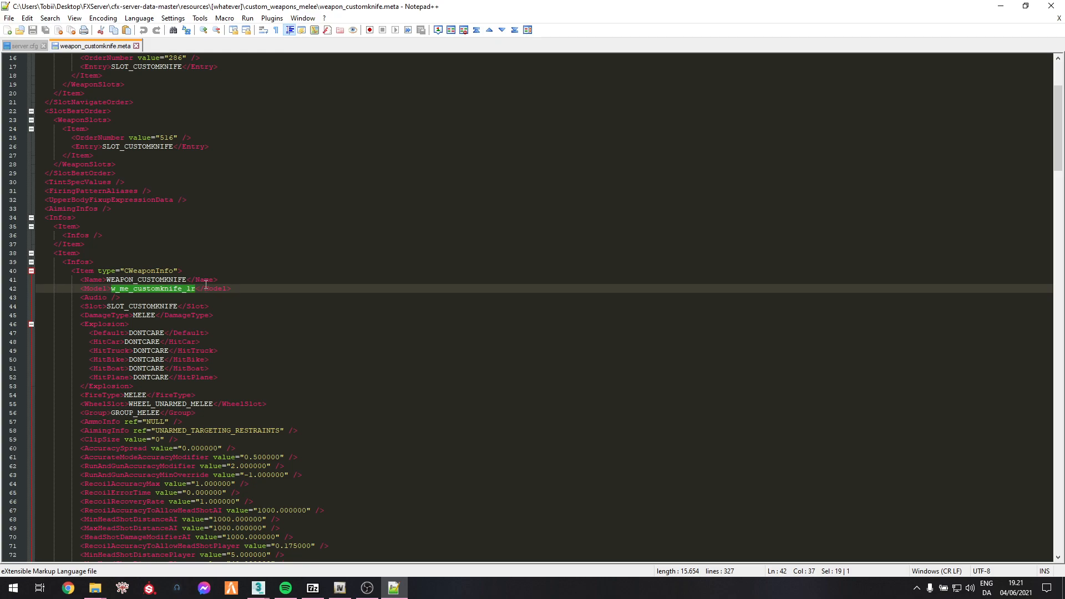
# Open weaponarchetypes.meta in Notepad++, check the modelName and txdName entries, and close the file.
pyautogui.hotkey('alt', 'Tab')
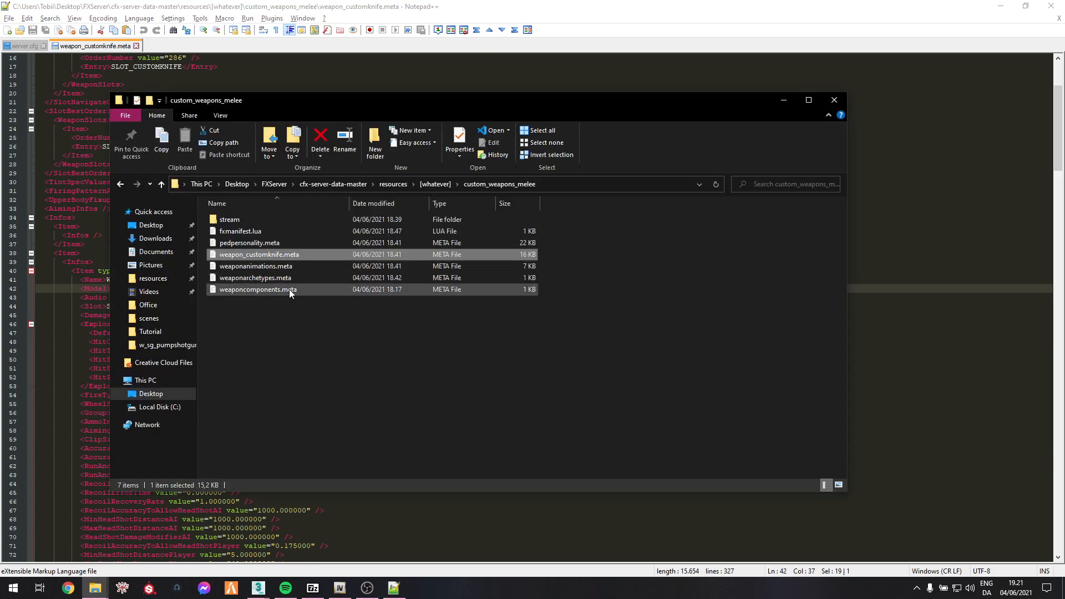
pyautogui.click(260, 279)
pyautogui.rightClick(257, 280)
pyautogui.click(309, 326)
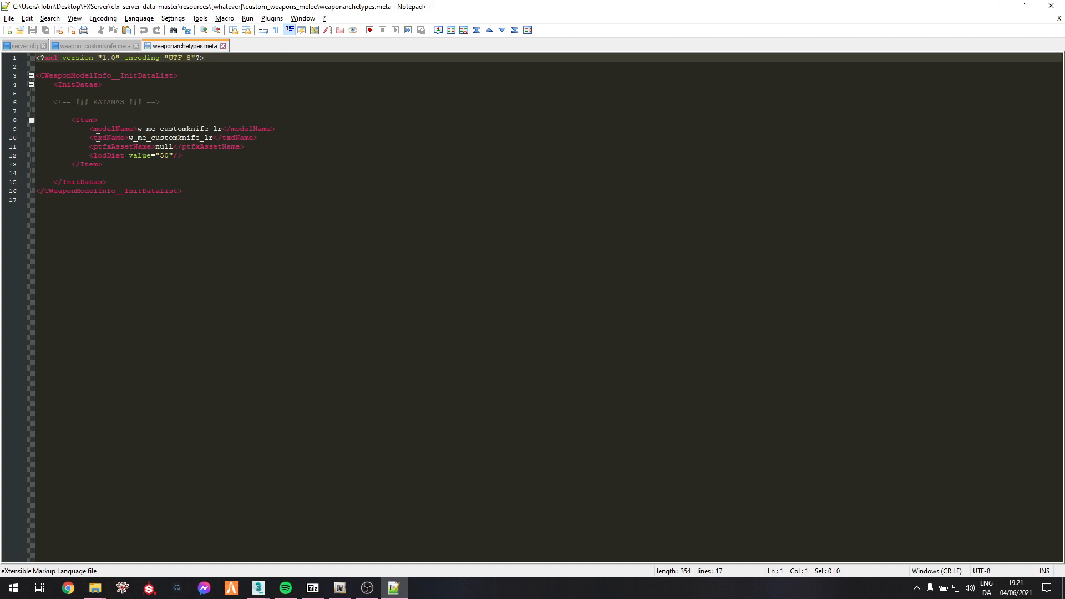
pyautogui.moveTo(97, 138); pyautogui.dragTo(214, 137)
pyautogui.click(165, 137)
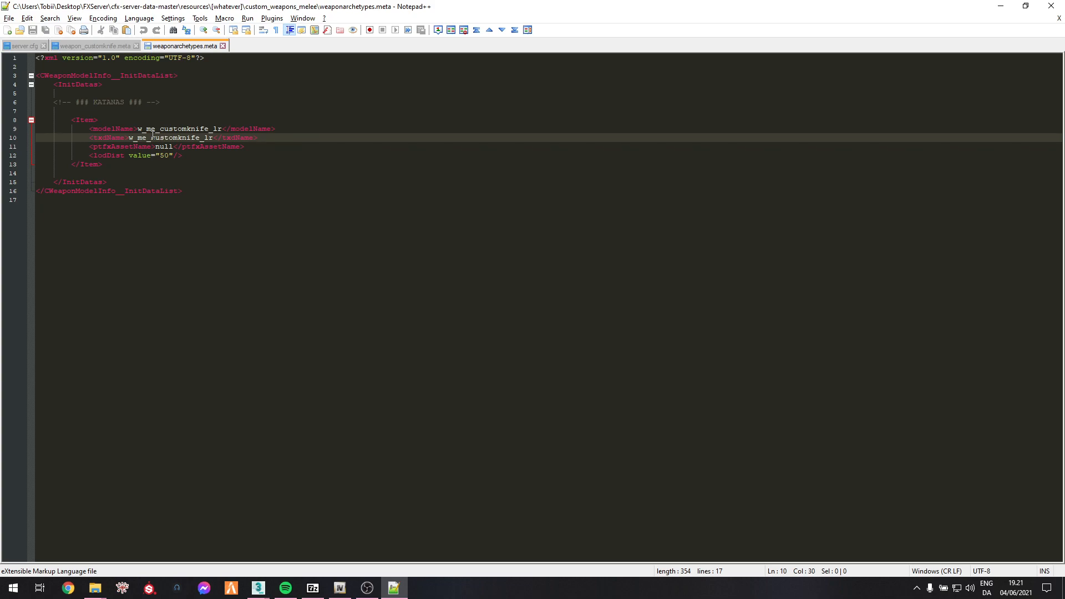
pyautogui.middleClick(167, 49)
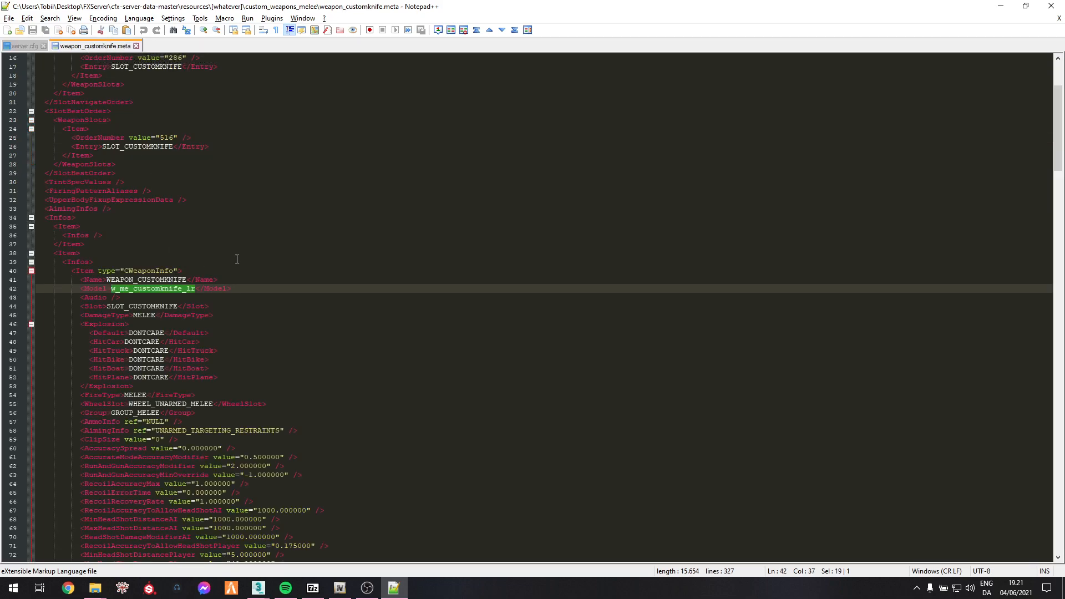
# Review the SLOT_CUSTOMKNIFE entries in weapon_customknife.meta and close the file without saving.
pyautogui.scroll(-6, 186, 264)
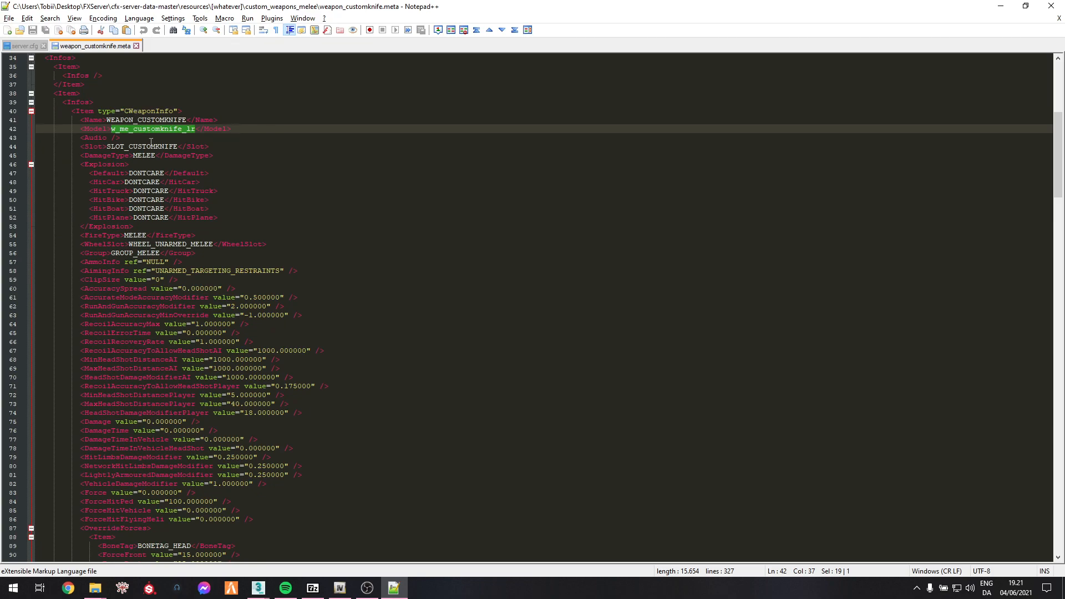
pyautogui.scroll(11, 238, 226)
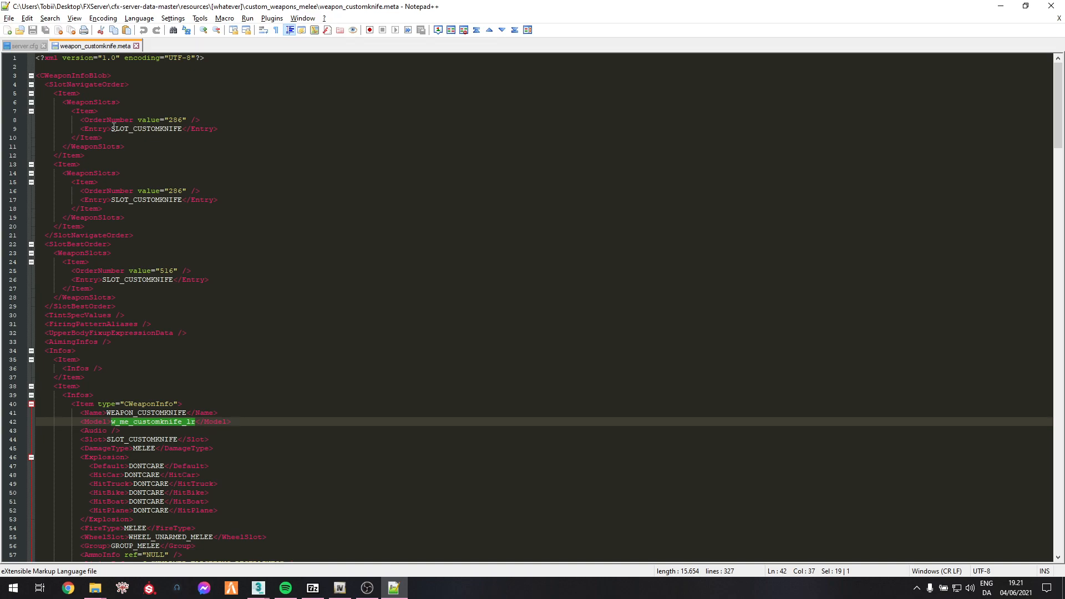
pyautogui.click(146, 129)
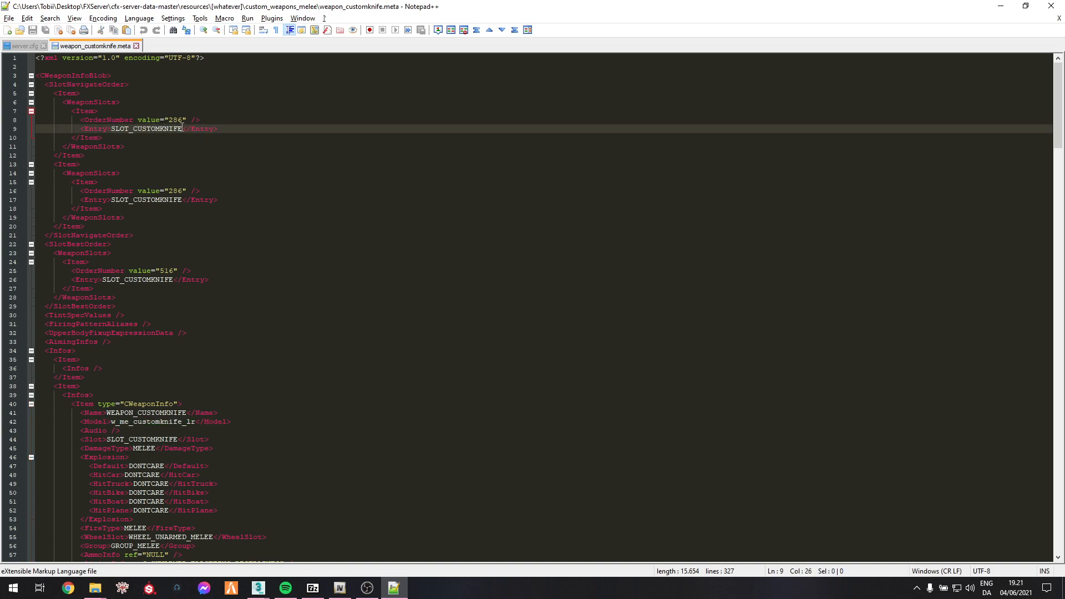
pyautogui.write('2')
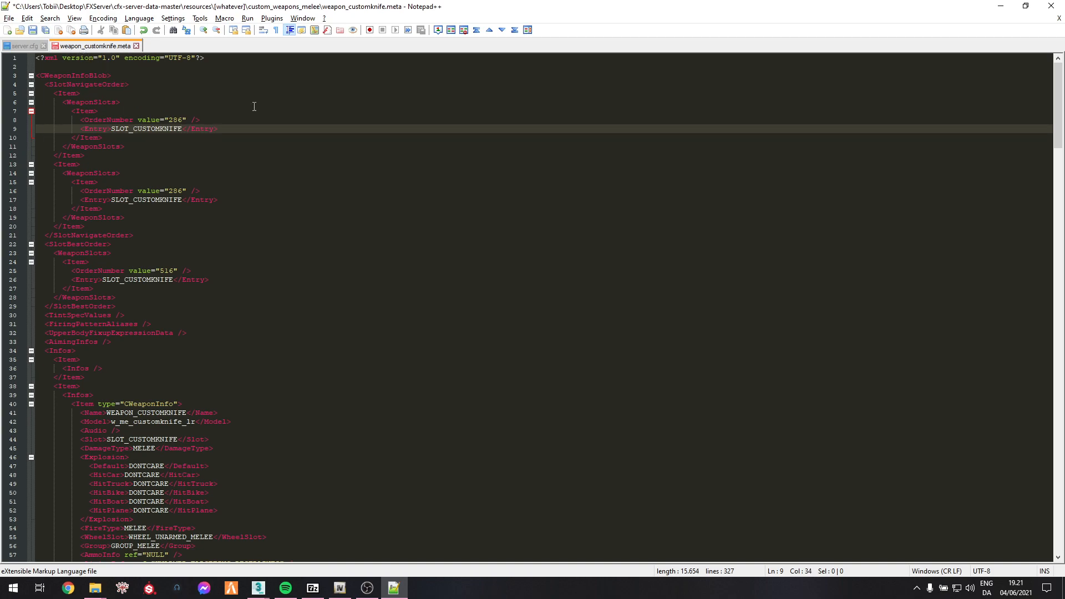
pyautogui.click(136, 46)
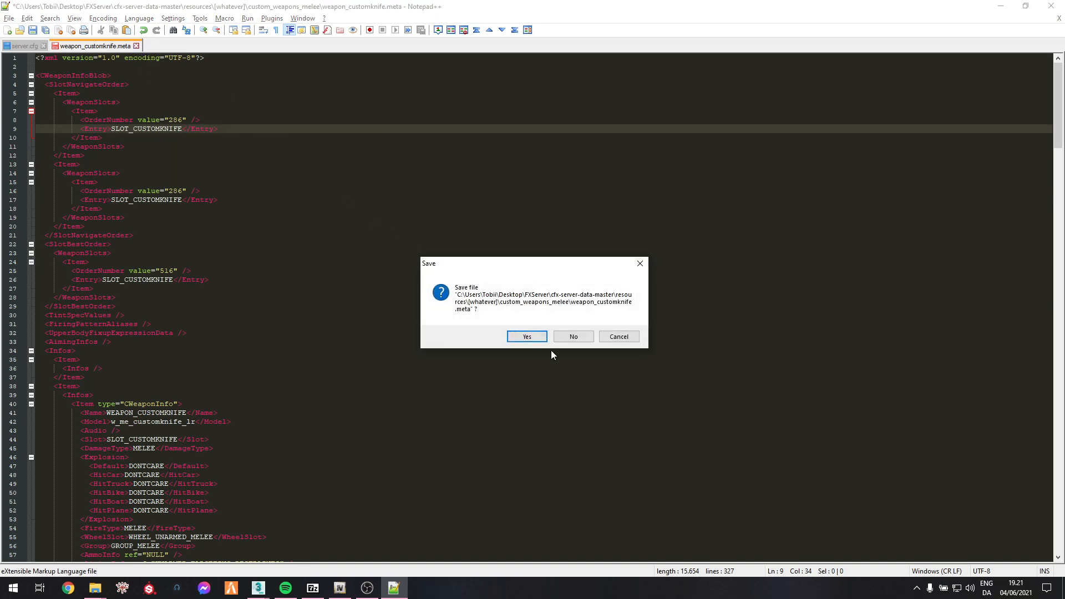
pyautogui.click(575, 335)
# Open fxmanifest.lua in Notepad++, check the data_file lines for weapon_customknife.meta, and minimize the editor.
pyautogui.hotkey('alt', 'Tab')
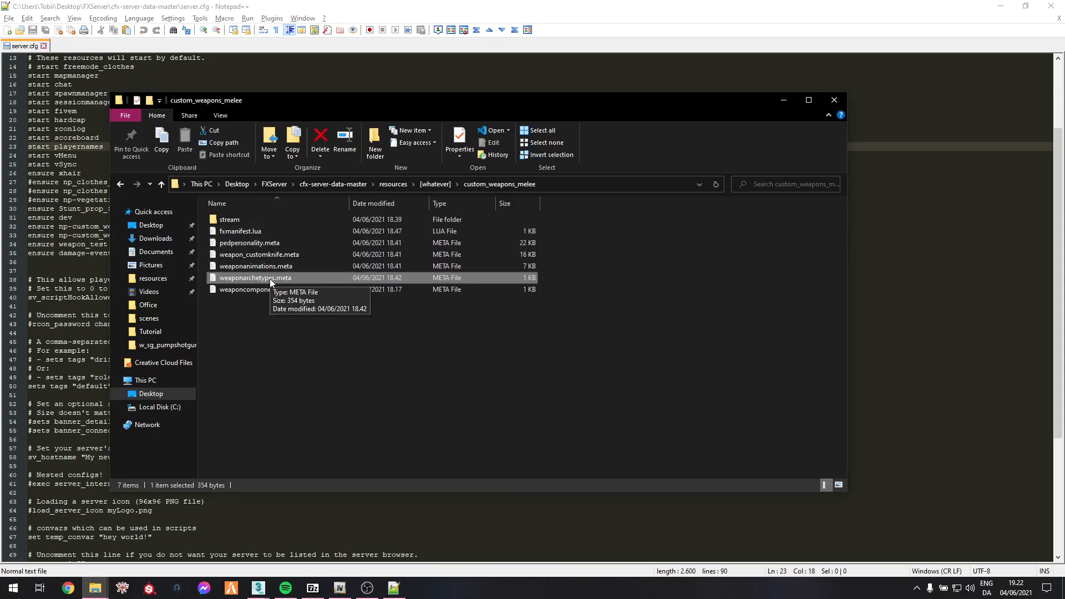
pyautogui.rightClick(244, 232)
pyautogui.click(291, 277)
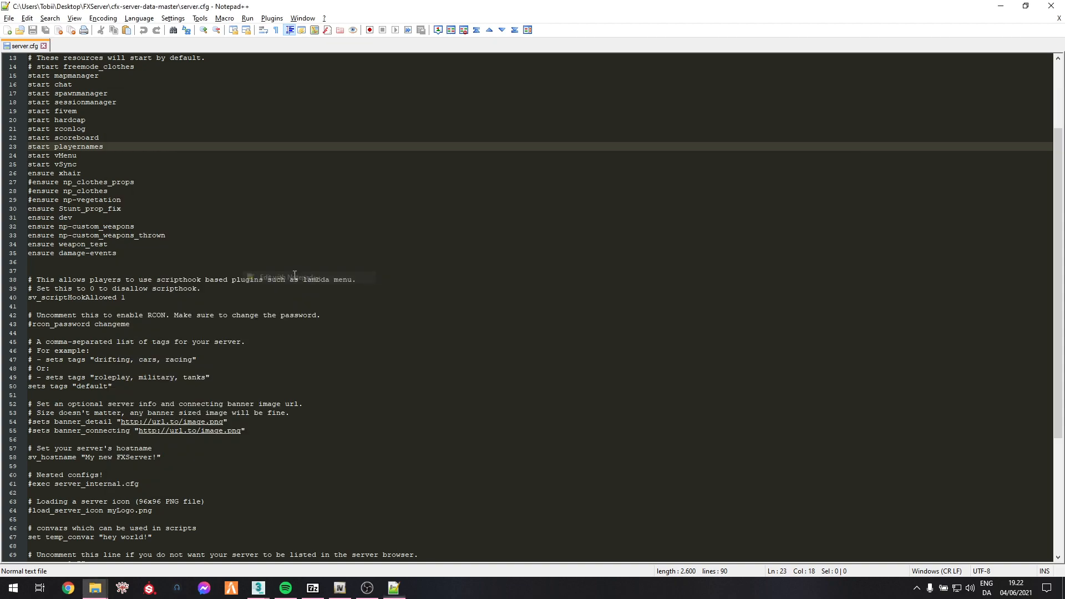
pyautogui.moveTo(332, 255); pyautogui.dragTo(54, 245)
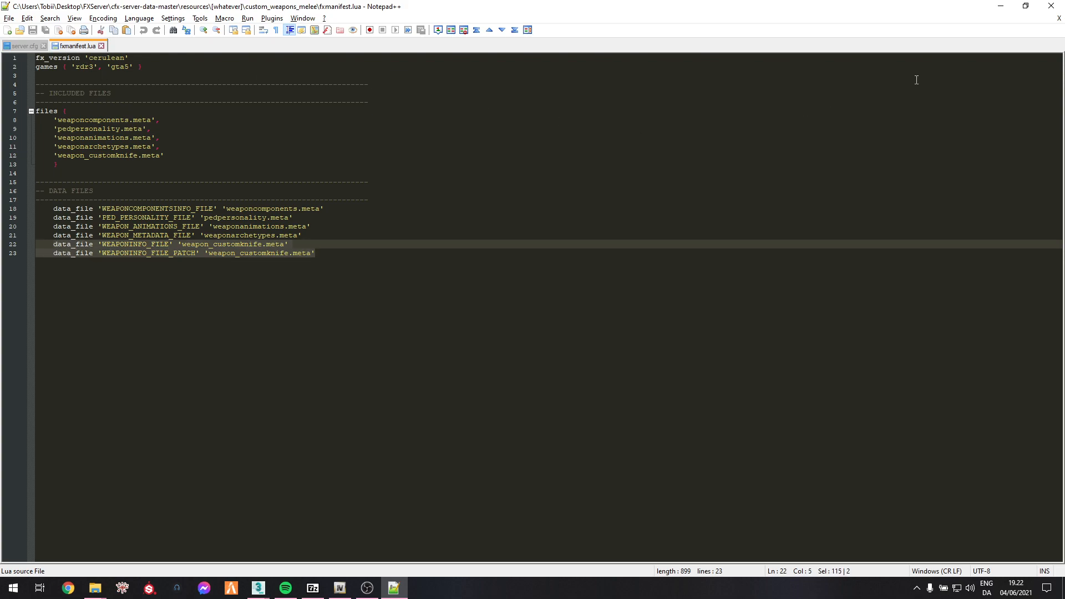
pyautogui.click(1001, 6)
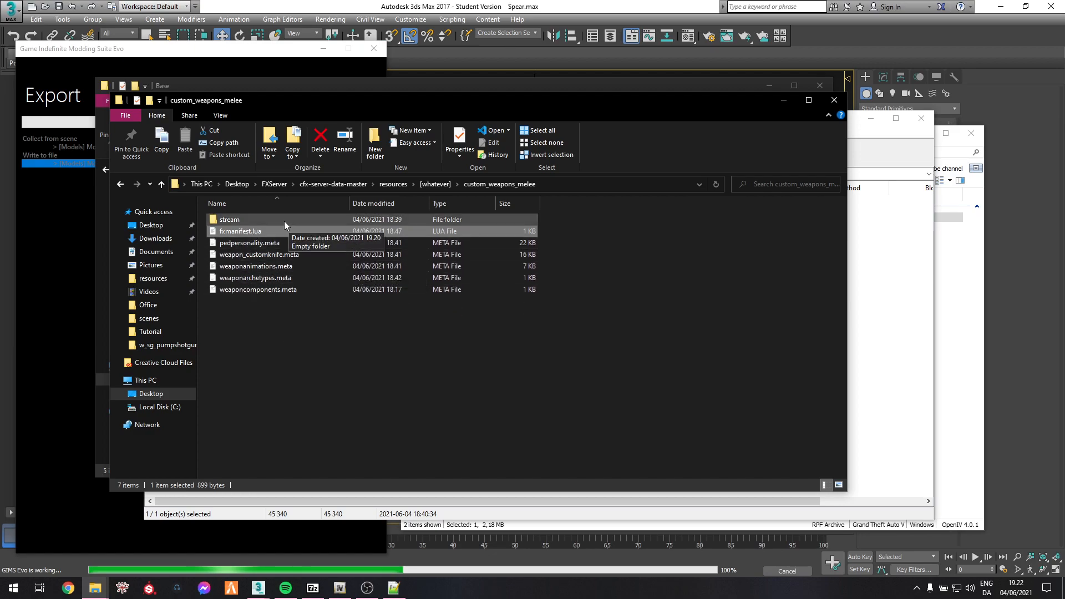
# Create a folder named CustomKnife inside the stream folder of custom_weapons_melee and open it.
pyautogui.doubleClick(237, 218)
pyautogui.moveTo(548, 88); pyautogui.dragTo(611, 75)
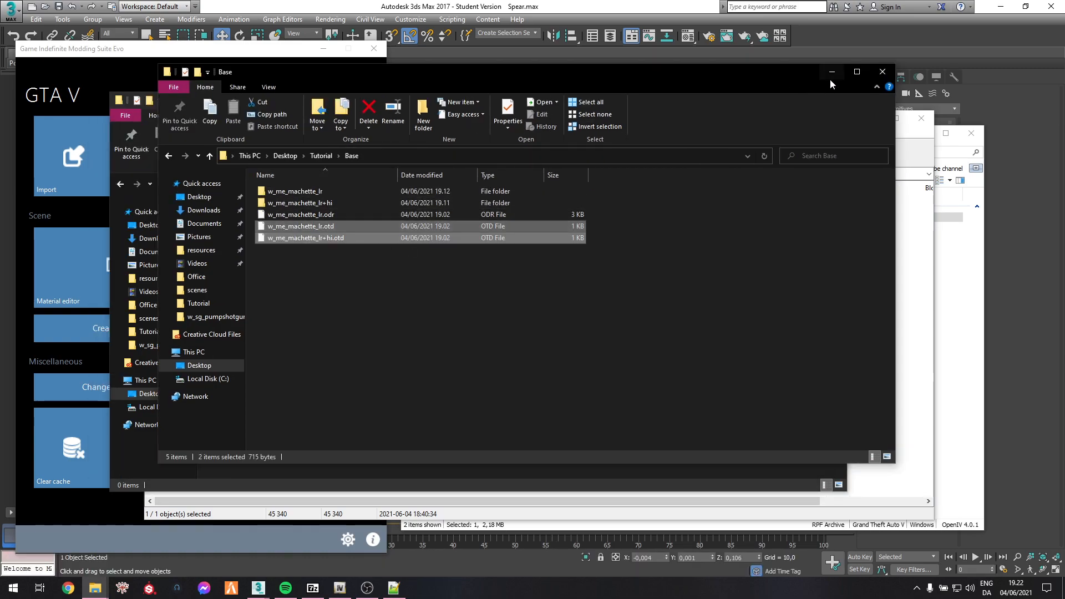
pyautogui.click(832, 72)
pyautogui.rightClick(276, 248)
pyautogui.moveTo(331, 383)
pyautogui.click(436, 383)
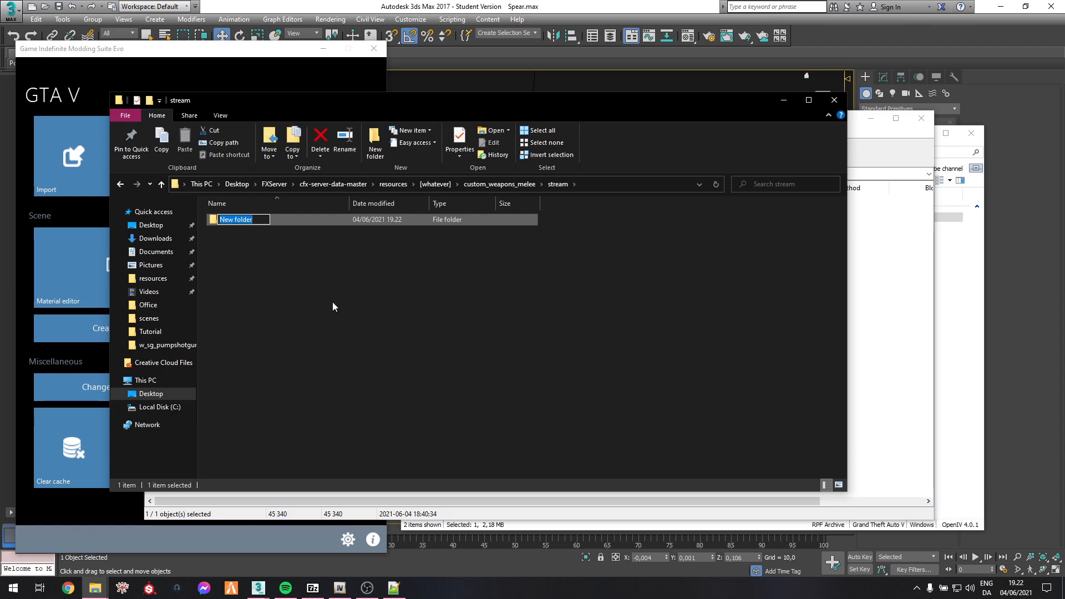
pyautogui.write('CustomKnife')
pyautogui.press('Return')
pyautogui.doubleClick(281, 221)
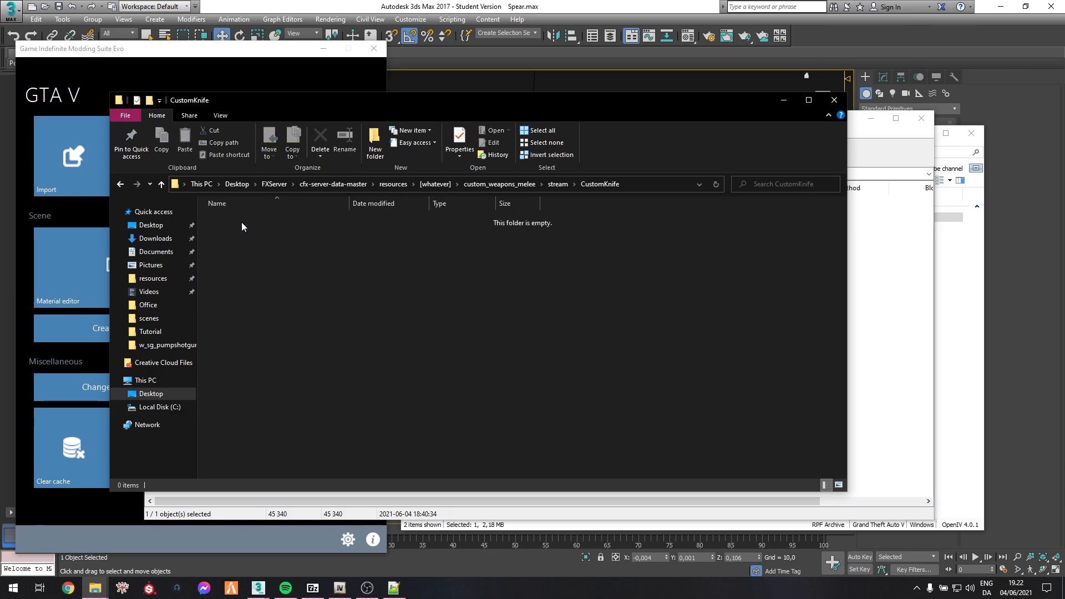
# Minimize the CustomKnife window, close the 7-Zip archive, and bring the Base folder window back up in File Explorer.
pyautogui.click(784, 100)
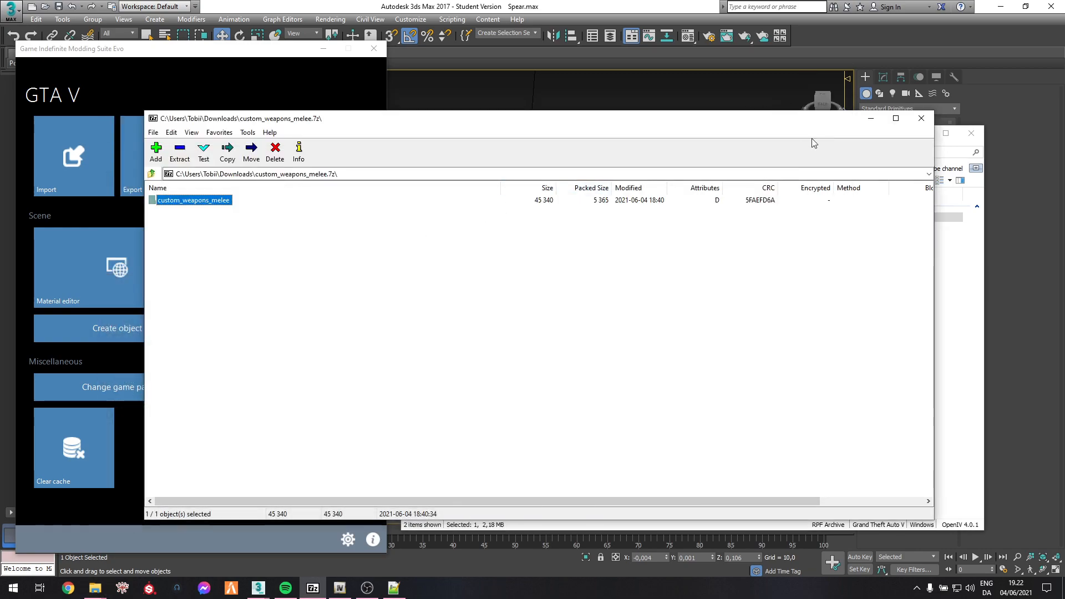
pyautogui.click(921, 118)
pyautogui.moveTo(744, 274); pyautogui.dragTo(724, 223)
pyautogui.click(96, 588)
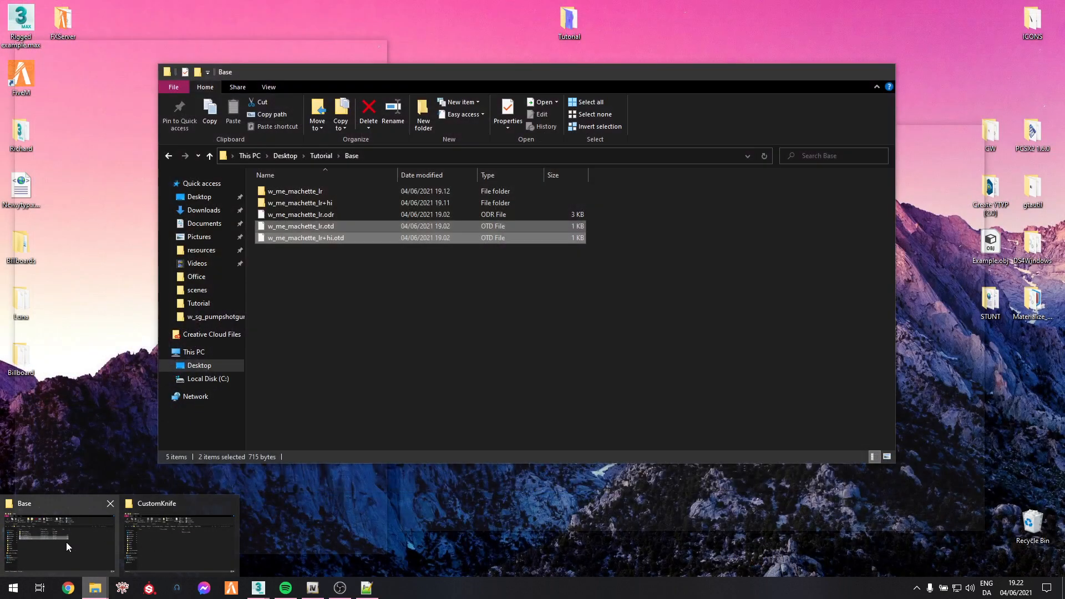
pyautogui.click(65, 541)
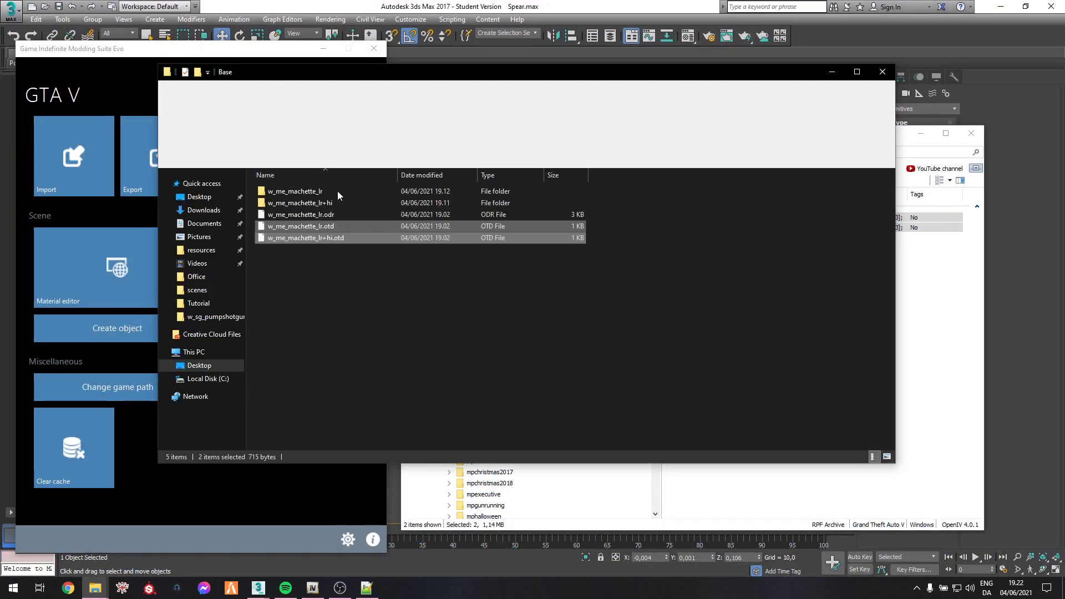
# Go to Tutorial\OUTPUT and import w_me_customknife_lr.odr into the customknife folder in OpenIV.
pyautogui.click(322, 156)
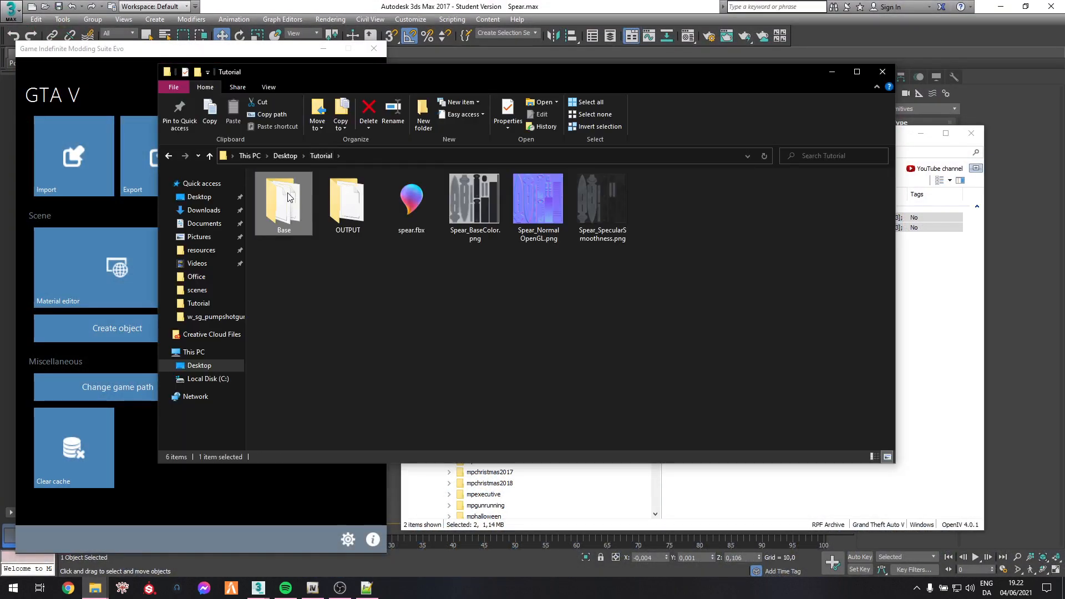
pyautogui.doubleClick(355, 211)
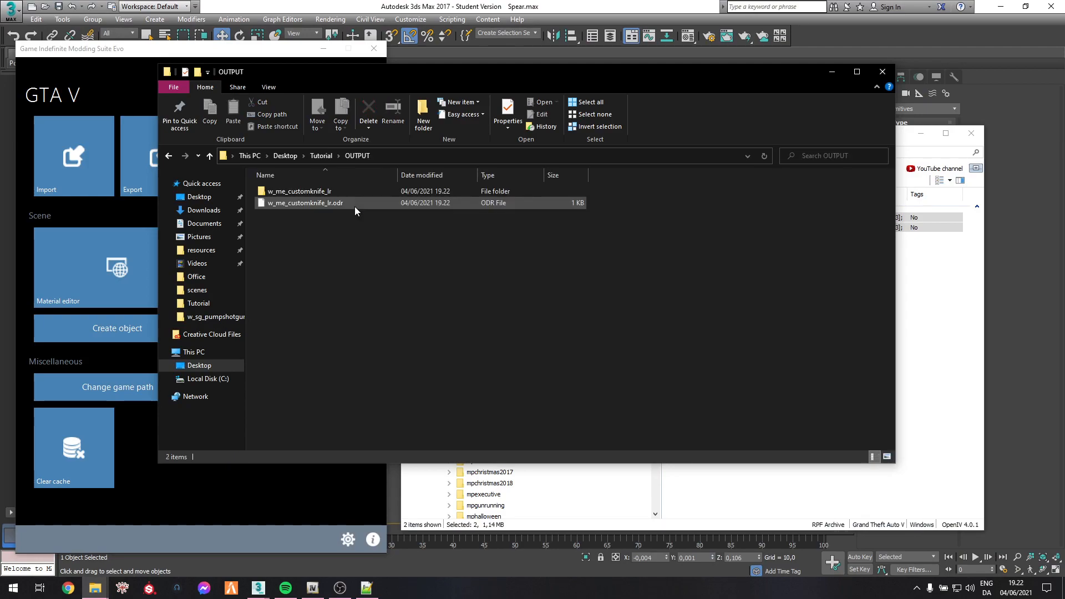
pyautogui.click(314, 205)
pyautogui.moveTo(302, 205); pyautogui.dragTo(921, 333)
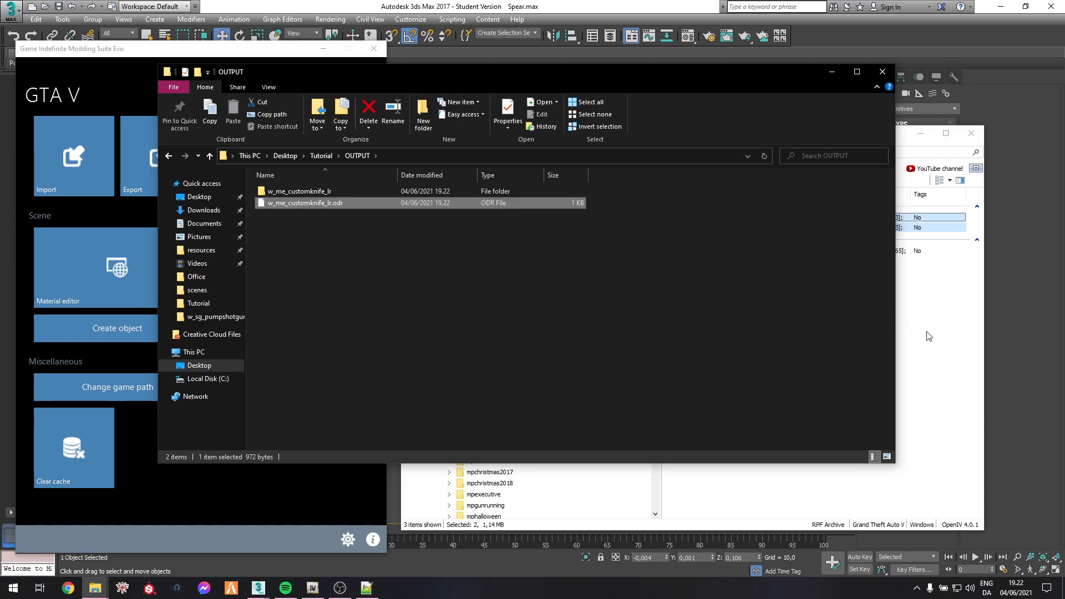
# Switch to OpenIV, preview w_me_customknife_lr.ydr in the model viewer, and inspect the knife's mesh and textures.
pyautogui.click(930, 336)
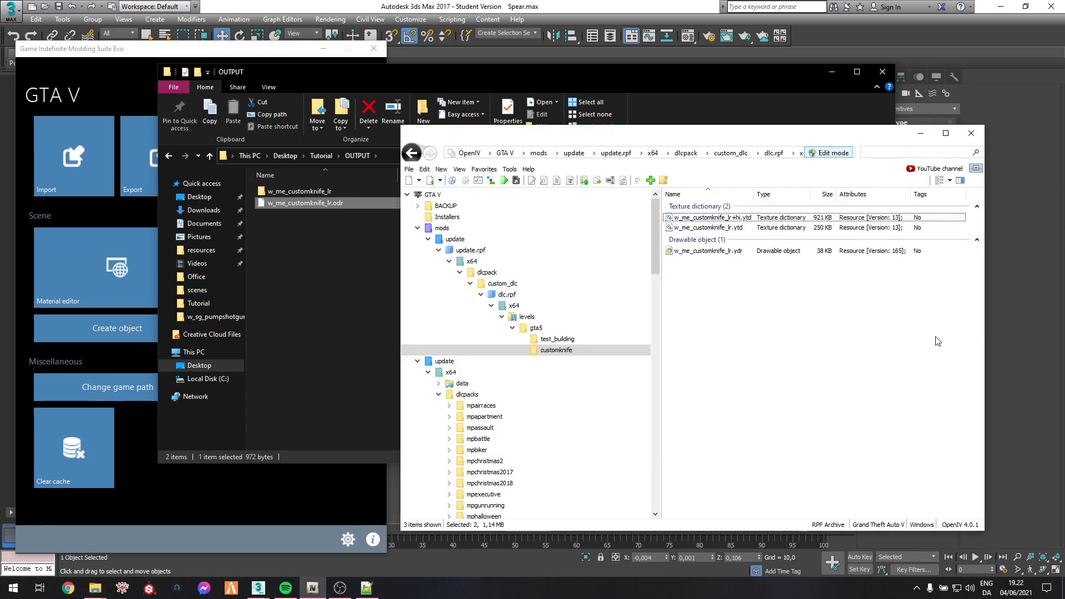
pyautogui.doubleClick(705, 252)
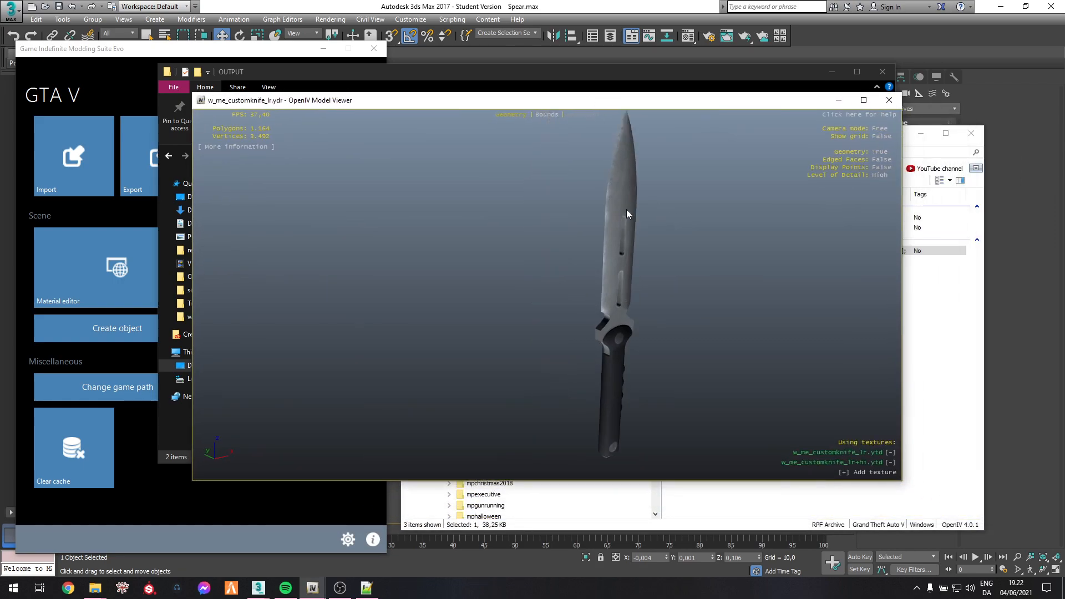
pyautogui.moveTo(627, 210); pyautogui.dragTo(640, 219)
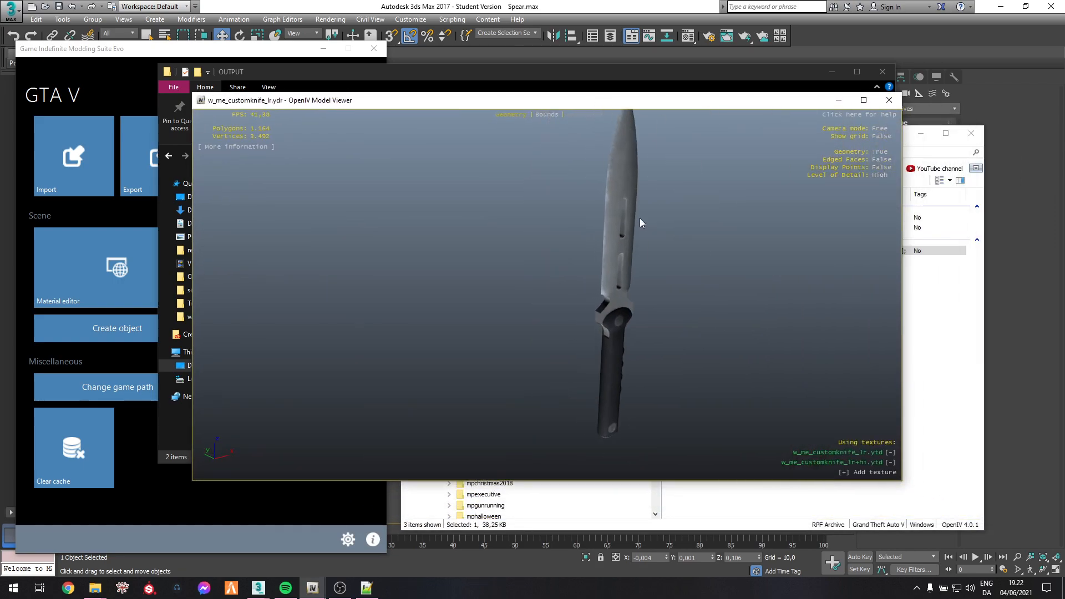
# Close the knife preview and copy all three w_me_customknife_lr files from OpenIV into the server's CustomKnife stream folder.
pyautogui.moveTo(749, 320); pyautogui.dragTo(488, 213)
pyautogui.press('Escape')
pyautogui.moveTo(821, 312); pyautogui.dragTo(699, 215)
pyautogui.click(96, 588)
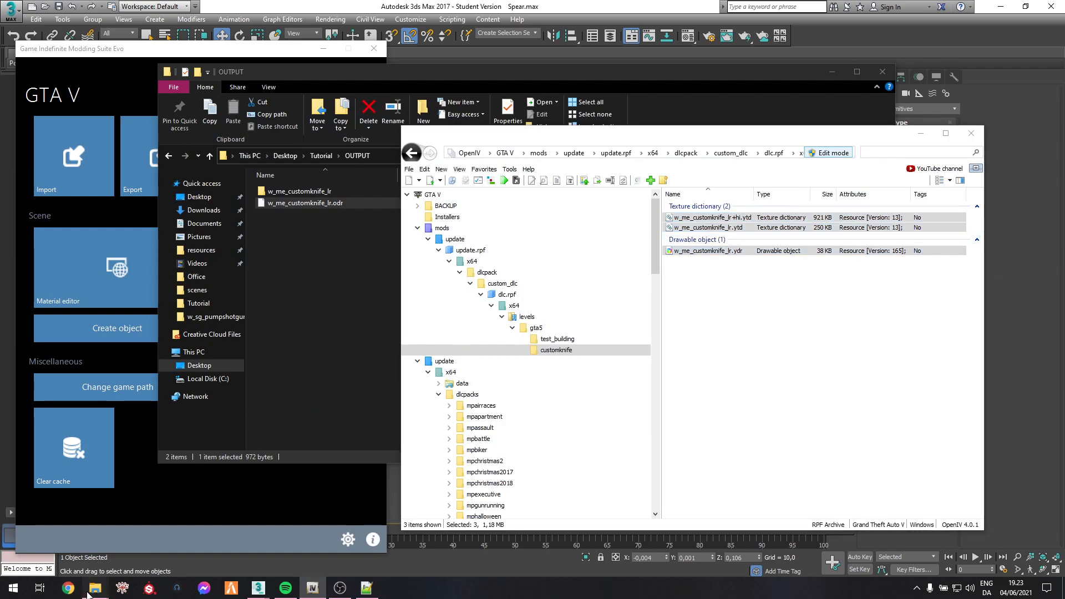
pyautogui.click(189, 546)
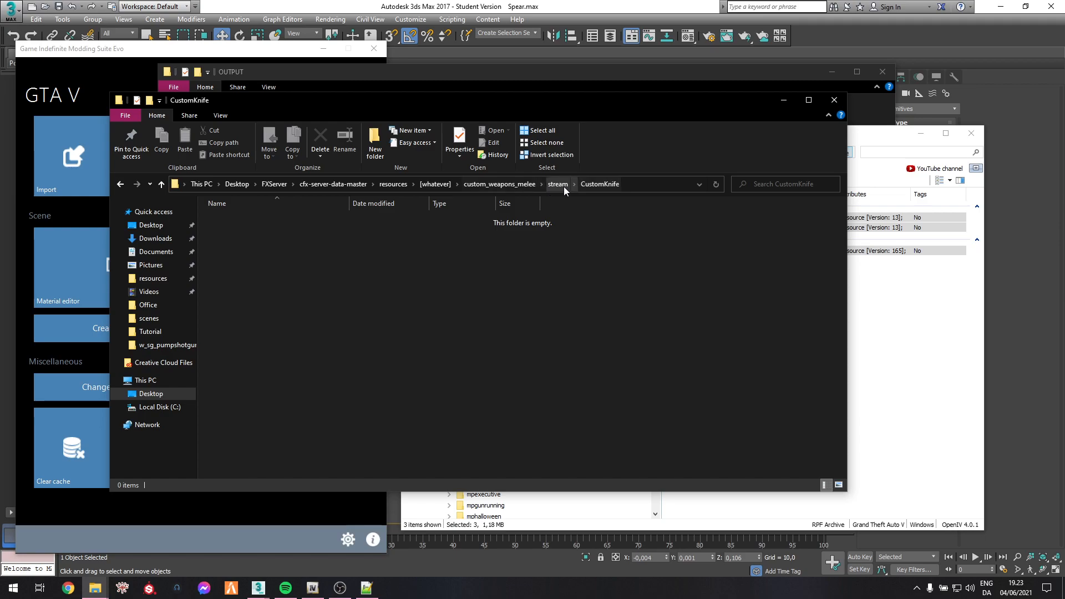
pyautogui.click(874, 267)
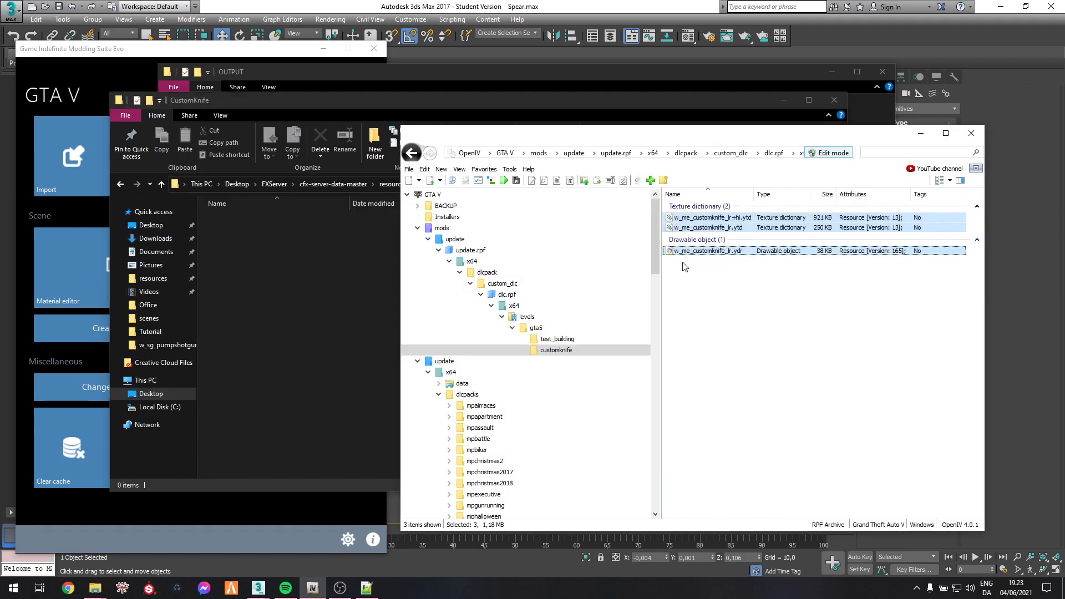
pyautogui.moveTo(697, 252); pyautogui.dragTo(340, 268)
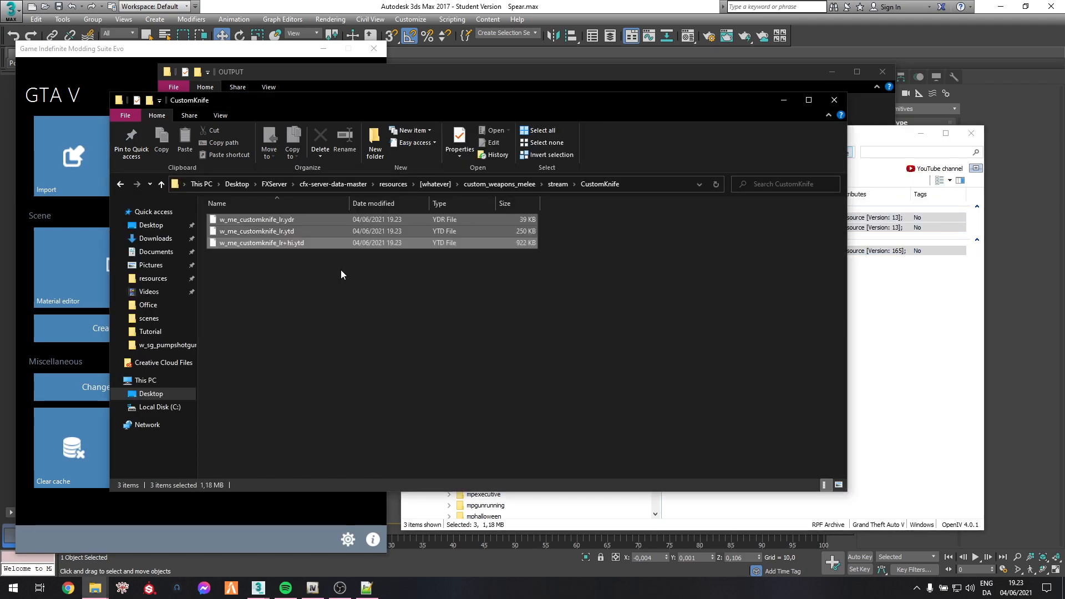
# Go up to the cfx-server-data-master folder and open server.cfg in Notepad++.
pyautogui.click(388, 187)
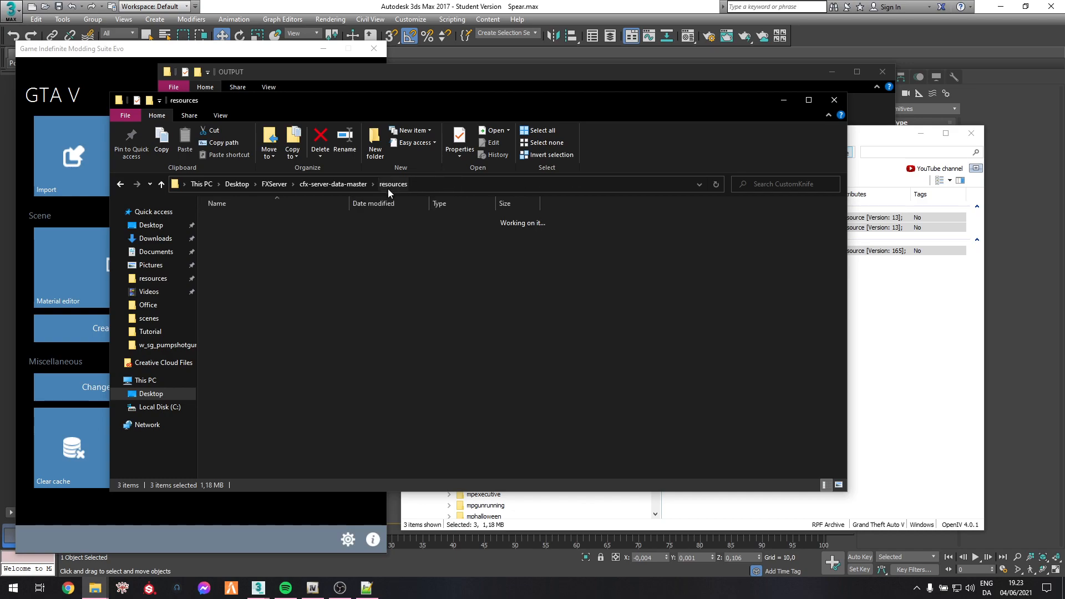
pyautogui.click(331, 187)
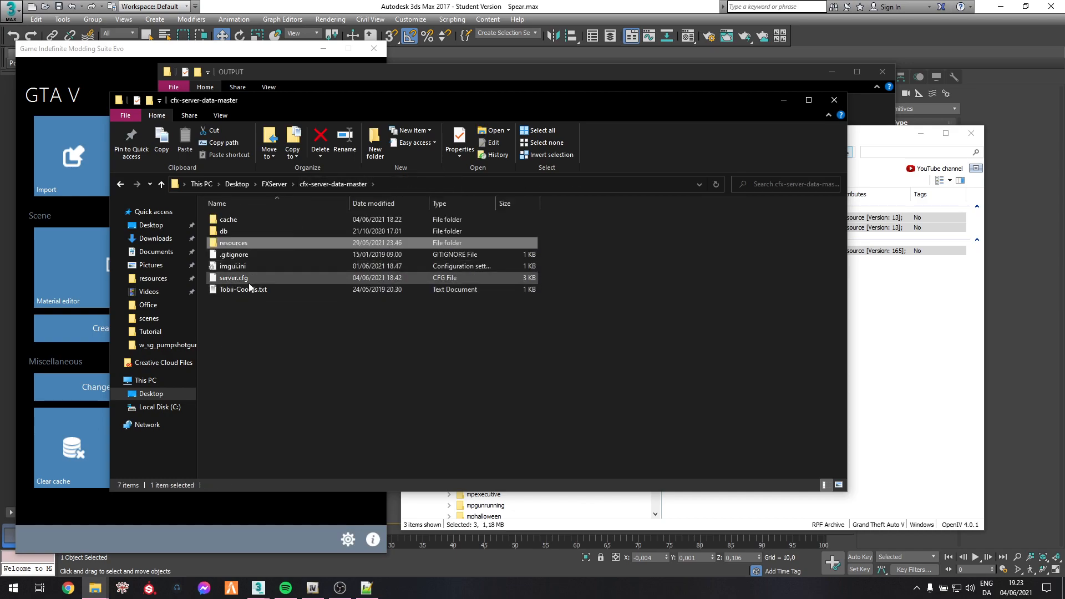
pyautogui.rightClick(248, 279)
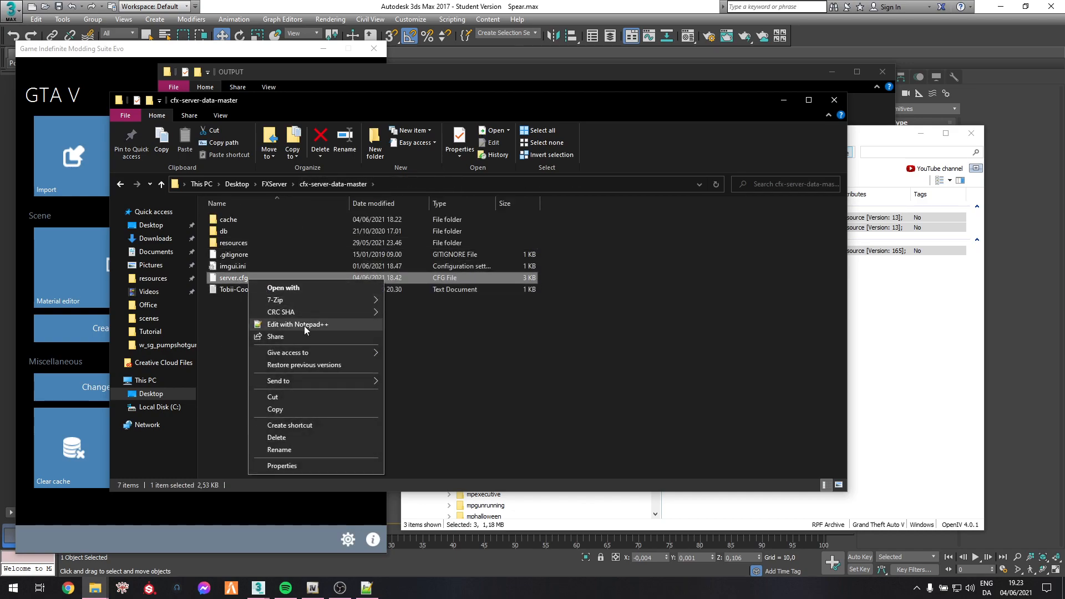
pyautogui.click(304, 325)
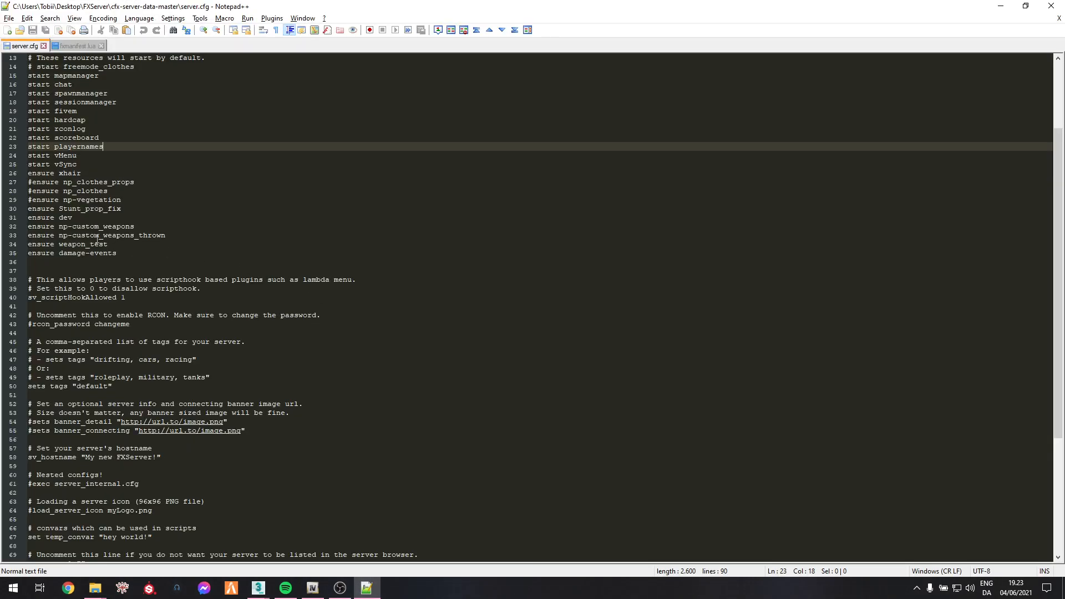
# Add the line "ensure custom_weapons_melee" below damage-events in server.cfg, copying the resource's folder name from File Explorer, and save the file.
pyautogui.click(126, 256)
pyautogui.press('Return')
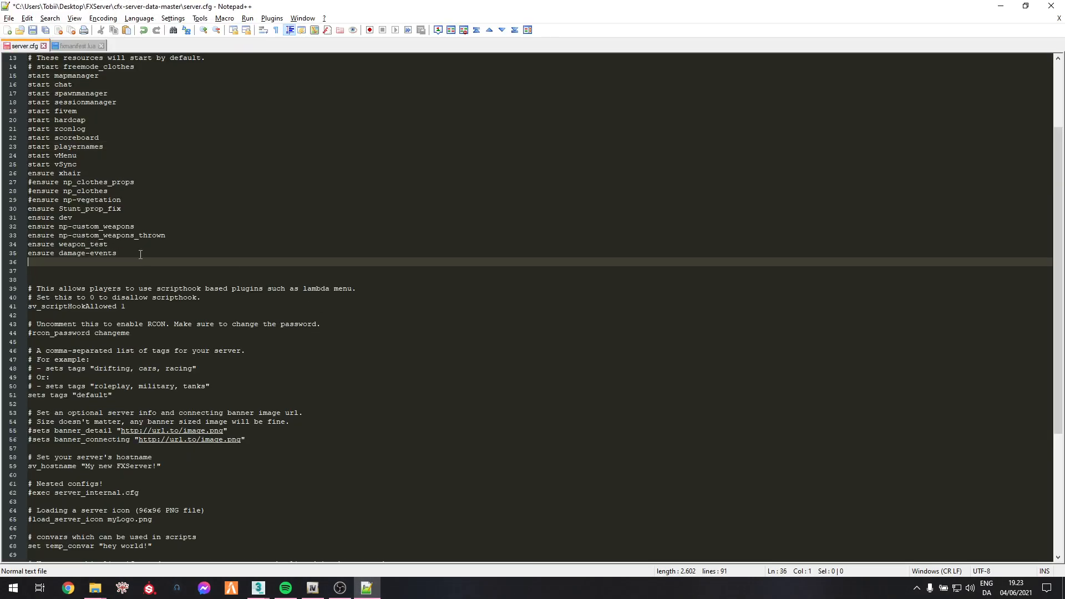
pyautogui.write('ensure')
pyautogui.hotkey('alt', 'Tab')
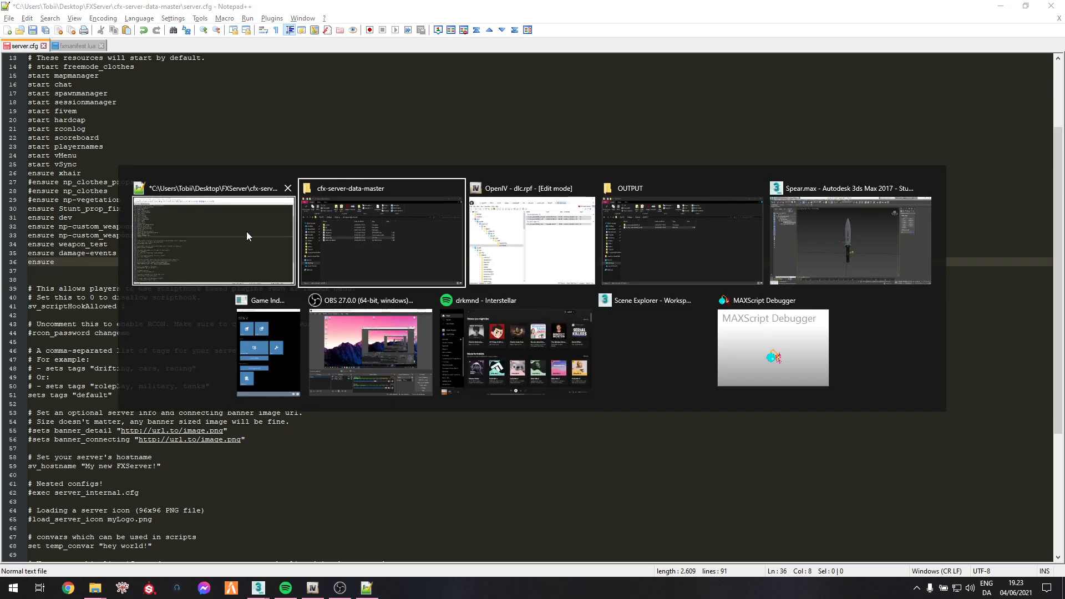
pyautogui.doubleClick(370, 238)
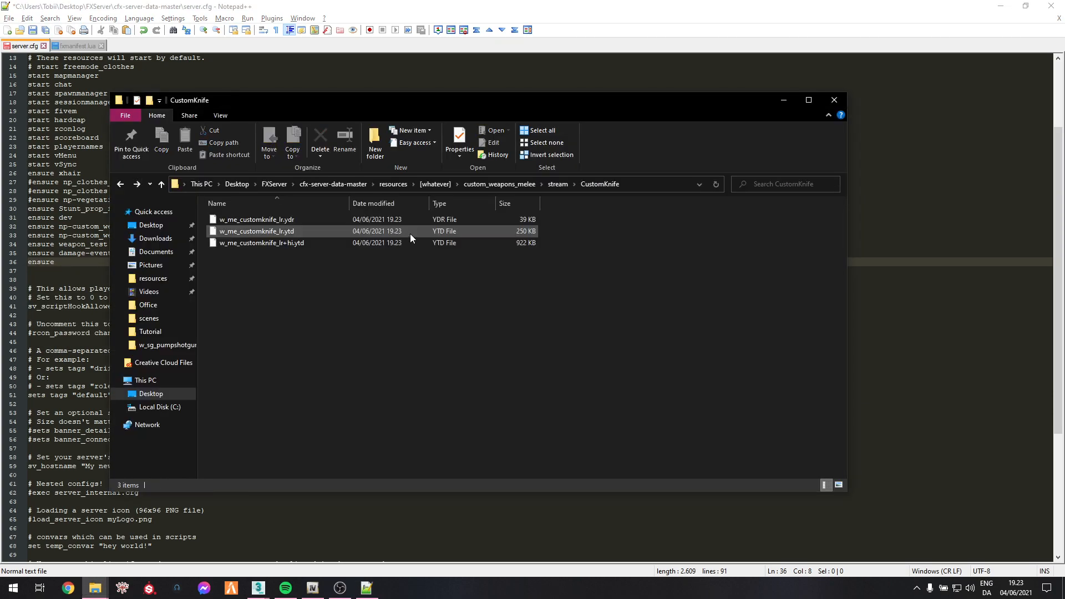
pyautogui.click(444, 184)
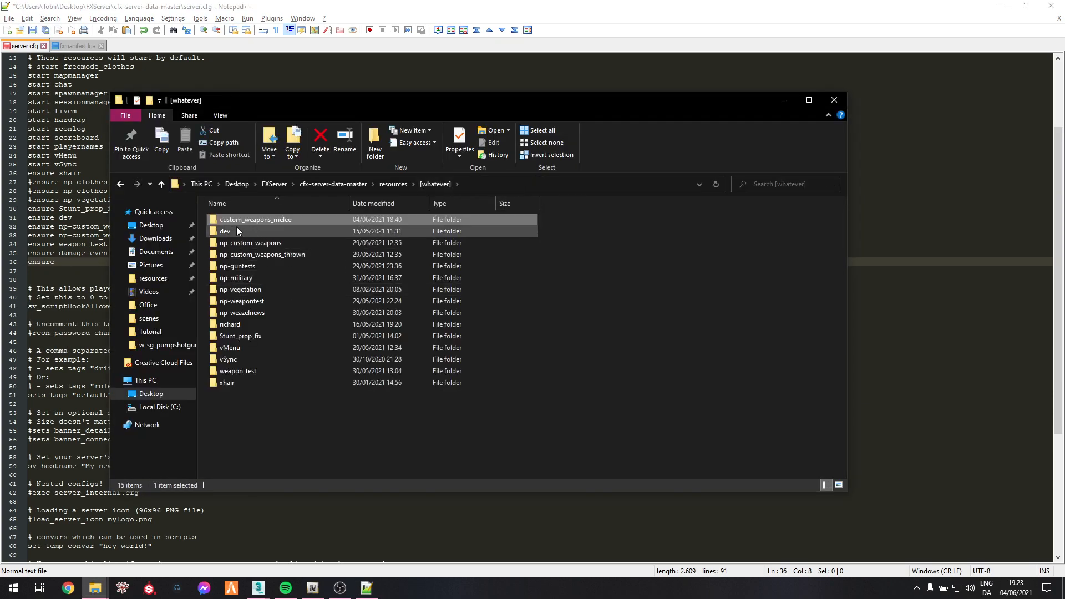
pyautogui.click(257, 220)
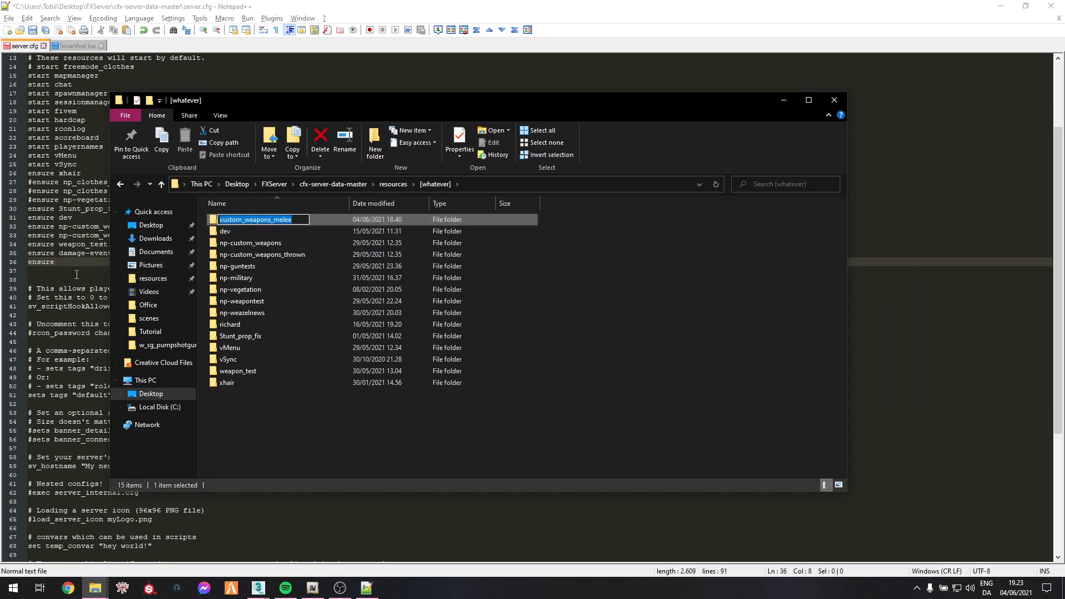
pyautogui.hotkey('ctrl', 'c')
pyautogui.click(173, 262)
pyautogui.hotkey('ctrl', 'v')
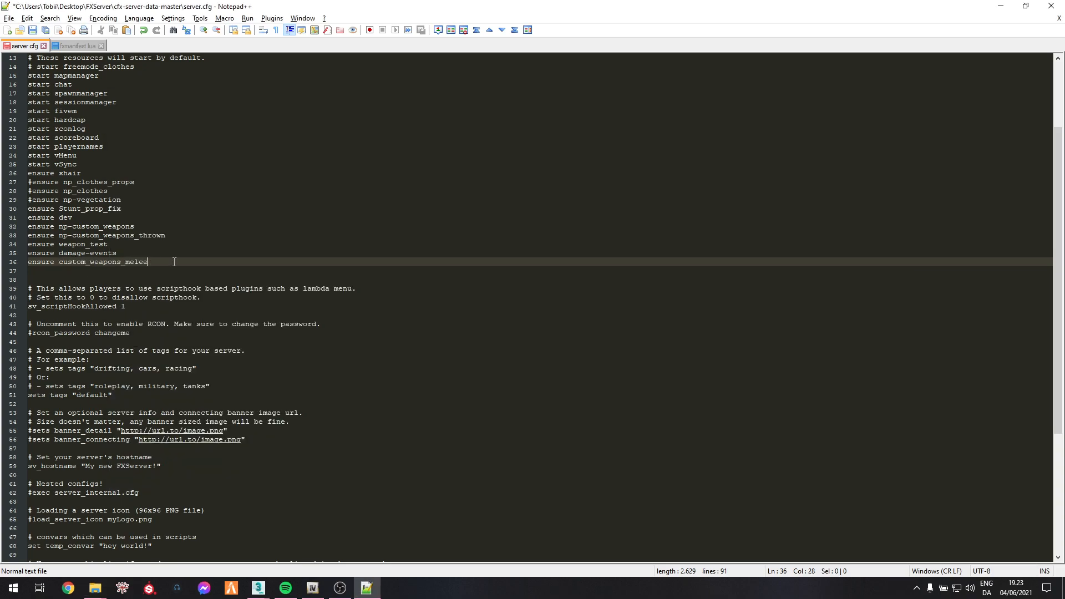
pyautogui.hotkey('ctrl', 's')
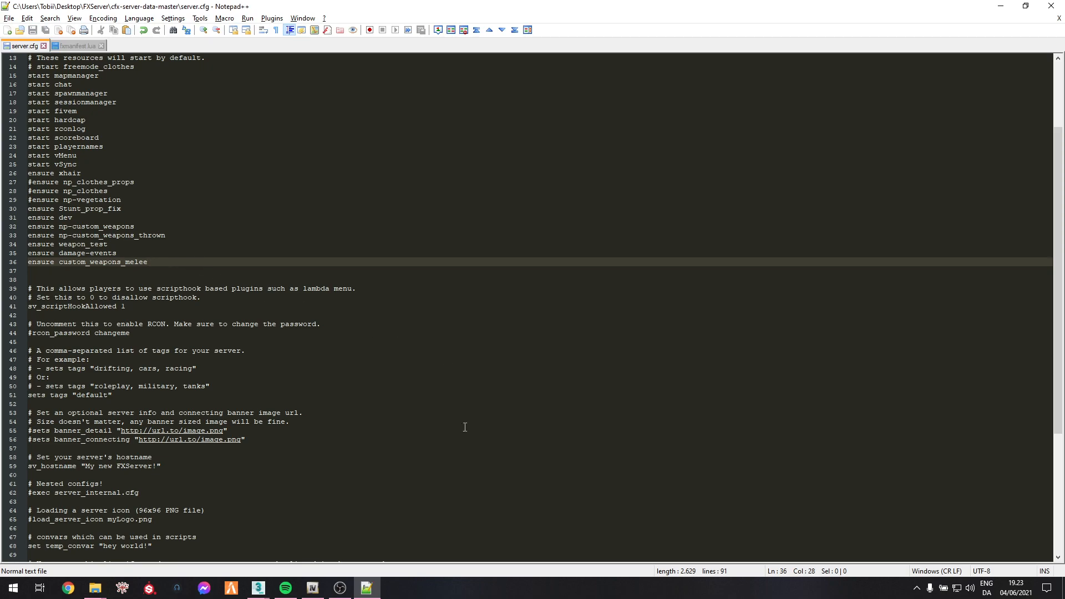
pyautogui.click(259, 588)
pyautogui.click(259, 544)
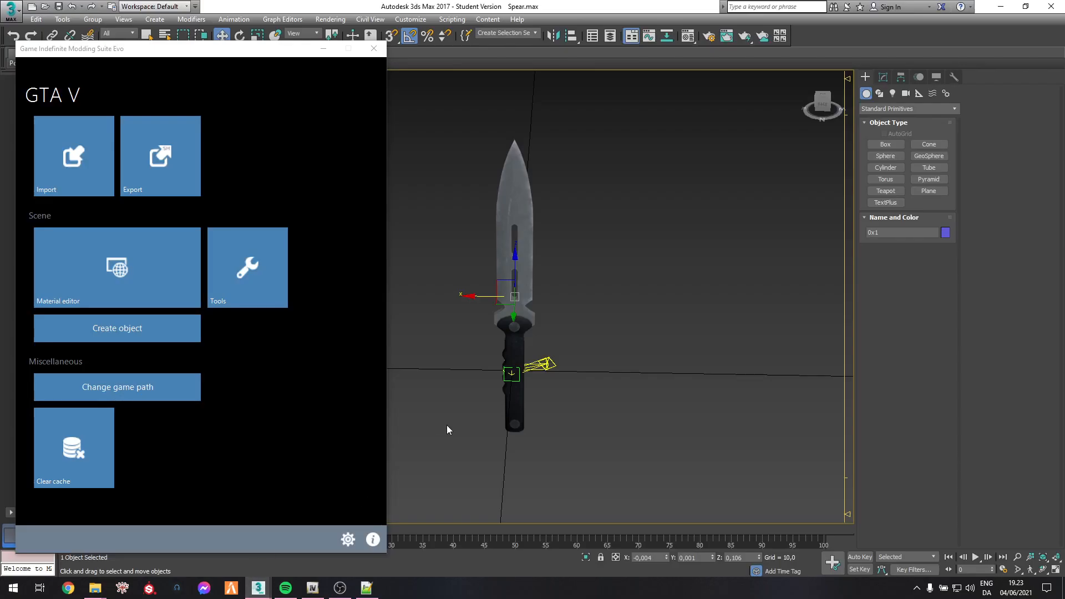
pyautogui.click(641, 311)
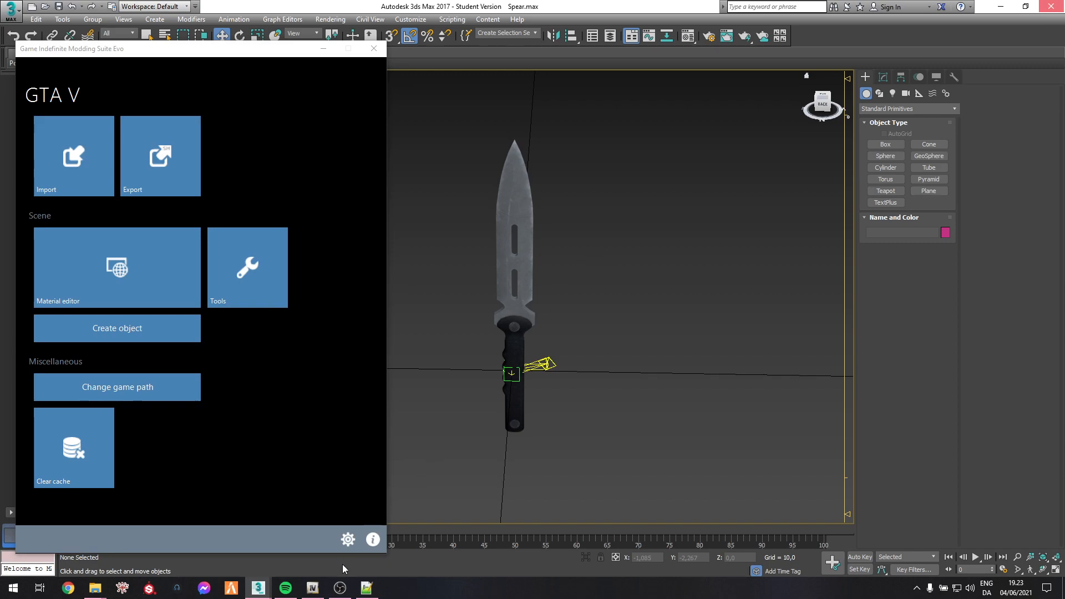
pyautogui.click(373, 588)
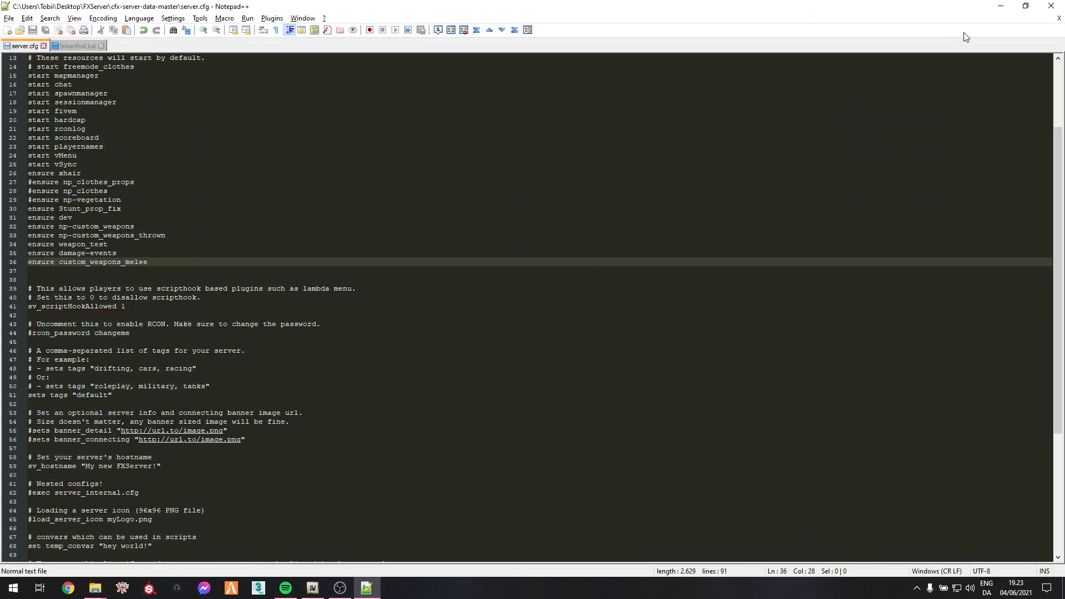
# Clear Notepad++ and the other windows away, go to the FXServer folder and launch the server.
pyautogui.click(1000, 7)
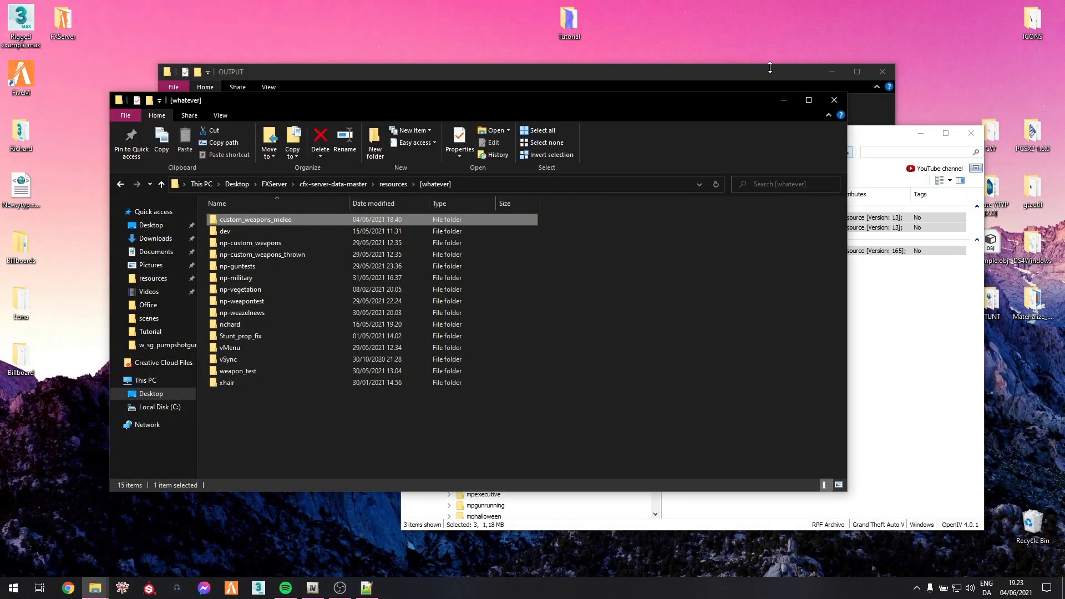
pyautogui.click(741, 68)
pyautogui.click(882, 72)
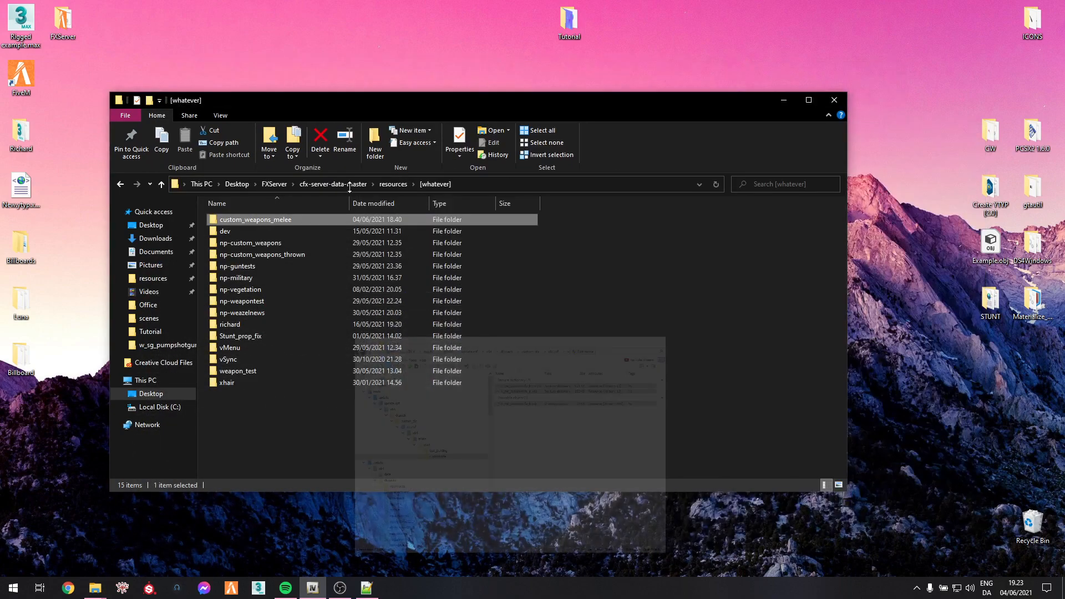
pyautogui.click(270, 187)
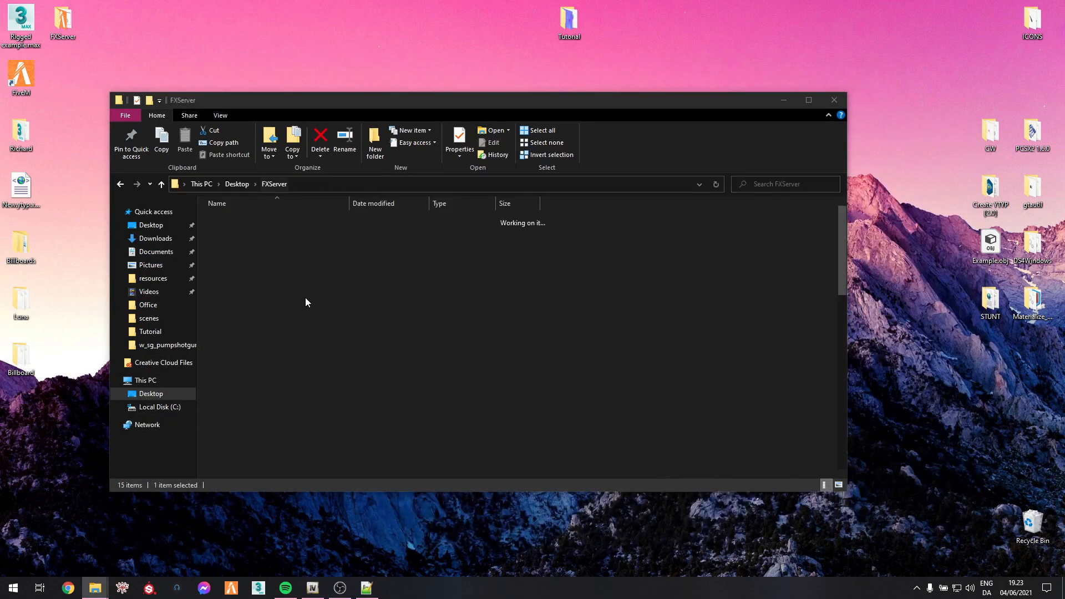
pyautogui.scroll(-15, 303, 295)
pyautogui.doubleClick(248, 300)
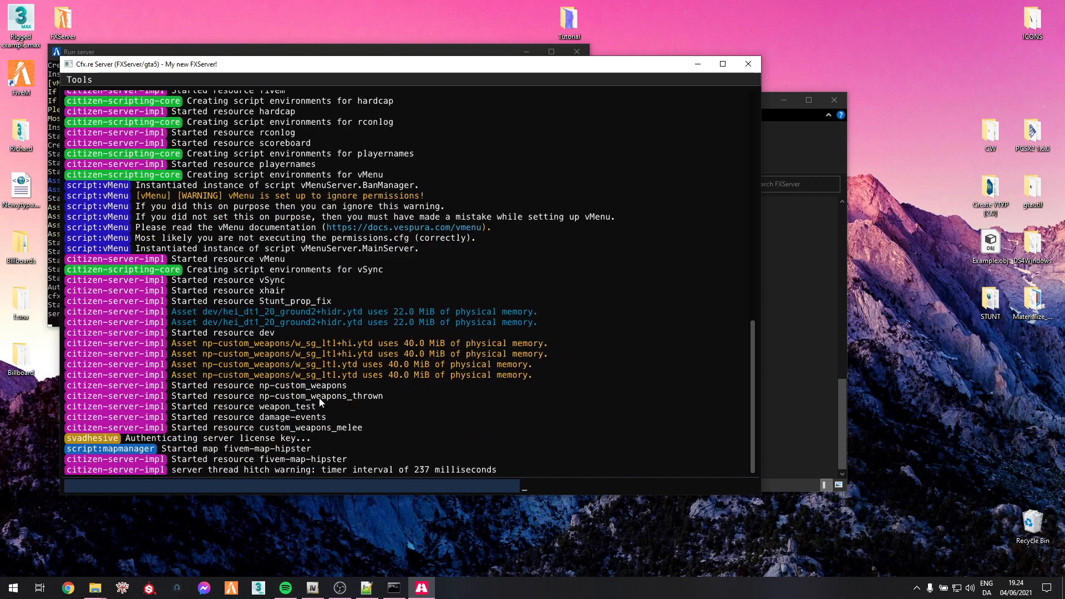
# Launch FiveM, dismiss the account sign-in prompt and connect to the localhost server.
pyautogui.click(230, 589)
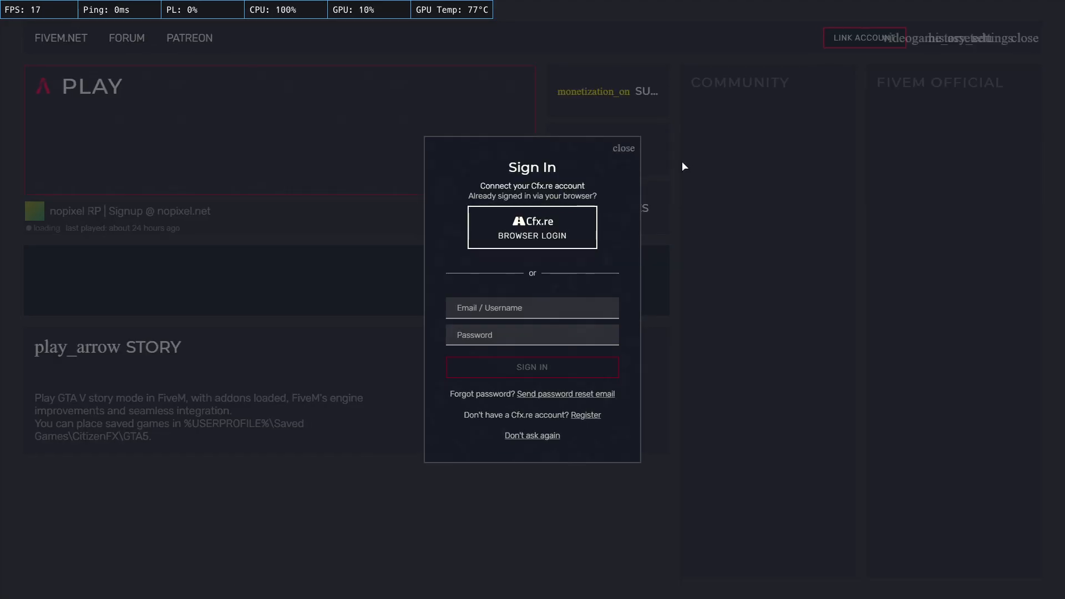
pyautogui.click(630, 148)
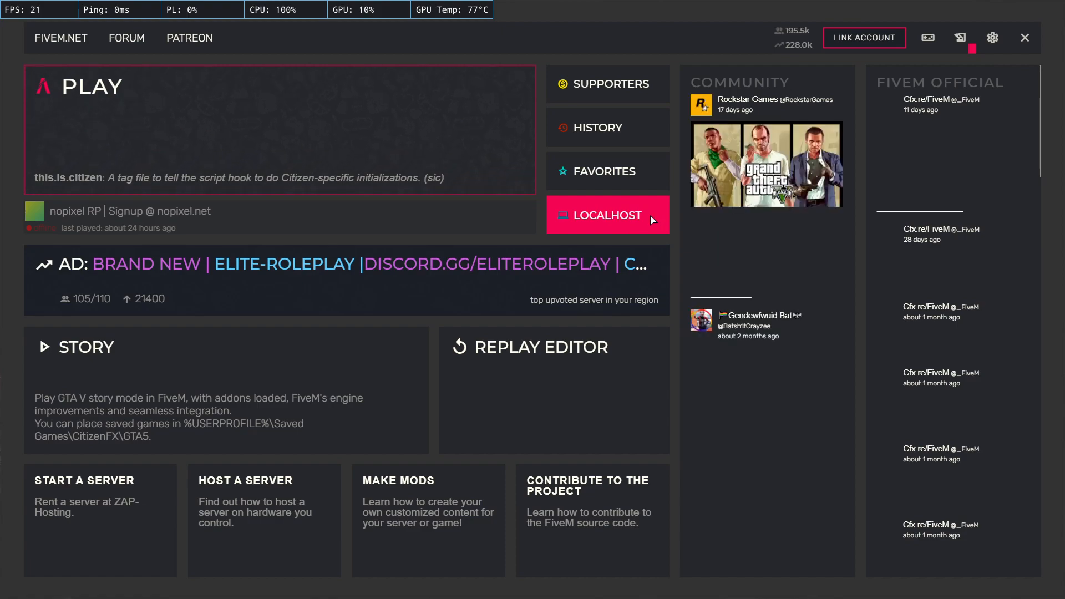
pyautogui.click(651, 215)
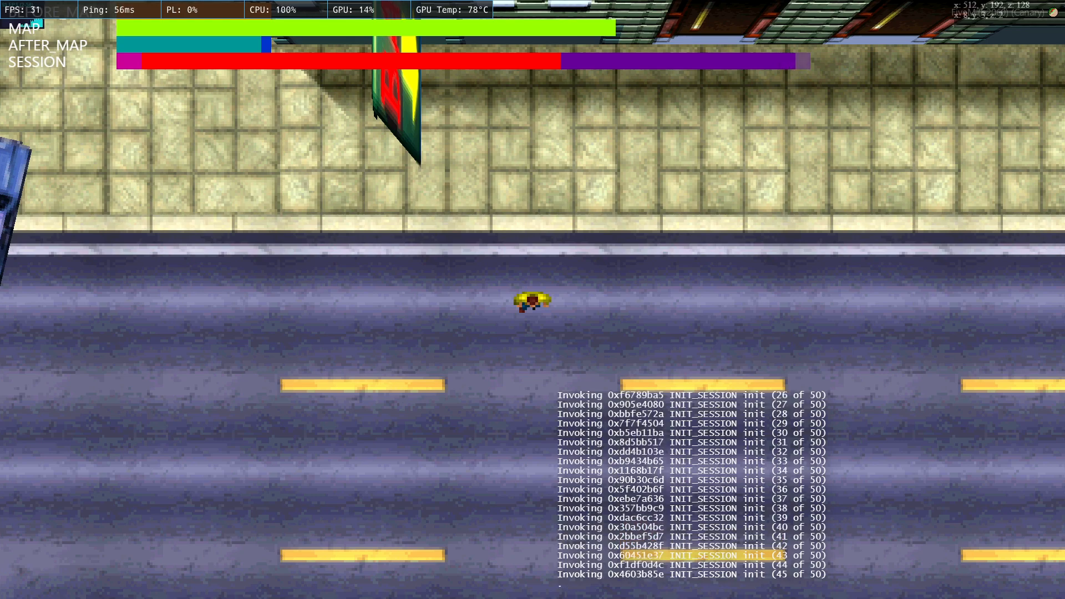
# Switch from the game to Notepad++ and bring up the fxmanifest.lua of custom_weapons_melee.
pyautogui.hotkey('alt', 'Tab')
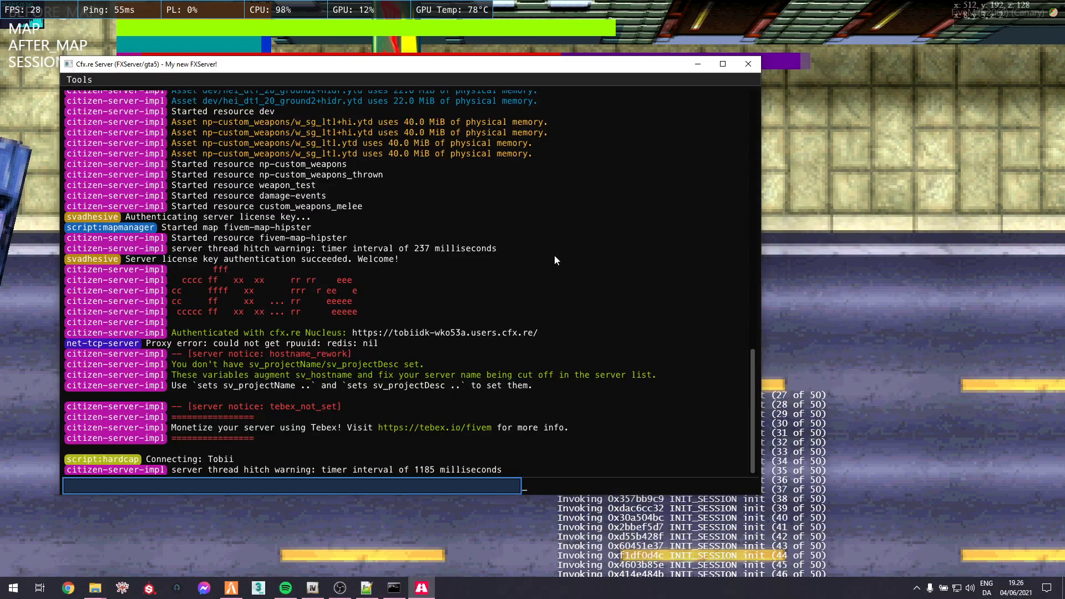
pyautogui.moveTo(95, 587)
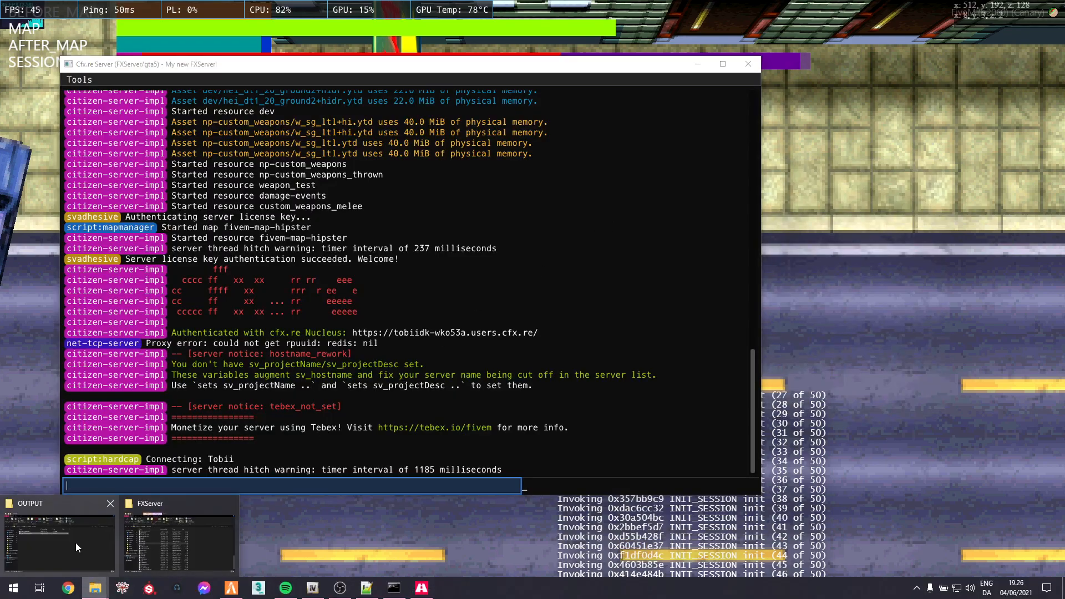
pyautogui.click(367, 588)
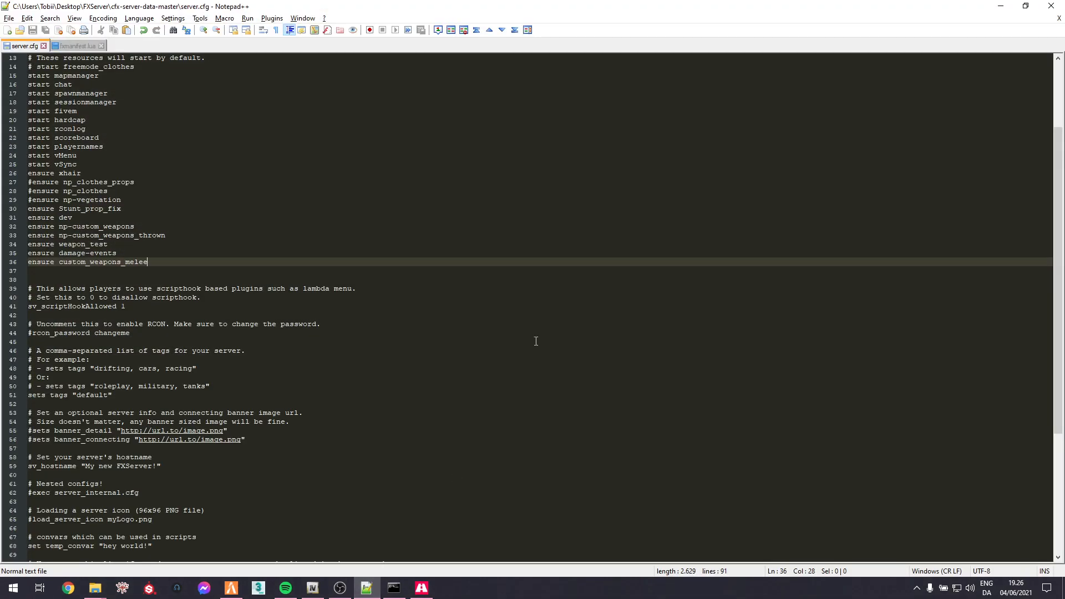
pyautogui.click(72, 46)
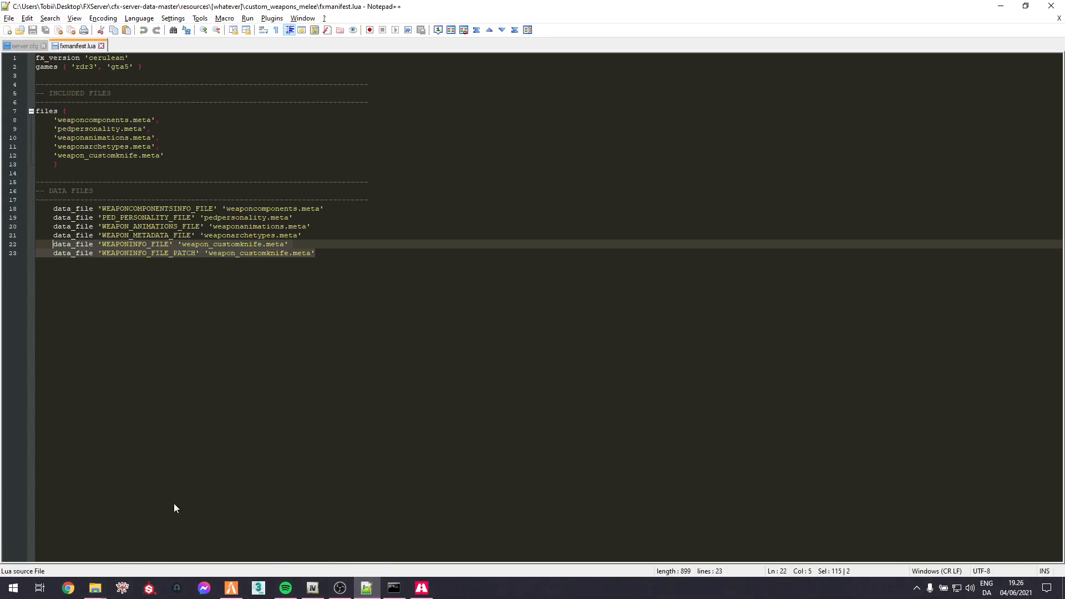
# Open weapon_customknife.meta from the custom_weapons_melee folder in Notepad++ and locate the weapon's Name entry.
pyautogui.click(94, 588)
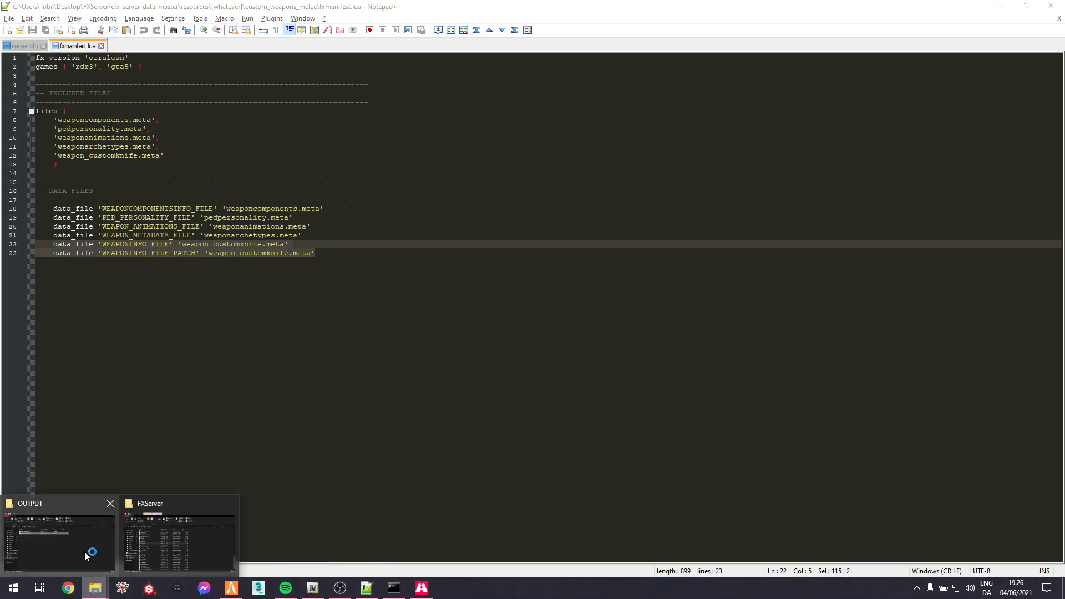
pyautogui.click(161, 538)
pyautogui.doubleClick(327, 298)
pyautogui.hotkey('alt', 'Right')
pyautogui.hotkey('alt', 'Right')
pyautogui.hotkey('alt', 'Right')
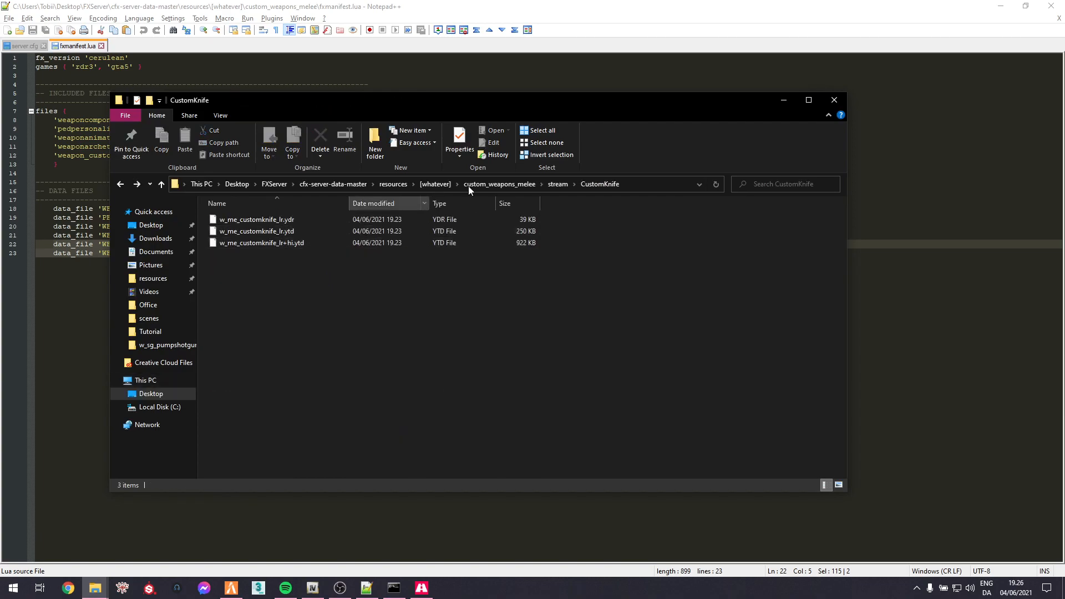
pyautogui.click(516, 184)
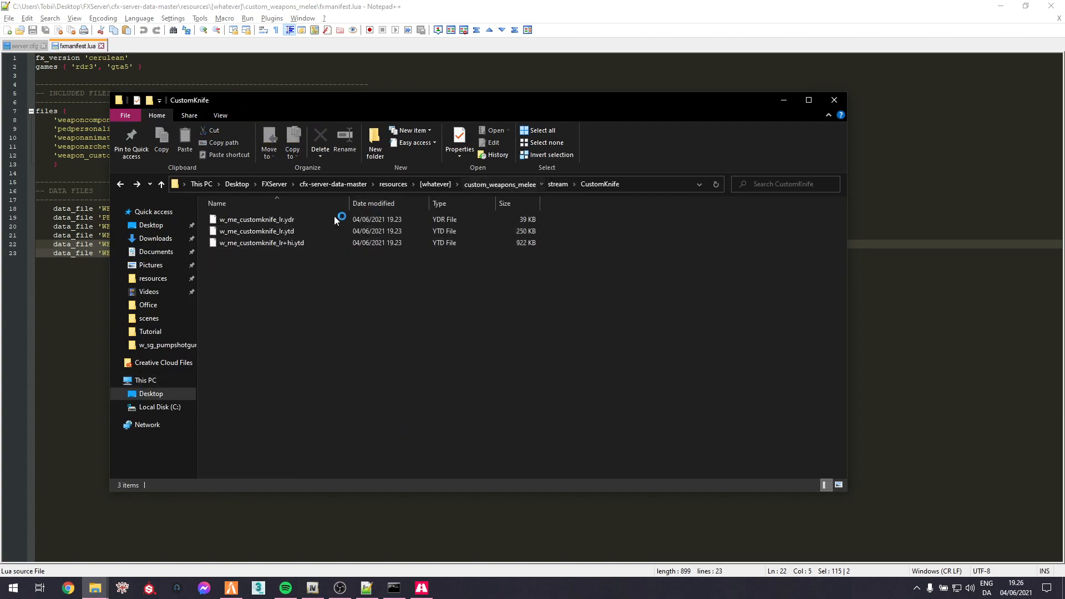
pyautogui.click(268, 254)
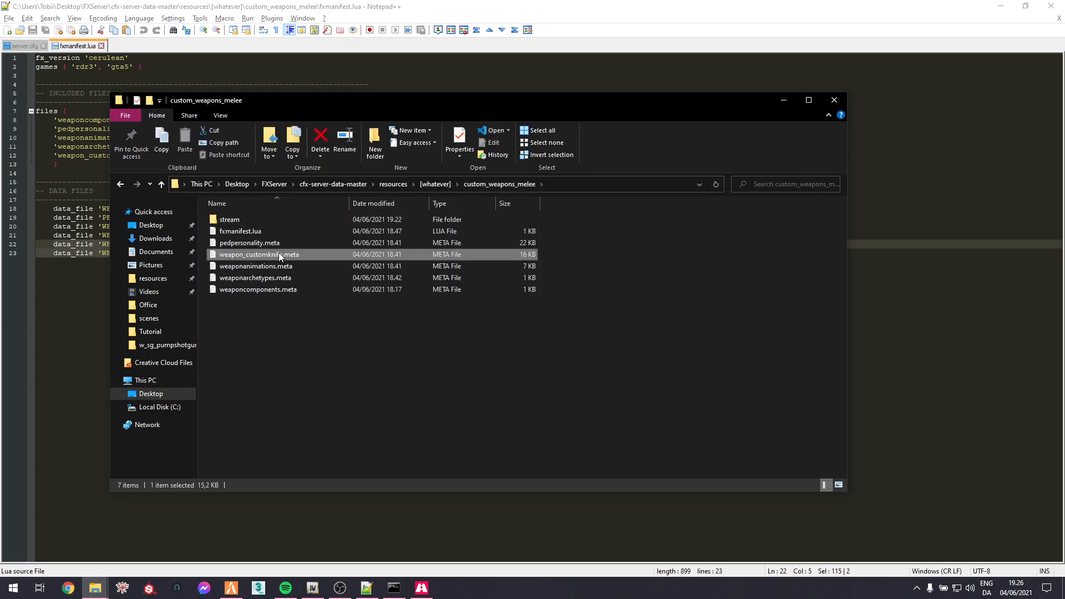
pyautogui.rightClick(277, 257)
pyautogui.click(325, 298)
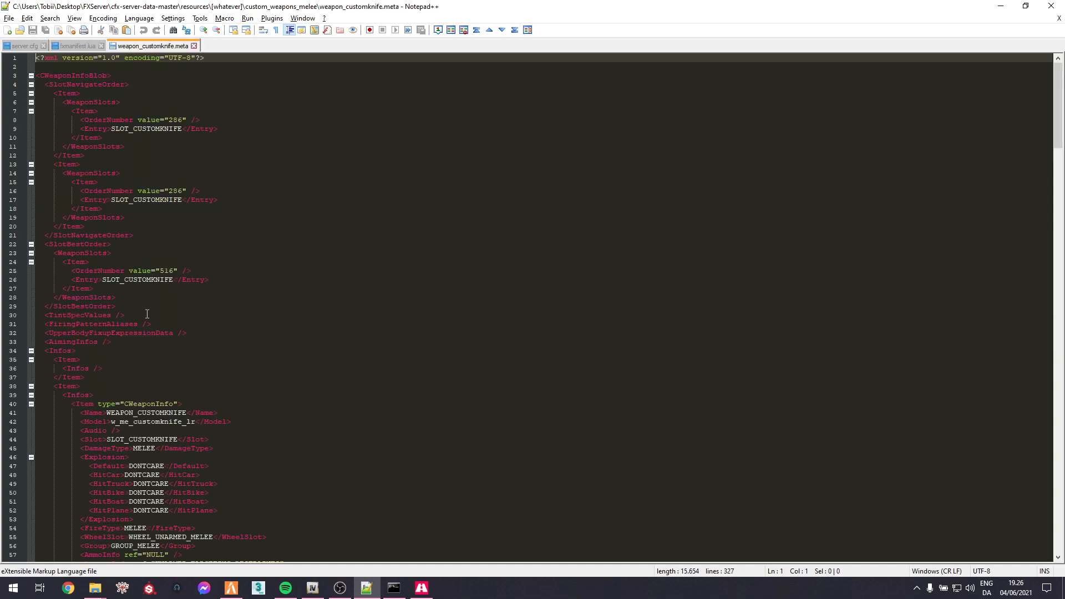
pyautogui.click(84, 413)
pyautogui.click(115, 413)
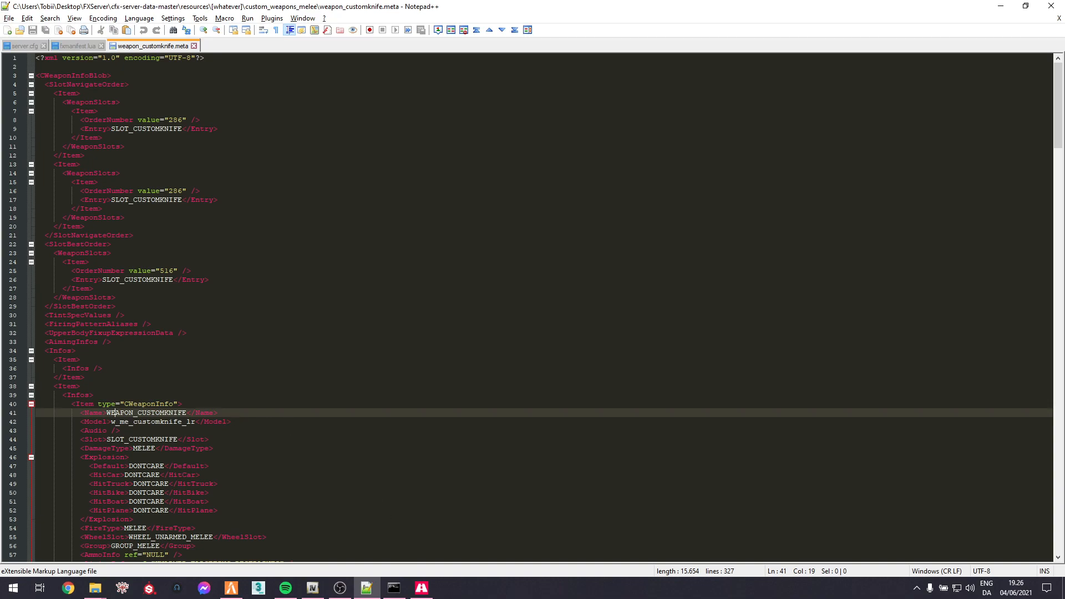
# Check on the loading game, then return to fxmanifest.lua in Notepad++ and highlight customknife.meta in the files list.
pyautogui.click(231, 589)
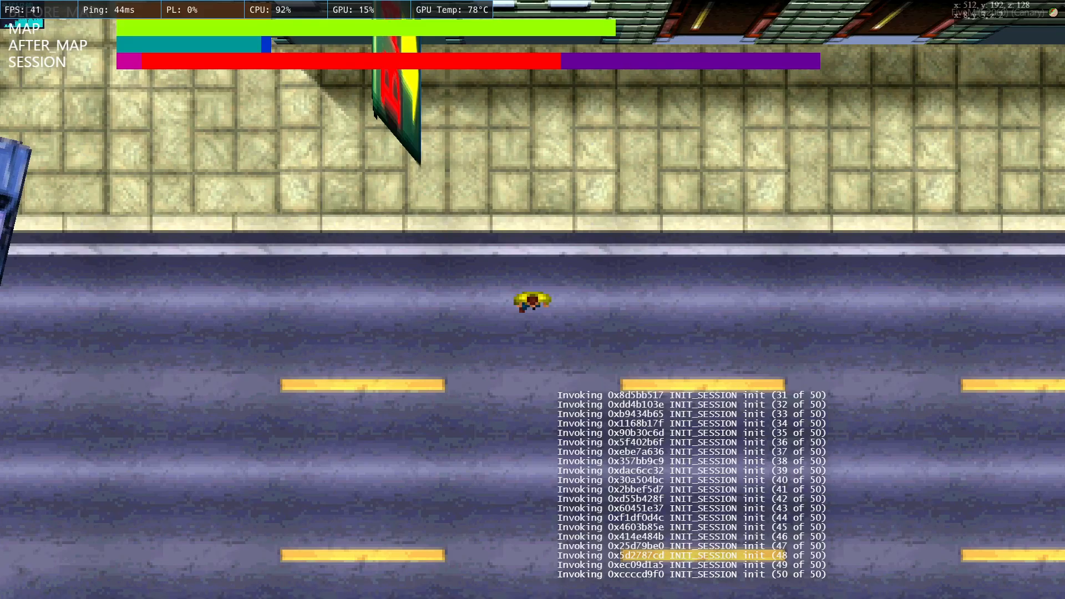
pyautogui.hotkey('alt', 'Tab')
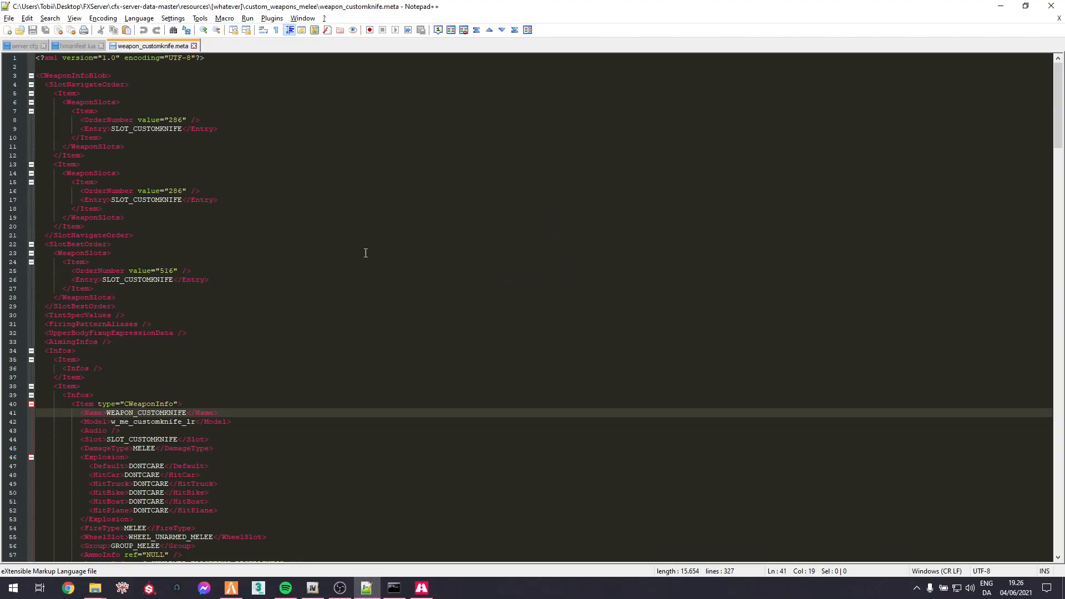
pyautogui.hotkey('alt', 'Tab')
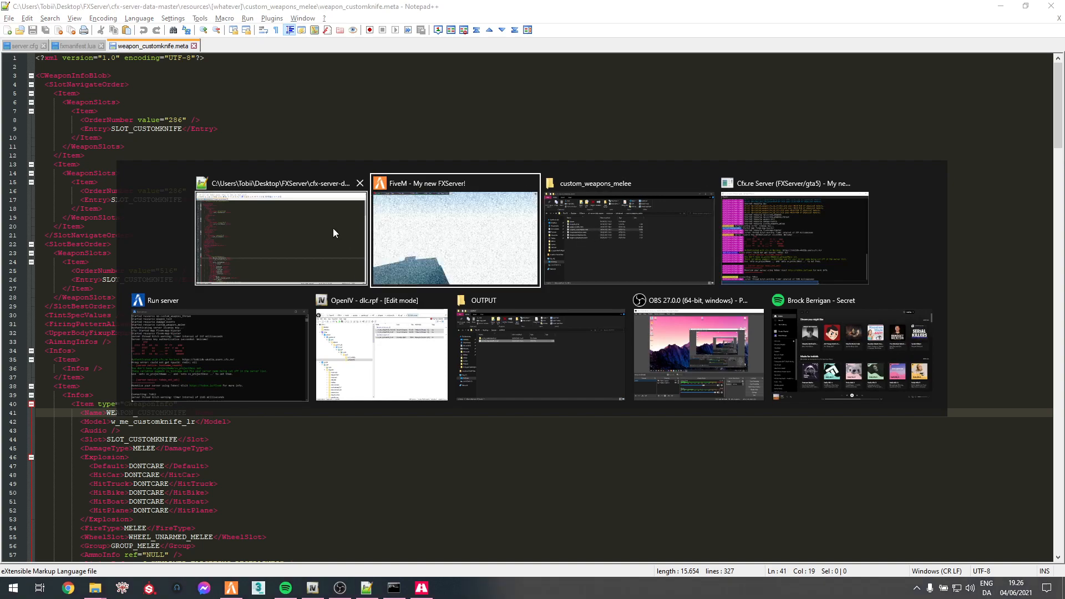
pyautogui.click(334, 229)
pyautogui.click(69, 46)
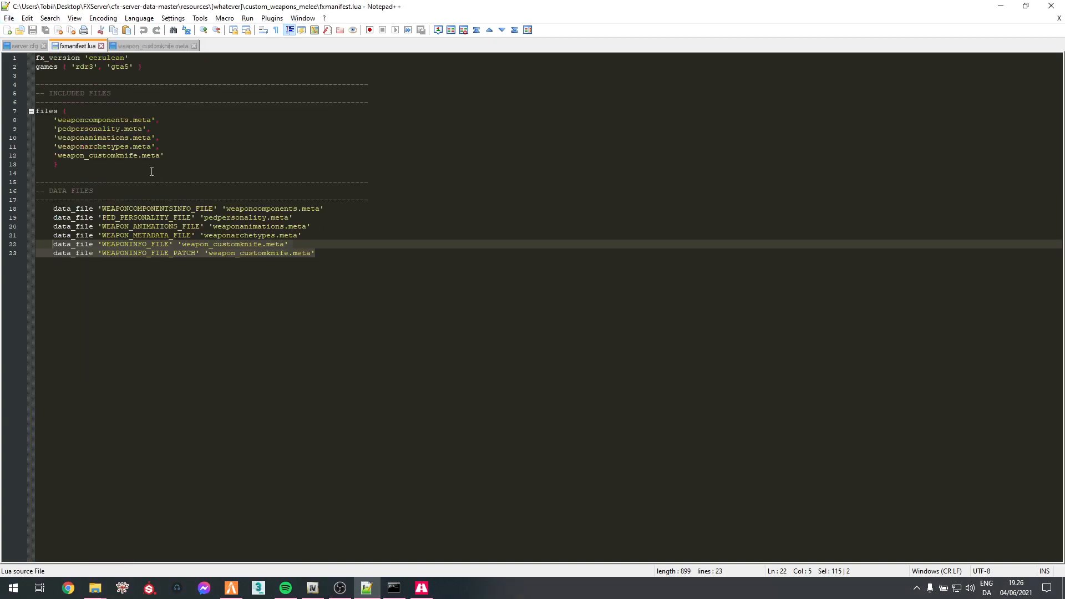
pyautogui.moveTo(88, 156); pyautogui.dragTo(142, 158)
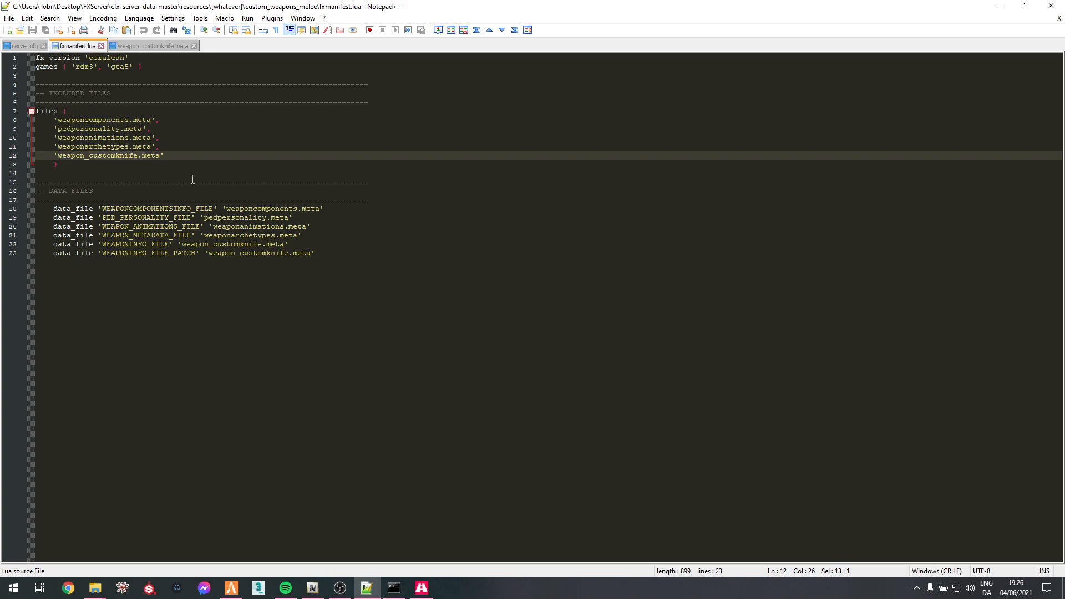
# Switch back to the FiveM game and open the Weapon Options of the player in vMenu.
pyautogui.hotkey('alt', 'Tab')
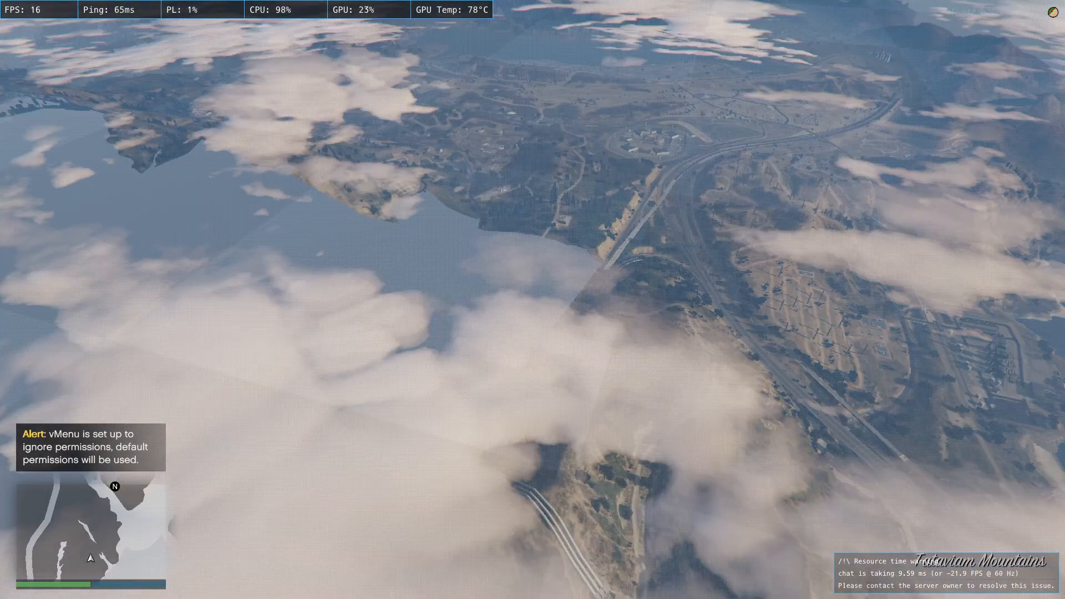
pyautogui.press('F8')
pyautogui.press('F8')
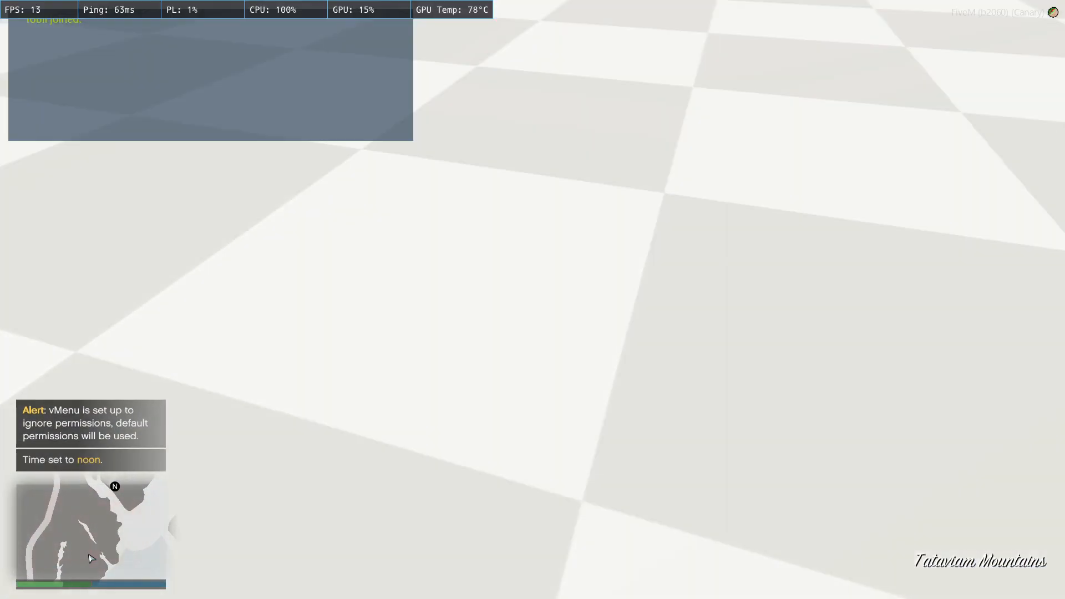
pyautogui.press('m')
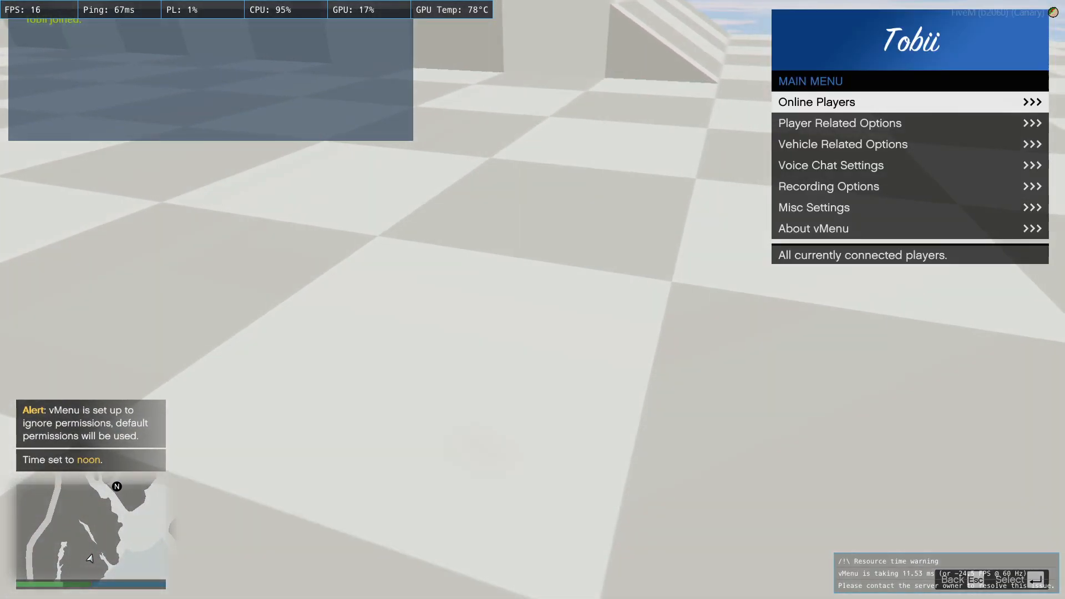
pyautogui.press('Down')
pyautogui.press('Return')
pyautogui.press('Down')
pyautogui.press('Down')
pyautogui.press('Down')
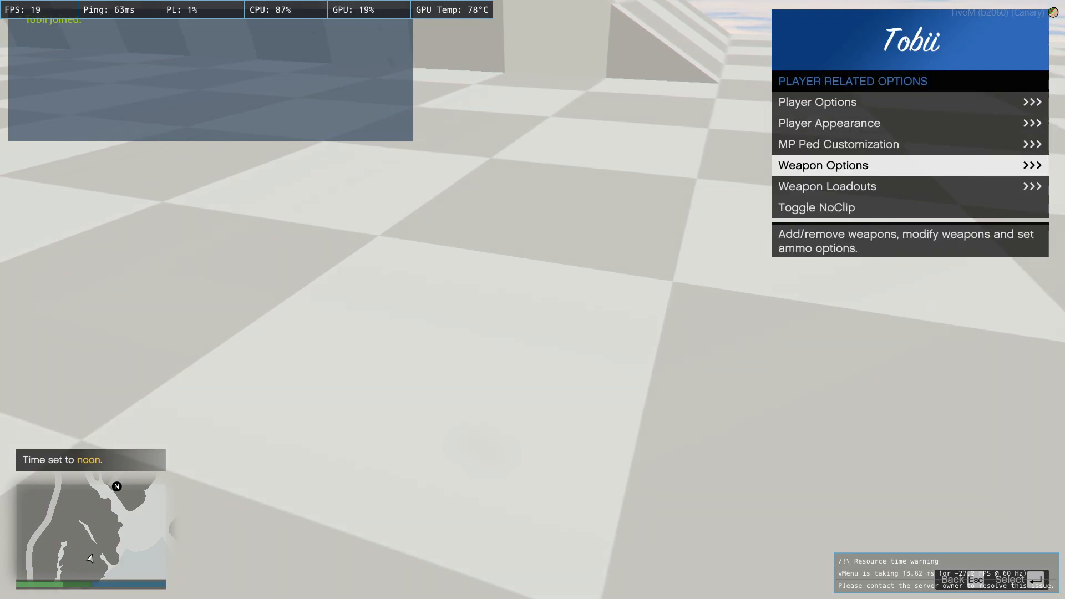
pyautogui.press('Return')
# Spawn the custom weapon by its model name, weapon_customknife.
pyautogui.press('Down')
pyautogui.press('Down')
pyautogui.press('Down')
pyautogui.press('Down')
pyautogui.press('Down')
pyautogui.press('Down')
pyautogui.press('Return')
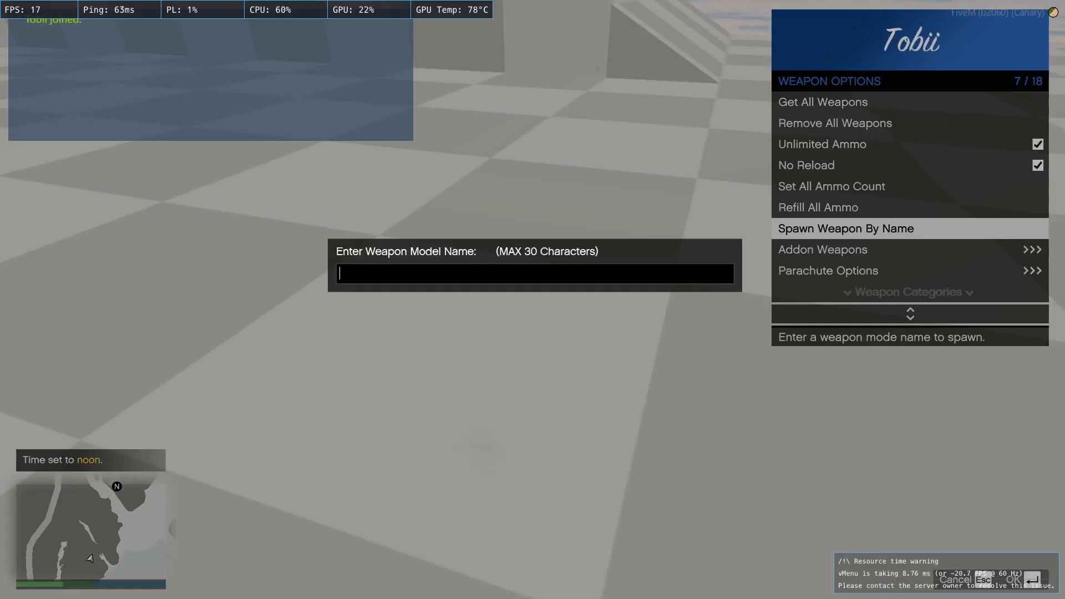
pyautogui.write('weapon')
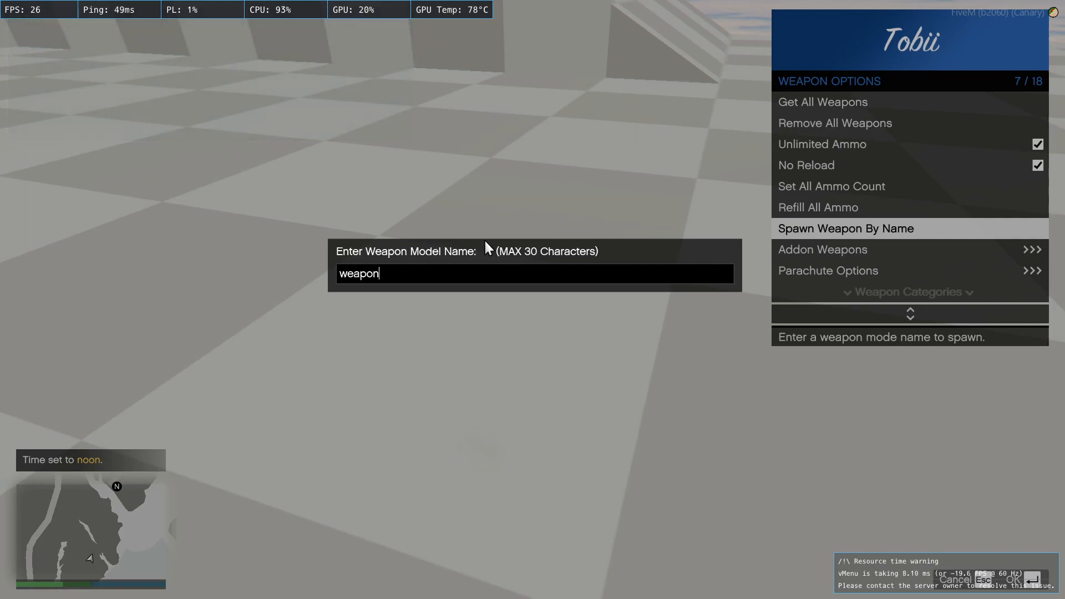
pyautogui.write('__custom,')
pyautogui.press('BackSpace')
pyautogui.write('knife')
pyautogui.press('Return')
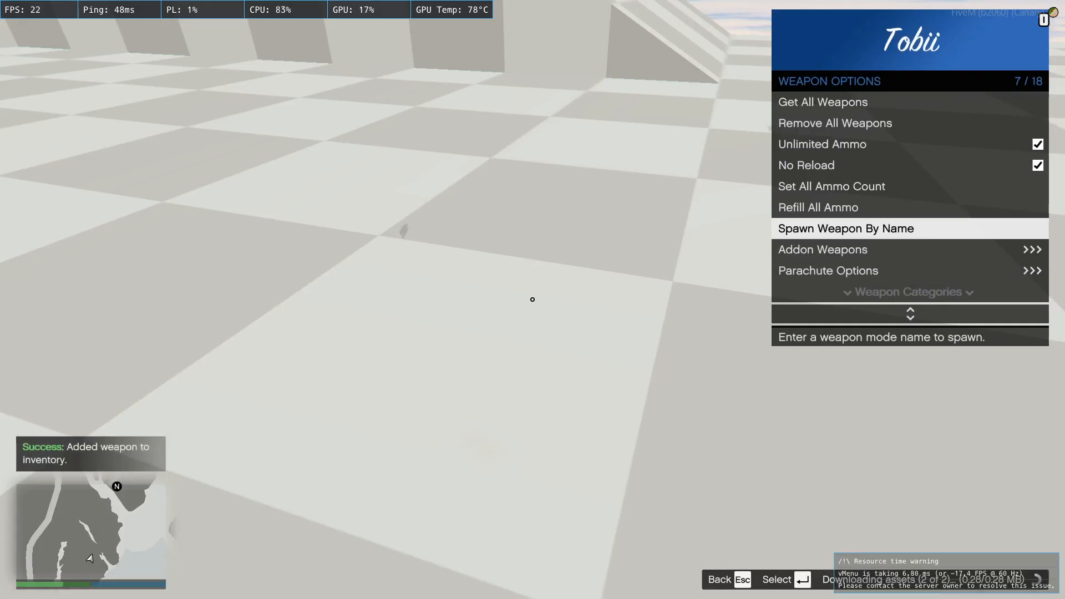
# Close vMenu and walk around the checkered platform to inspect the custom knife in game.
pyautogui.press('Escape')
pyautogui.press('Escape')
pyautogui.press('Escape')
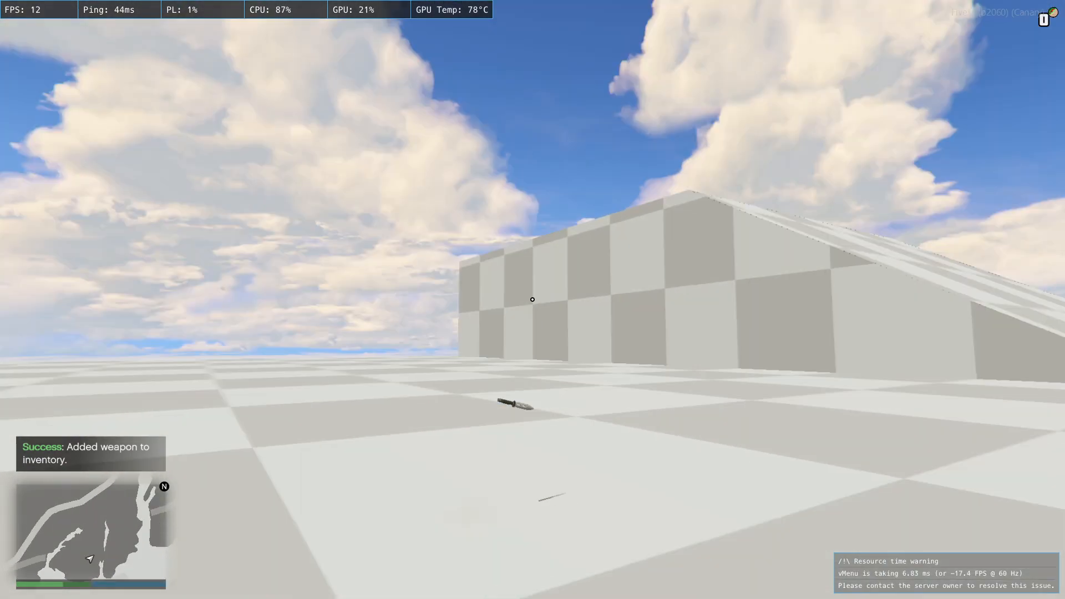
pyautogui.press('w')
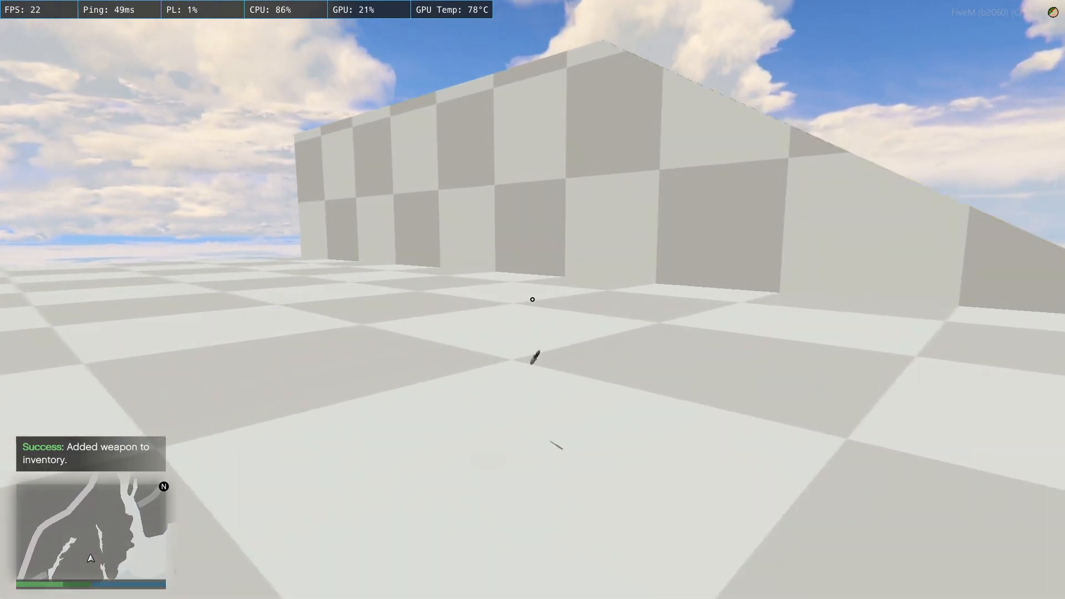
pyautogui.press('w')
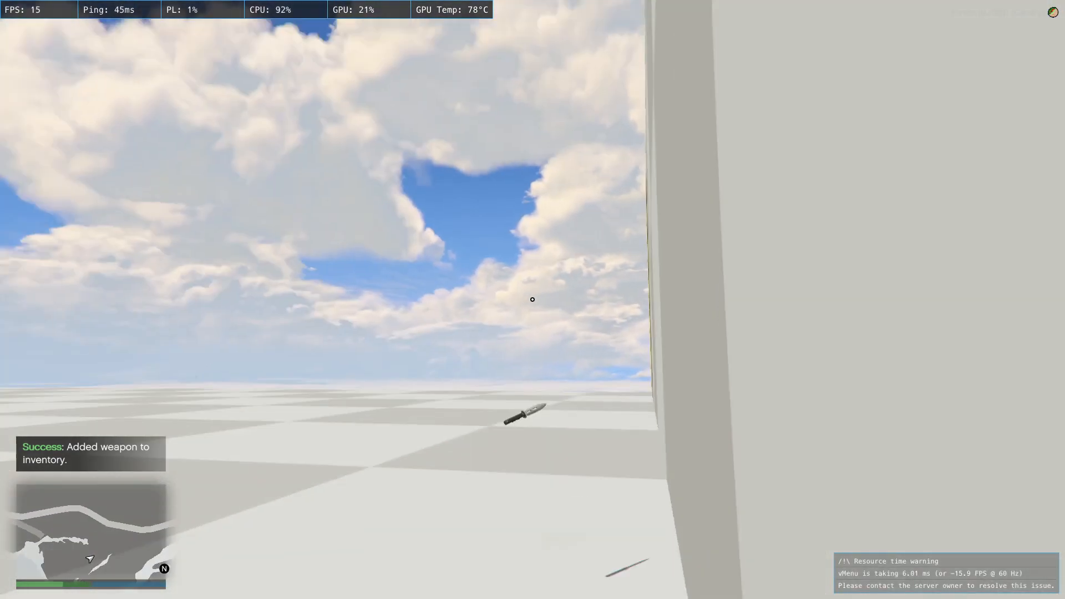
pyautogui.press('w')
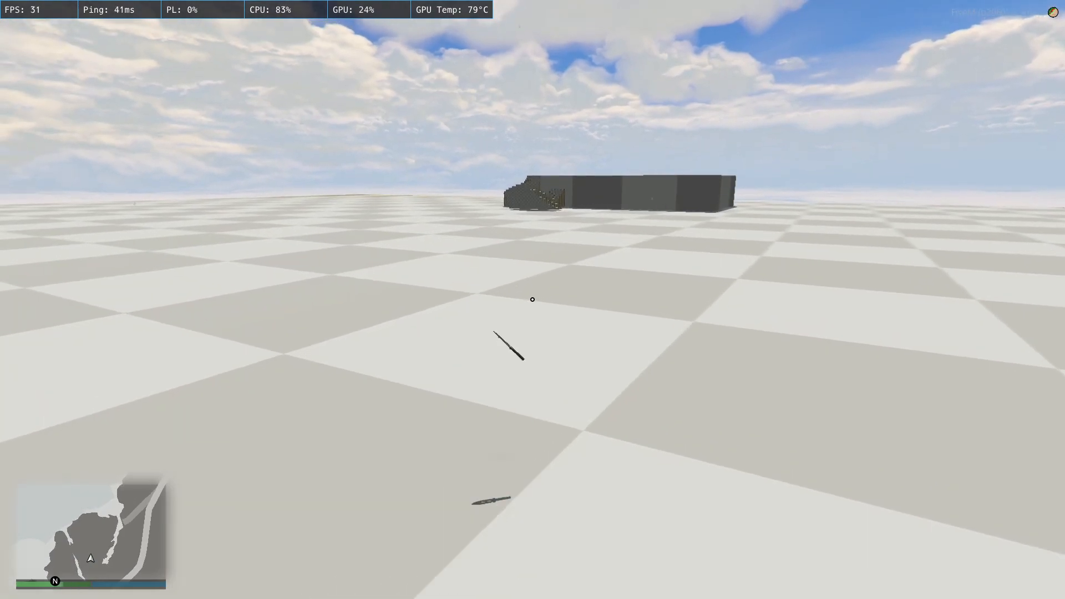
# Set a map waypoint on the pier at Del Perro Beach and return to the game.
pyautogui.press('Escape')
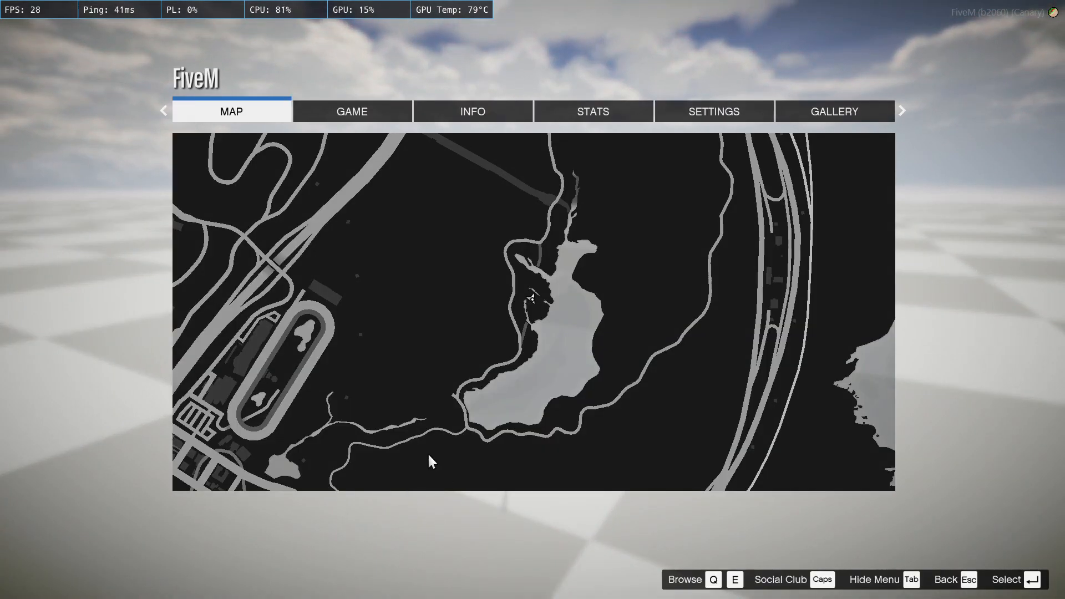
pyautogui.scroll(-2, 427, 410)
pyautogui.moveTo(427, 410); pyautogui.dragTo(721, 305)
pyautogui.moveTo(595, 355); pyautogui.dragTo(656, 170)
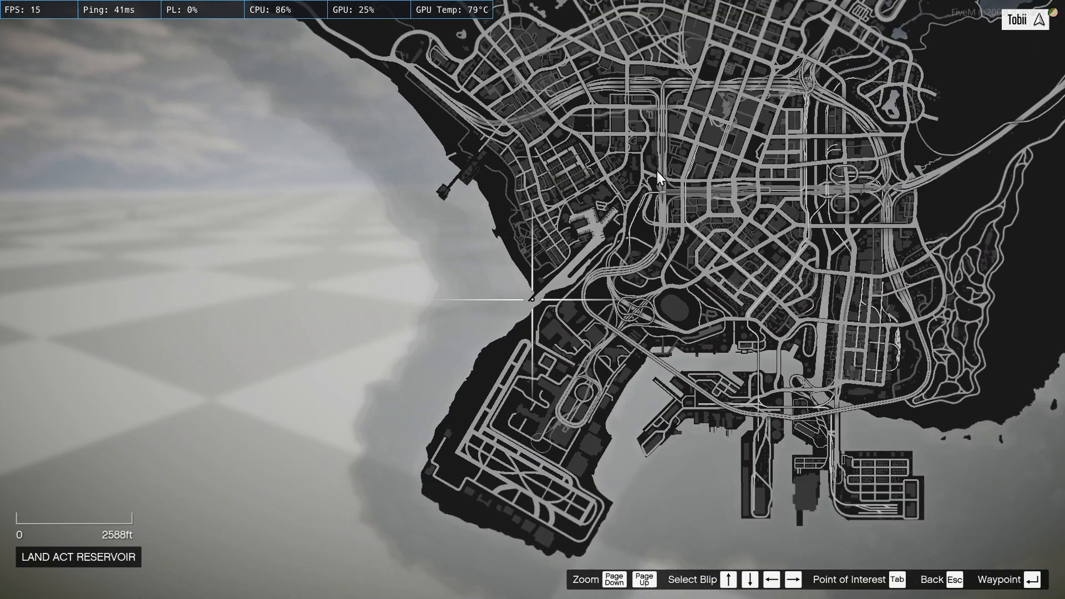
pyautogui.scroll(3, 554, 315)
pyautogui.scroll(1, 554, 316)
pyautogui.moveTo(527, 227); pyautogui.dragTo(578, 407)
pyautogui.moveTo(535, 233); pyautogui.dragTo(581, 352)
pyautogui.scroll(3, 551, 275)
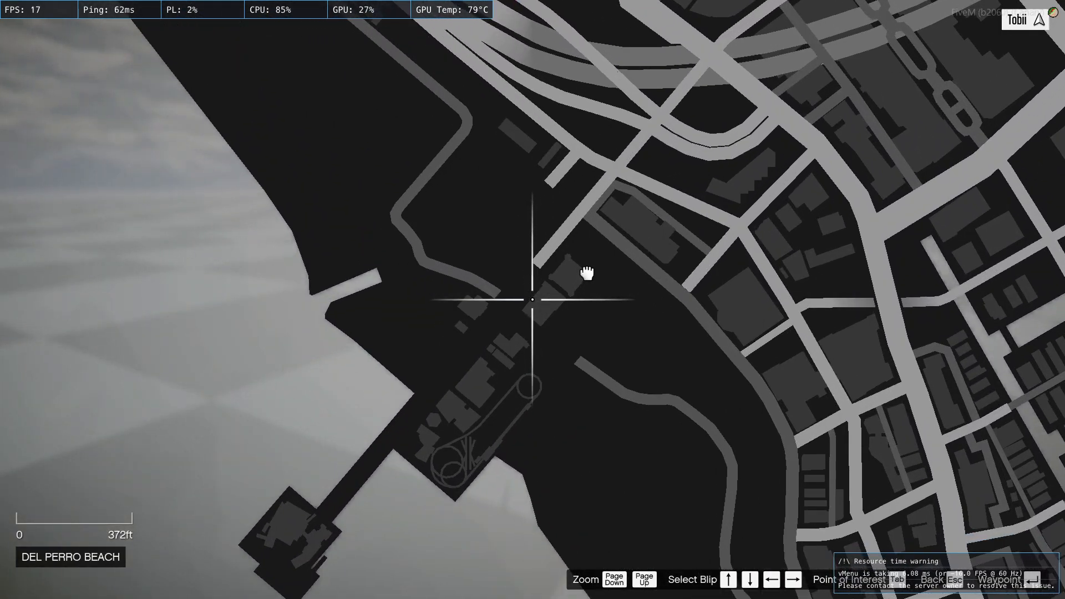
pyautogui.click(509, 309)
pyautogui.press('Escape')
# Teleport the character to the Del Perro Beach waypoint using vMenu's Misc Settings.
pyautogui.press('m')
pyautogui.press('Up')
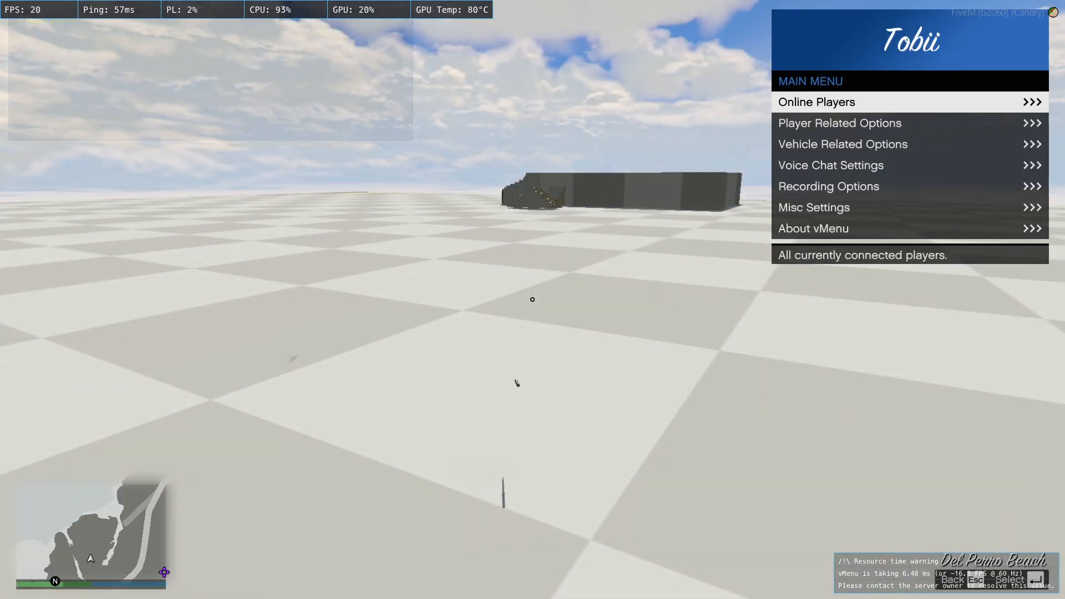
pyautogui.press('Up')
pyautogui.press('Up')
pyautogui.press('Return')
pyautogui.press('Up')
pyautogui.press('Up')
pyautogui.press('Down')
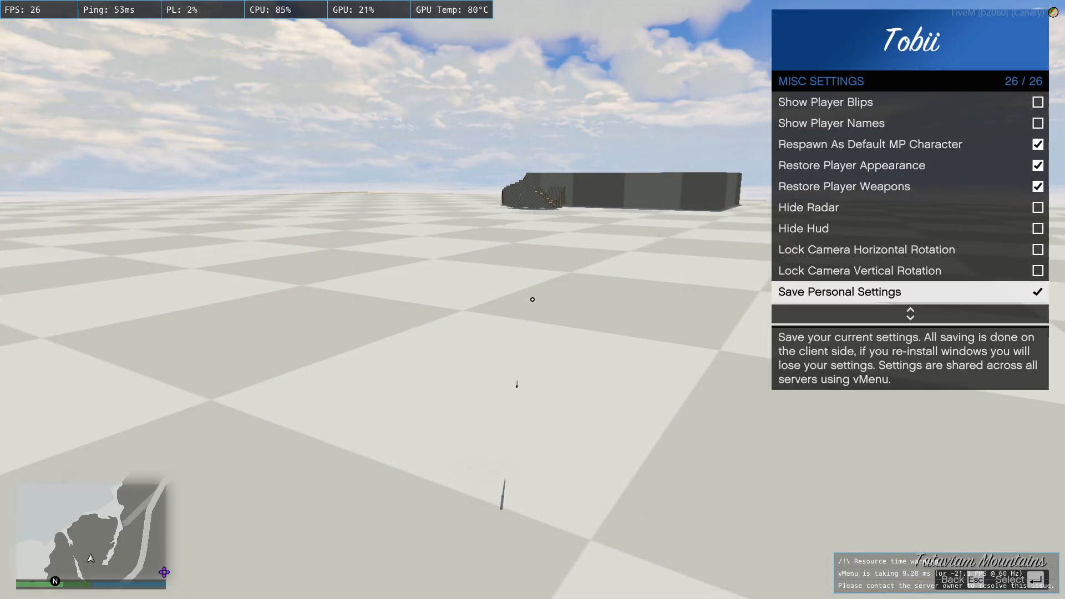
pyautogui.press('Return')
pyautogui.press('Down')
pyautogui.press('Down')
pyautogui.press('Up')
pyautogui.press('Up')
pyautogui.press('Return')
pyautogui.press('Return')
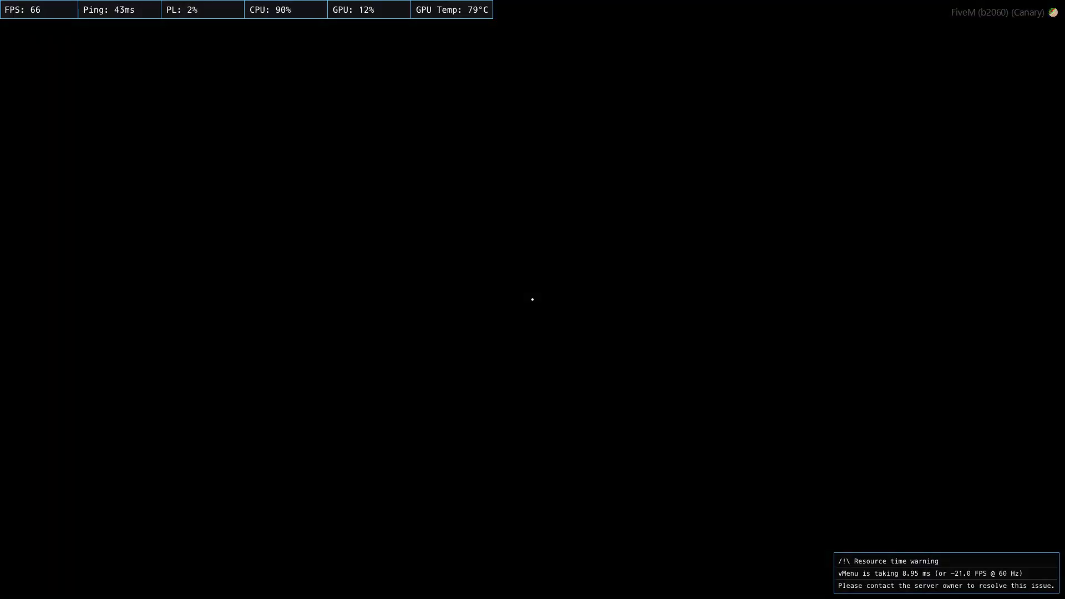
# Close vMenu and walk forward along the pier with the custom knife equipped.
pyautogui.press('BackSpace')
pyautogui.press('BackSpace')
pyautogui.press('BackSpace')
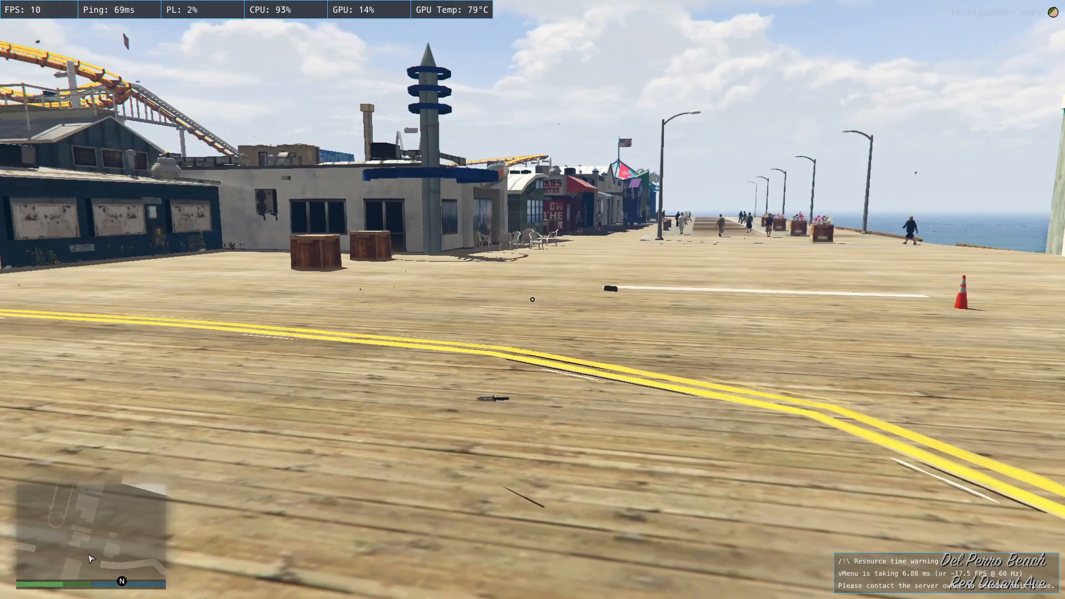
pyautogui.press('w')
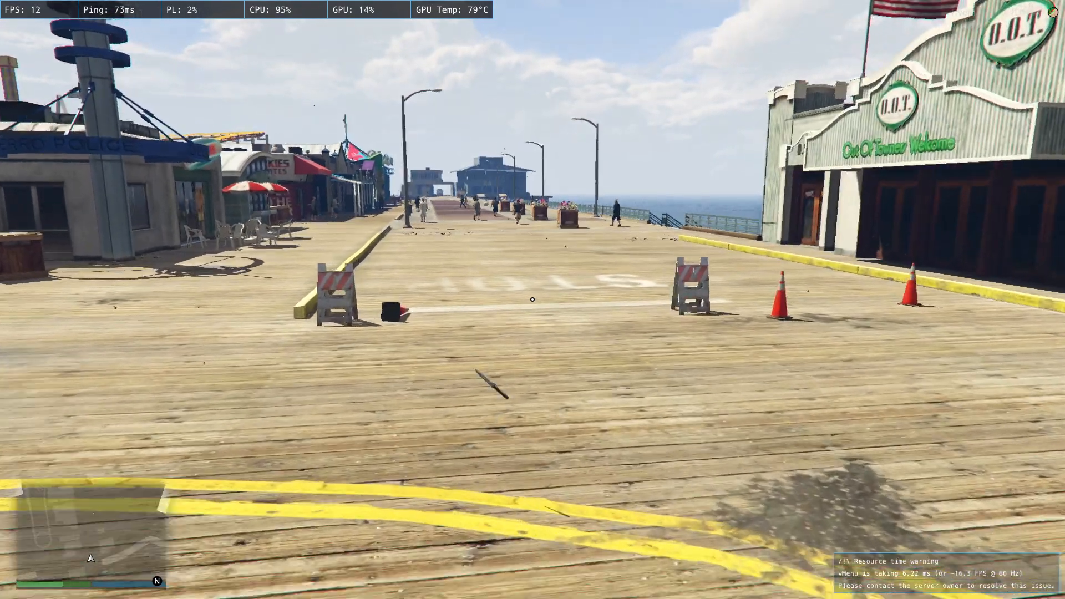
pyautogui.press('w')
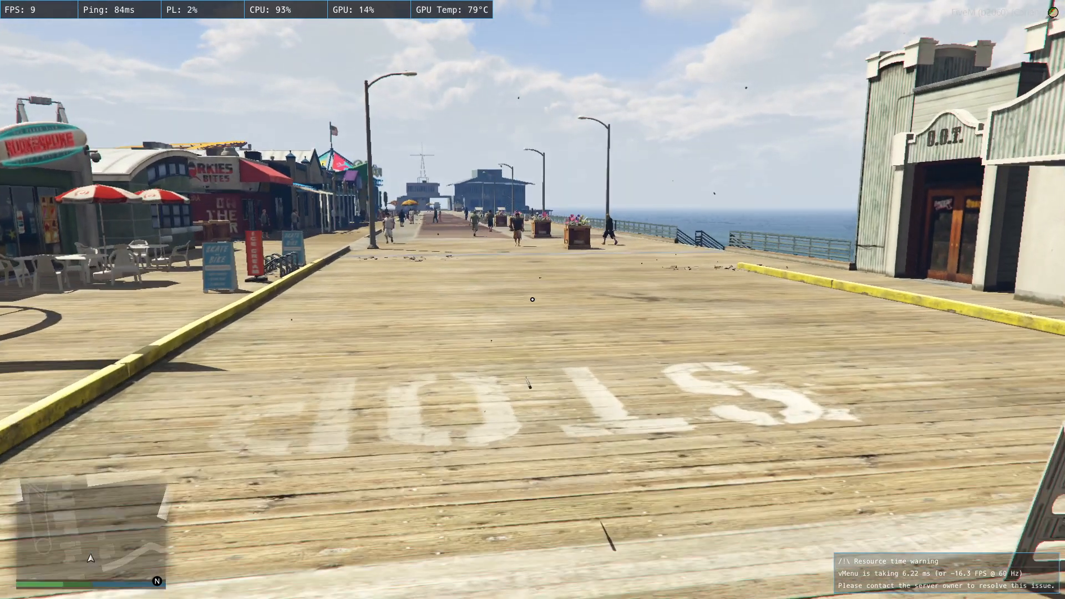